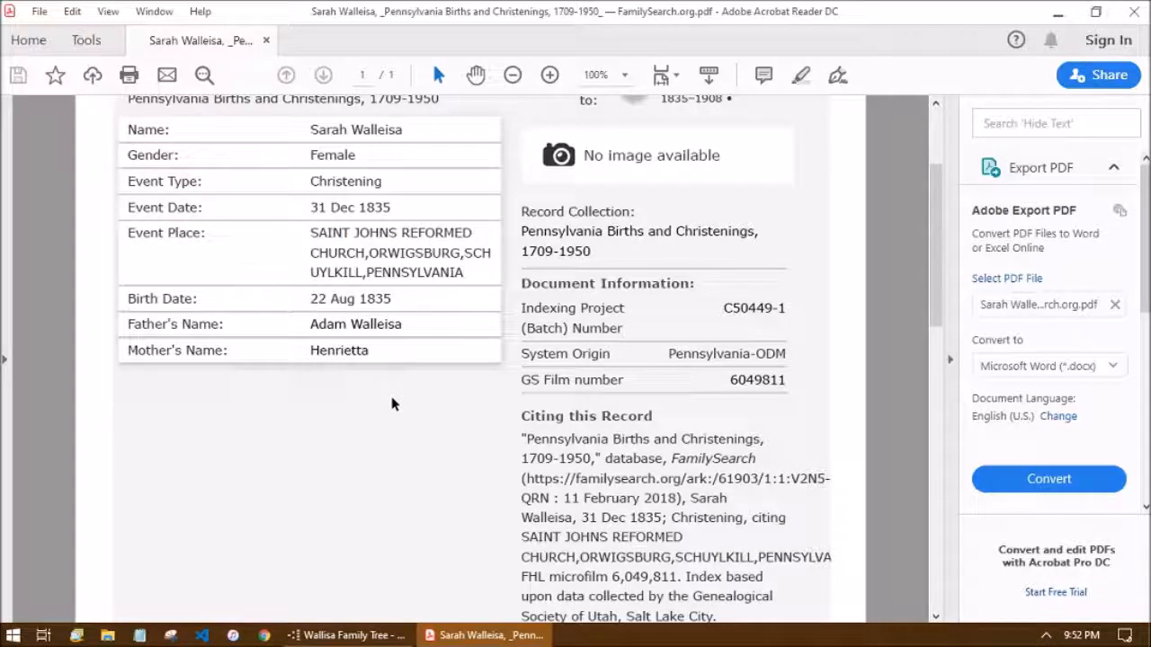
Switch to Gramps and inspect the events in the record of person I0002, closing it without changes
click(386, 634)
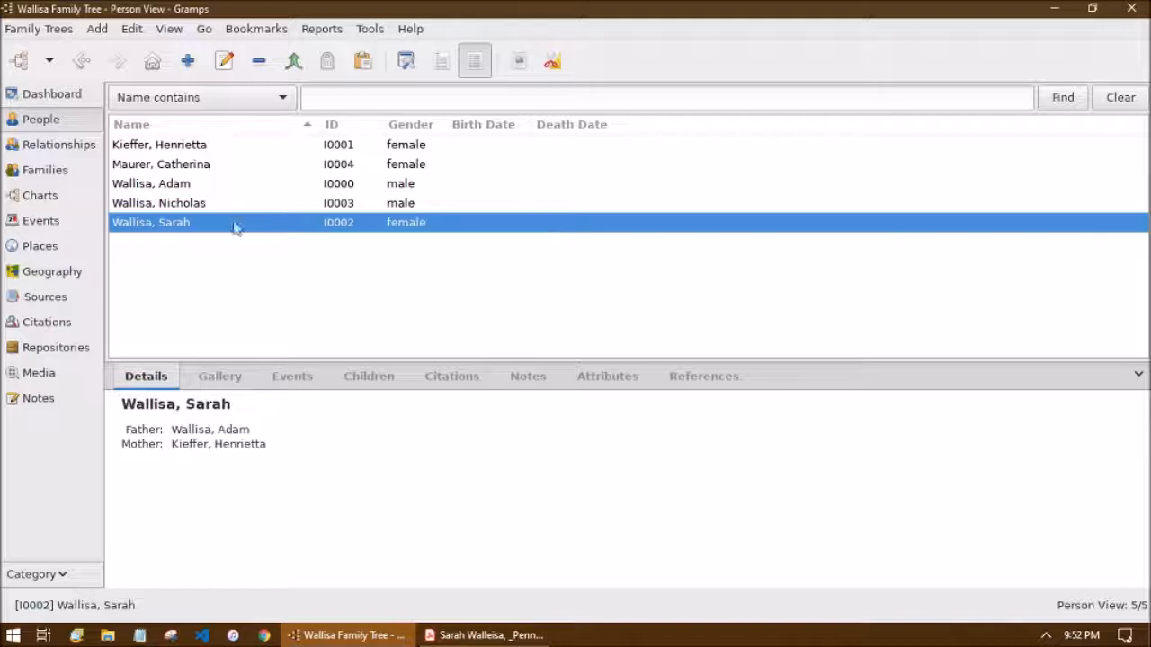
double_click(187, 231)
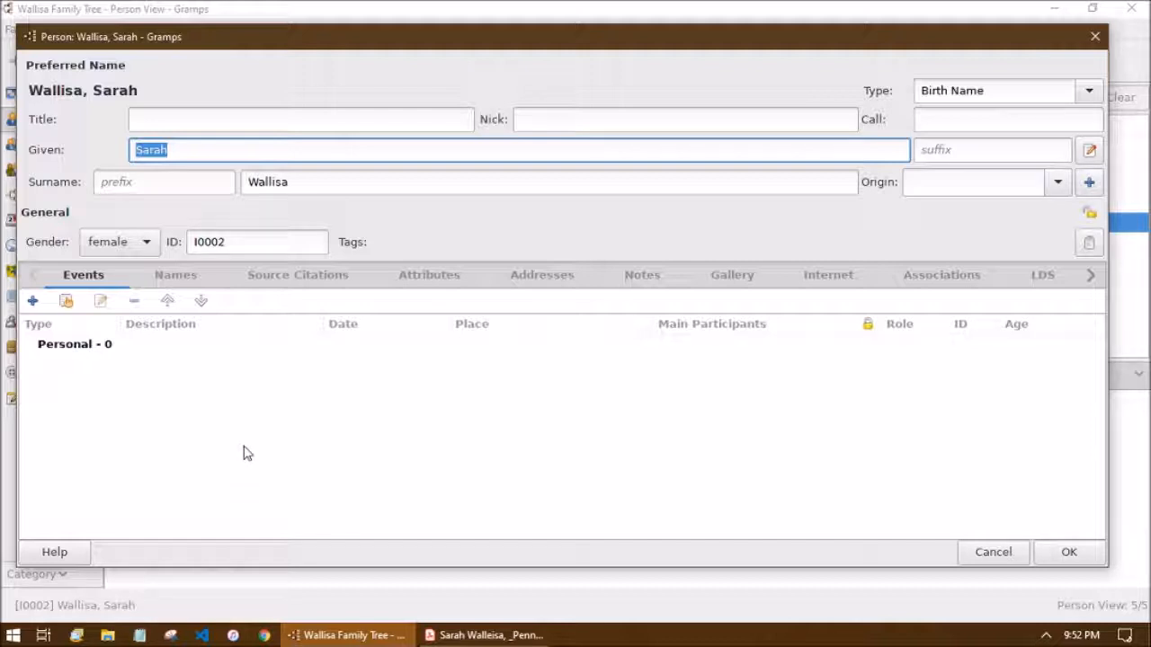
click(239, 415)
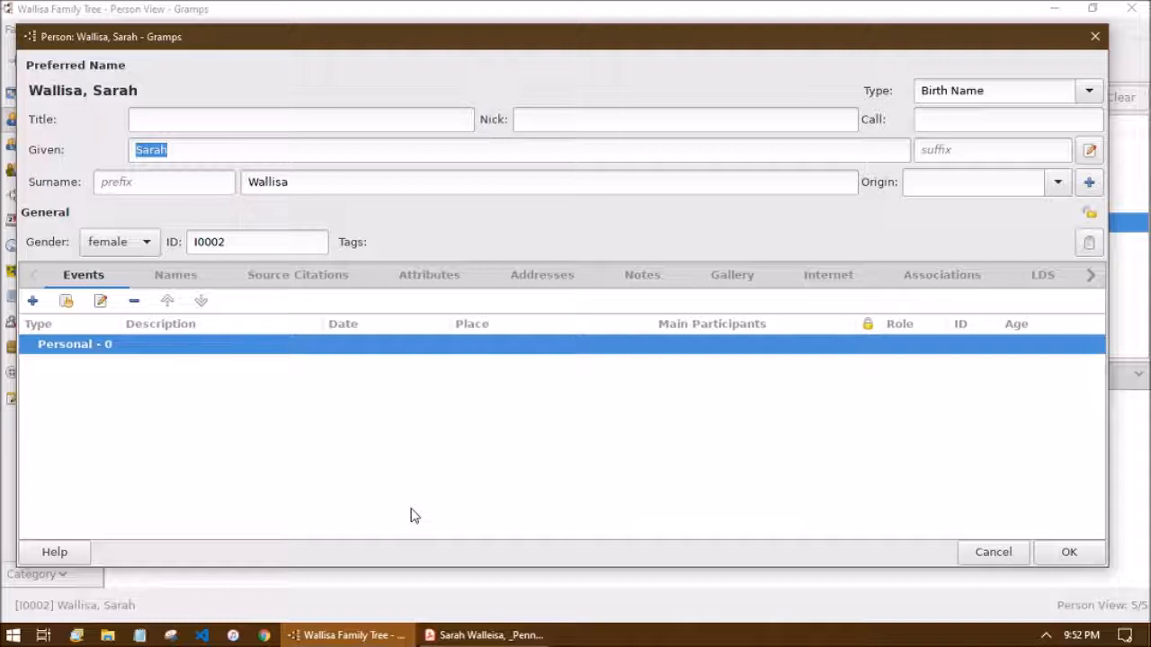
click(998, 559)
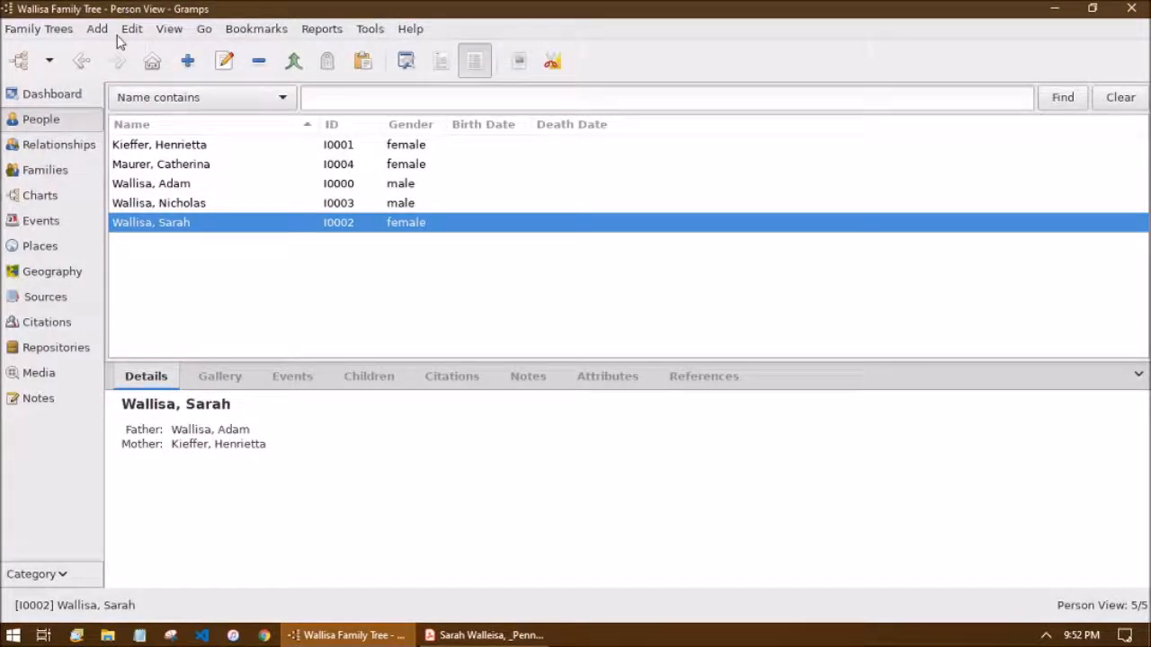
click(99, 30)
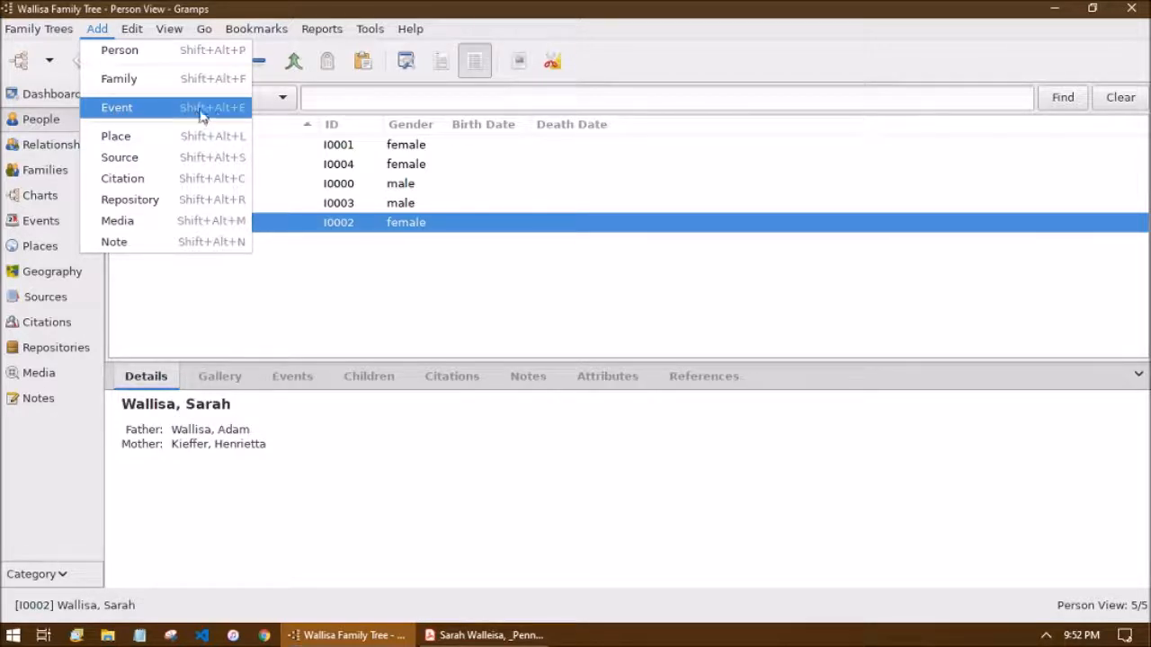
click(171, 109)
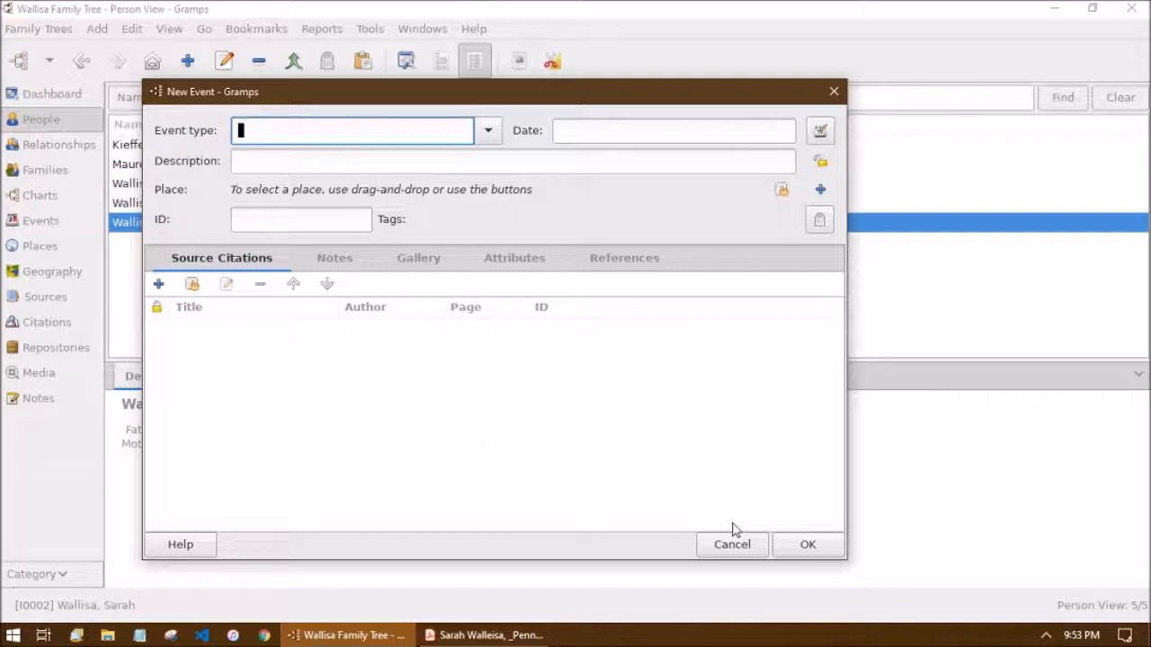
click(732, 554)
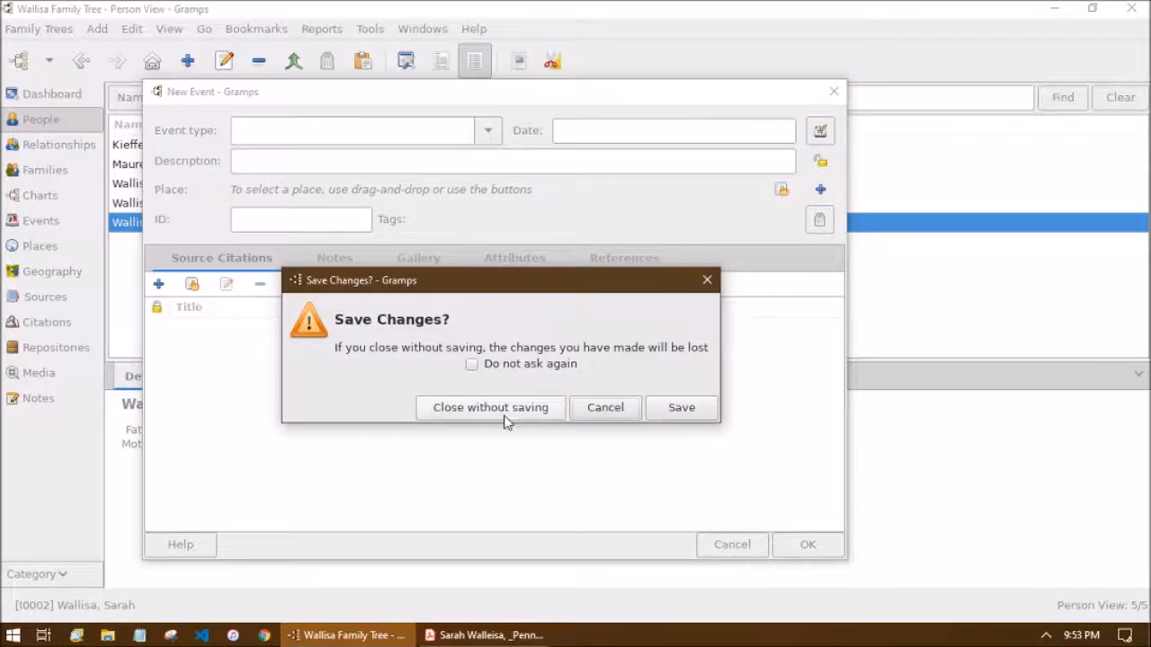
click(504, 414)
click(50, 222)
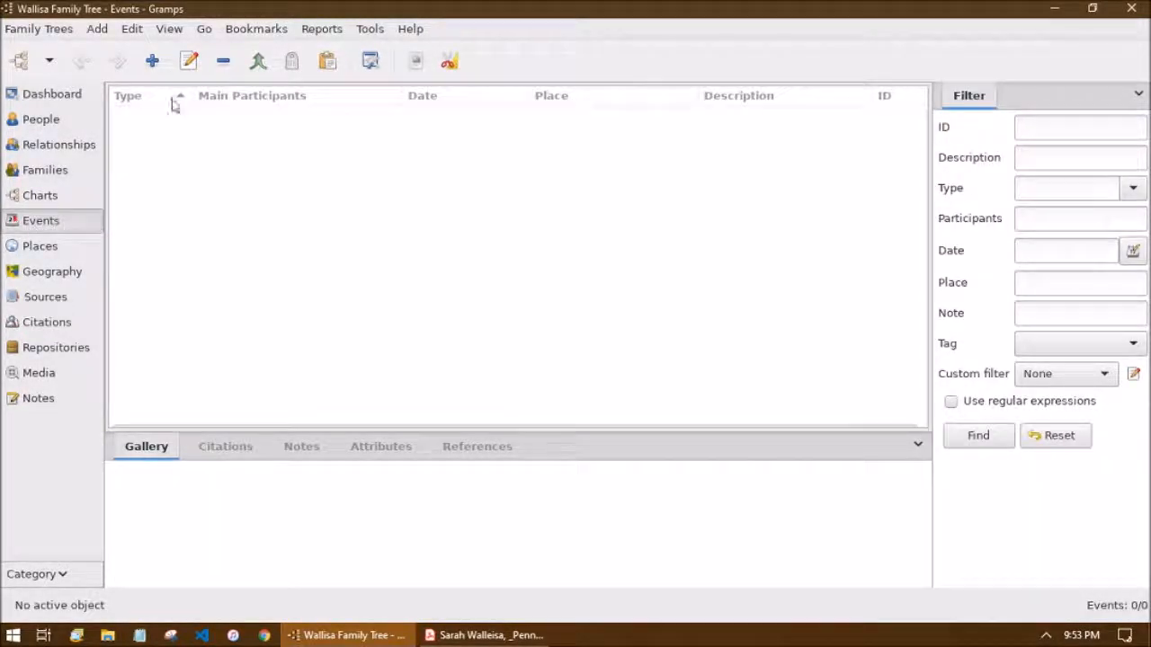
click(153, 61)
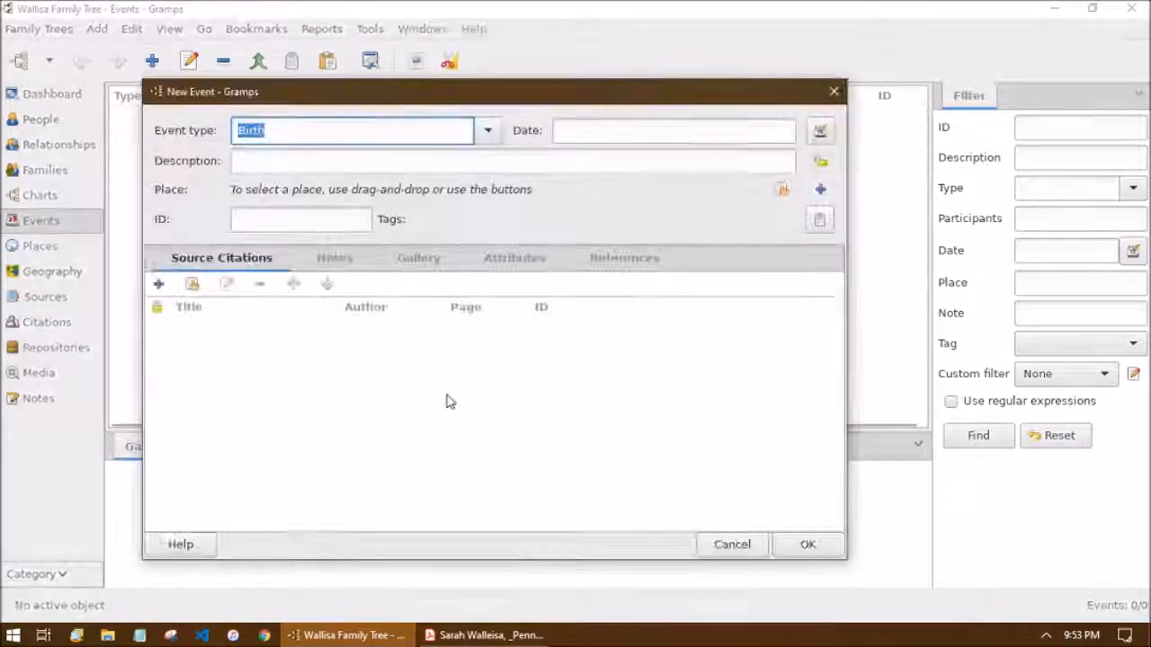
click(735, 550)
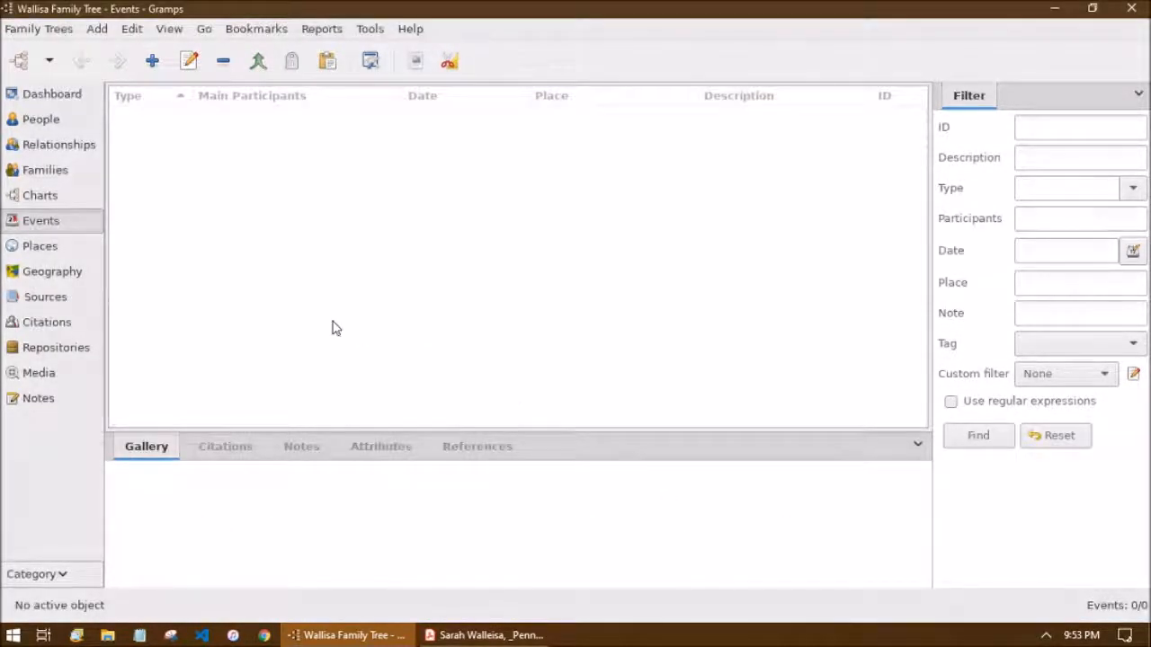
click(36, 121)
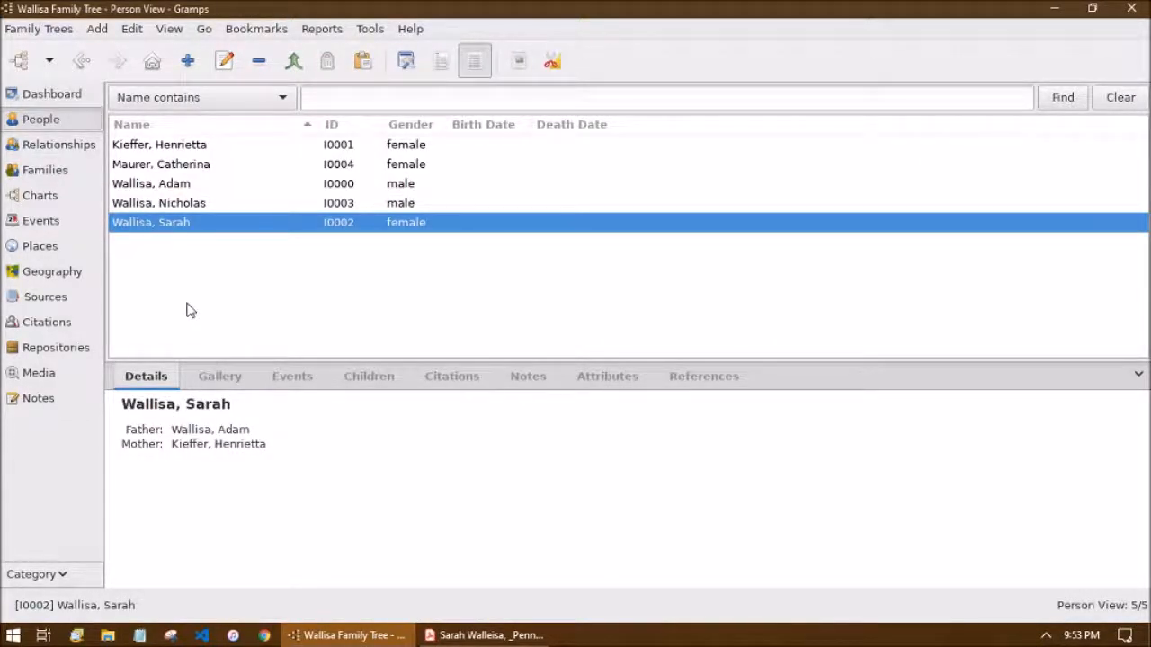
Open the record of person I0002 and start a new personal event of type Birth
double_click(128, 226)
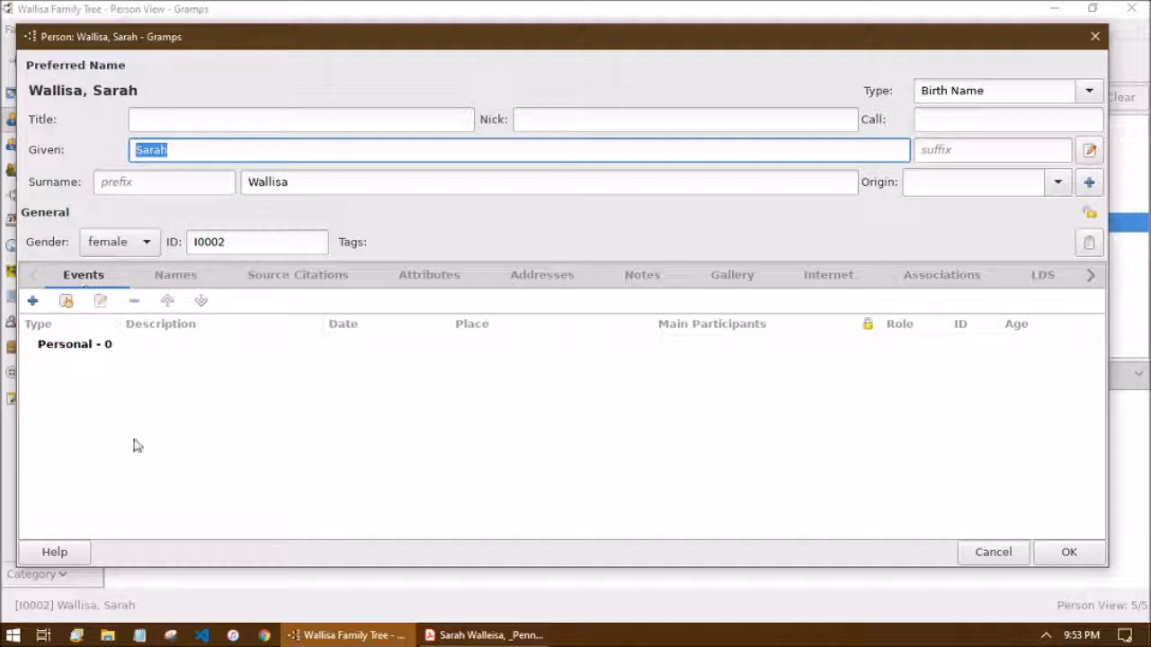
click(40, 302)
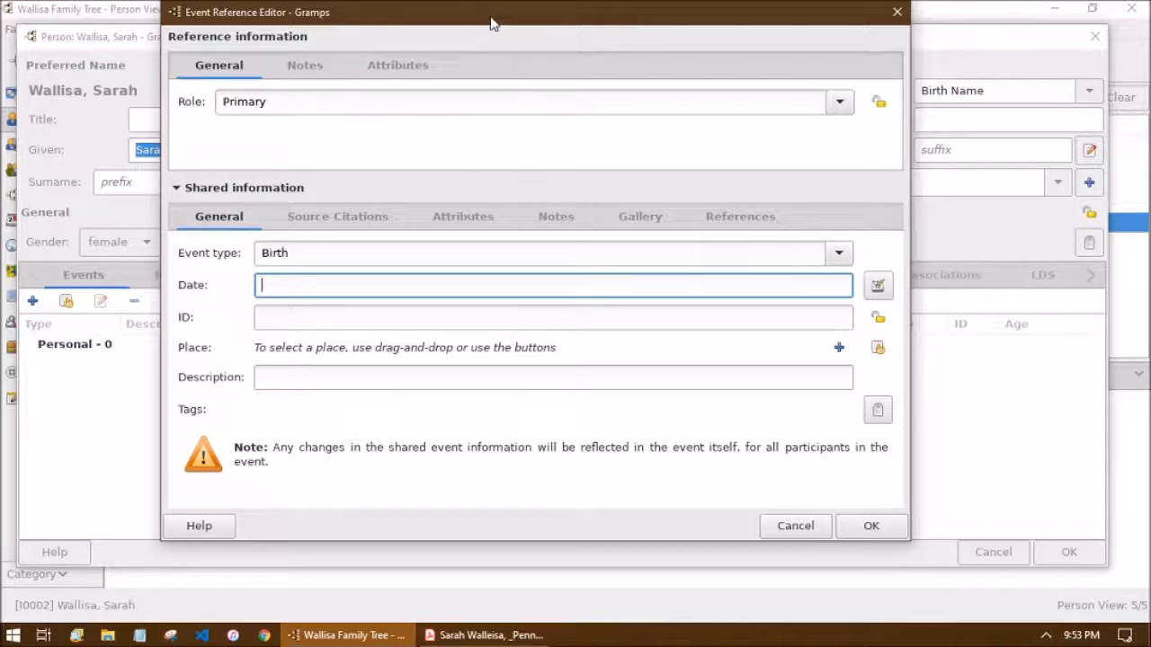
drag(491, 18, 432, 65)
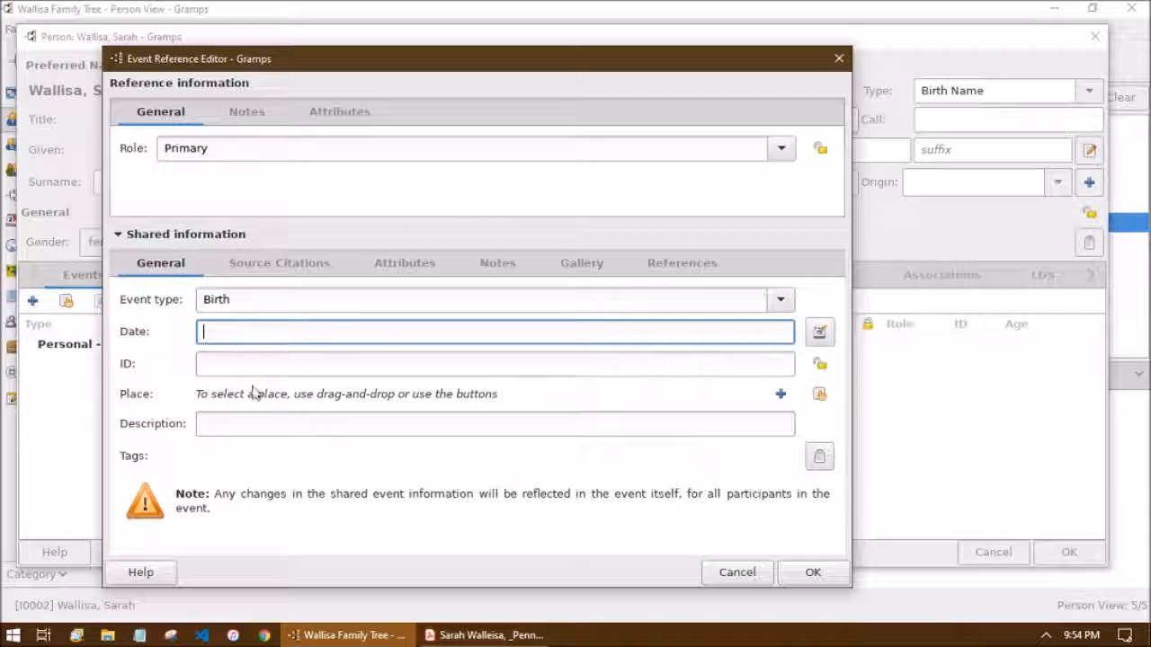
Look up the birth date in the christening record PDF in Acrobat Reader and enter it as the birth event's date in Gramps
click(503, 635)
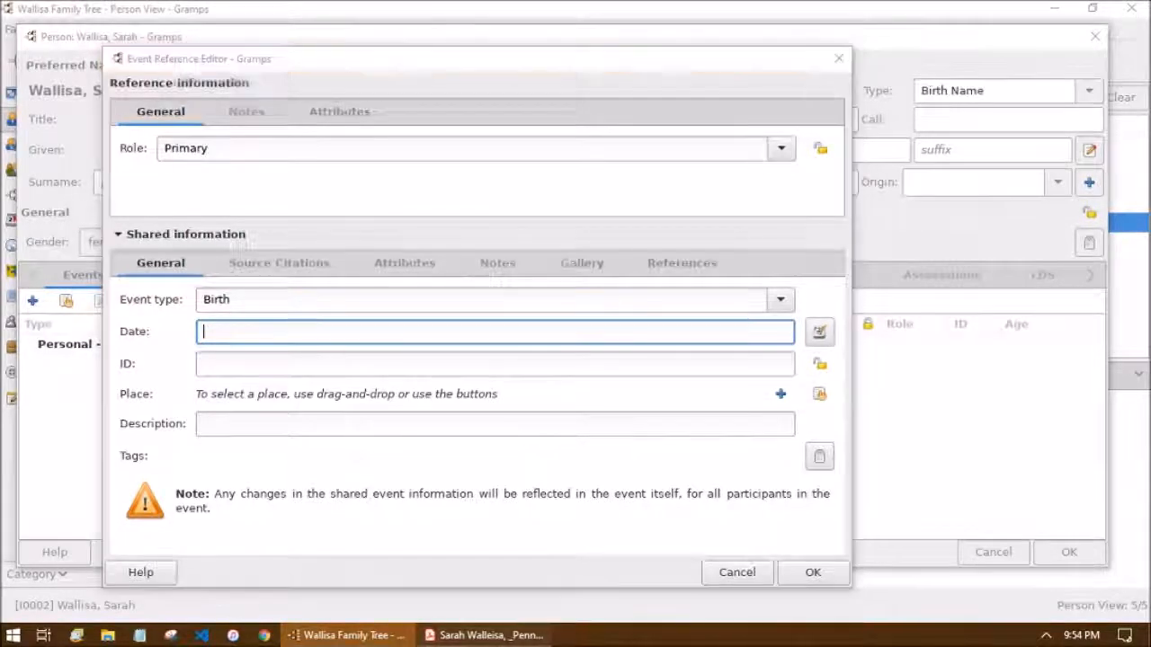
drag(129, 297, 405, 295)
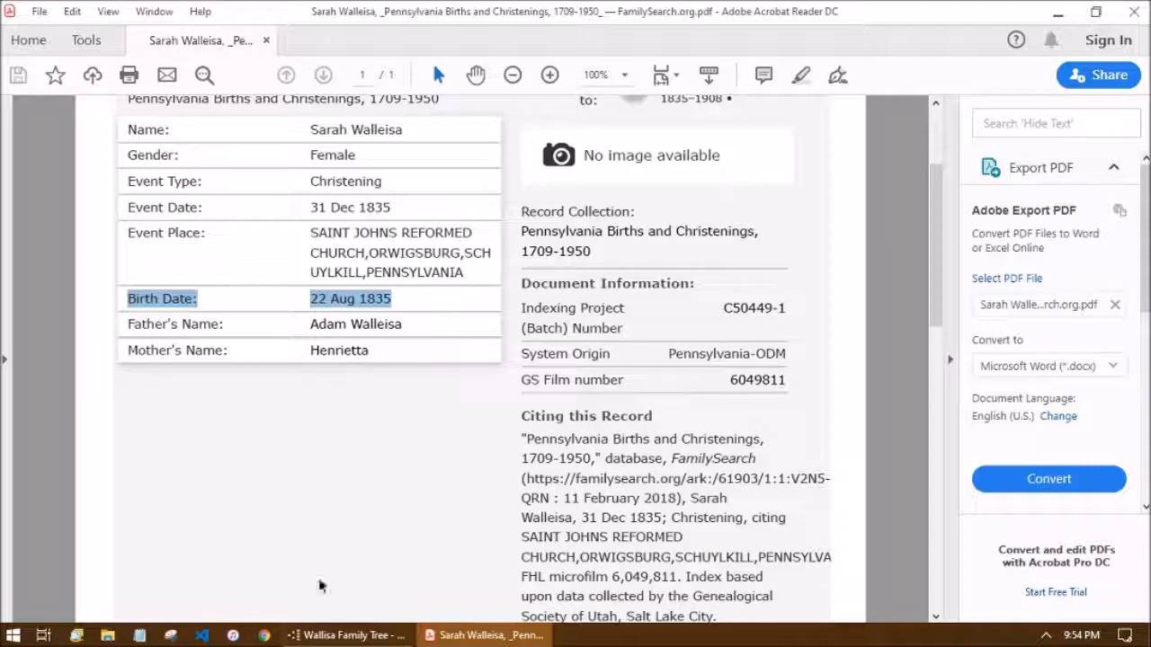
click(355, 634)
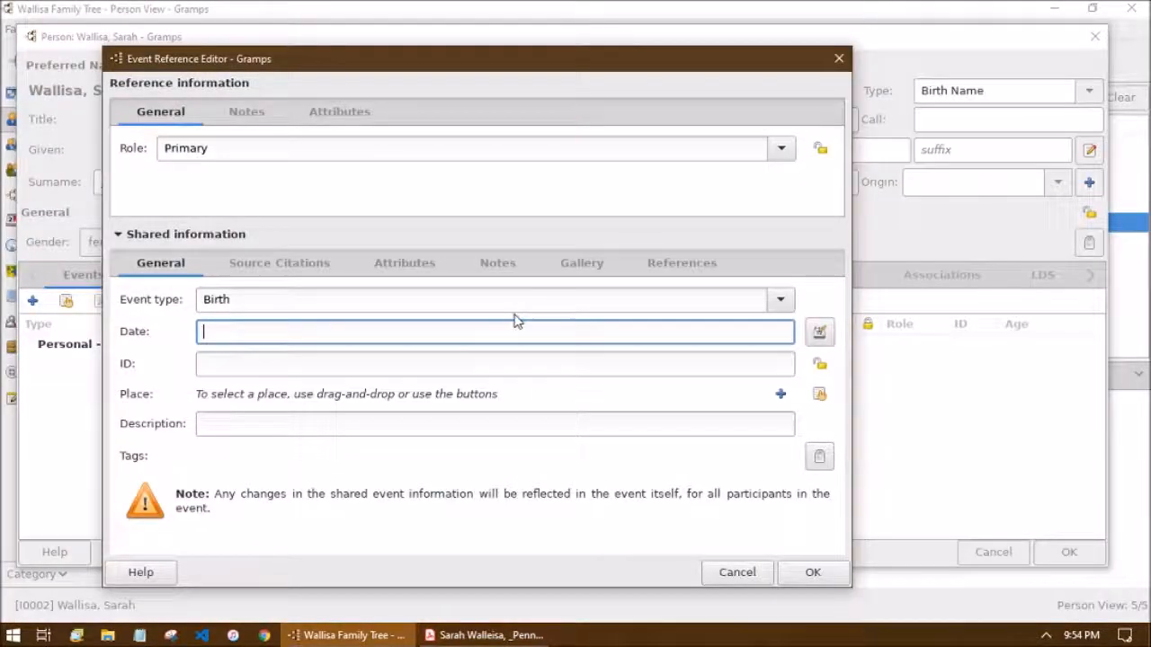
text(22 August)
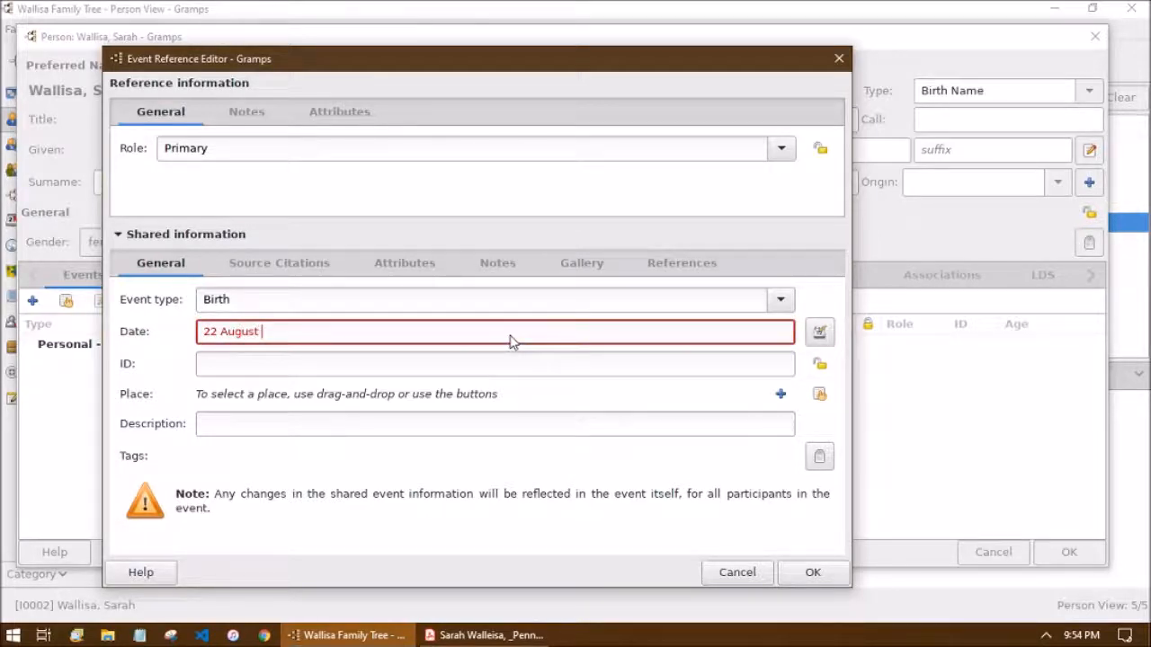
key(alt+Tab)
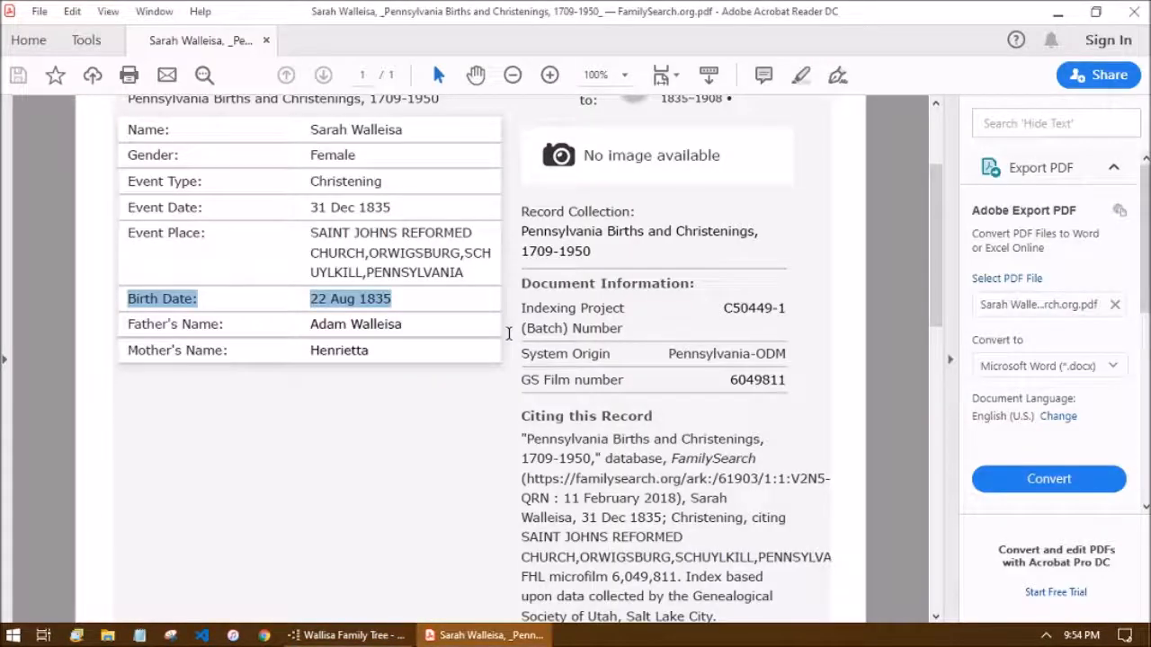
key(alt+Tab)
text(1835)
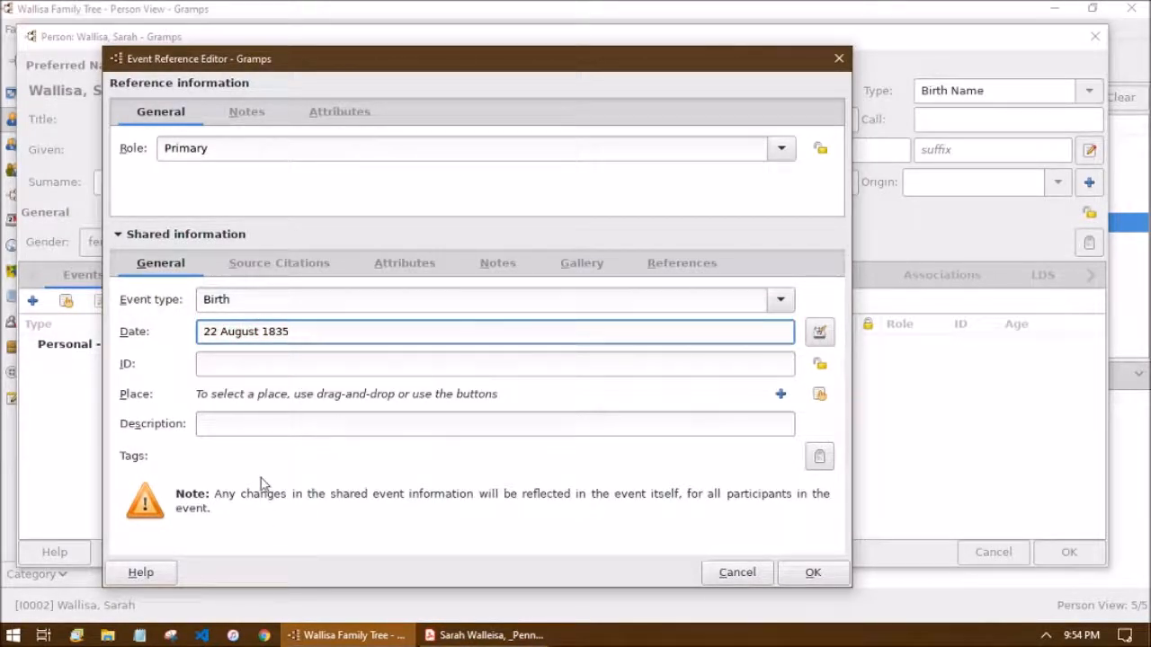
Describe the event as "Birth of" followed by the person's surname, a comma and the given name
click(232, 422)
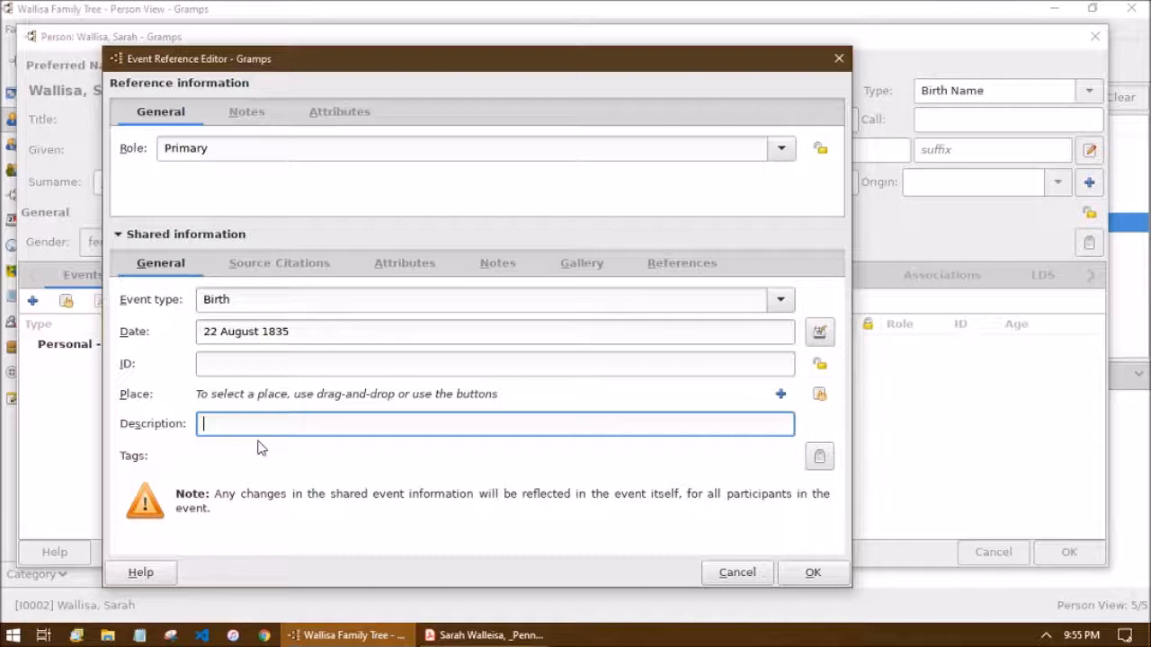
text(Bit)
key(BackSpace)
text(rth of)
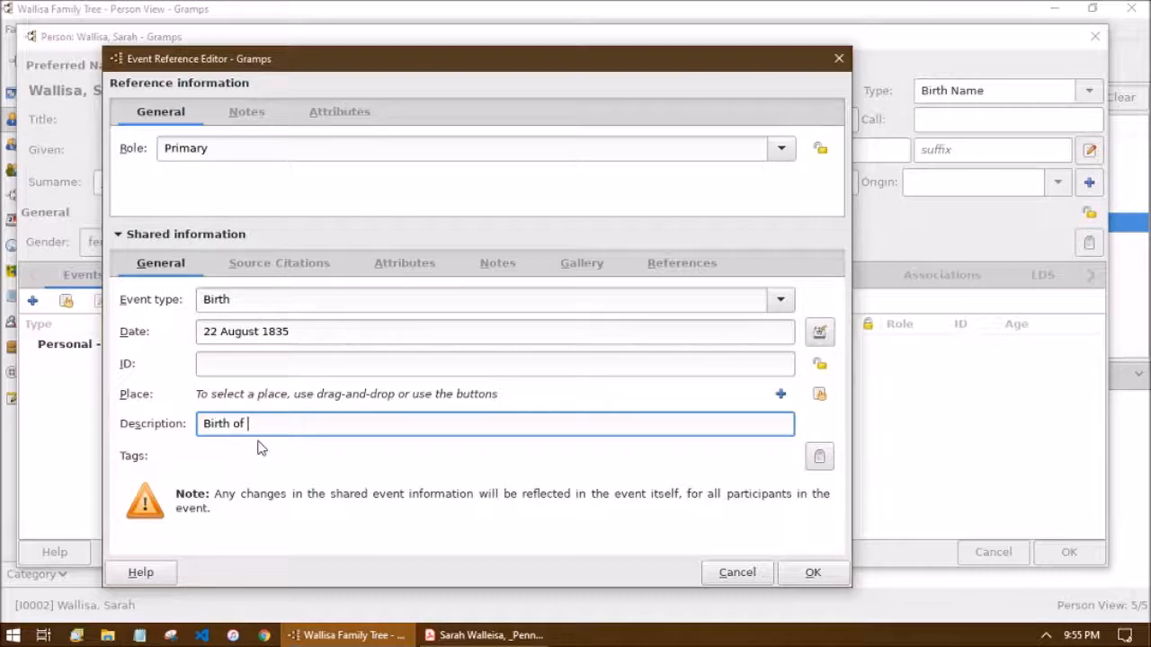
text(llisa, Sarah)
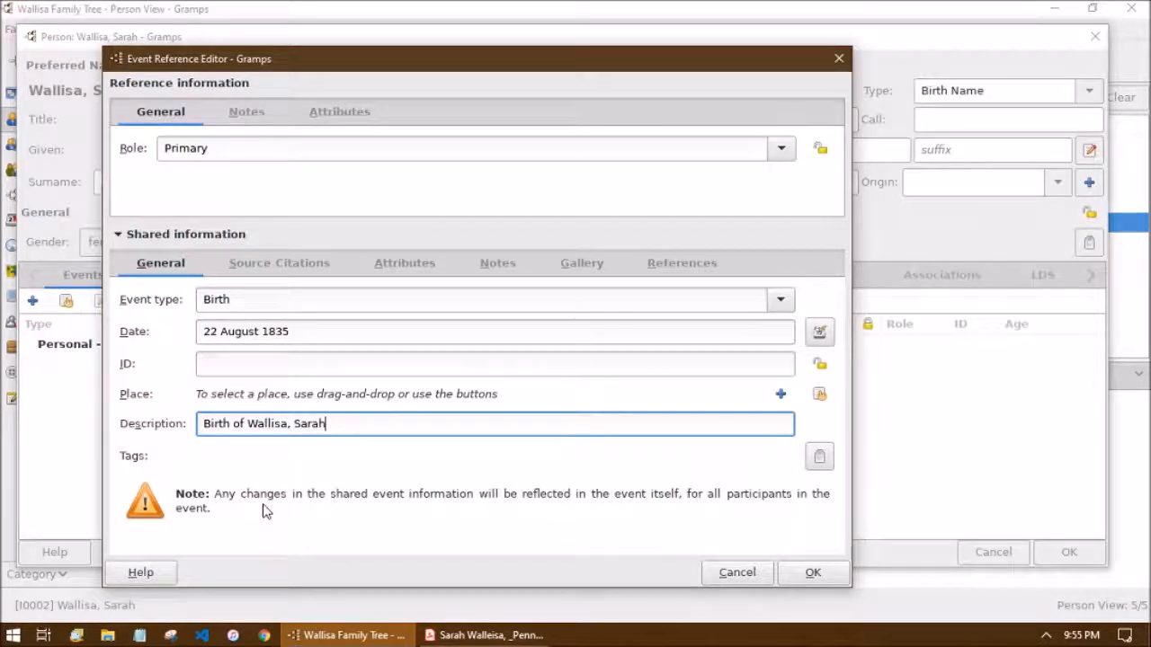
Attach the existing citation C0001 from the source Pennsylvania Births and Christenings, 1709-1950 to the birth event
click(290, 265)
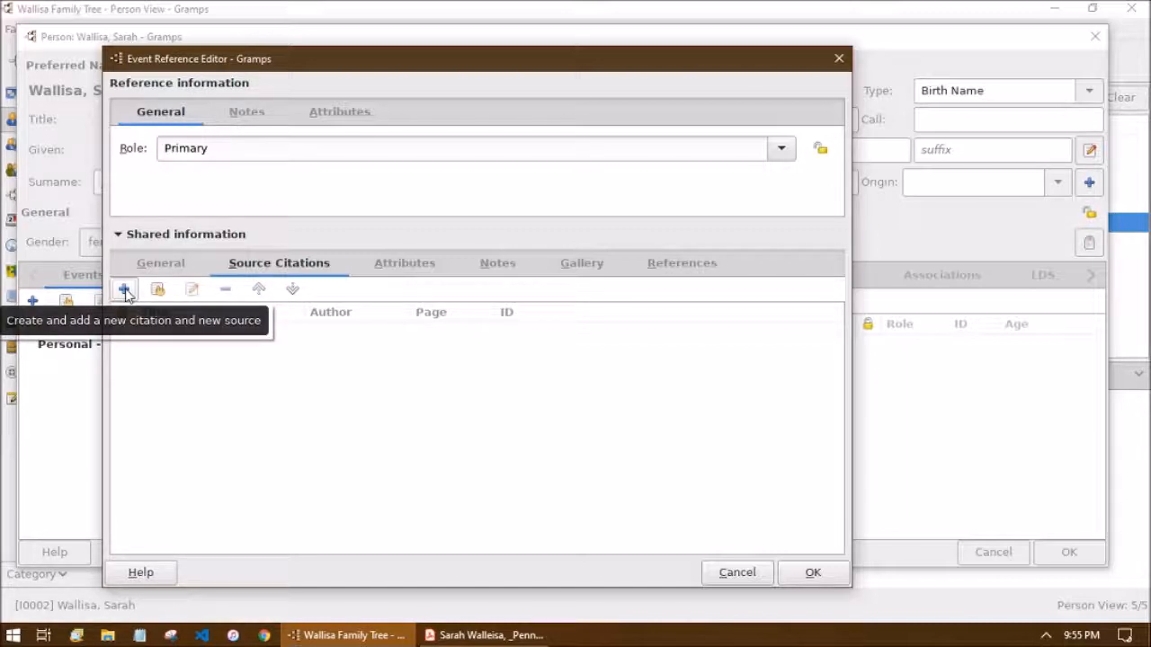
click(157, 288)
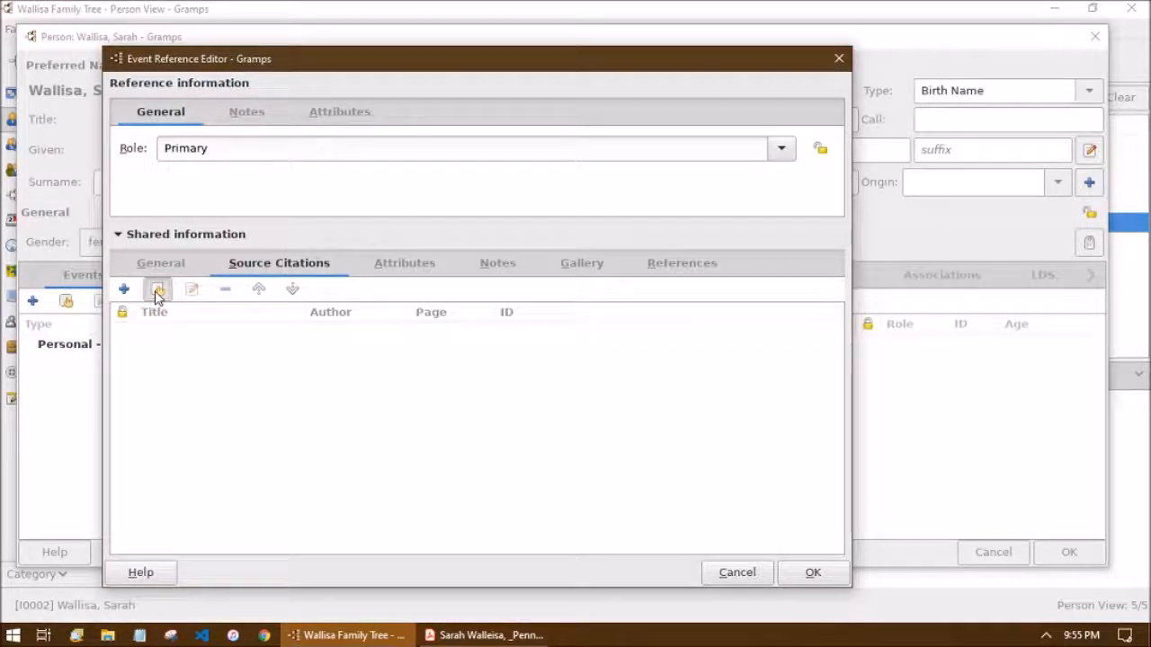
click(305, 253)
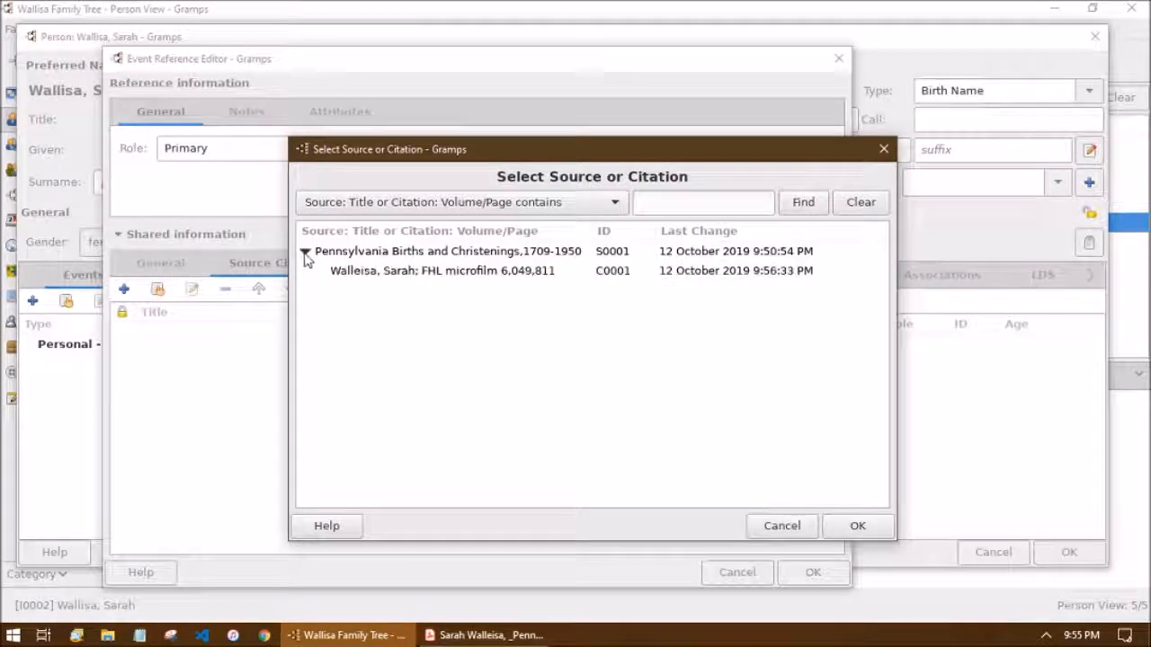
click(400, 277)
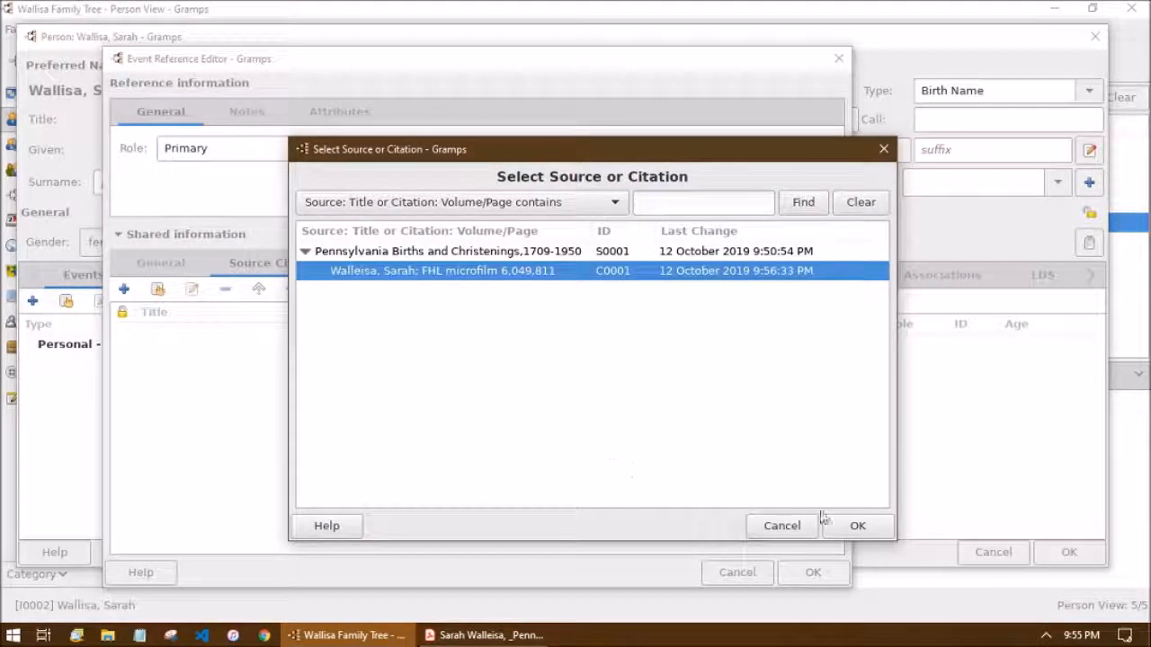
click(856, 527)
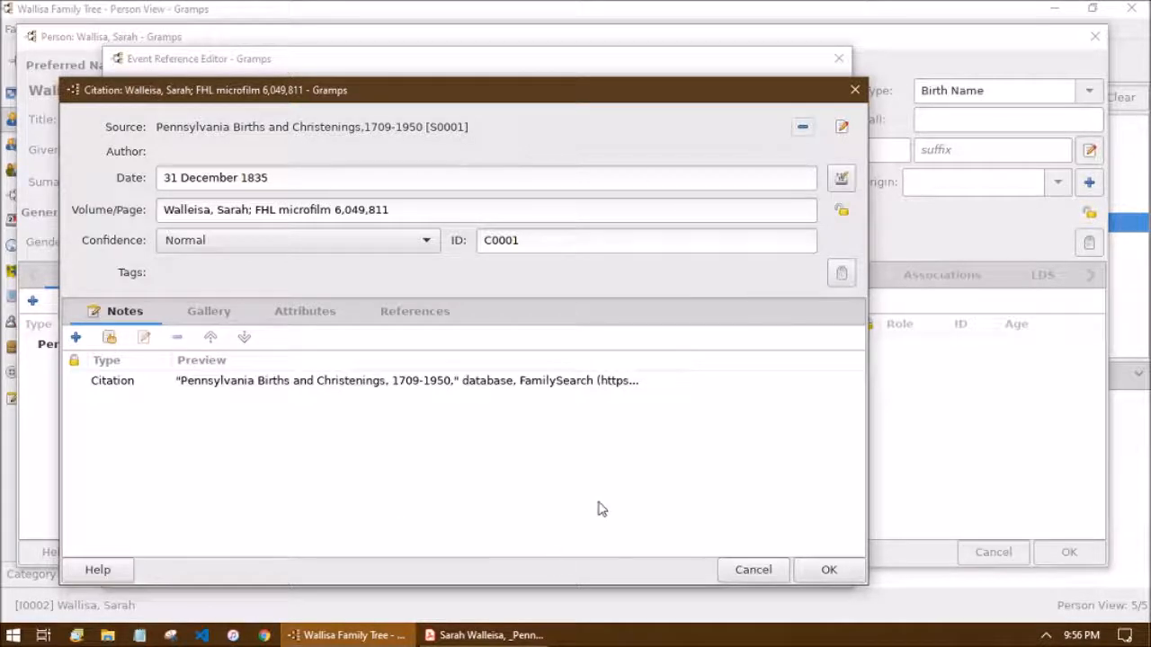
click(829, 575)
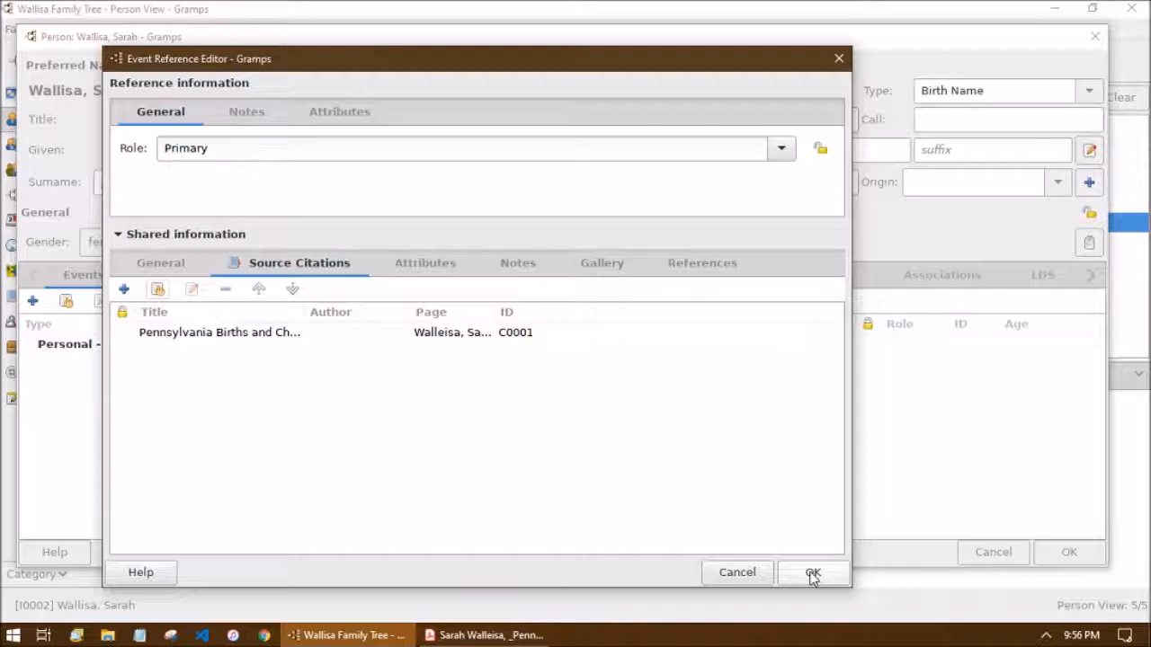
Review the event's general details and the available participant roles, and select Primary as the role
click(170, 262)
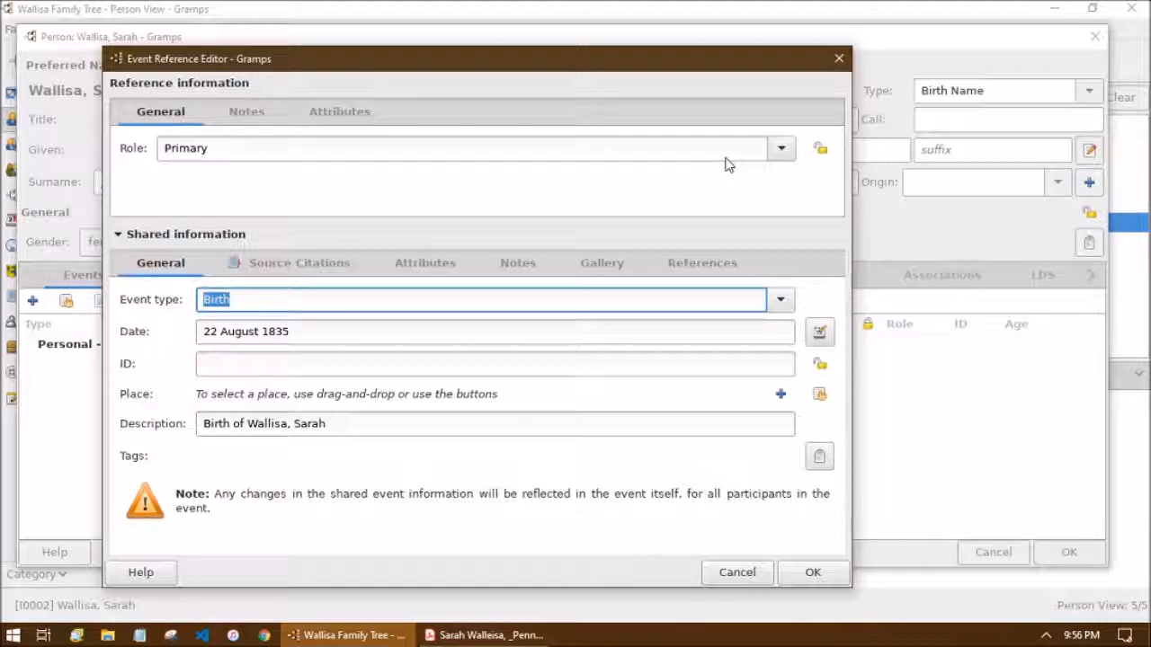
click(780, 151)
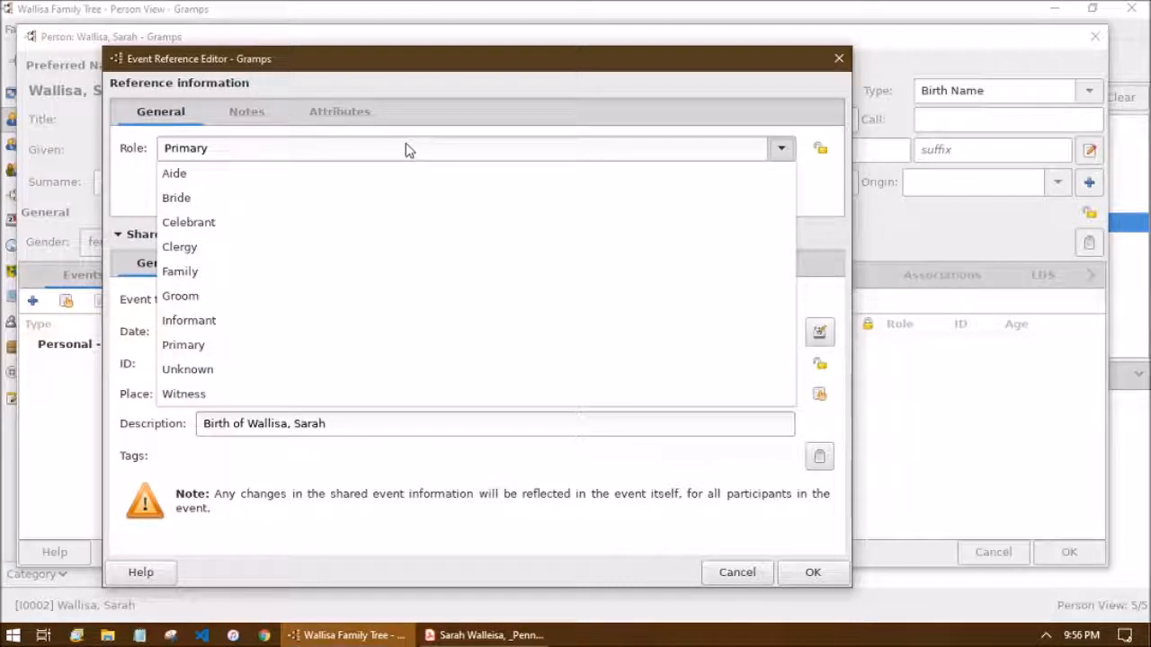
click(323, 352)
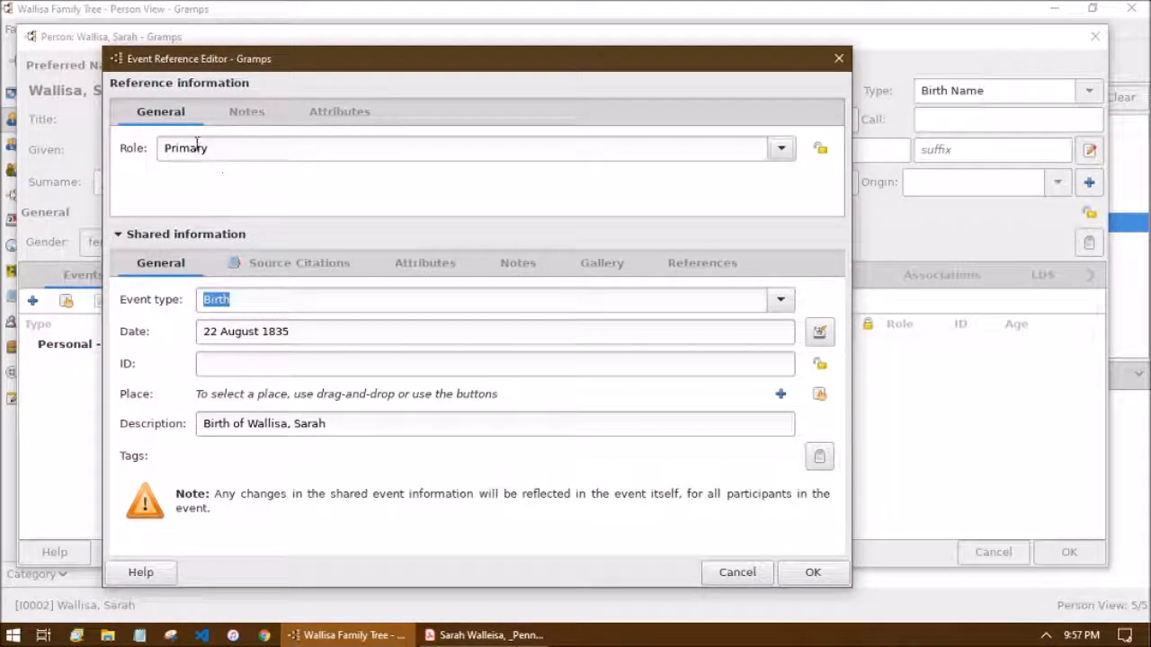
Examine the notes and attributes sections of both the event reference and the shared event
click(254, 108)
click(331, 113)
click(259, 115)
click(301, 115)
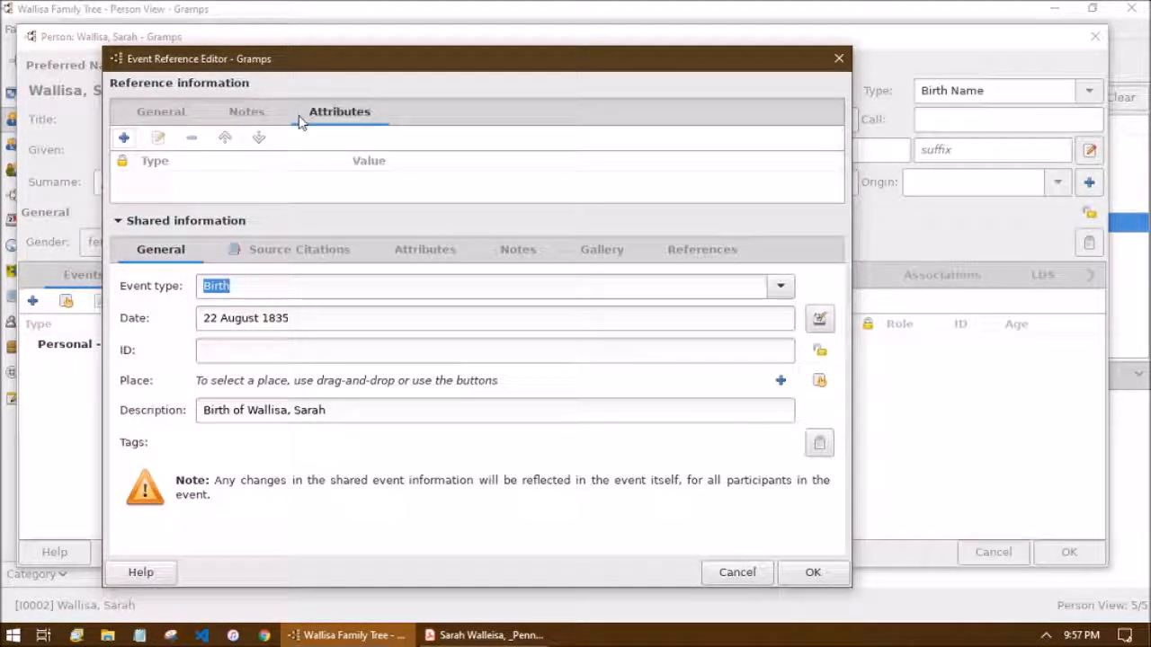
click(518, 251)
click(428, 255)
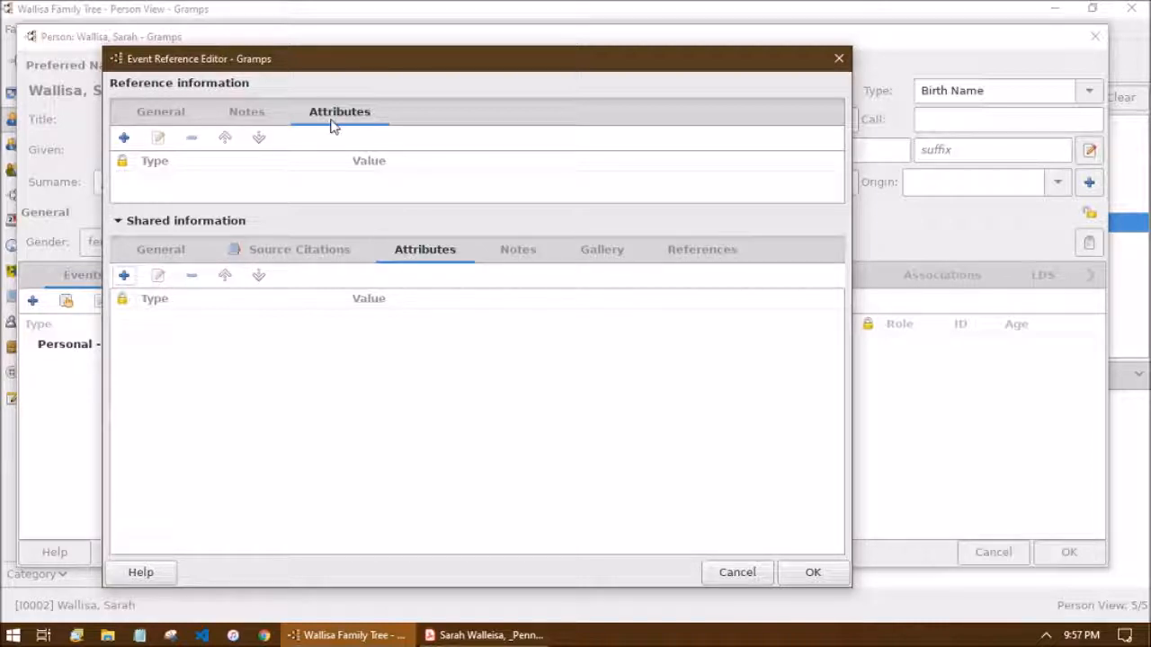
click(247, 115)
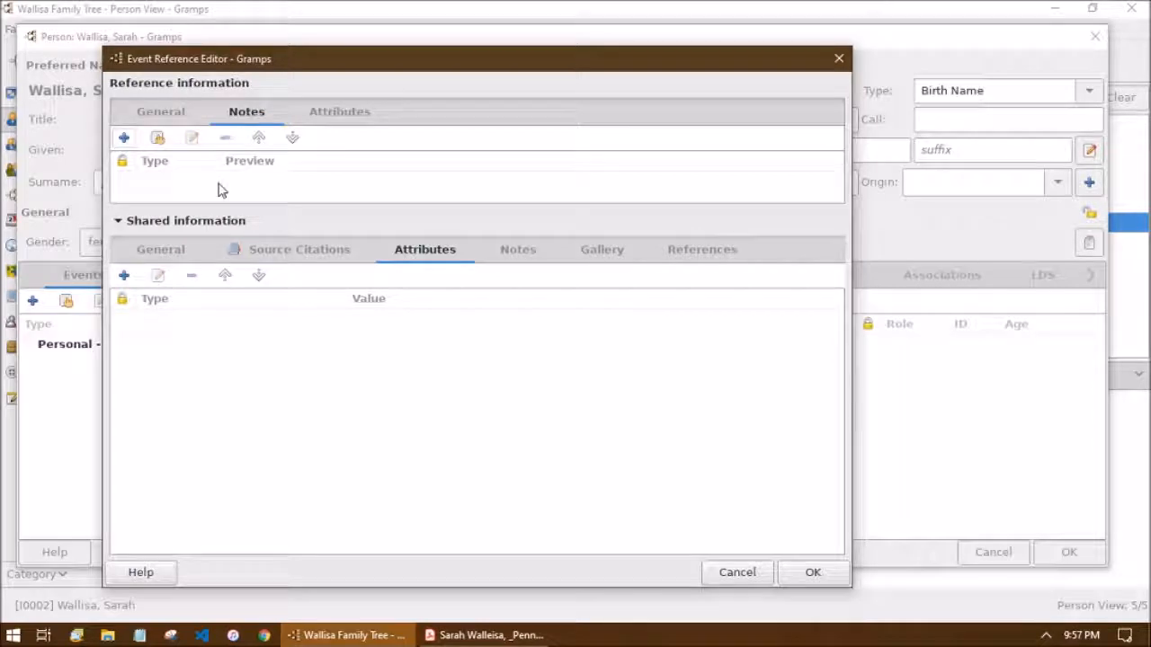
Add an Identification Number attribute with the value "shared info" to the birth event's shared information
click(353, 116)
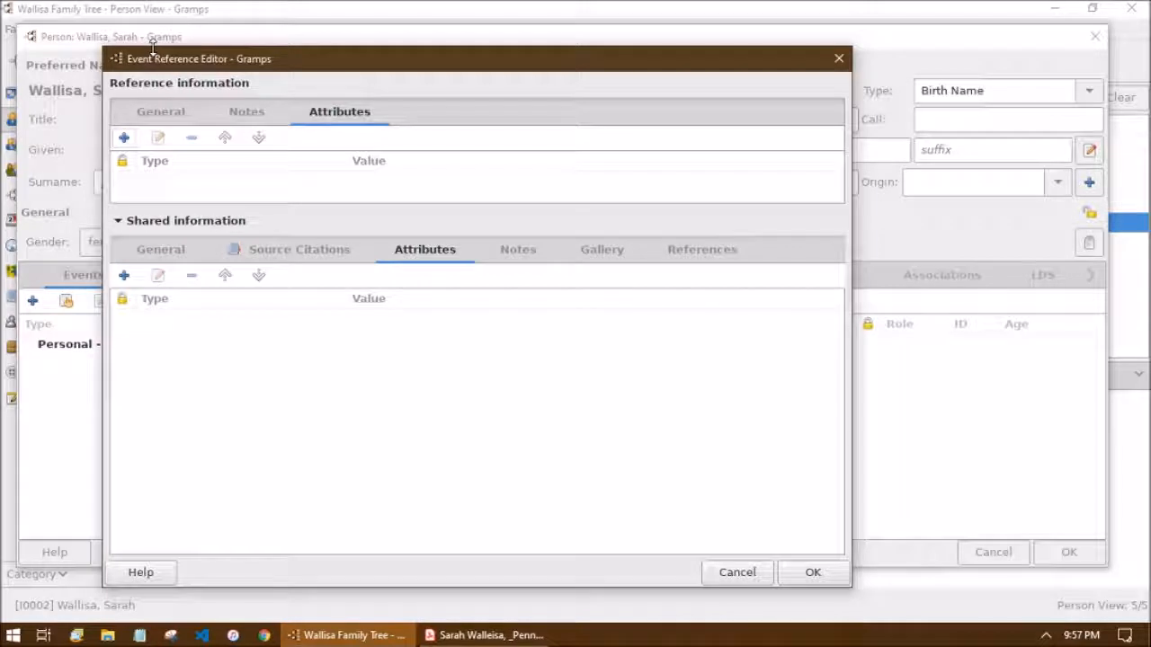
click(239, 406)
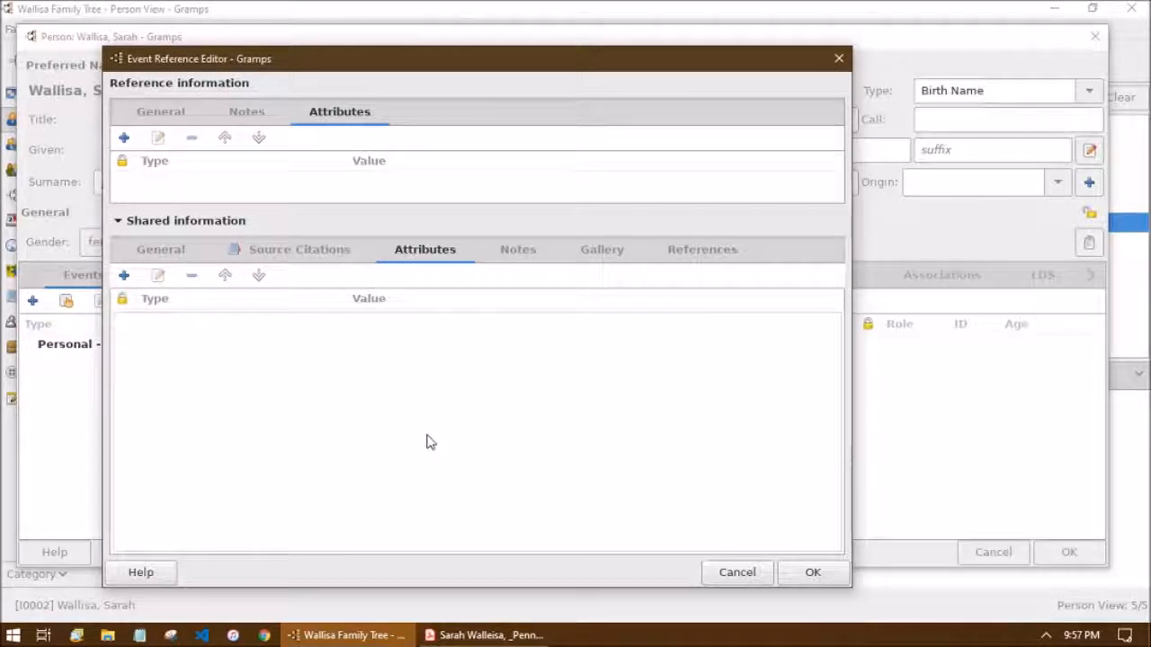
click(517, 249)
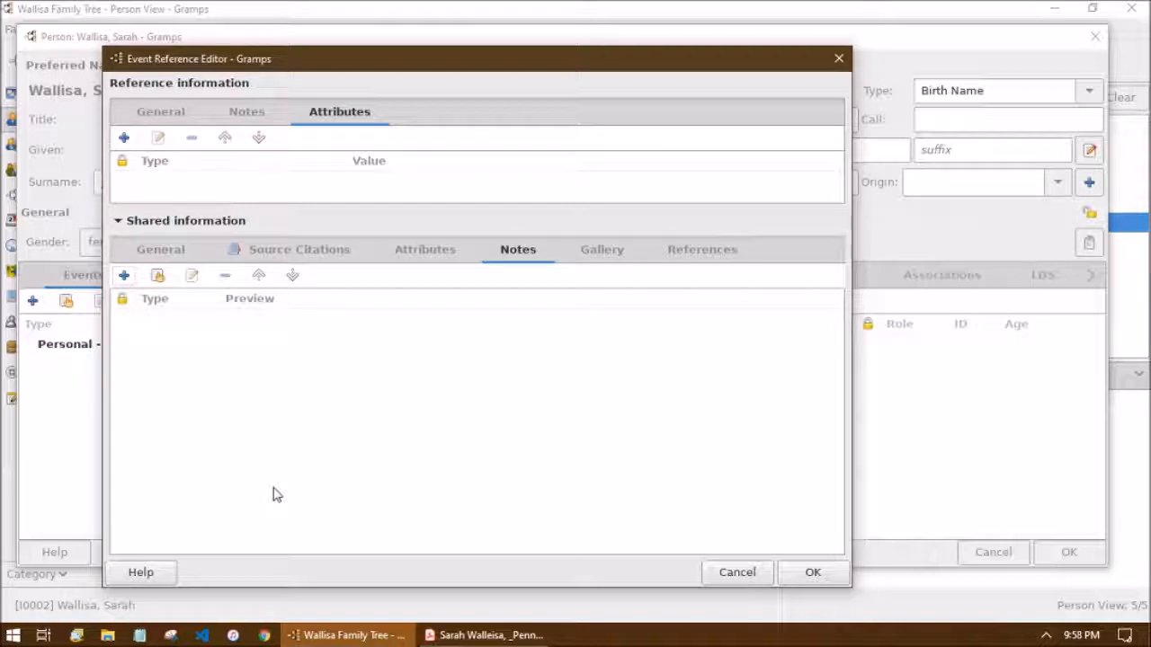
click(425, 256)
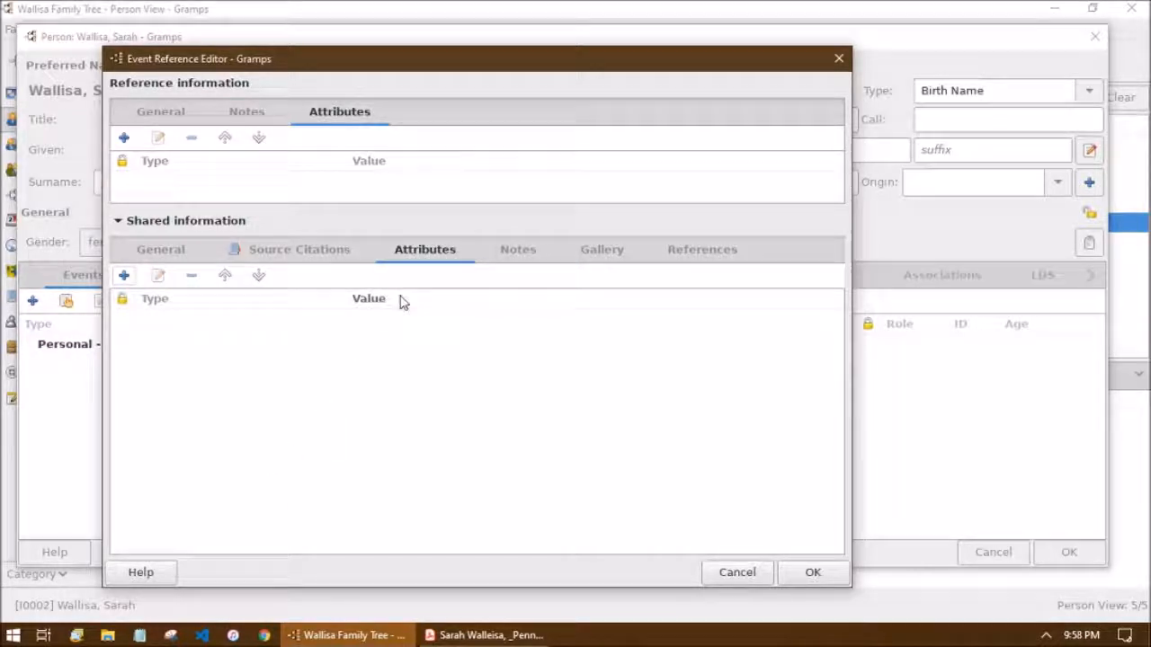
click(124, 275)
click(522, 191)
click(786, 160)
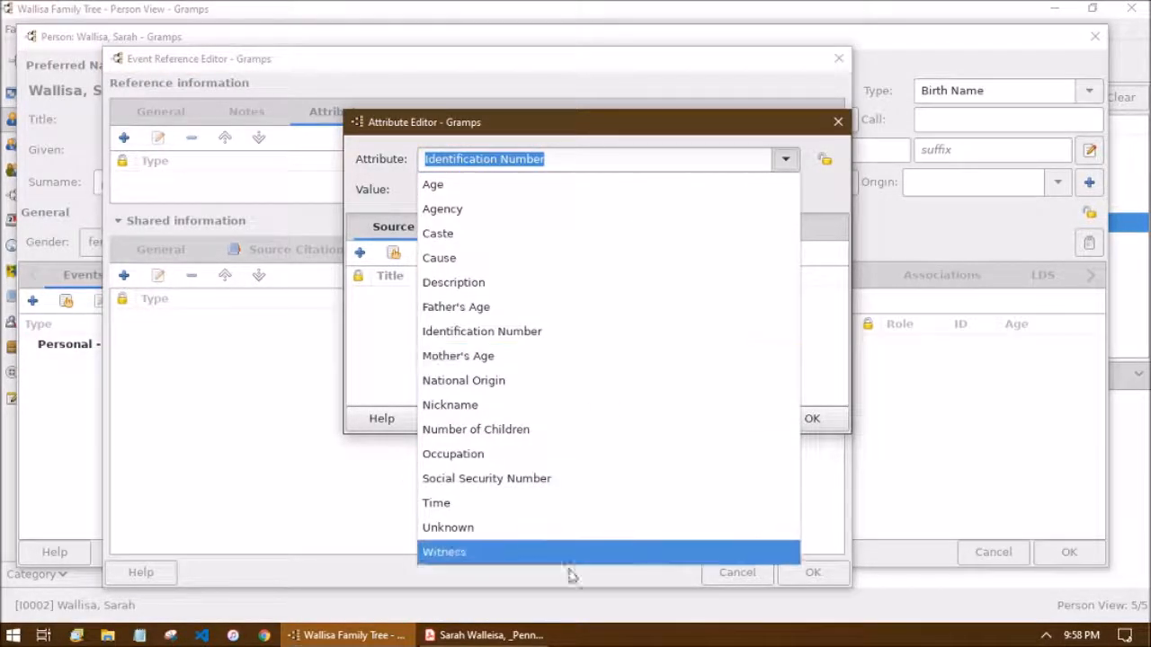
click(784, 163)
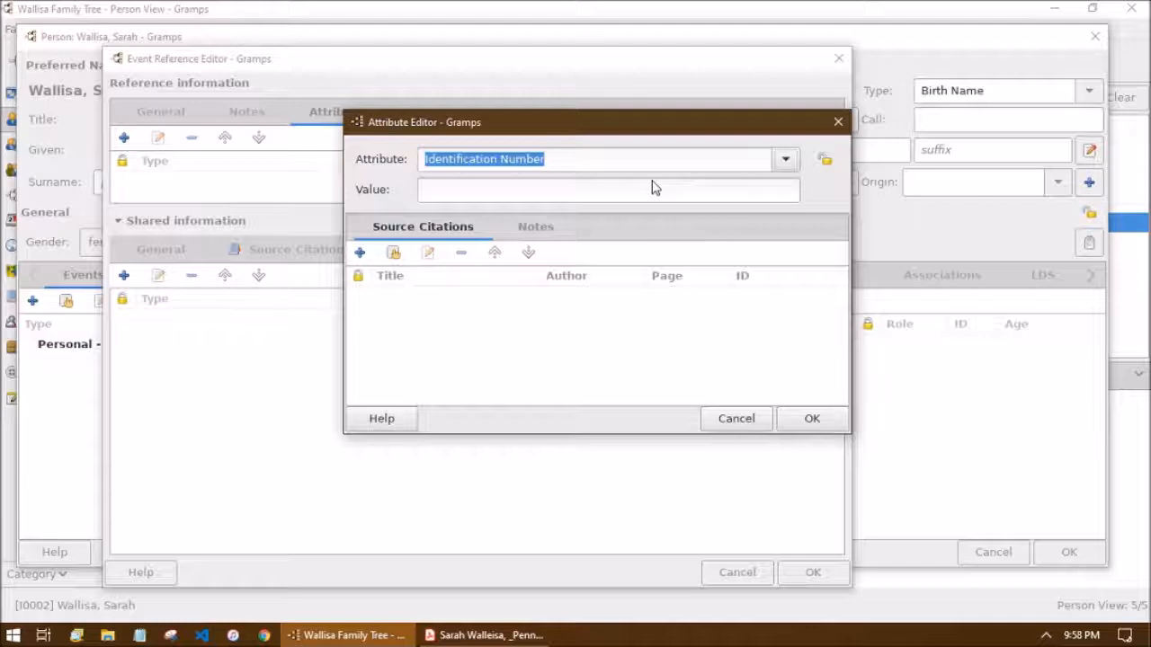
click(643, 192)
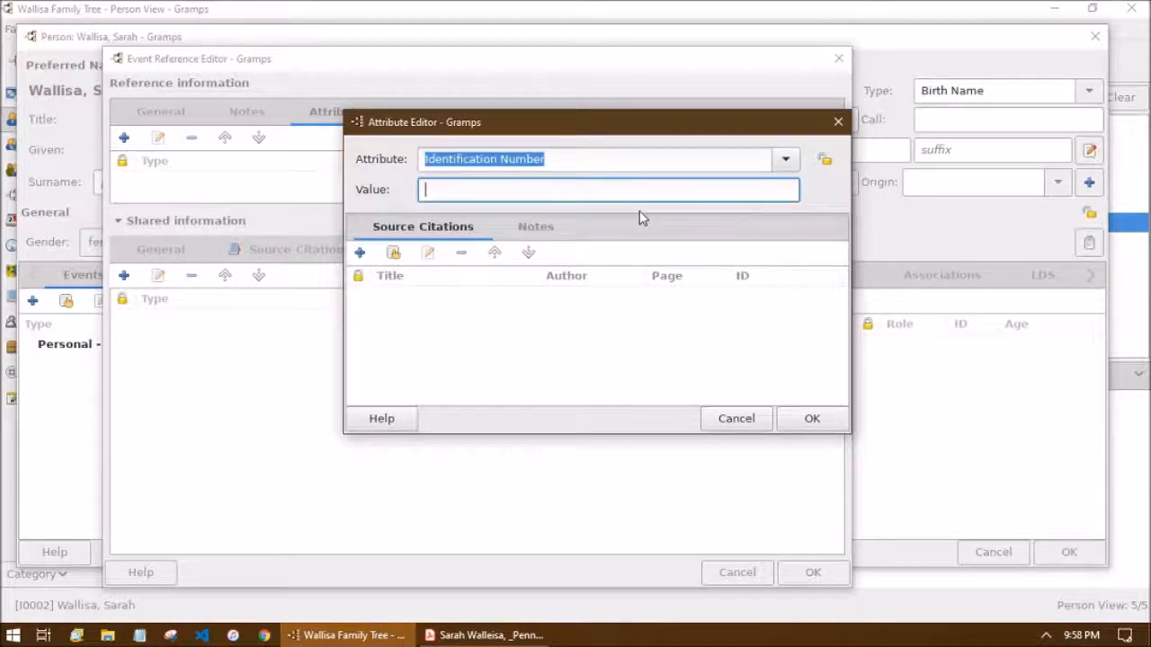
text(t)
key(BackSpace)
text(shared info)
click(812, 418)
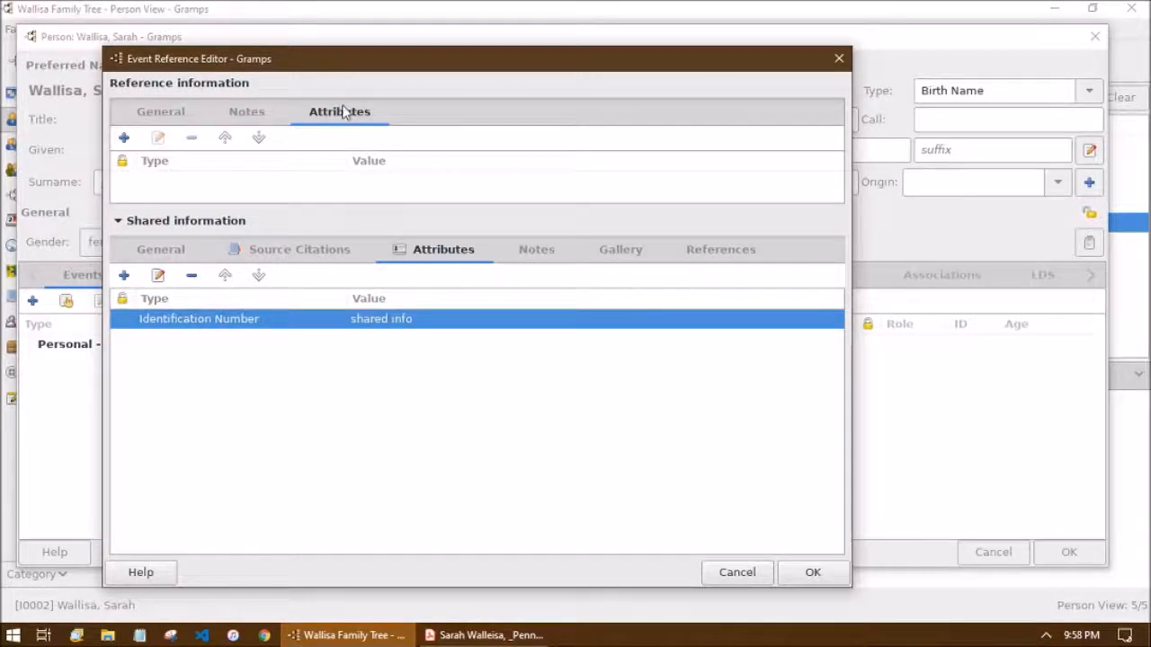
Add an Identification Number attribute with the value "unique reference info" to the event's reference information
click(124, 139)
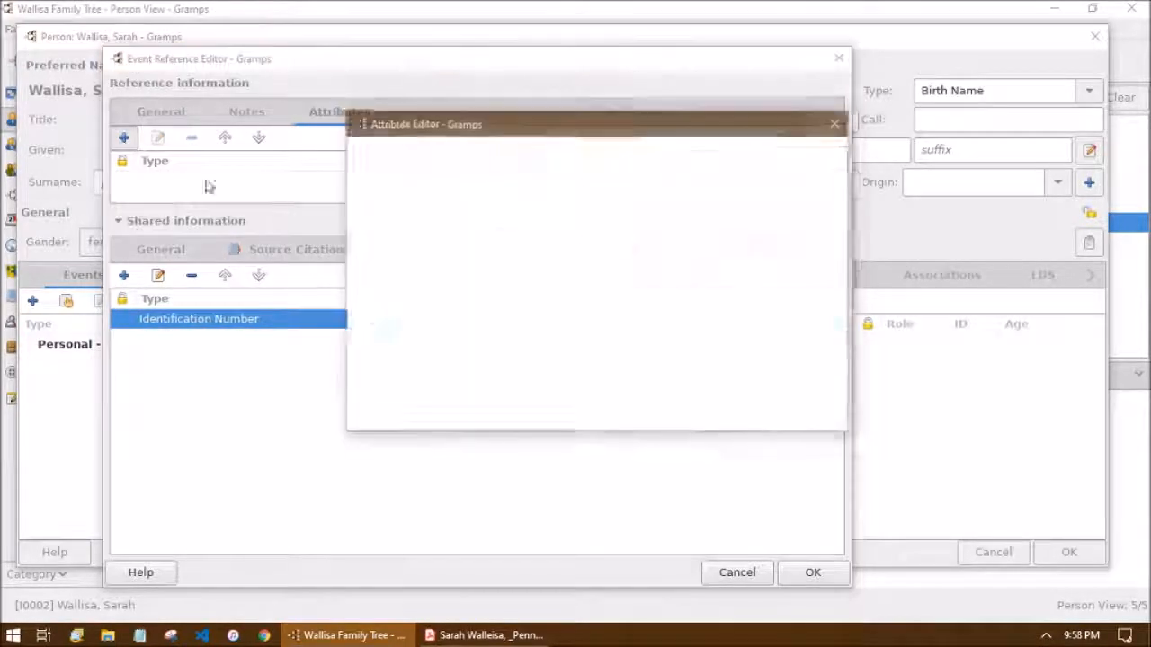
click(492, 196)
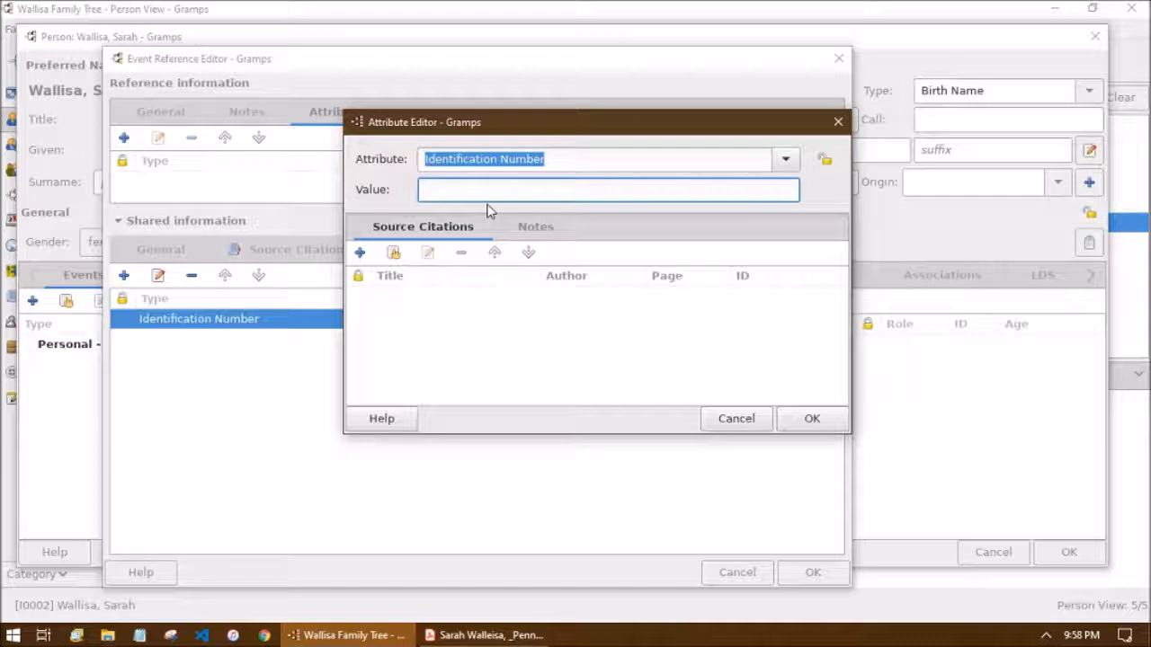
text(unique reference info)
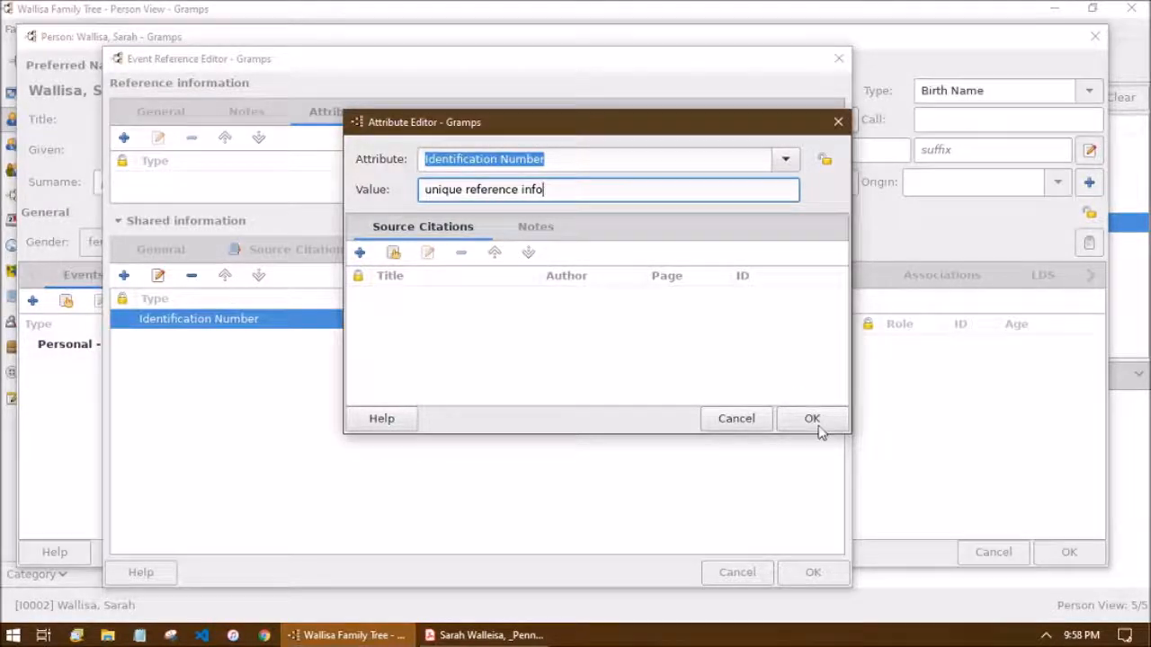
click(814, 423)
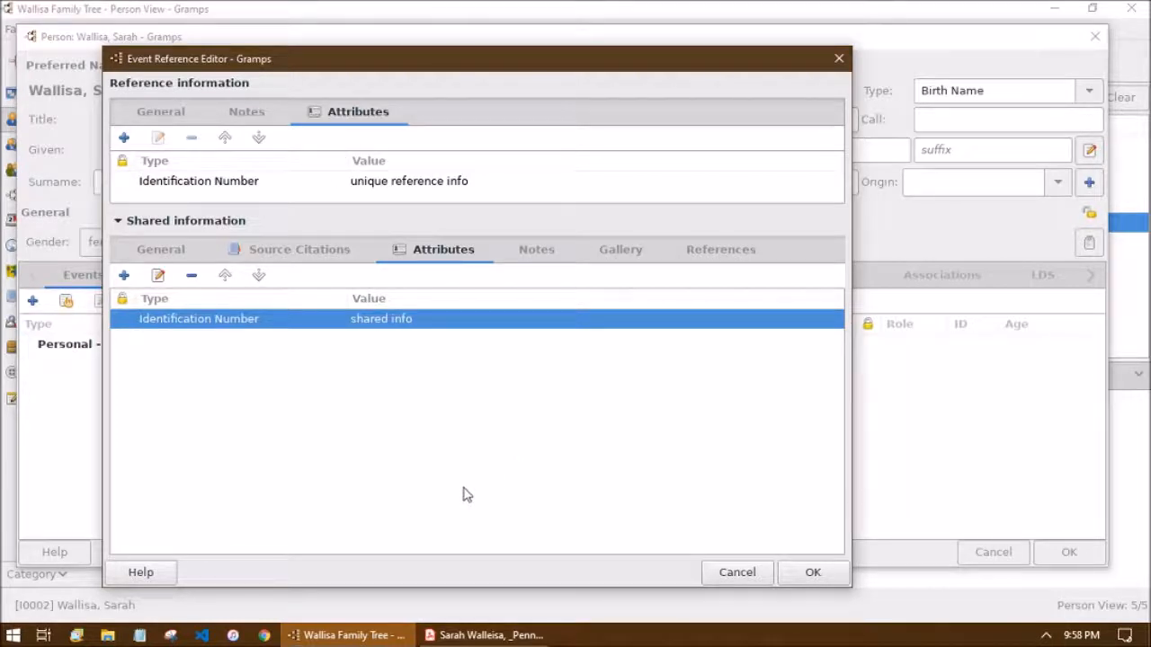
Review the shared event's citation and general details, then switch to Adobe Acrobat Reader and check the event place in the christening record
click(142, 252)
click(429, 255)
click(254, 252)
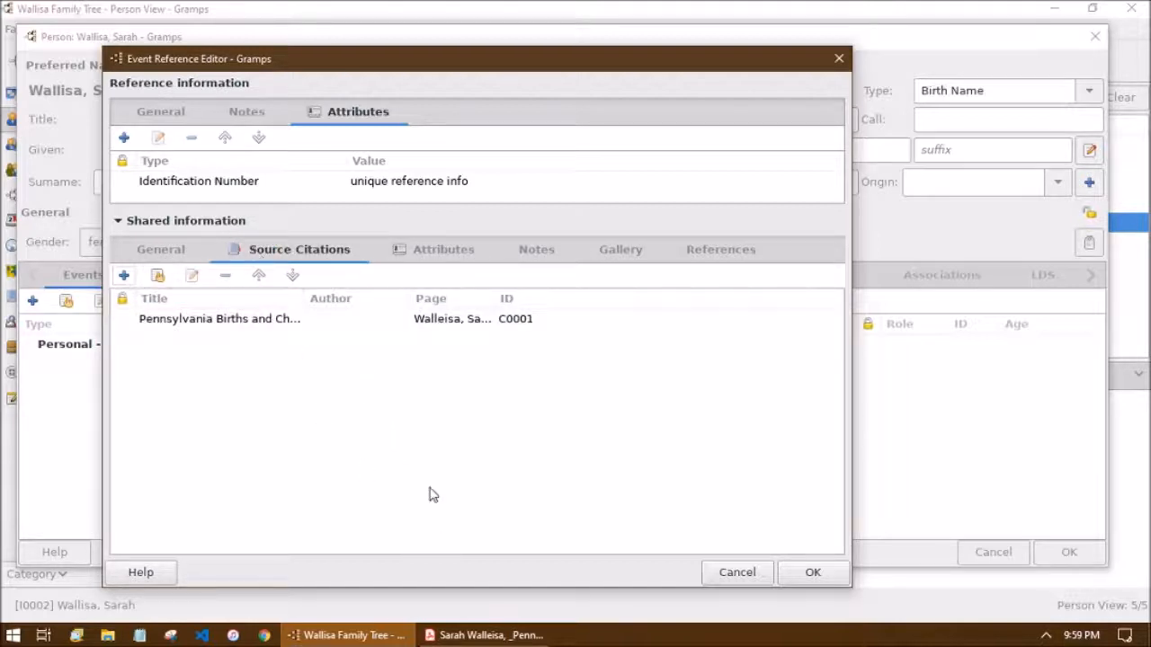
click(405, 447)
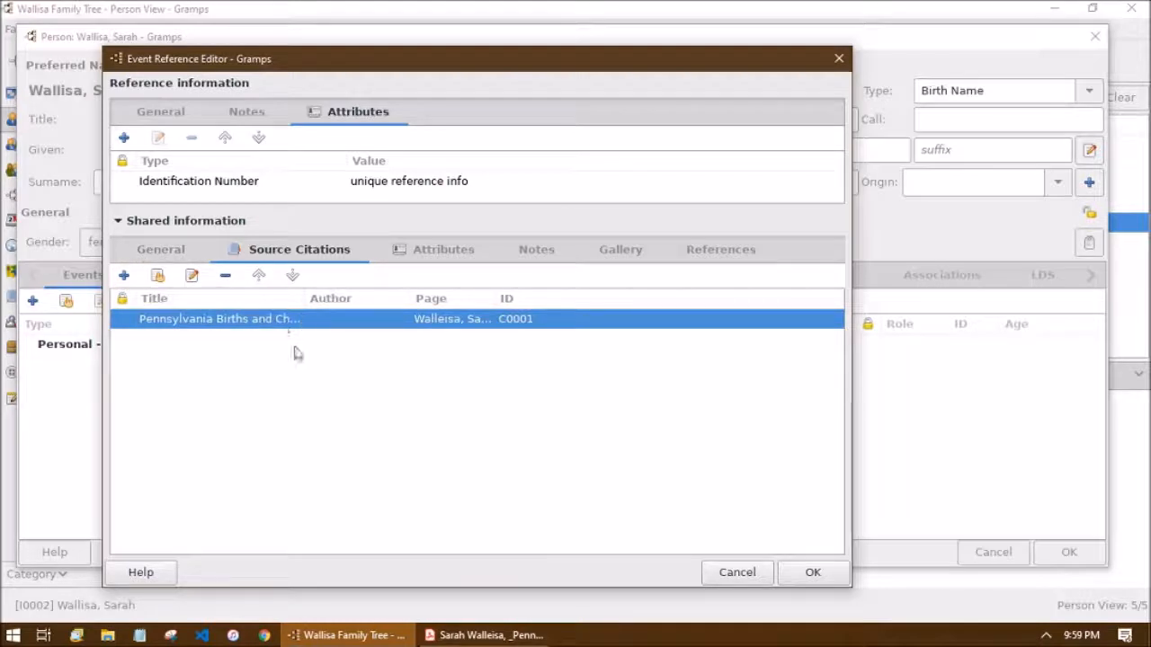
click(160, 254)
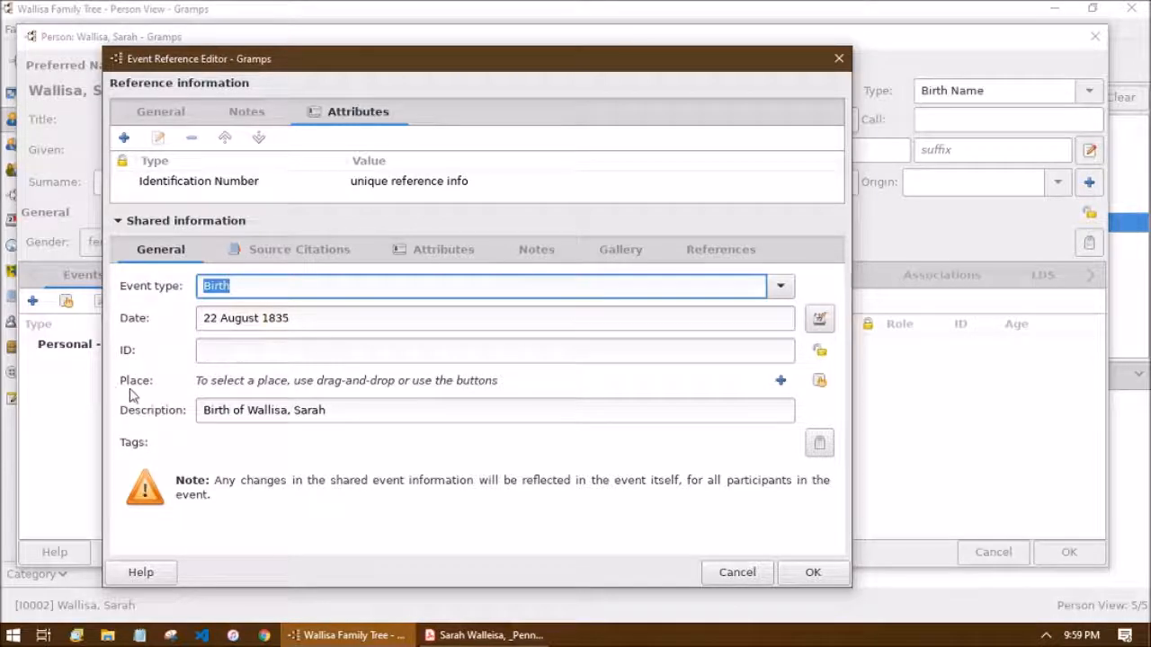
click(517, 634)
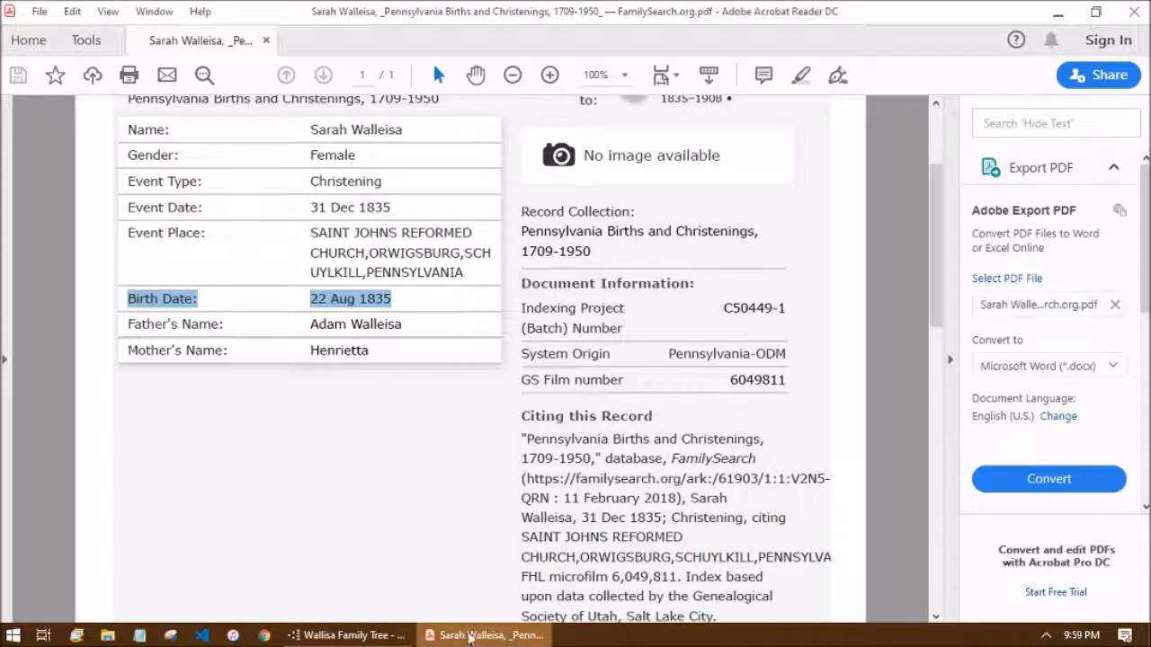
click(321, 510)
scroll(377, 441, up, 2)
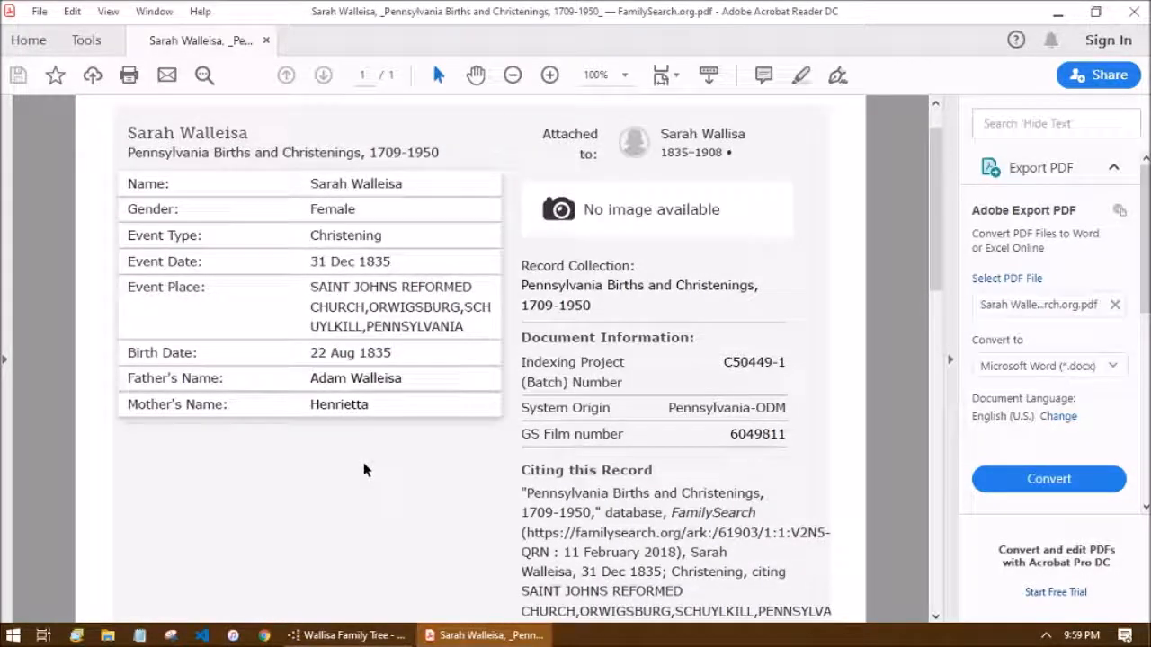
drag(310, 304, 474, 329)
click(470, 462)
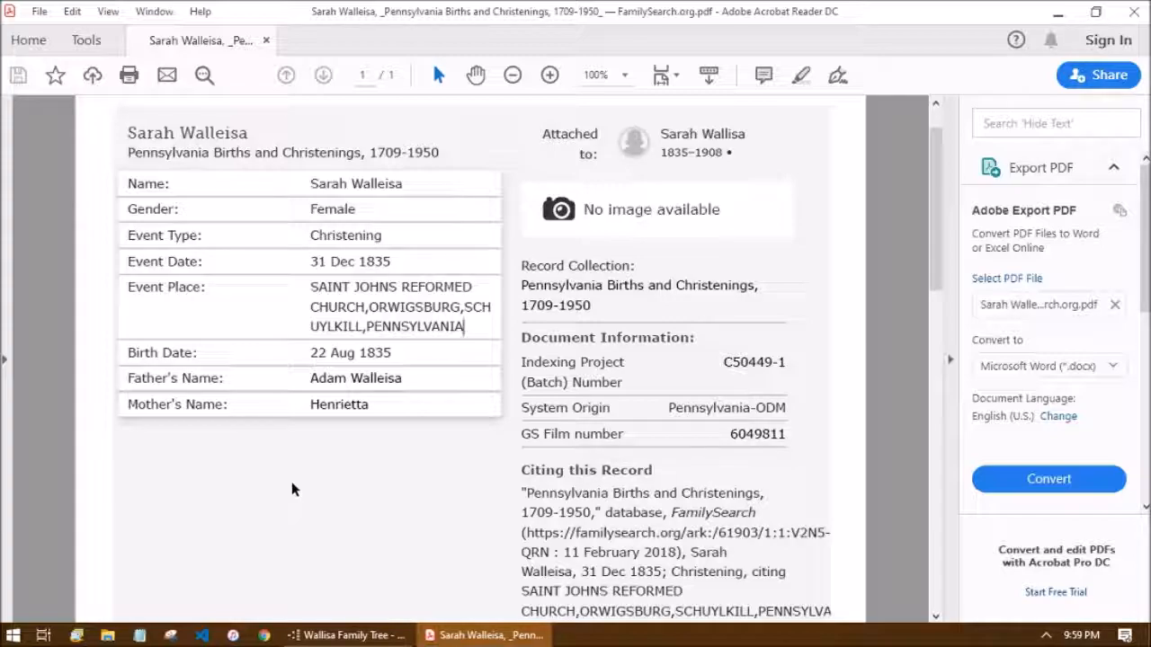
Switch back to Gramps and save the birth event to the person without a place
click(351, 635)
click(224, 352)
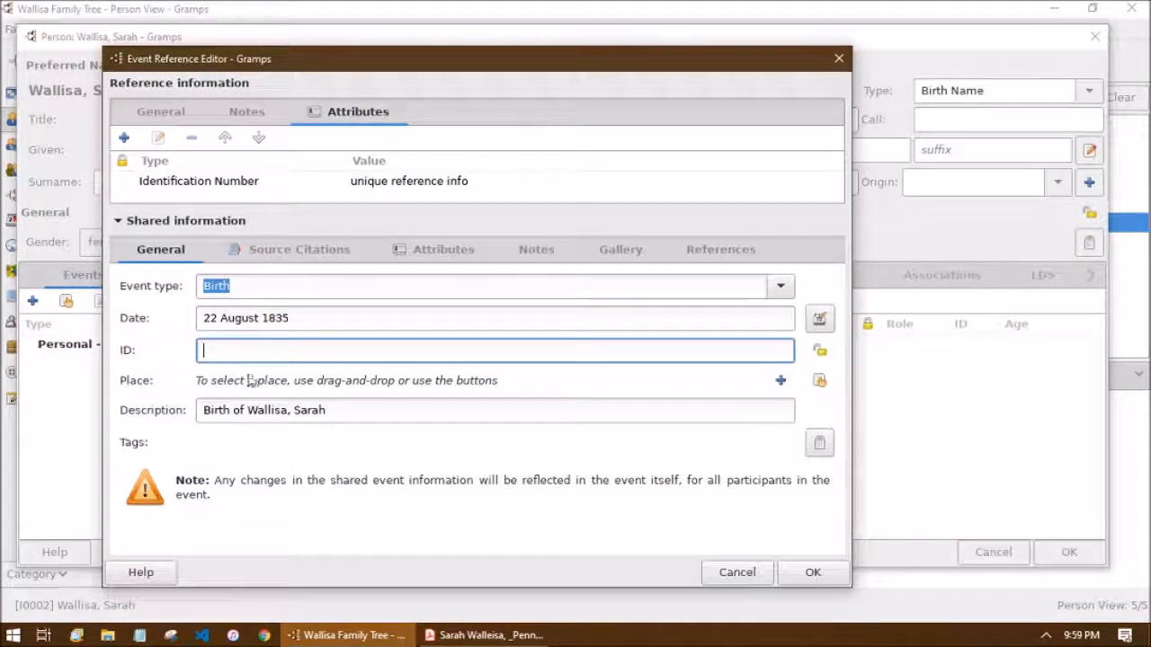
key(alt+Tab)
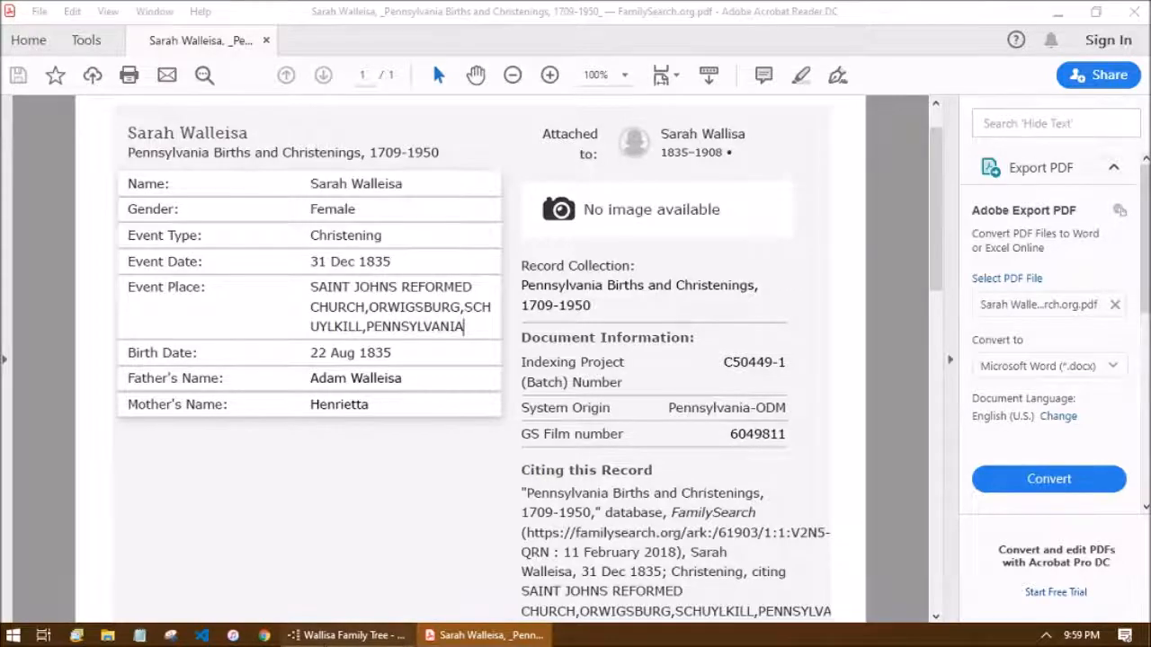
click(349, 634)
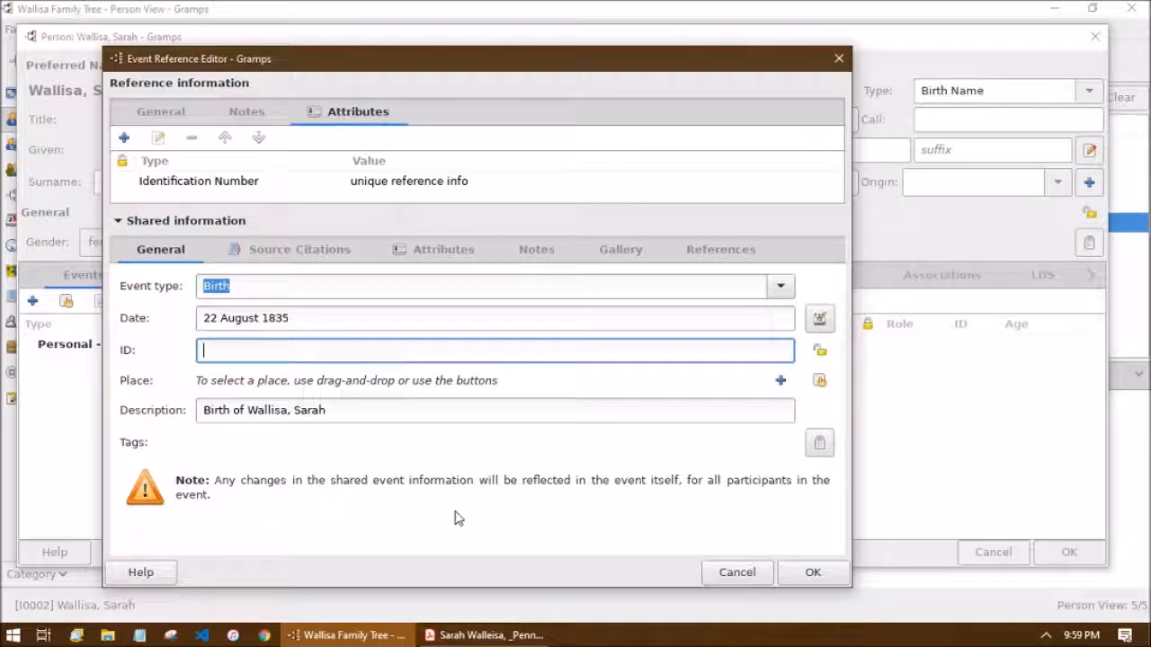
click(808, 572)
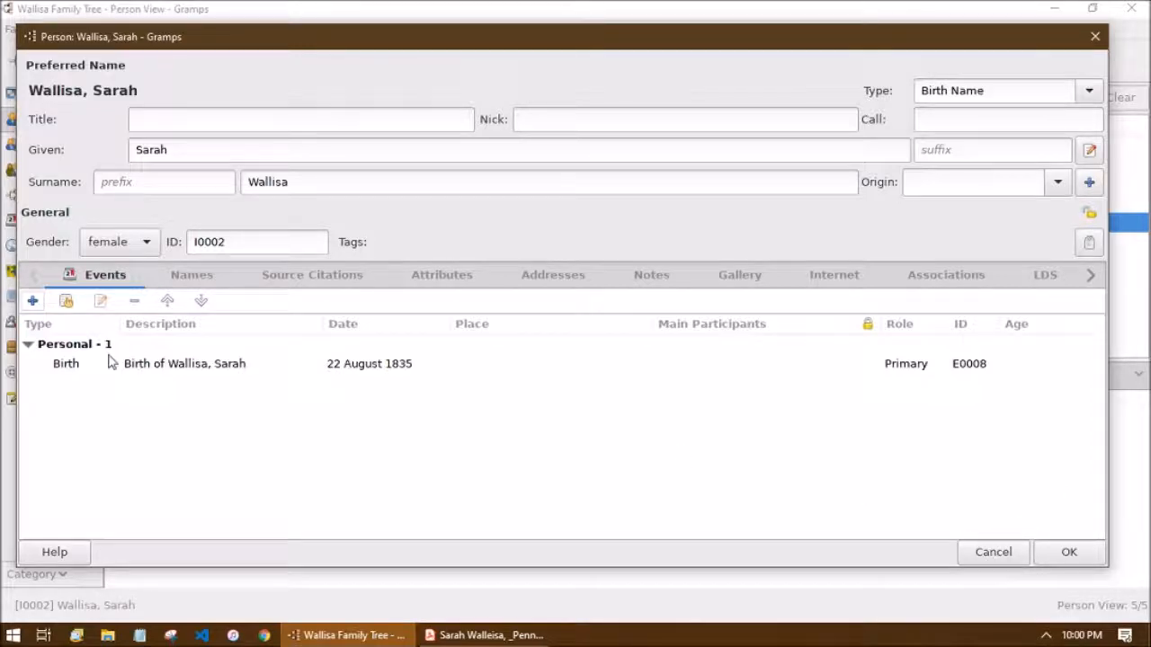
Show the tree's events list beside the person editor, and save the person with the birth event
drag(189, 41, 927, 213)
click(41, 223)
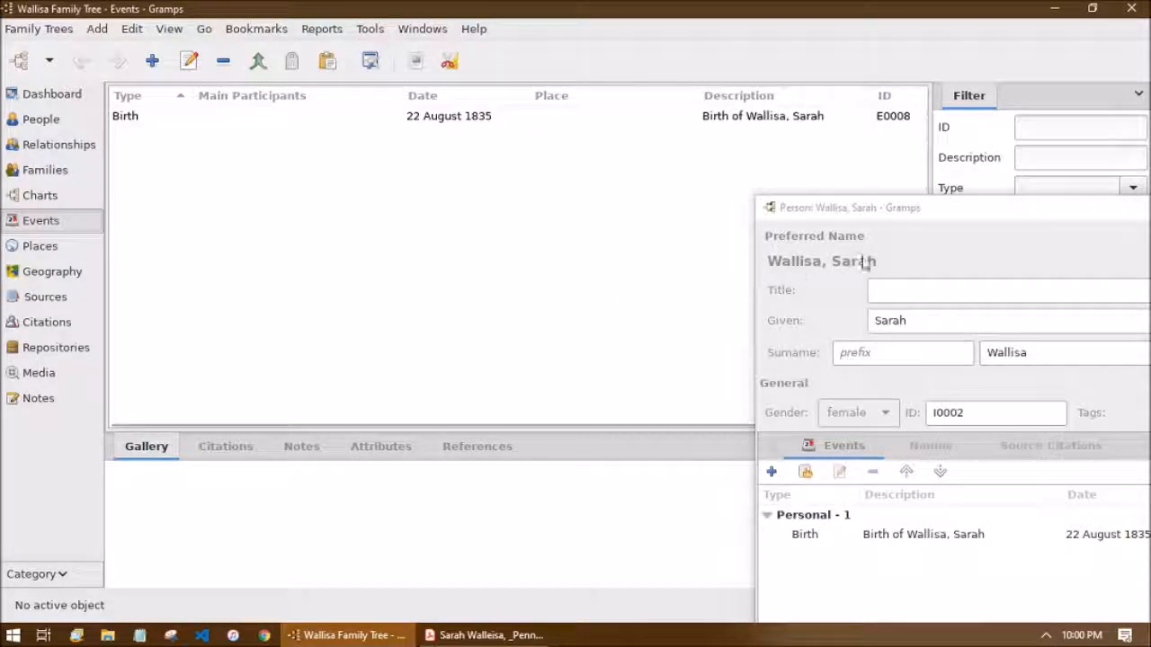
drag(1114, 205, 377, 52)
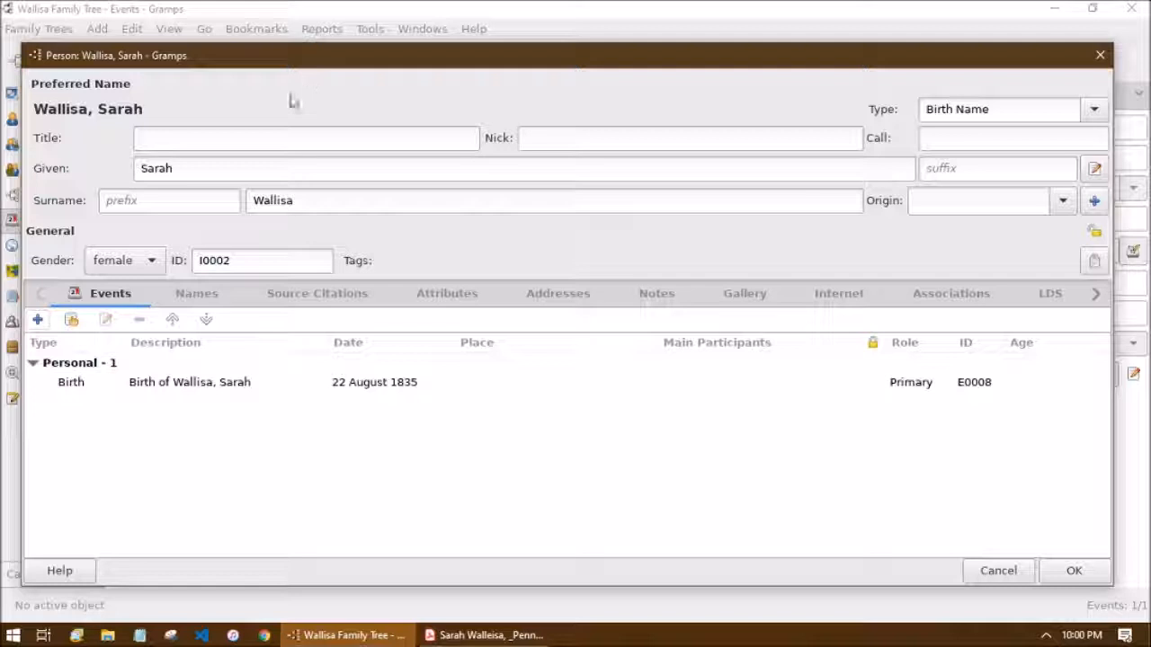
click(1090, 579)
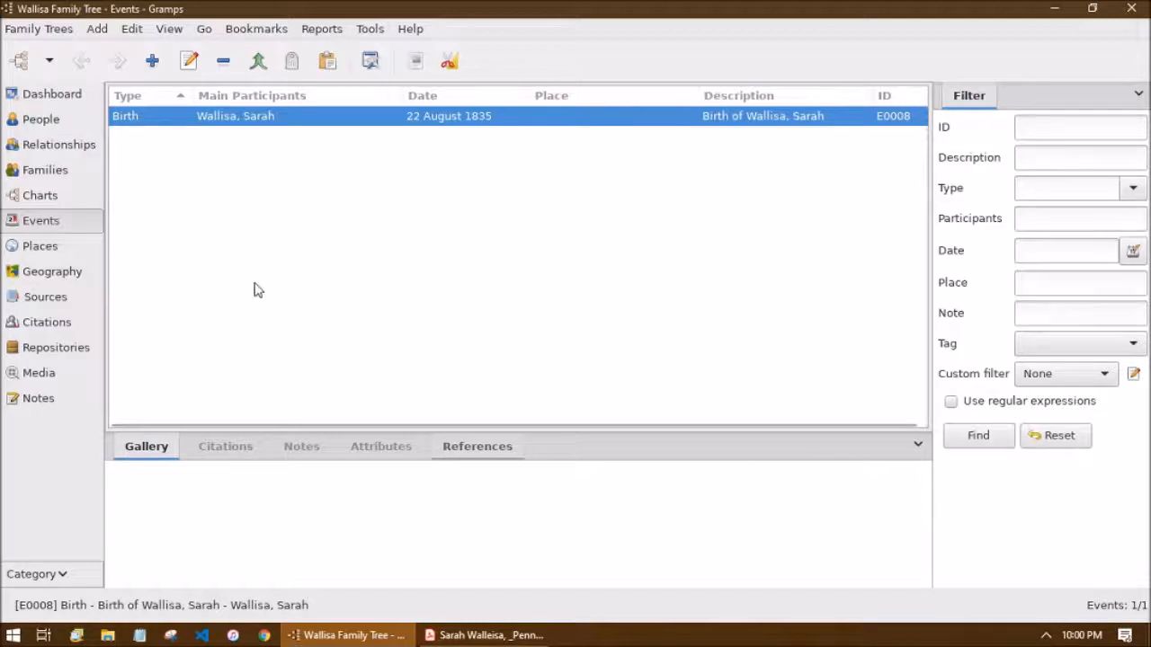
Open the Gramps clipboard and copy the birth event from the events list into it
click(328, 62)
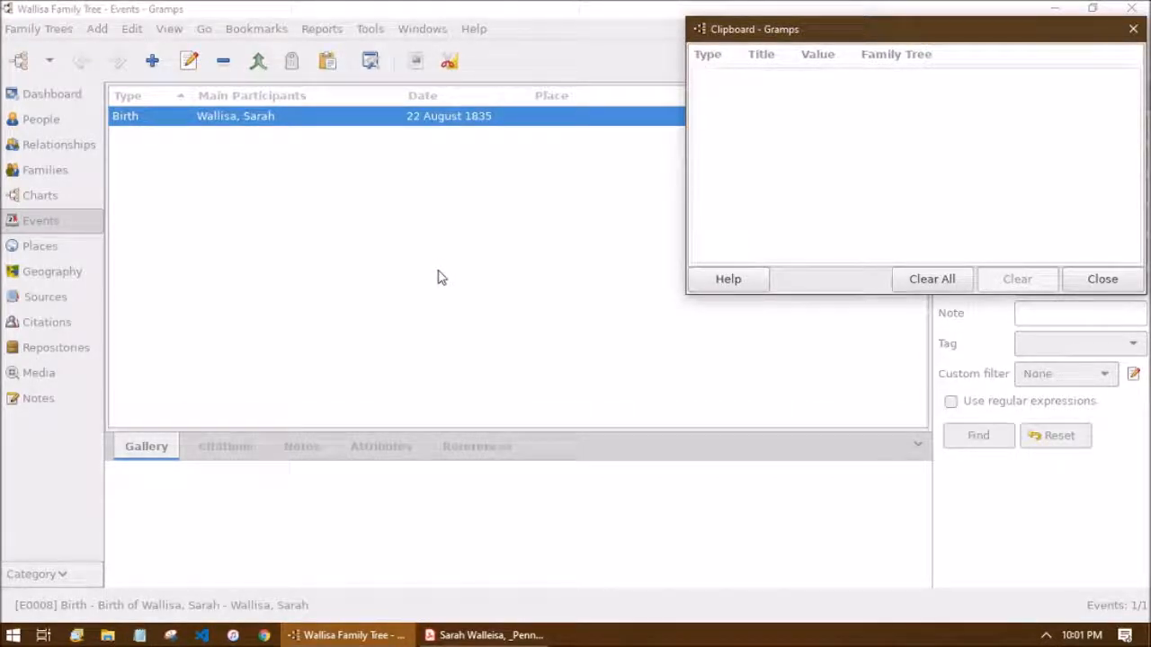
drag(499, 124, 814, 160)
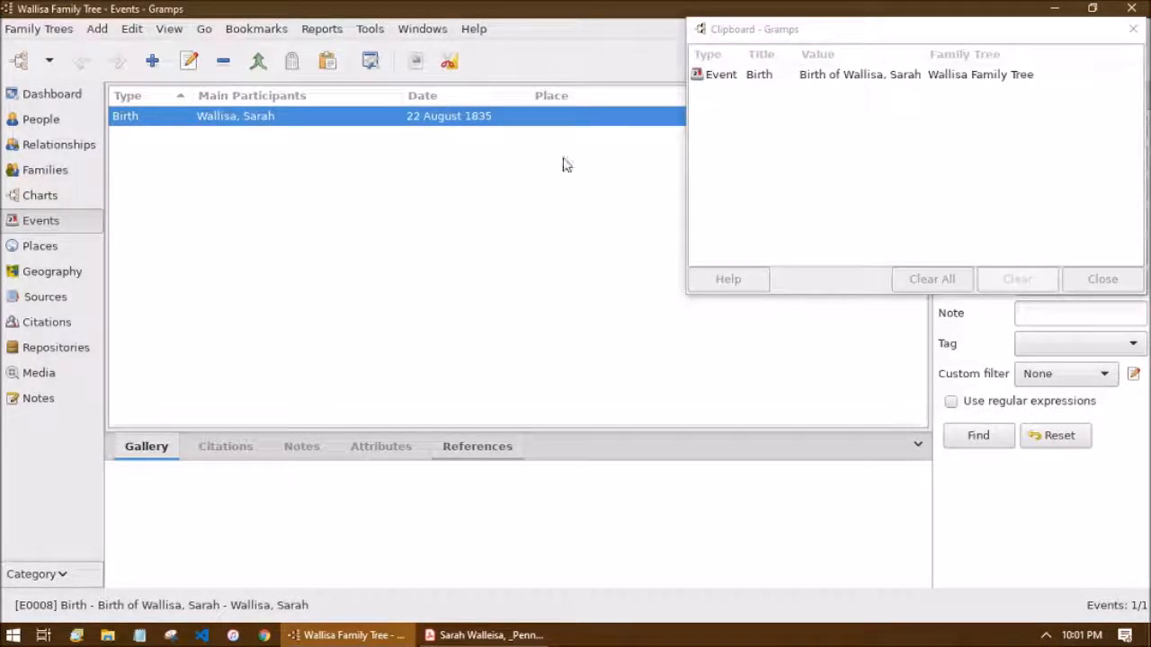
click(798, 138)
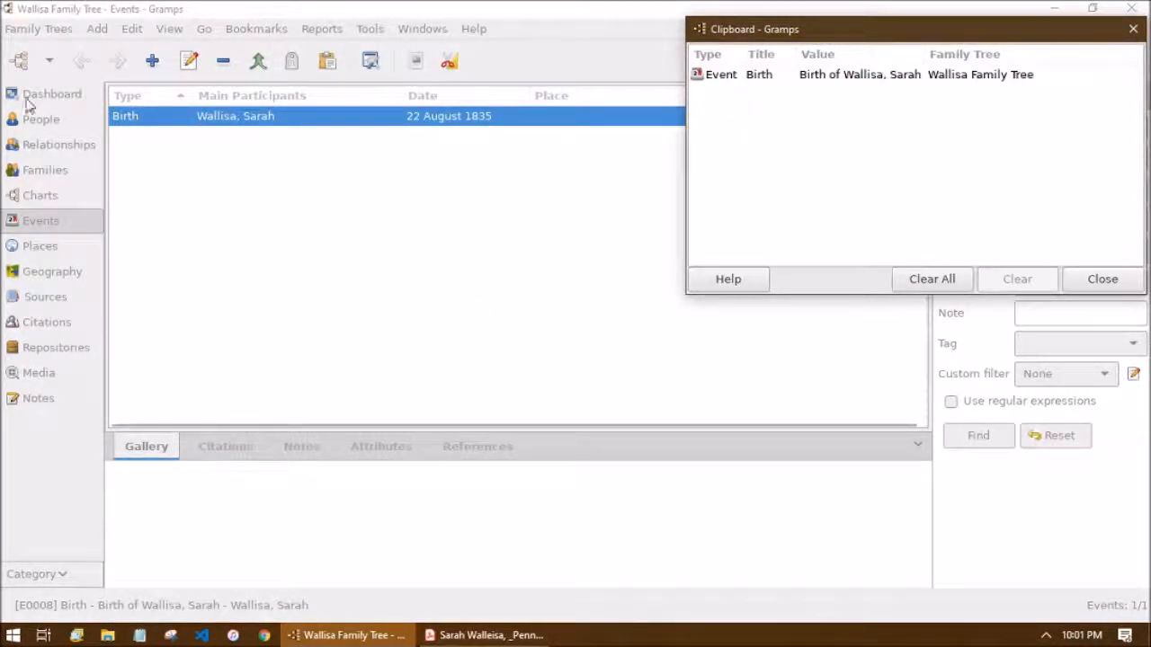
Show the tree's families and examine the gallery and children of family F0000
click(213, 223)
click(43, 170)
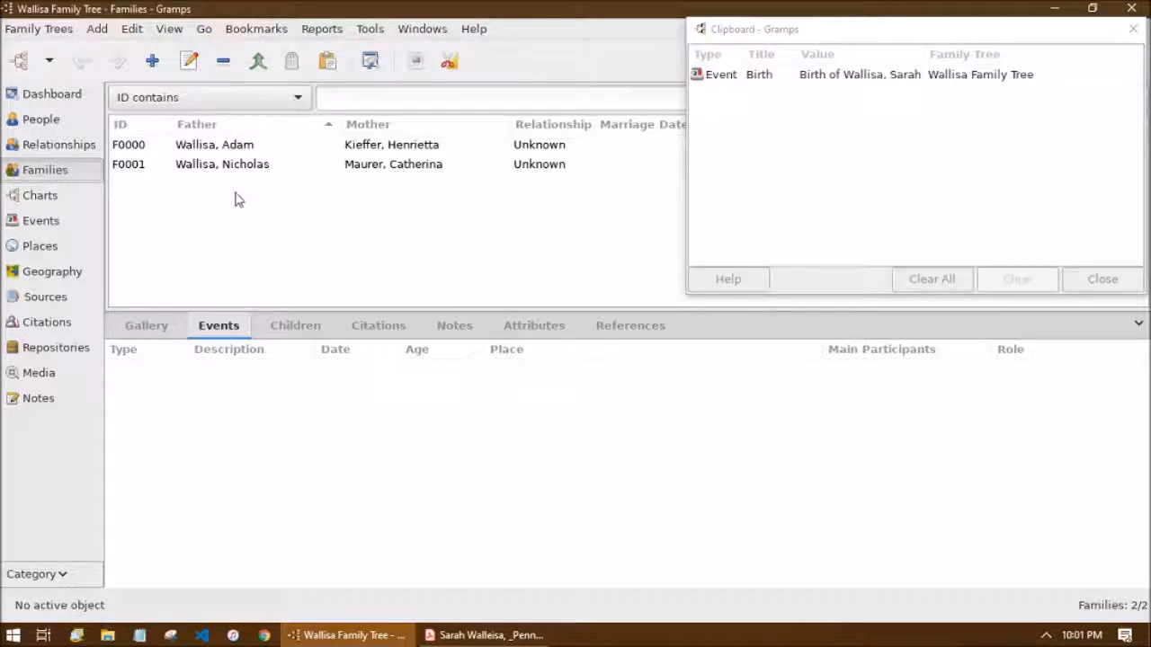
click(241, 147)
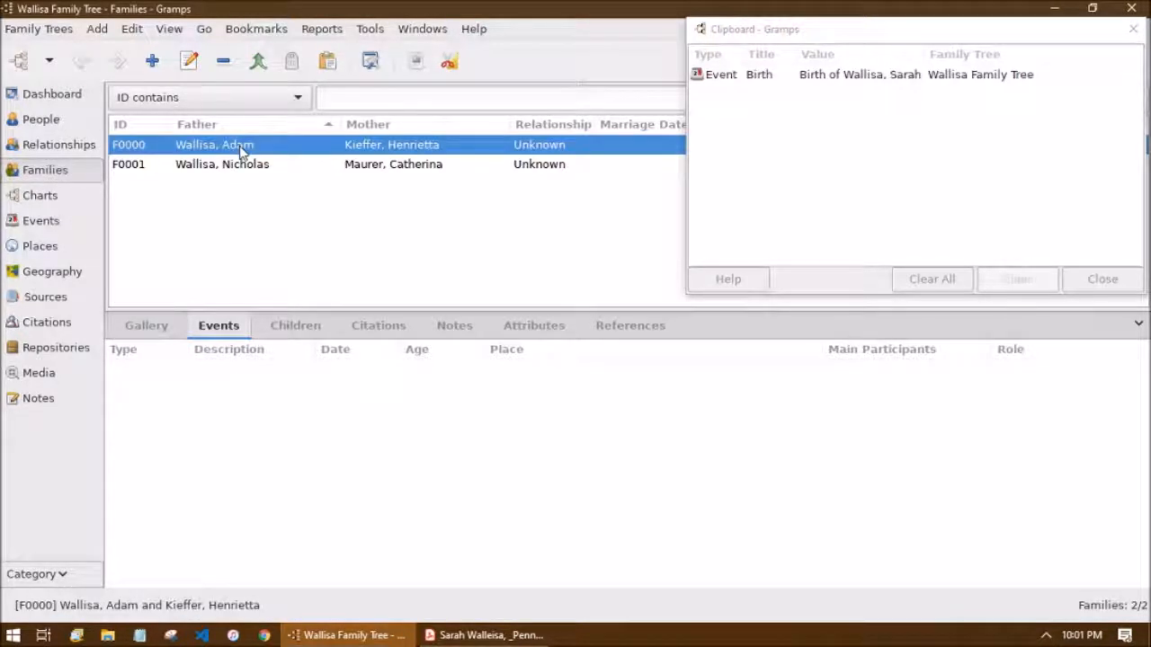
click(149, 331)
click(294, 330)
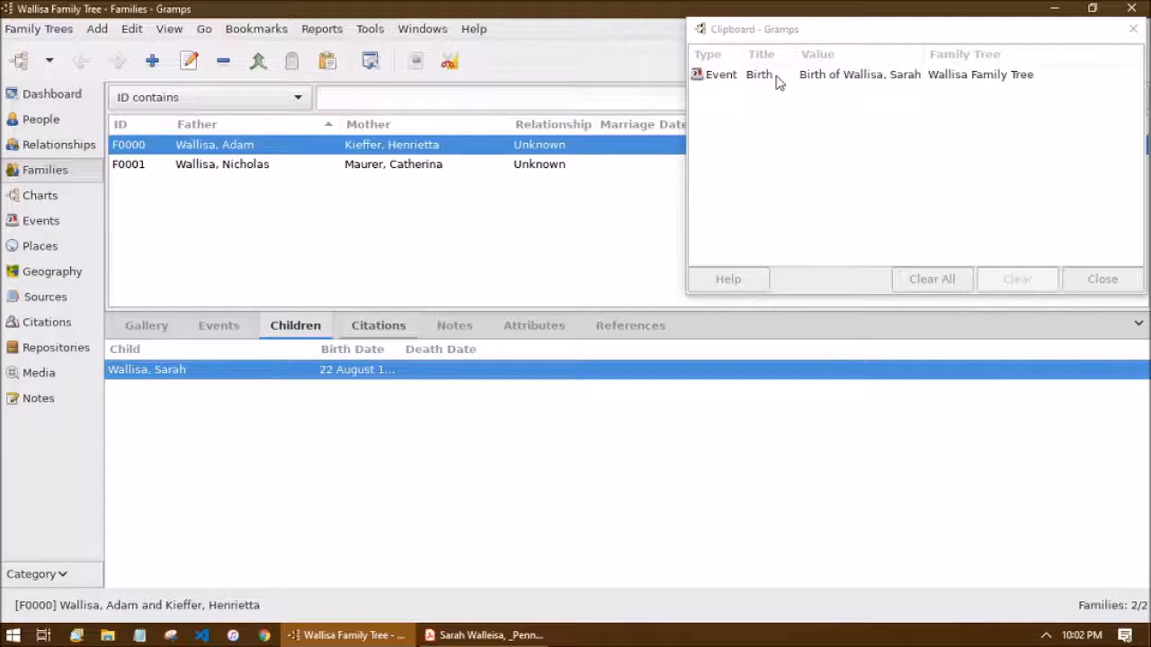
Open family F0000 for editing and show its list of events
double_click(311, 155)
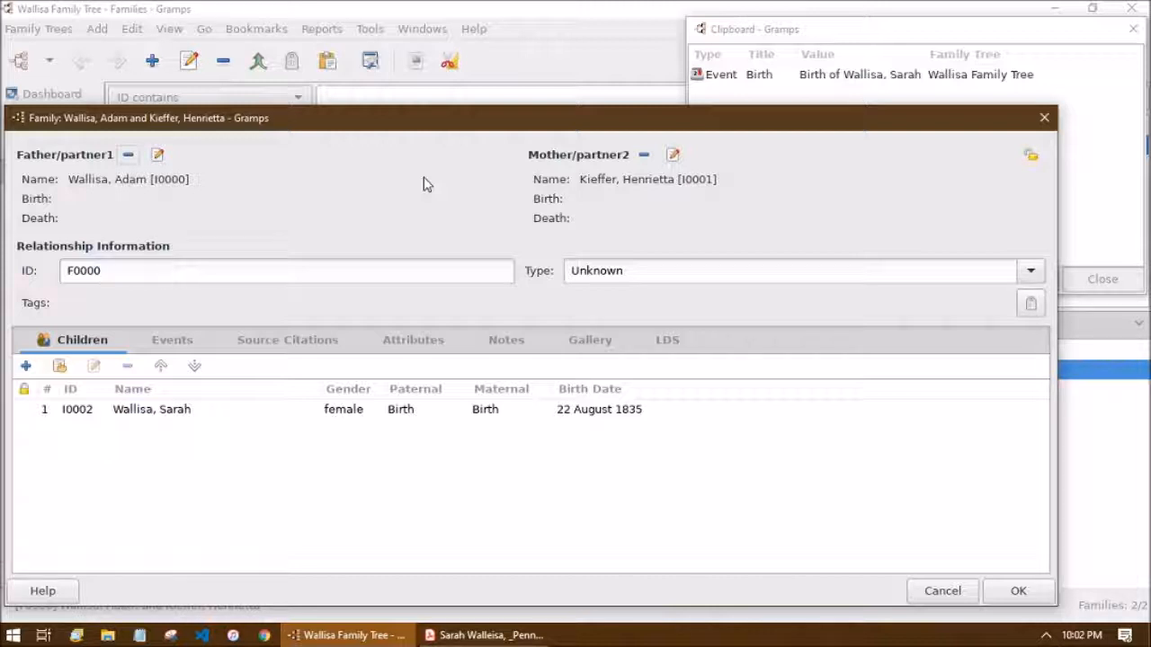
click(251, 410)
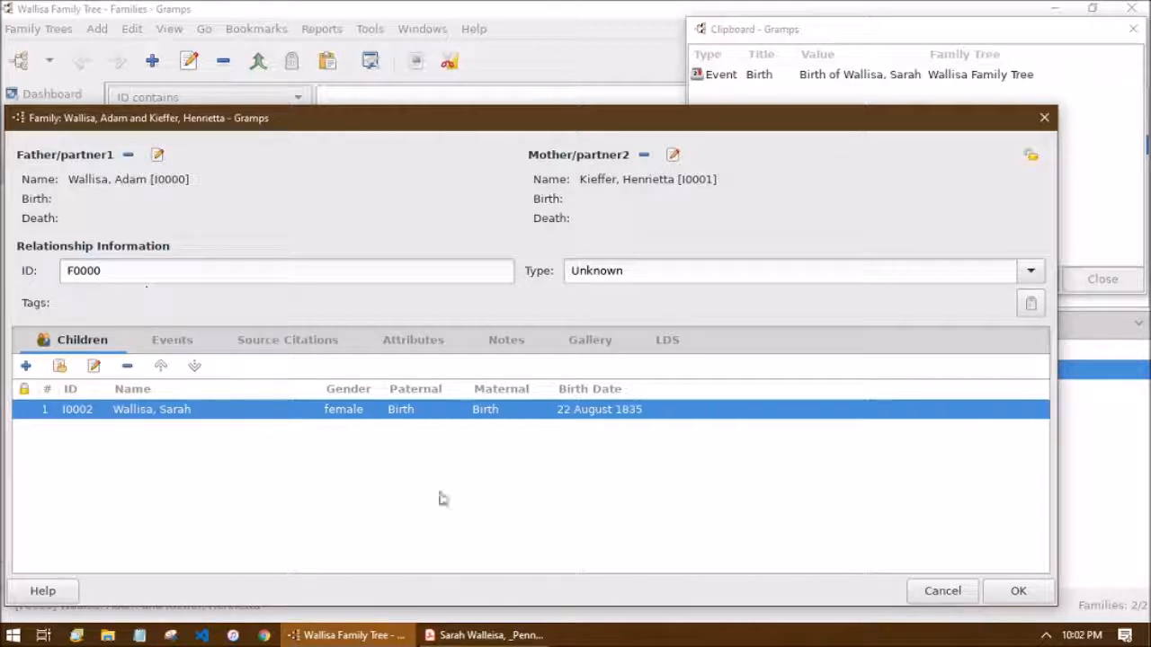
drag(248, 127, 282, 121)
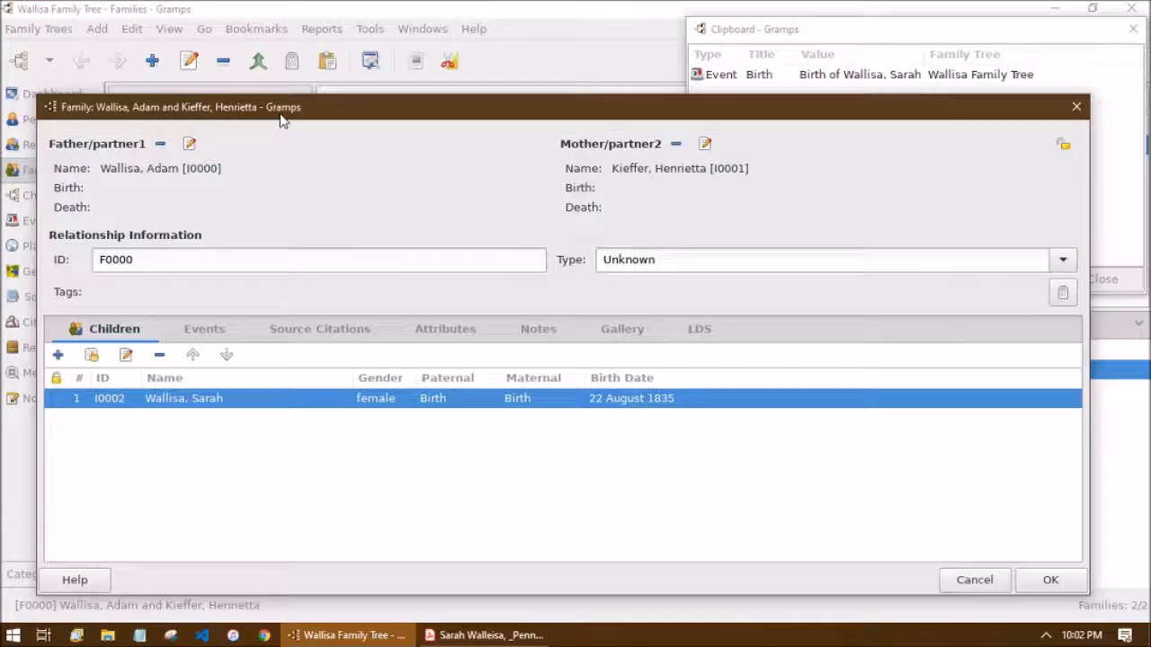
click(213, 331)
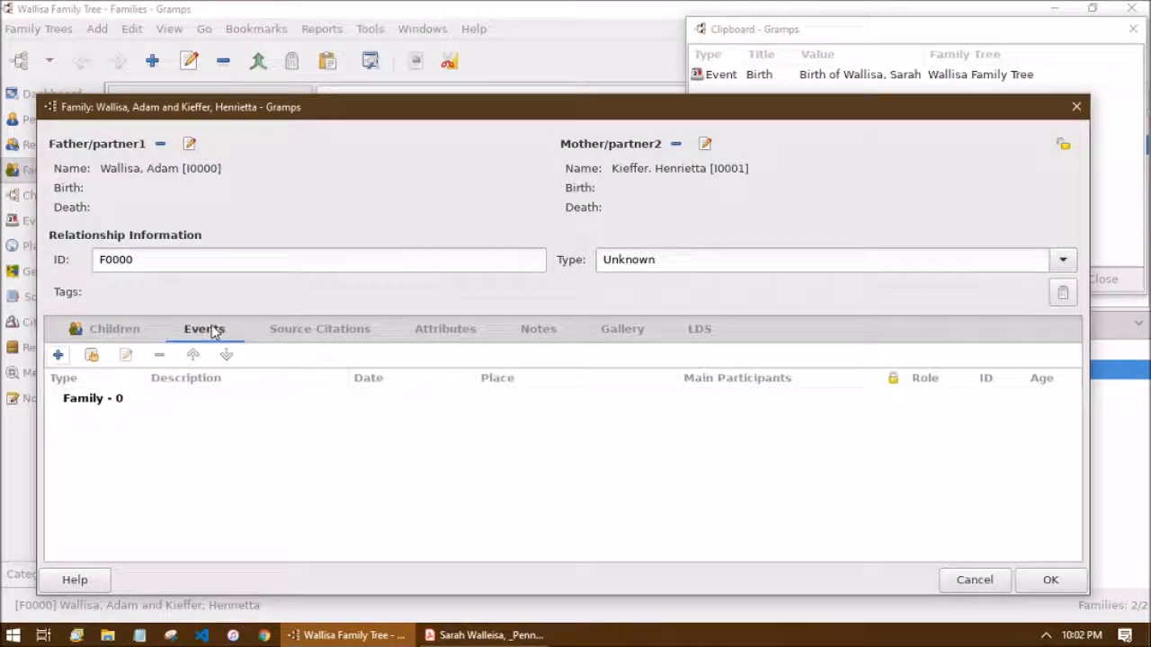
click(160, 533)
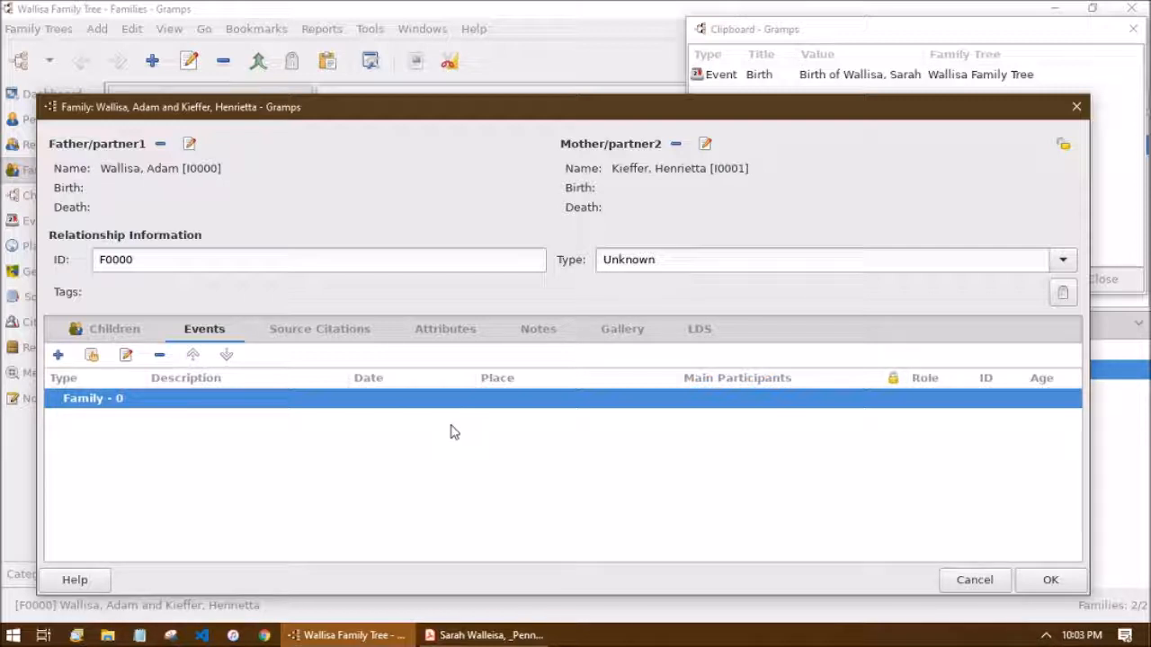
Share the birth event from the clipboard with family F0000 by placing it in the family's events list
drag(842, 76, 814, 144)
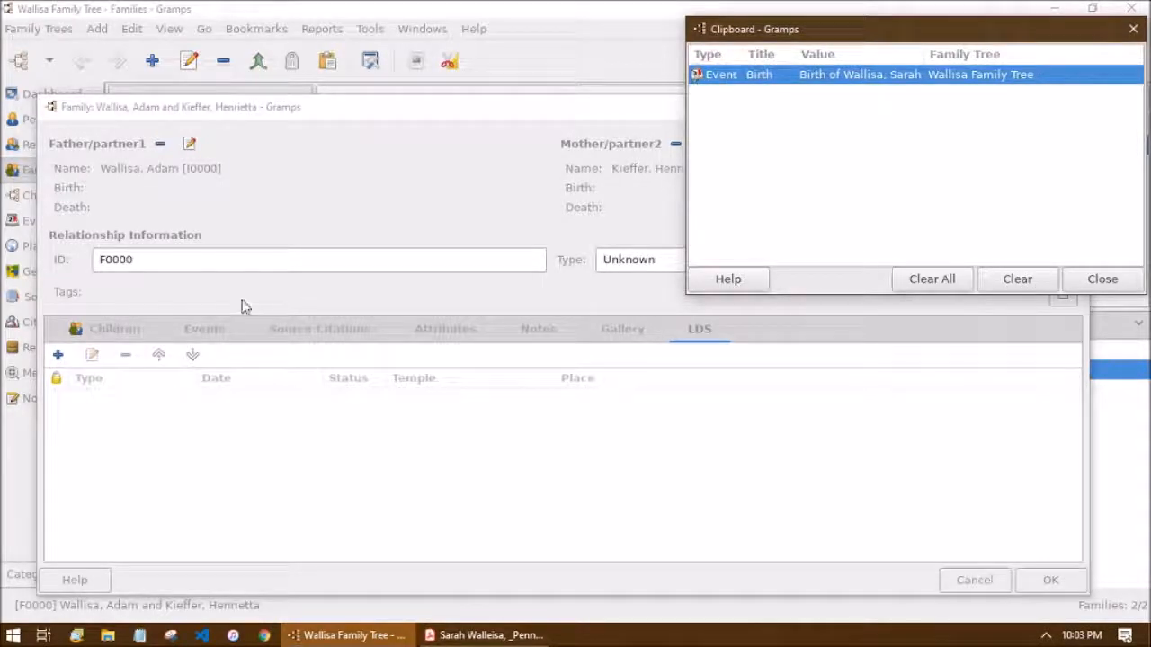
click(200, 332)
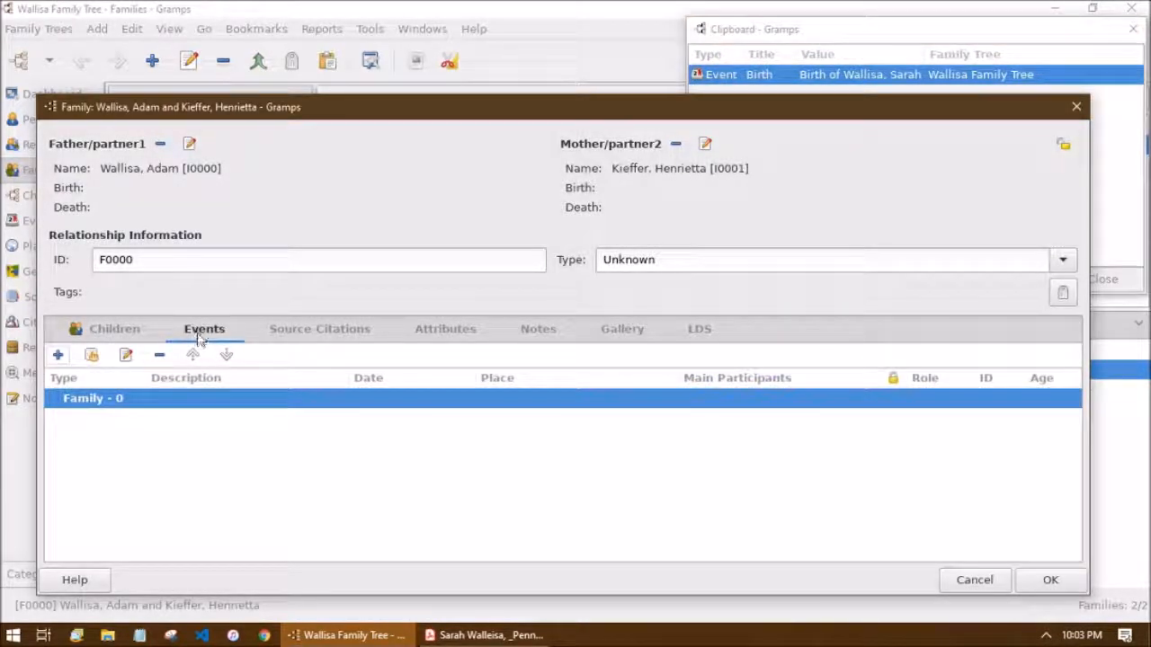
click(735, 81)
drag(735, 81, 512, 449)
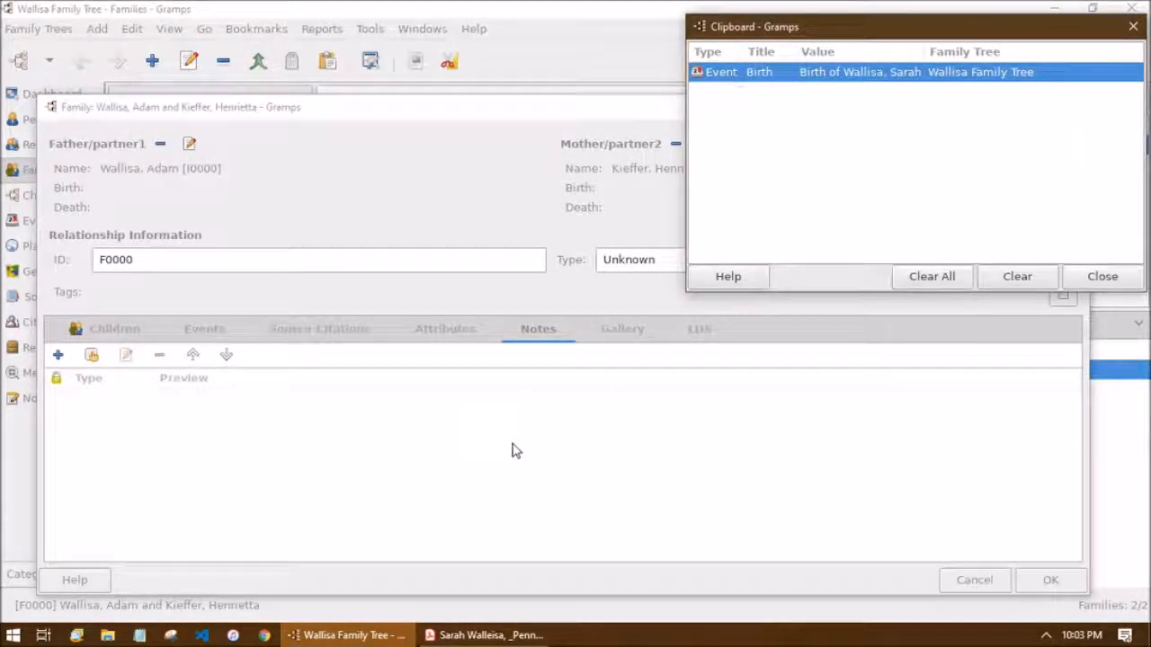
drag(761, 80, 179, 444)
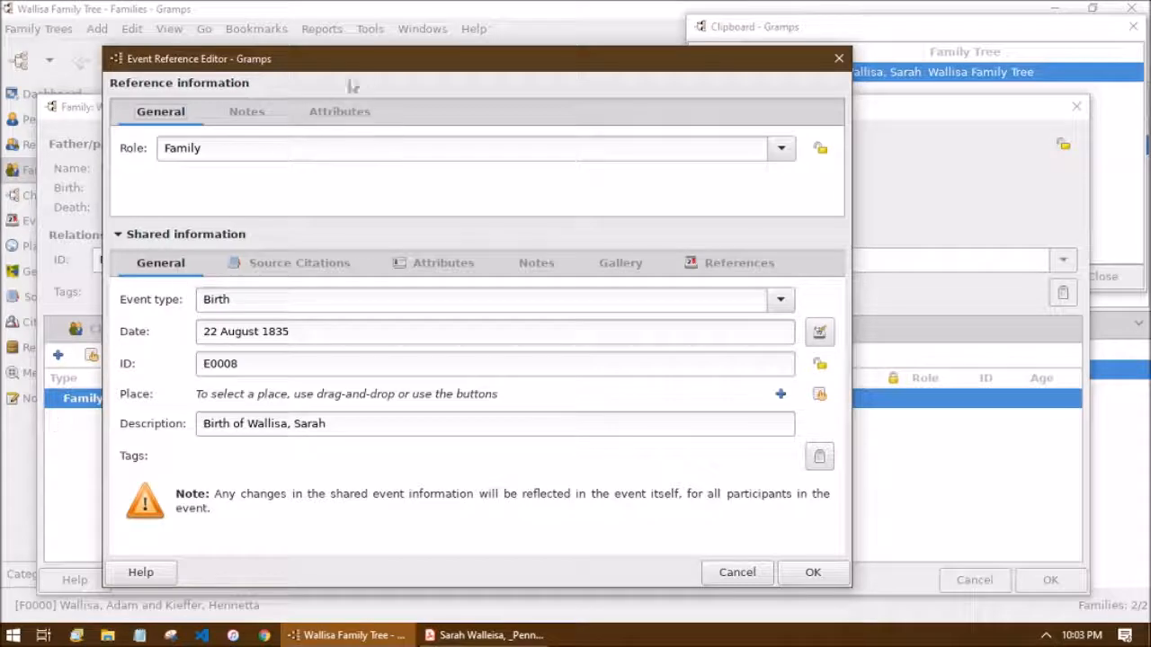
Examine the available roles for the family's event reference and compare its reference attributes with the shared attributes
drag(365, 71, 421, 63)
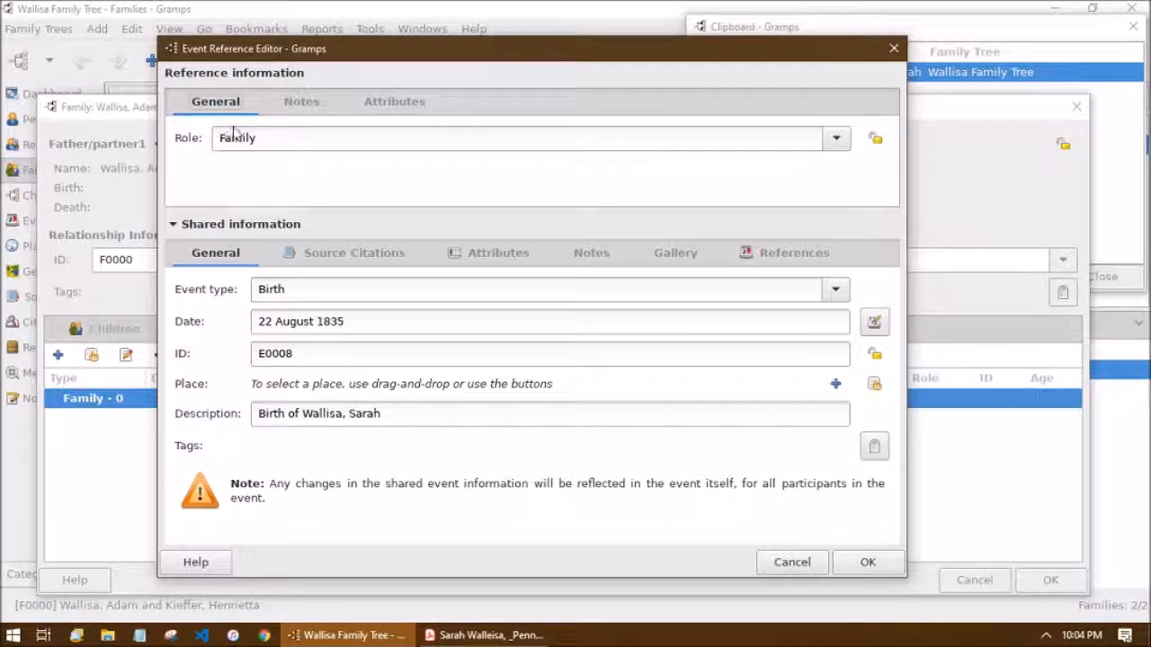
mouse_move(337, 58)
mouse_down()
mouse_move(413, 54)
mouse_move(358, 52)
mouse_up()
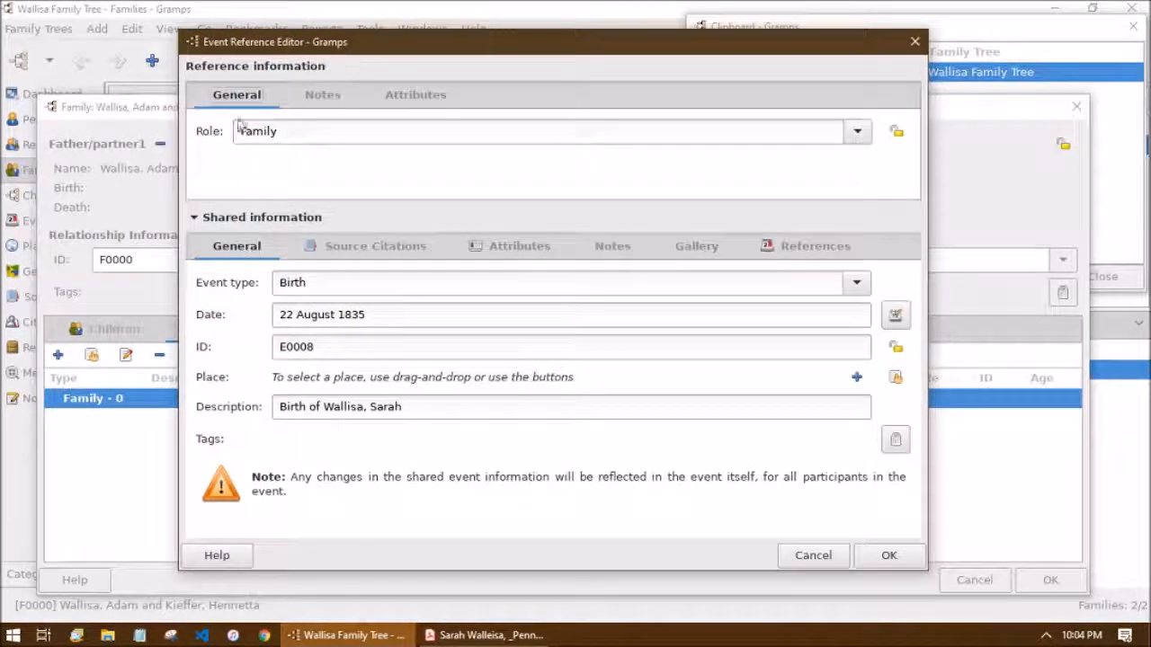
click(856, 132)
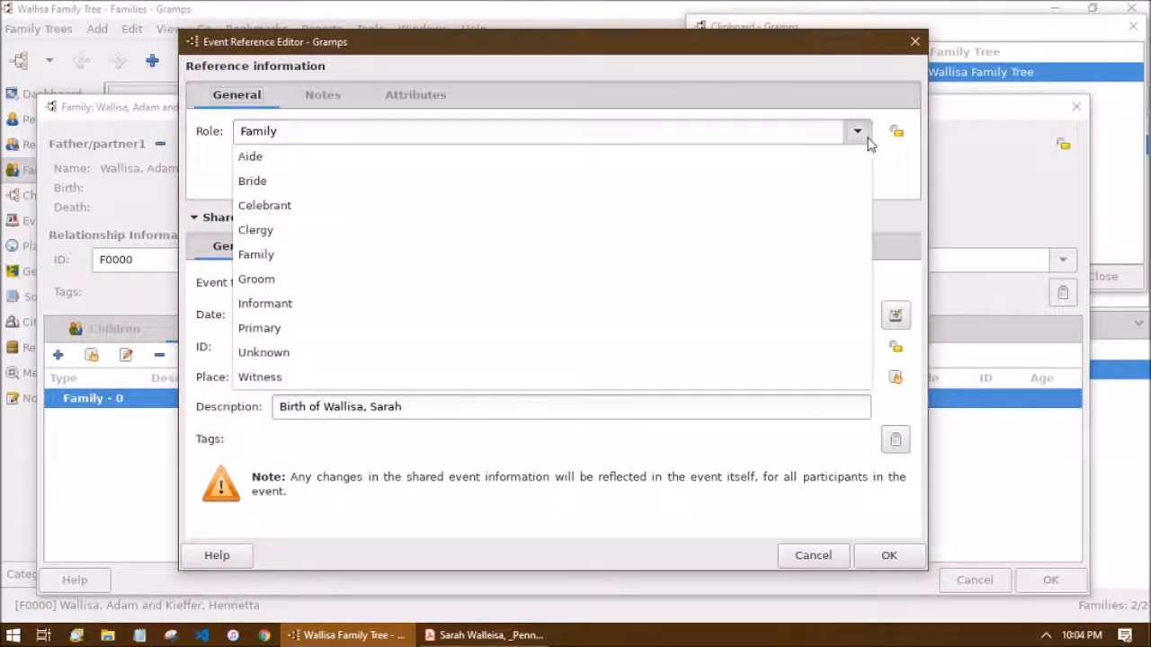
click(858, 135)
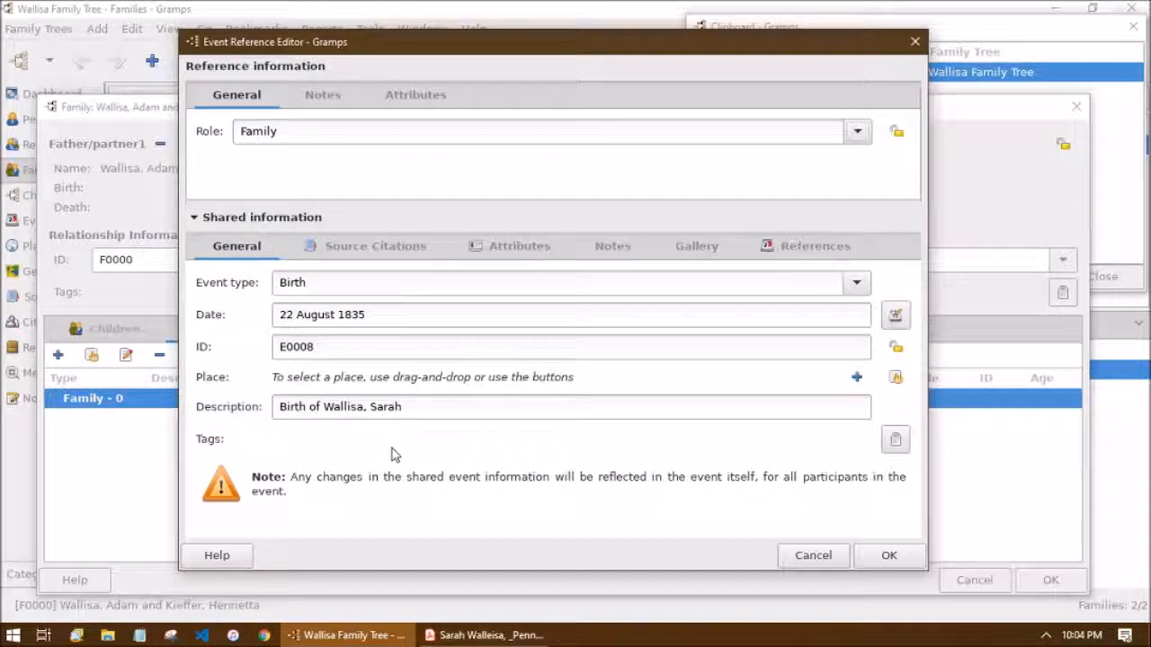
click(508, 250)
click(416, 100)
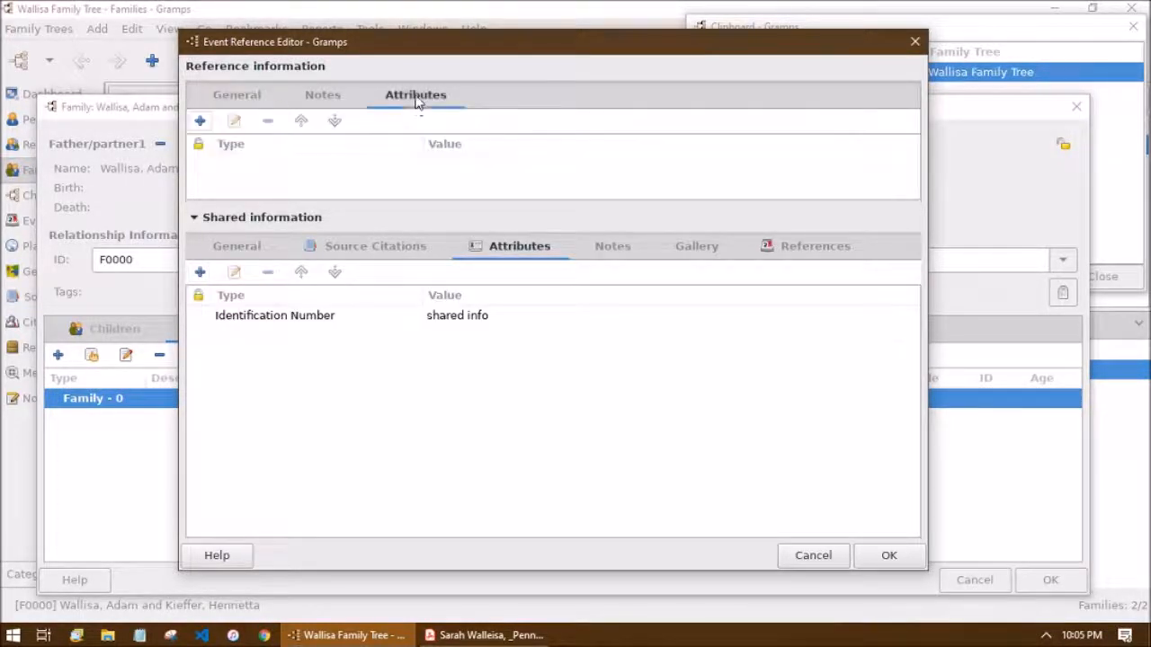
click(535, 445)
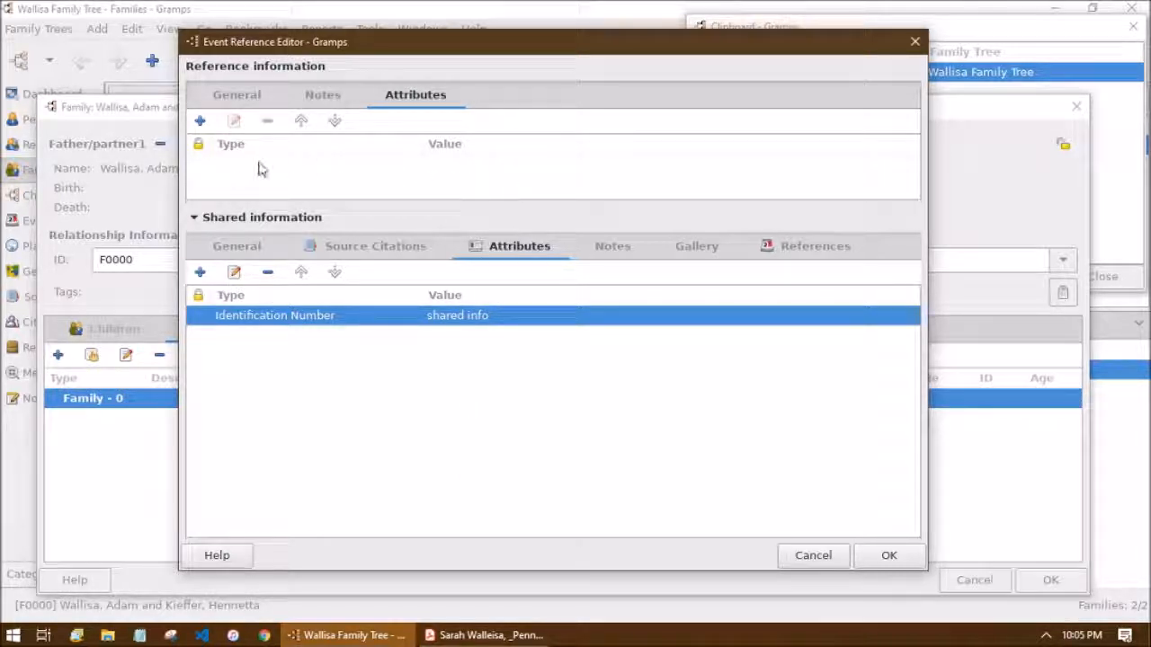
click(475, 181)
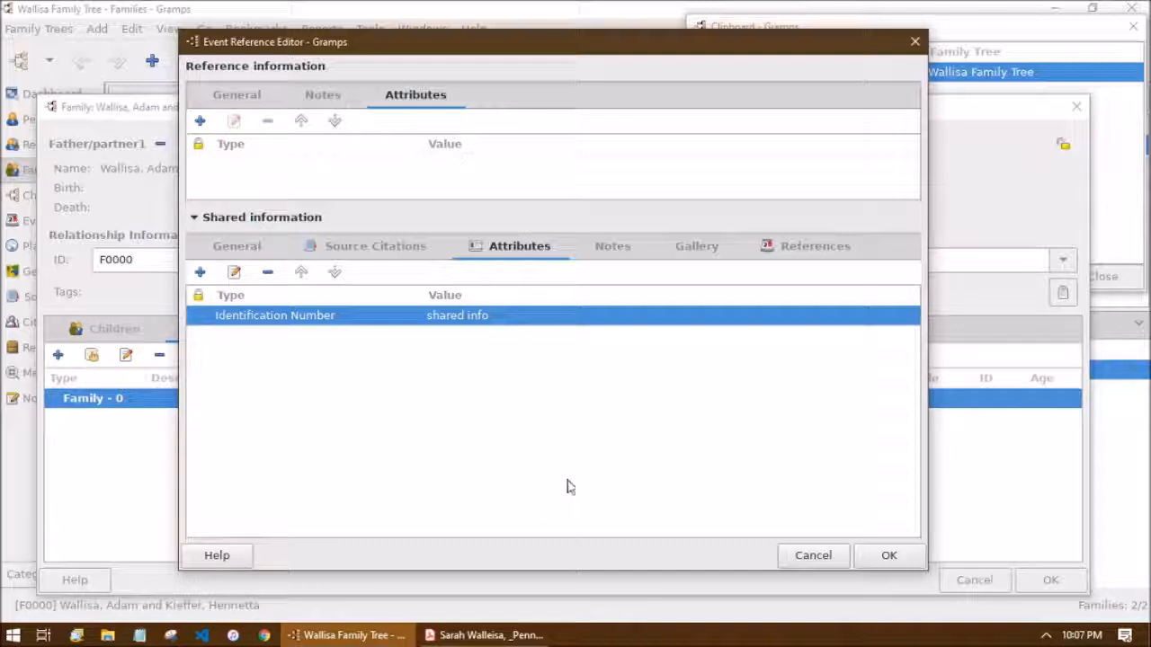
Remove the shared Identification Number attribute from the birth event, and save the event reference and the family
right_click(414, 329)
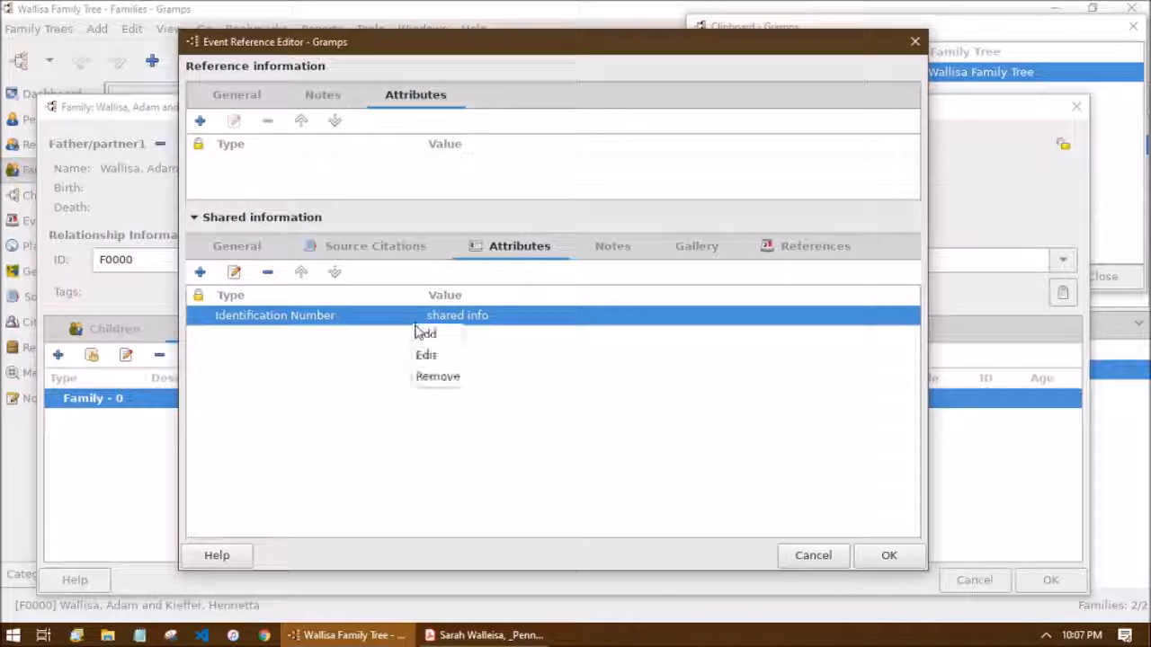
click(440, 377)
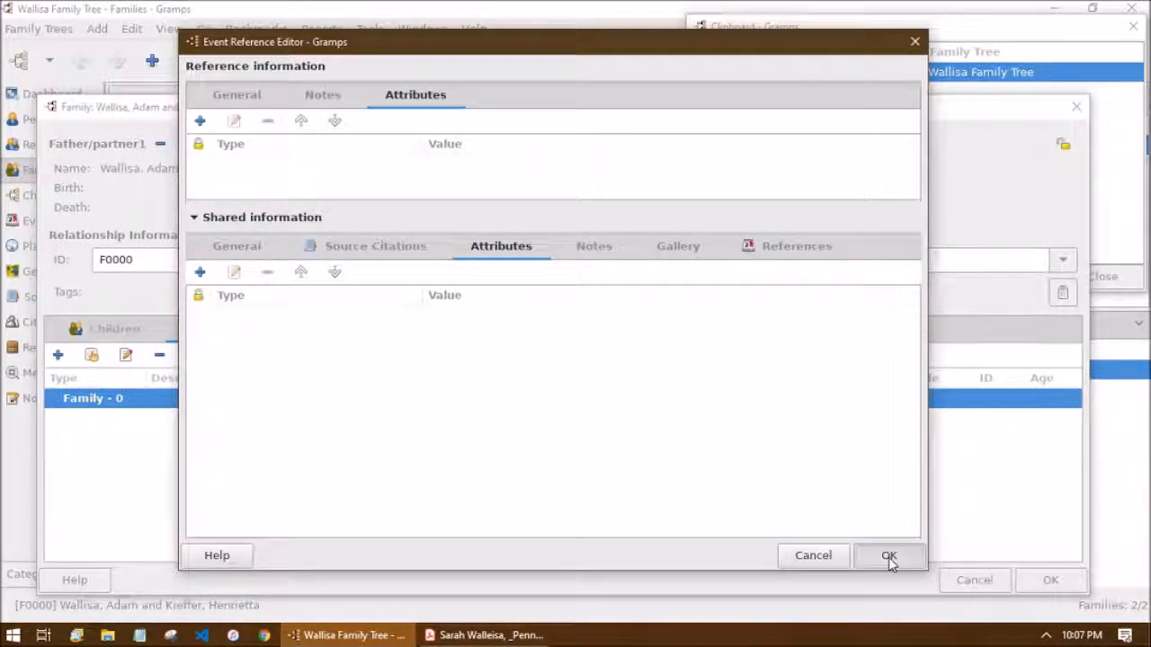
click(888, 556)
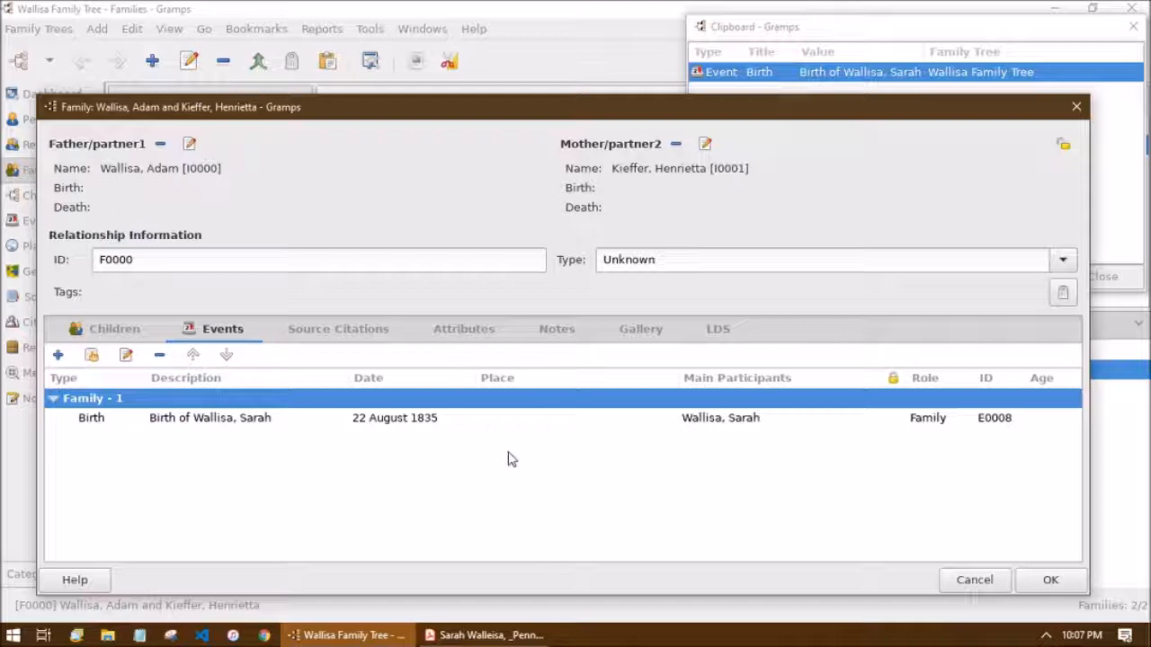
click(1054, 579)
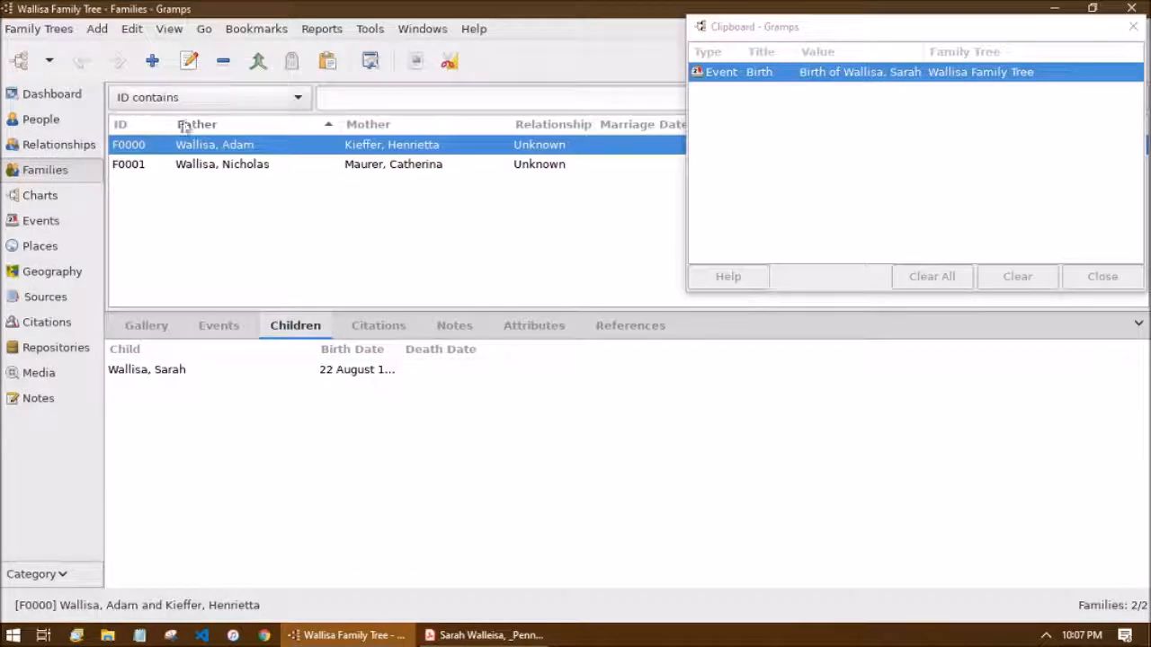
Remove the Identification Number reference attribute from the birth event of person I0002, and save the event and person
click(40, 117)
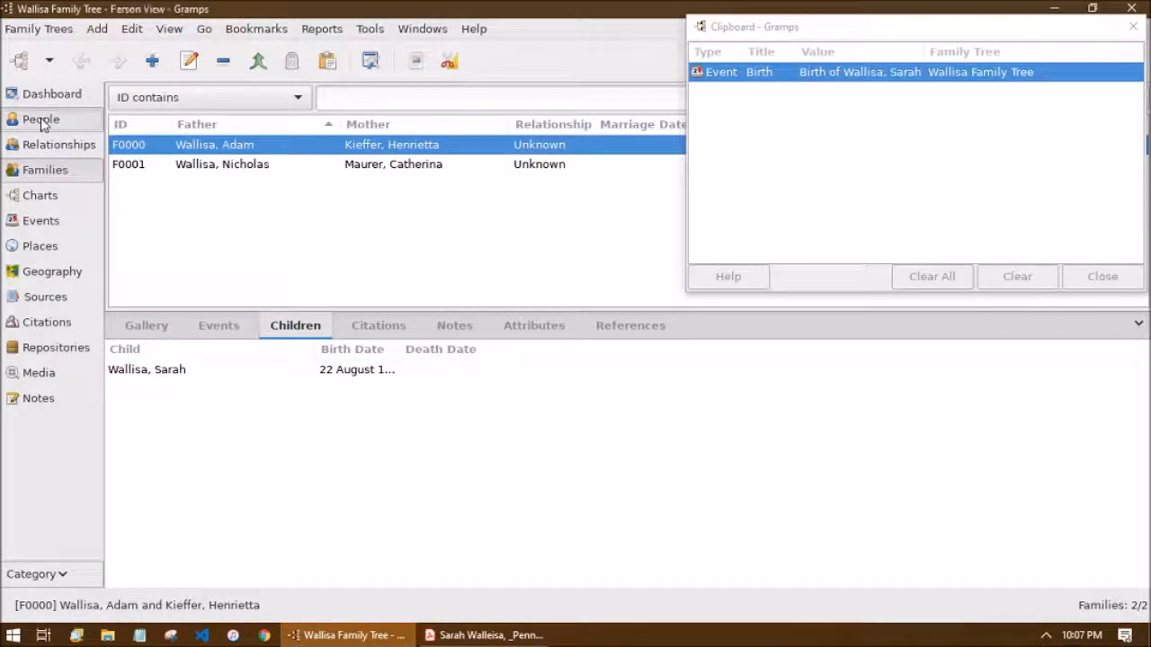
double_click(173, 224)
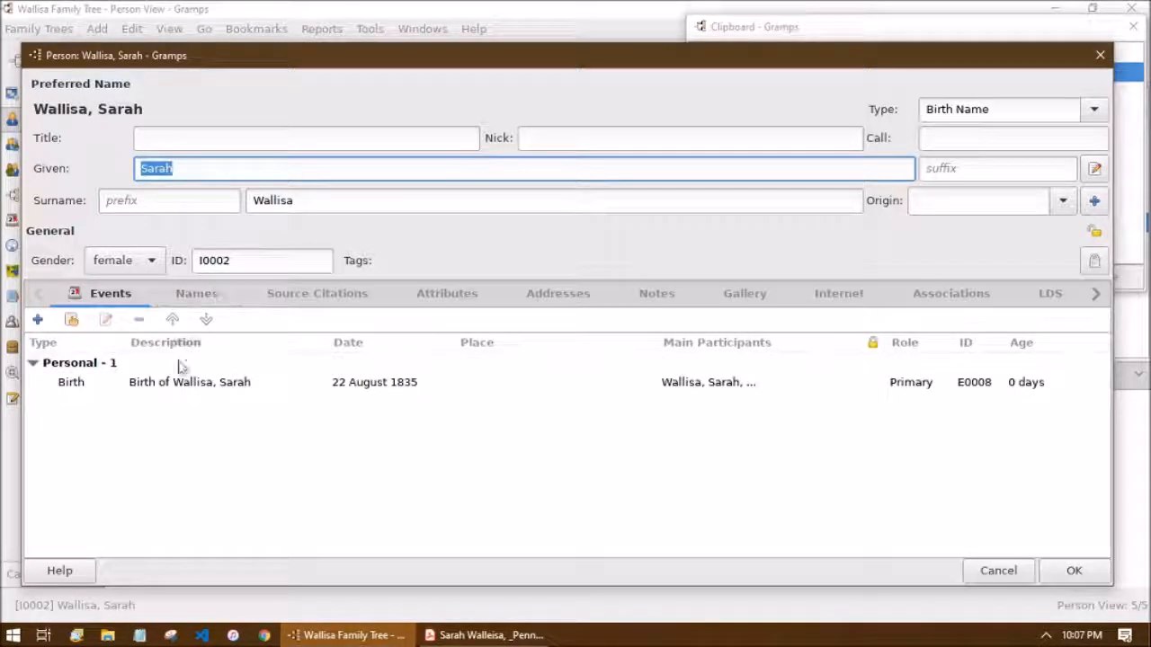
double_click(197, 382)
click(434, 94)
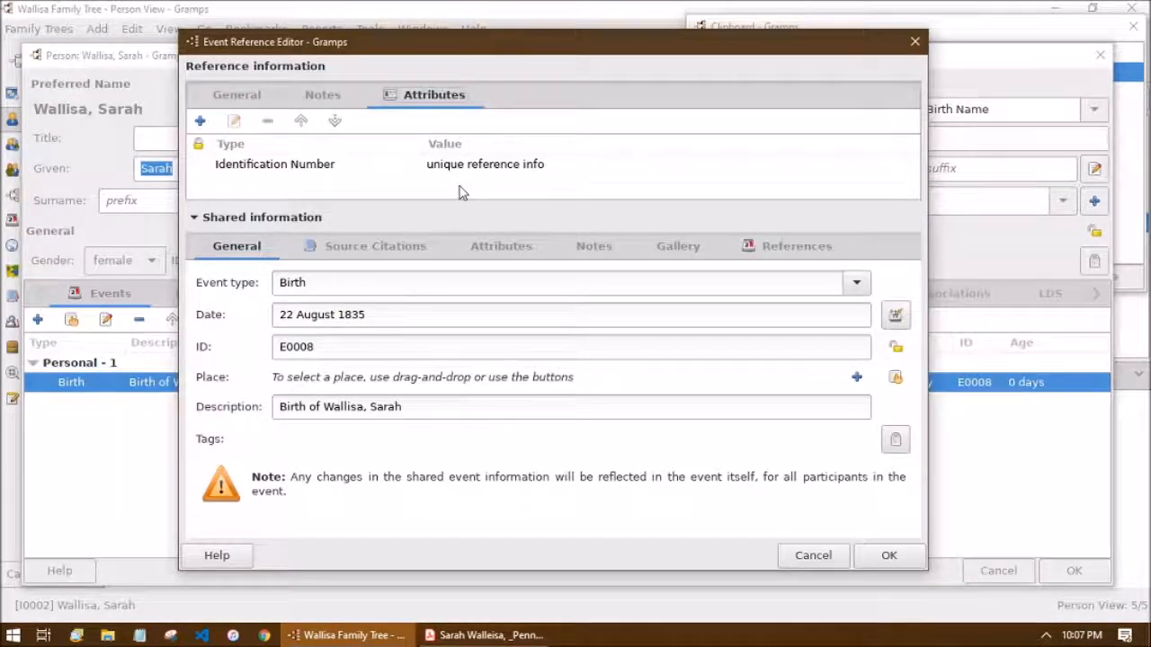
click(492, 164)
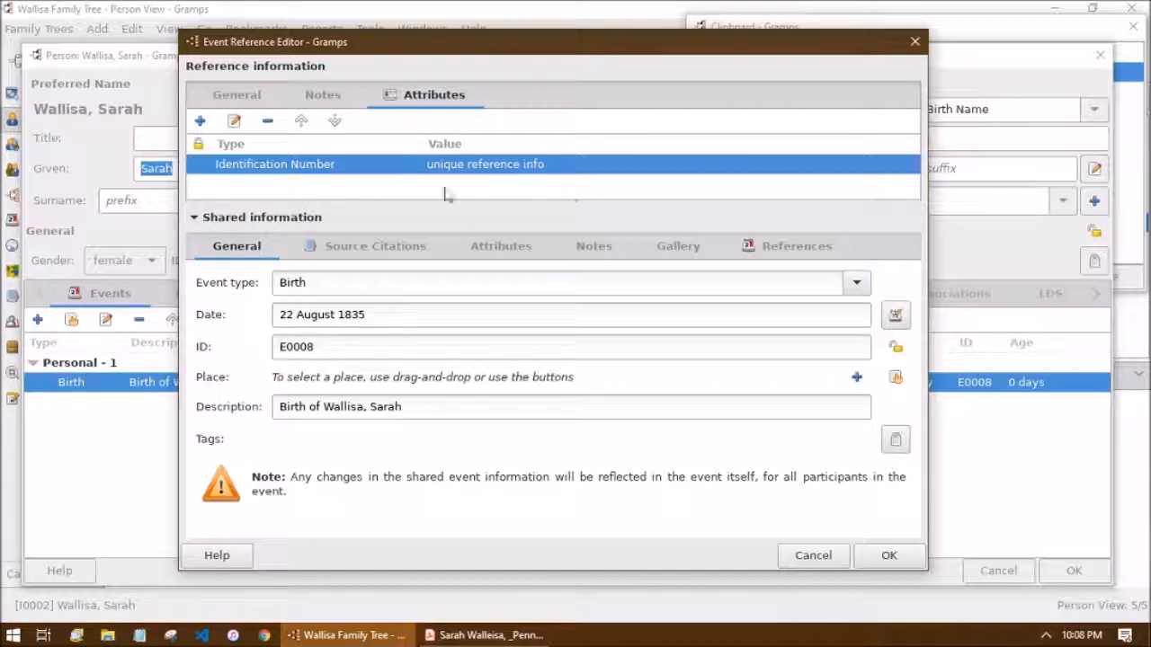
click(267, 122)
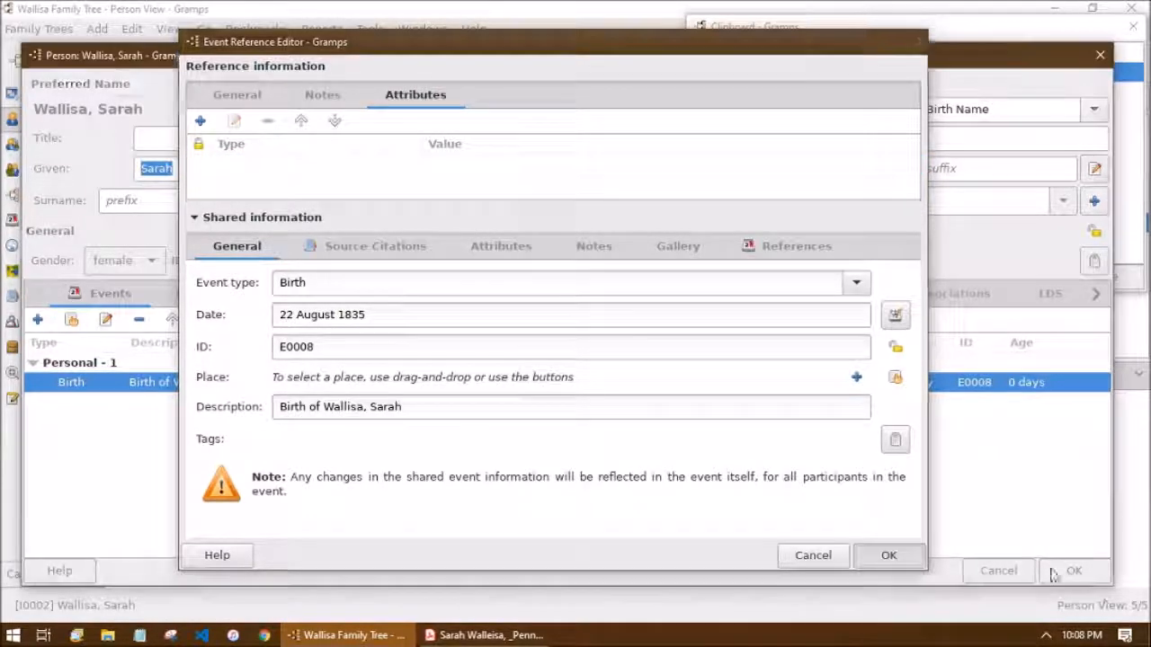
click(888, 554)
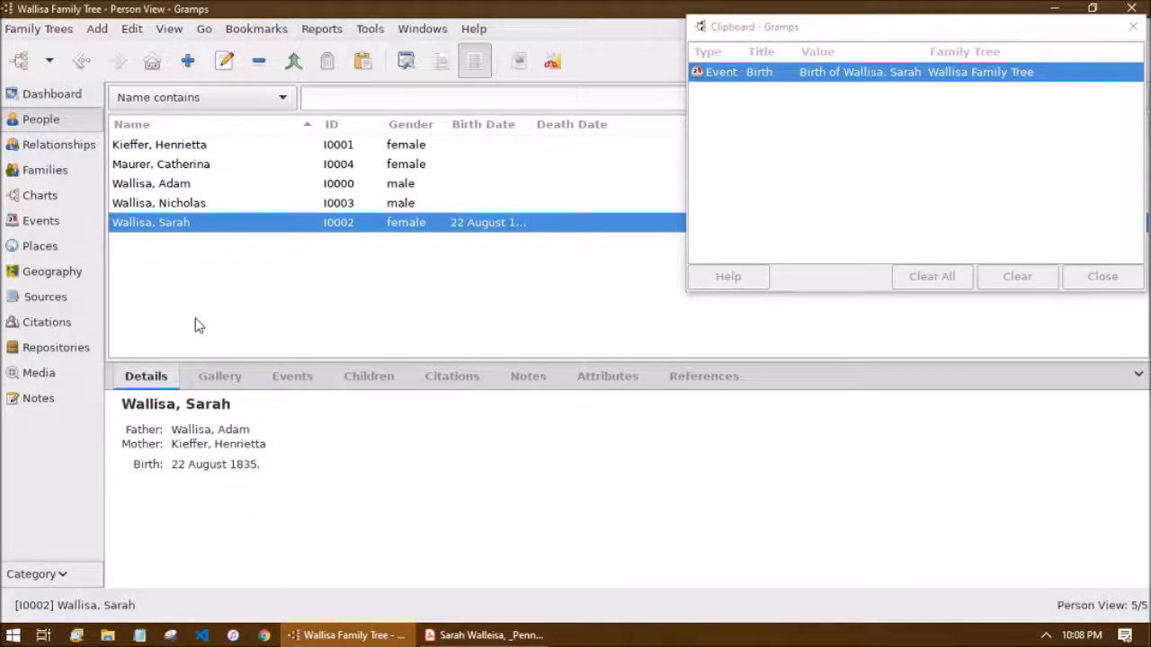
Examine the events recorded for the father, I0000, and the daughter, I0002, closing each person editor
double_click(194, 185)
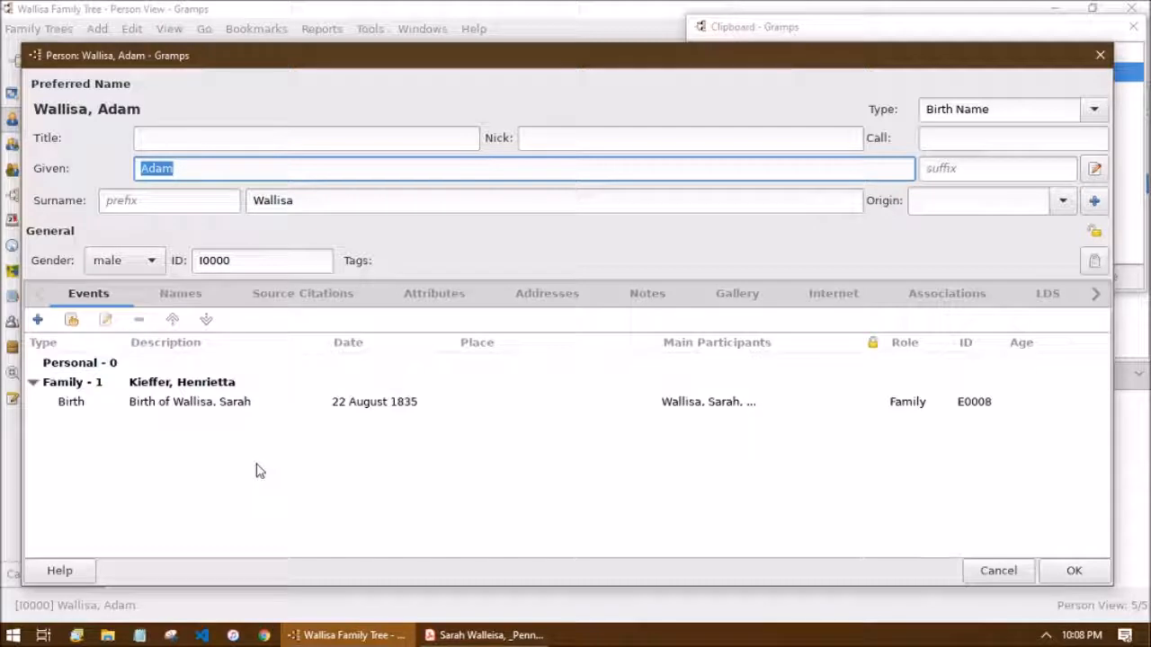
click(1065, 577)
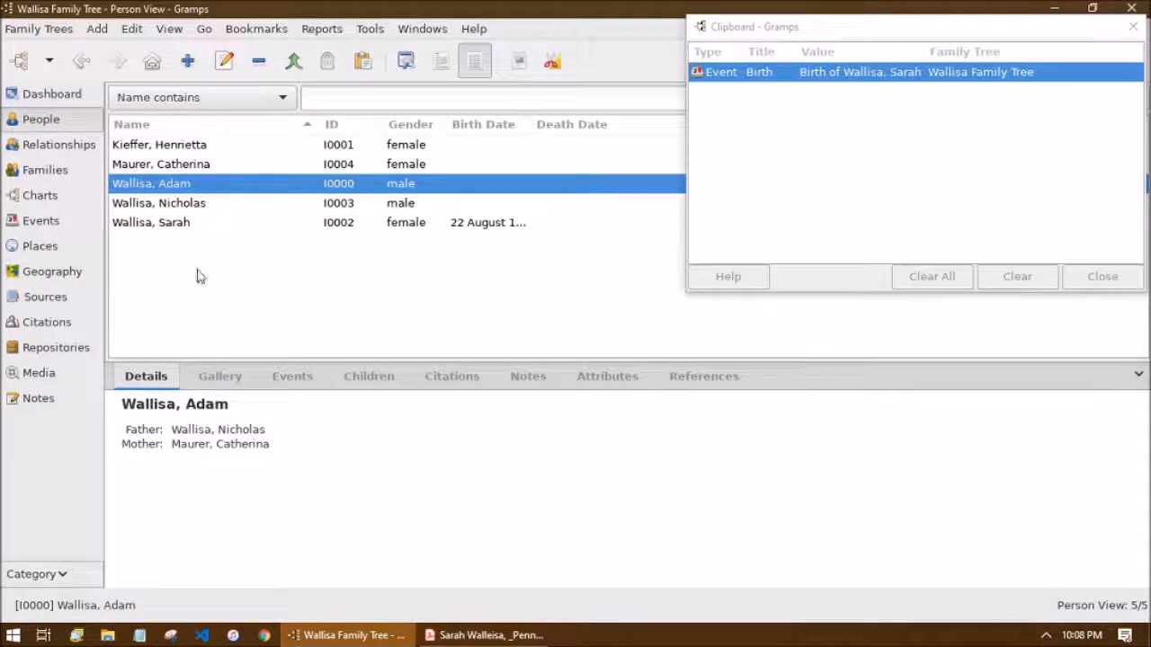
click(167, 225)
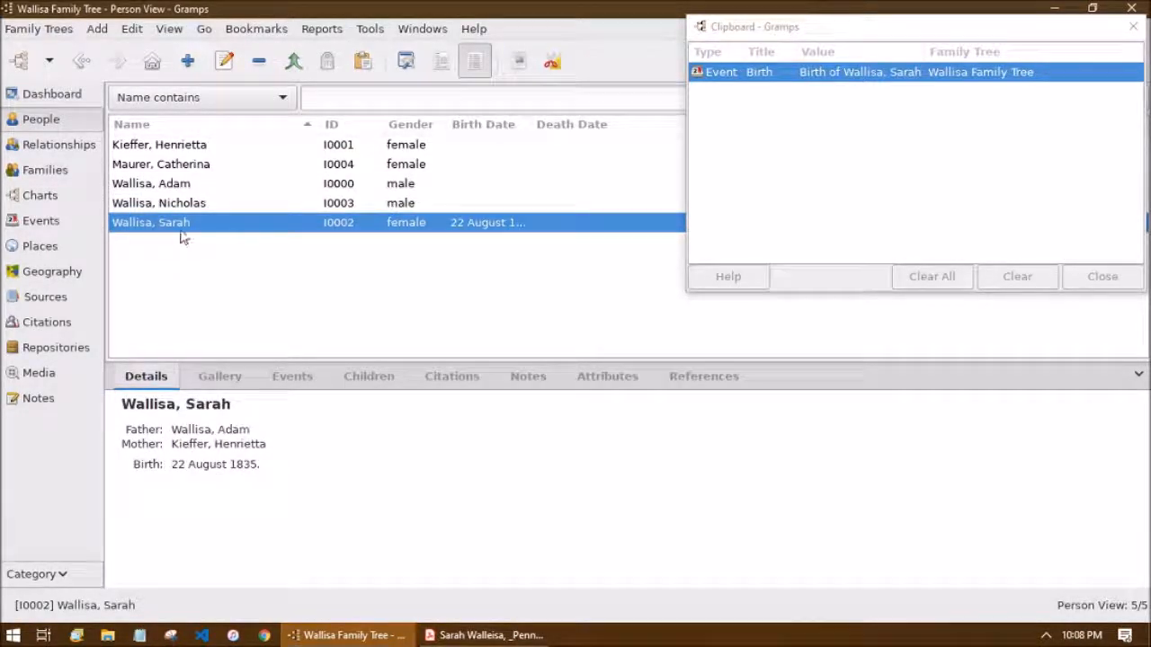
double_click(185, 227)
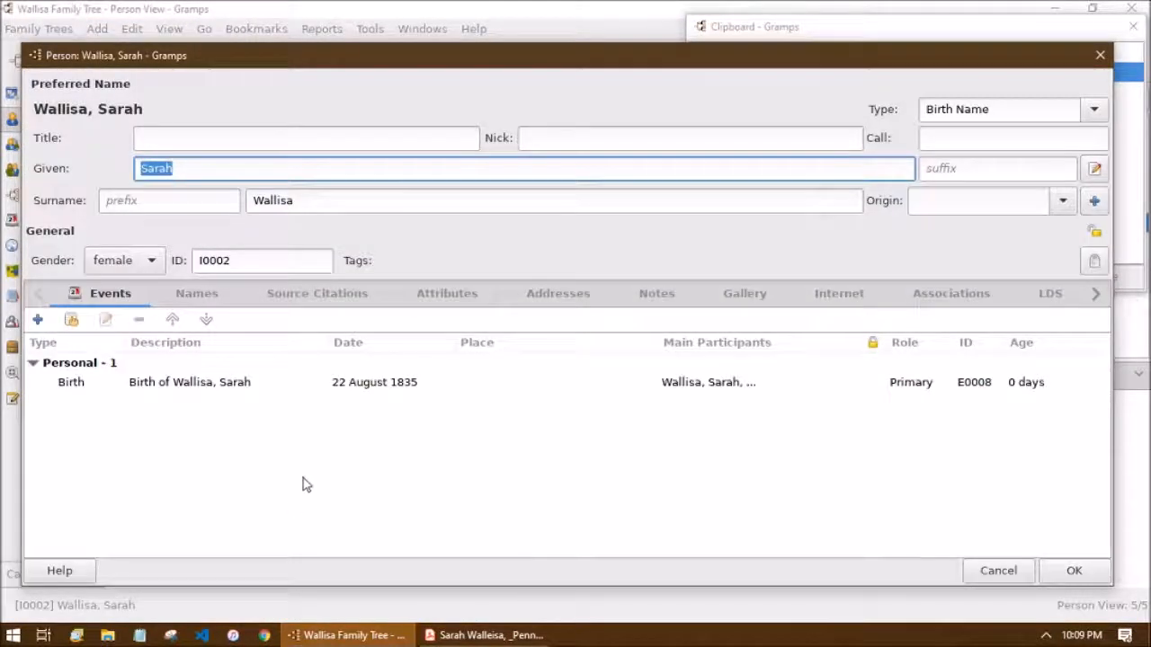
click(302, 478)
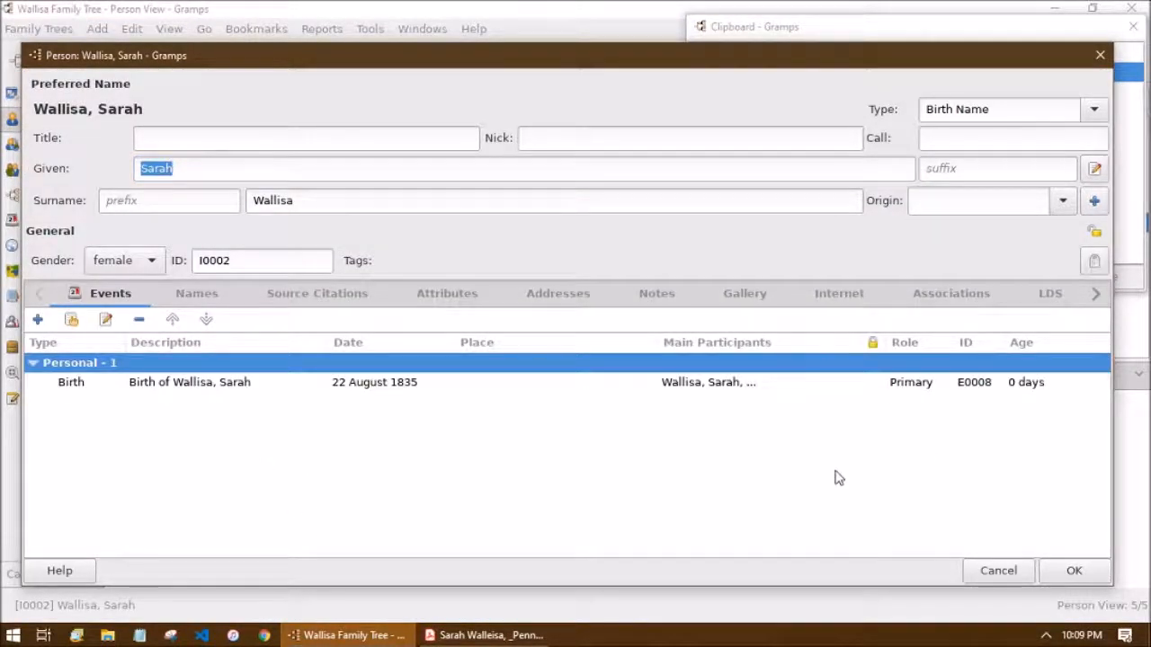
click(1074, 571)
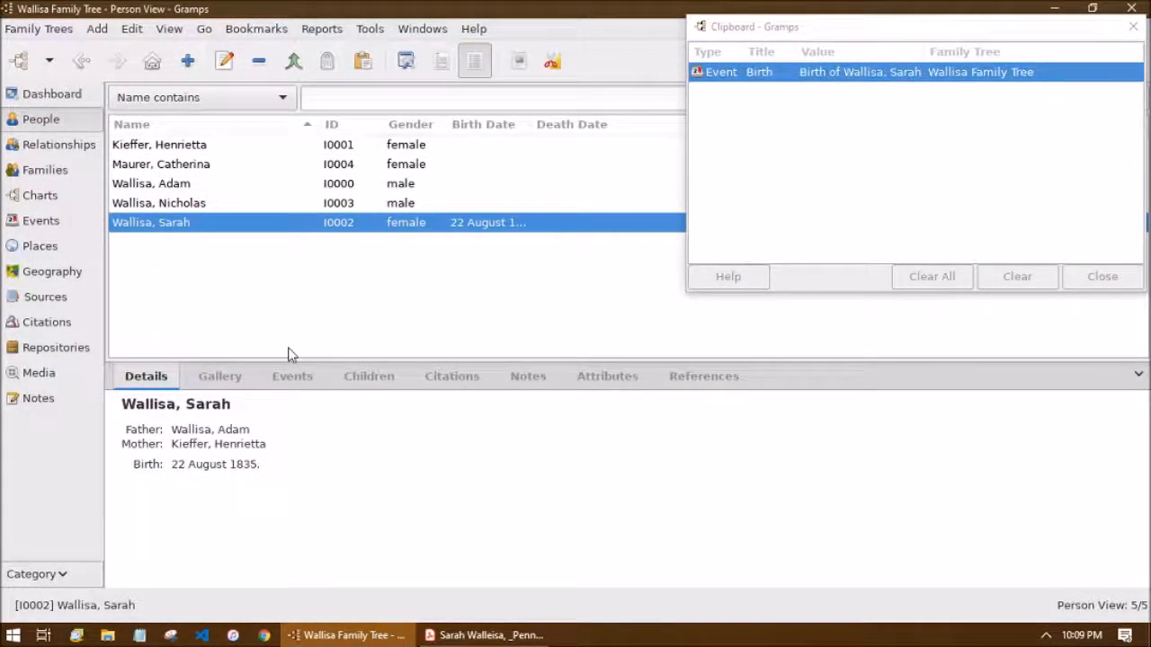
Switch to the source PDF in Adobe Acrobat Reader, read the christening event's type and date, and return to Gramps
click(486, 635)
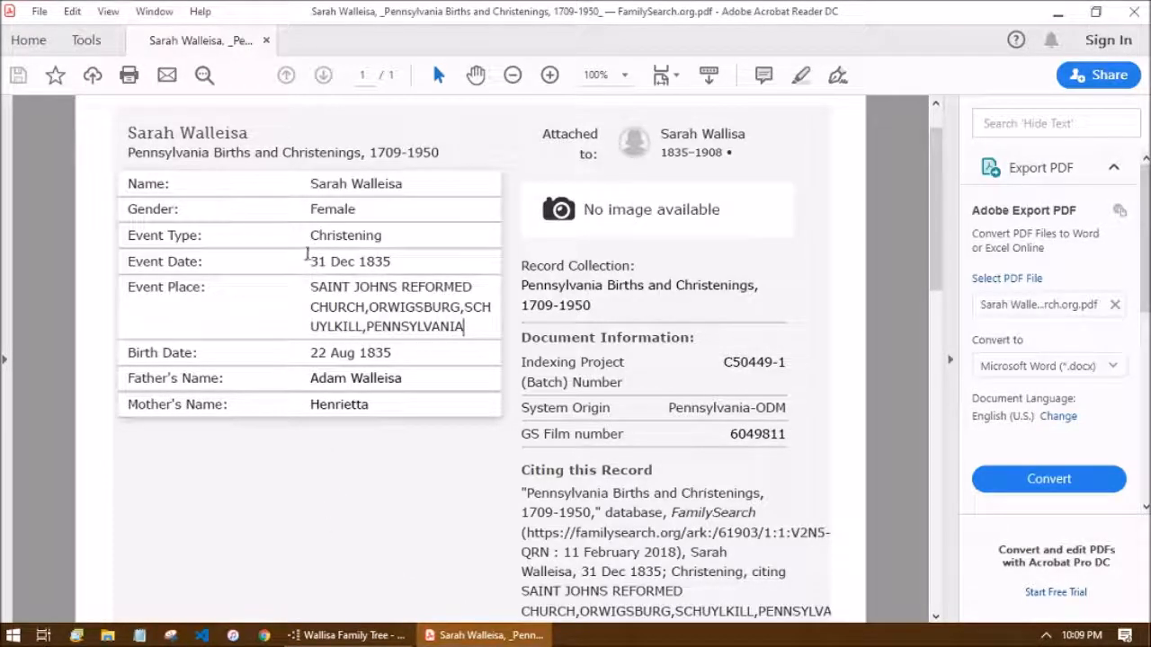
drag(306, 235, 398, 239)
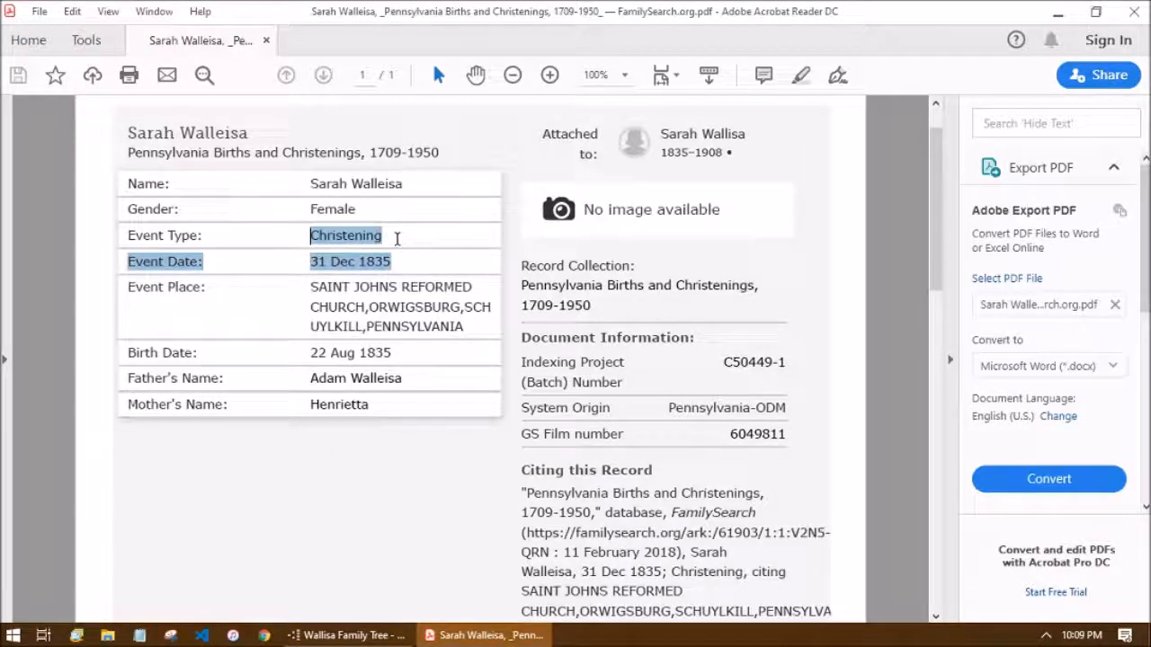
click(326, 468)
click(350, 635)
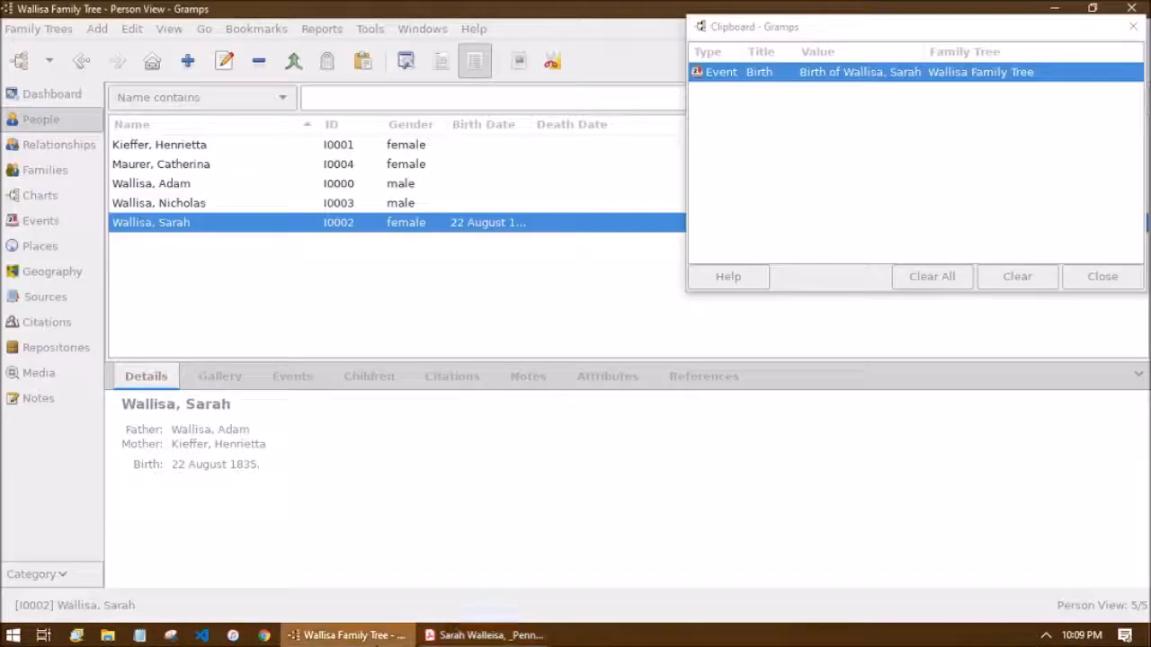
Add a new event to person I0002 and set its type to the religious event Christening
double_click(201, 225)
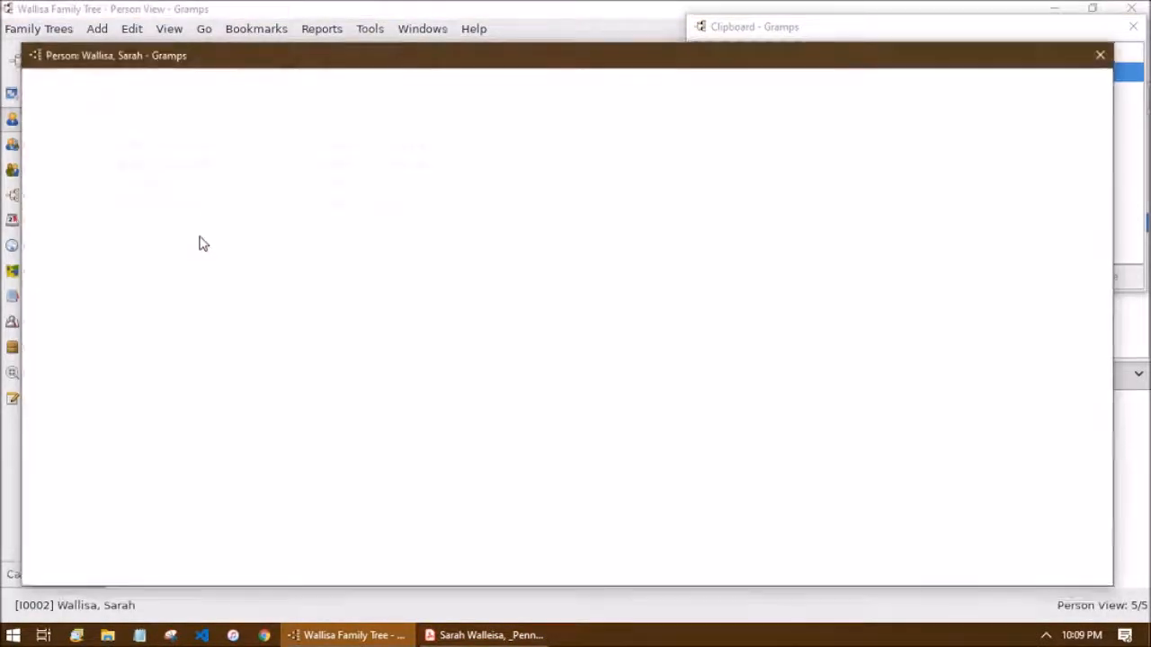
click(171, 362)
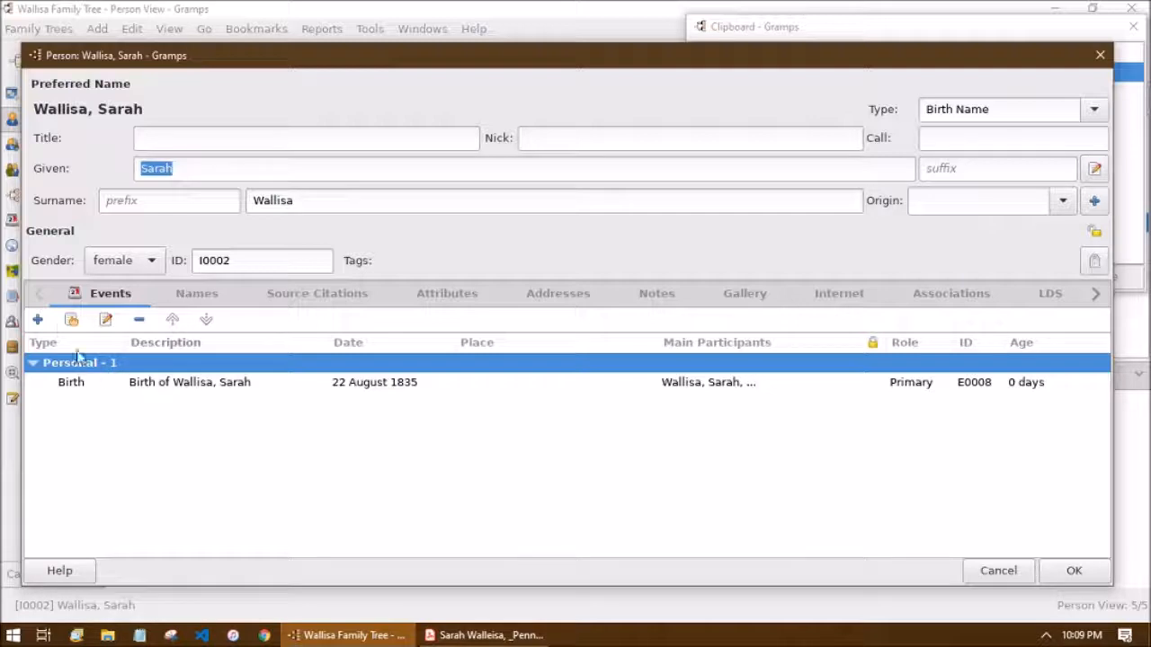
click(36, 320)
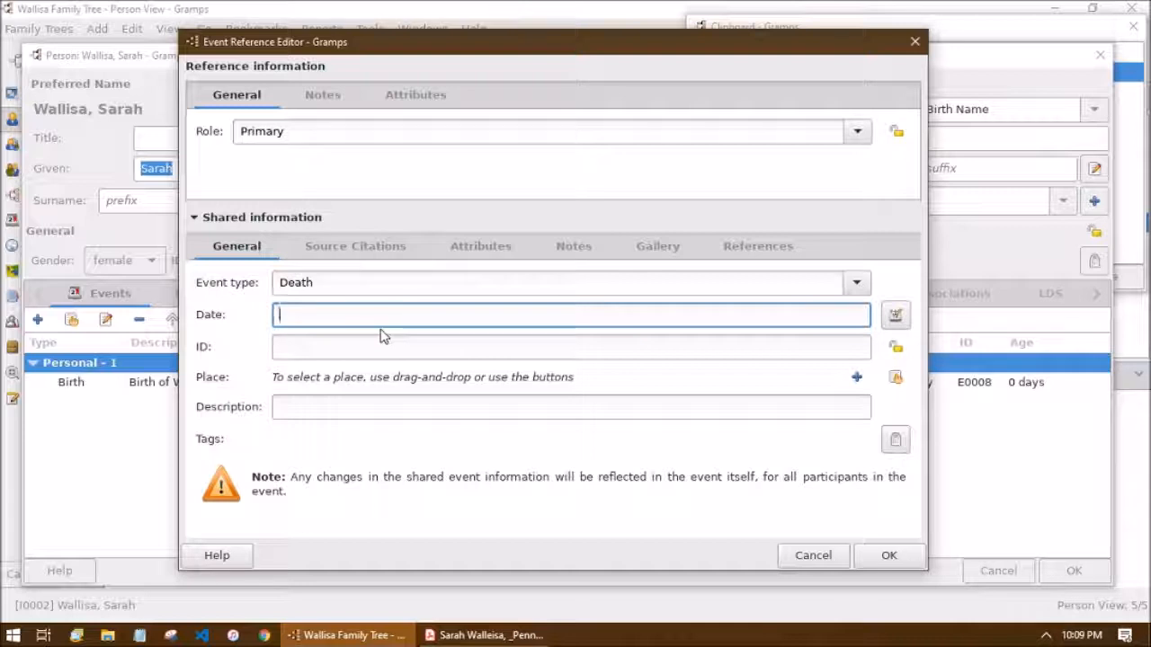
click(855, 286)
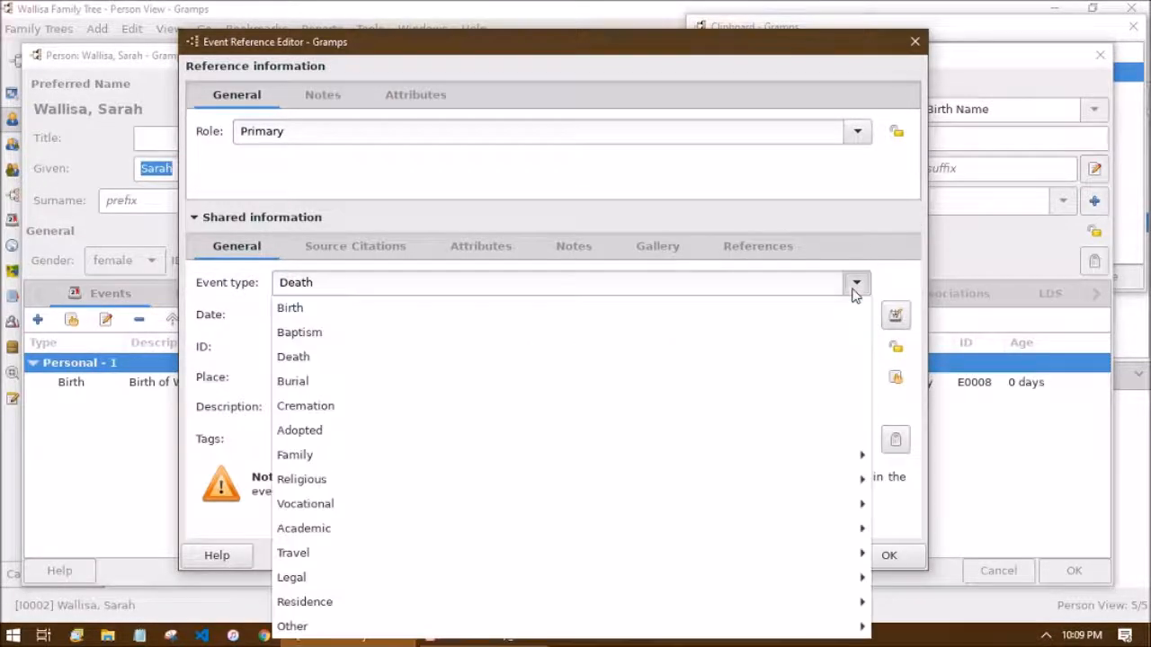
mouse_move(771, 480)
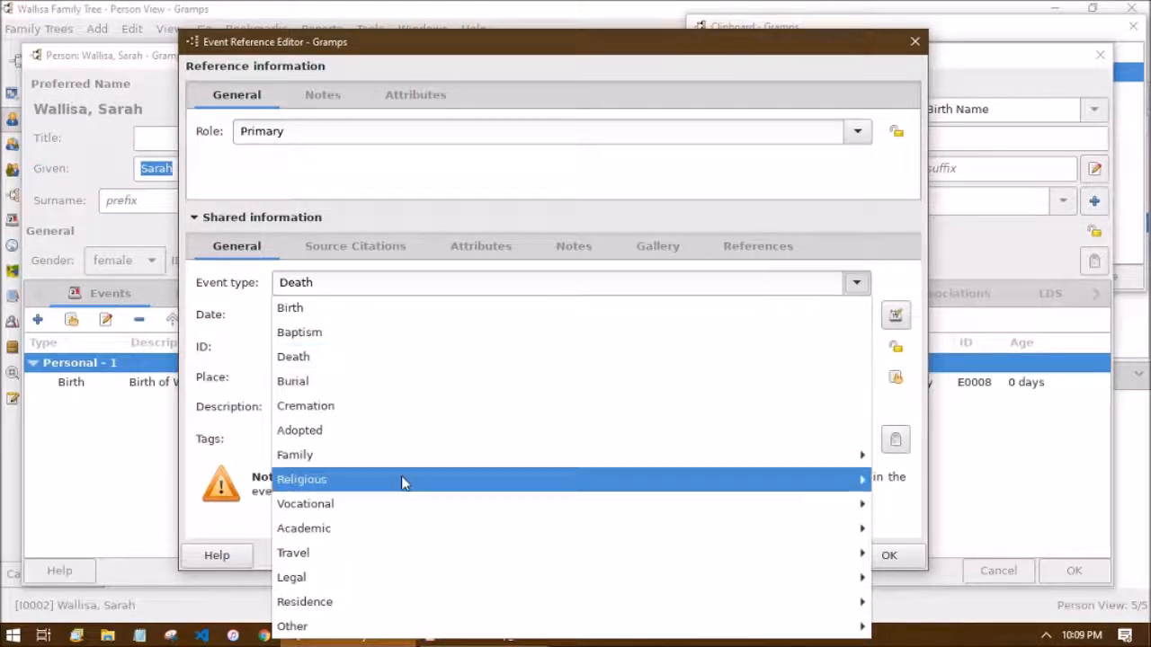
mouse_move(419, 491)
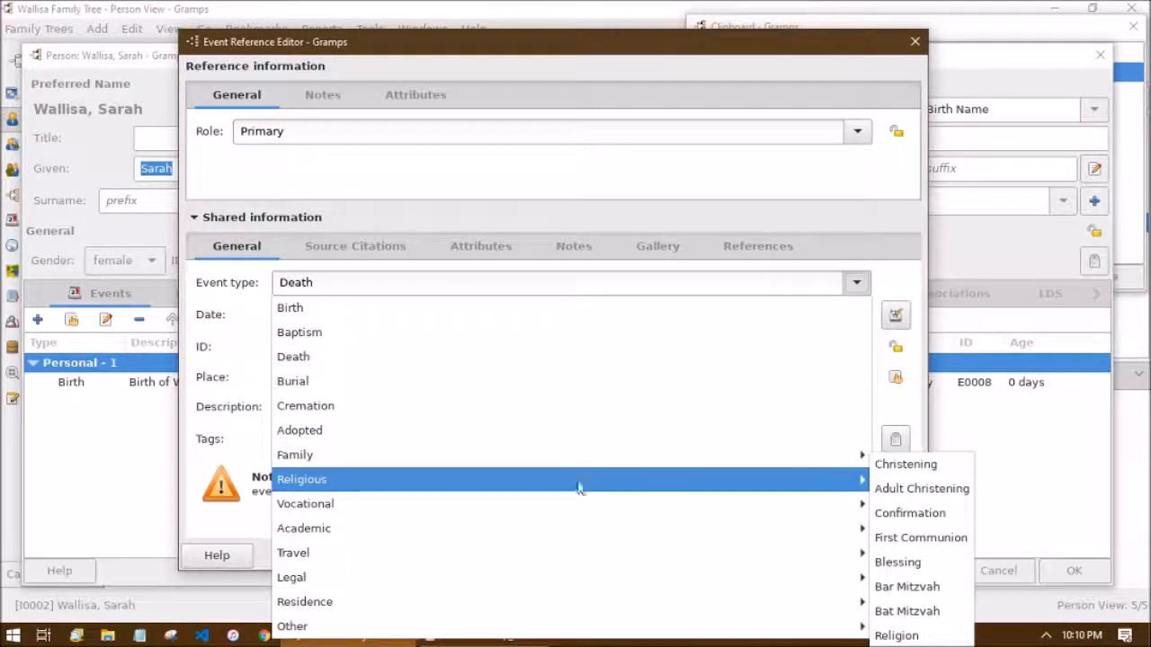
mouse_move(321, 483)
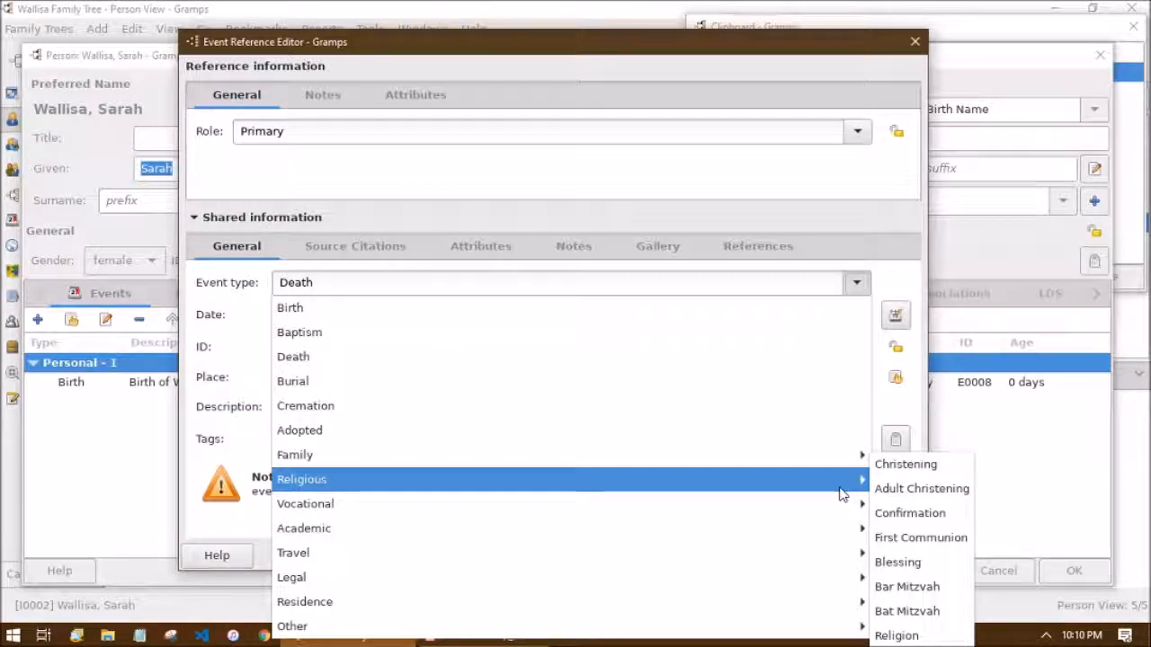
click(935, 470)
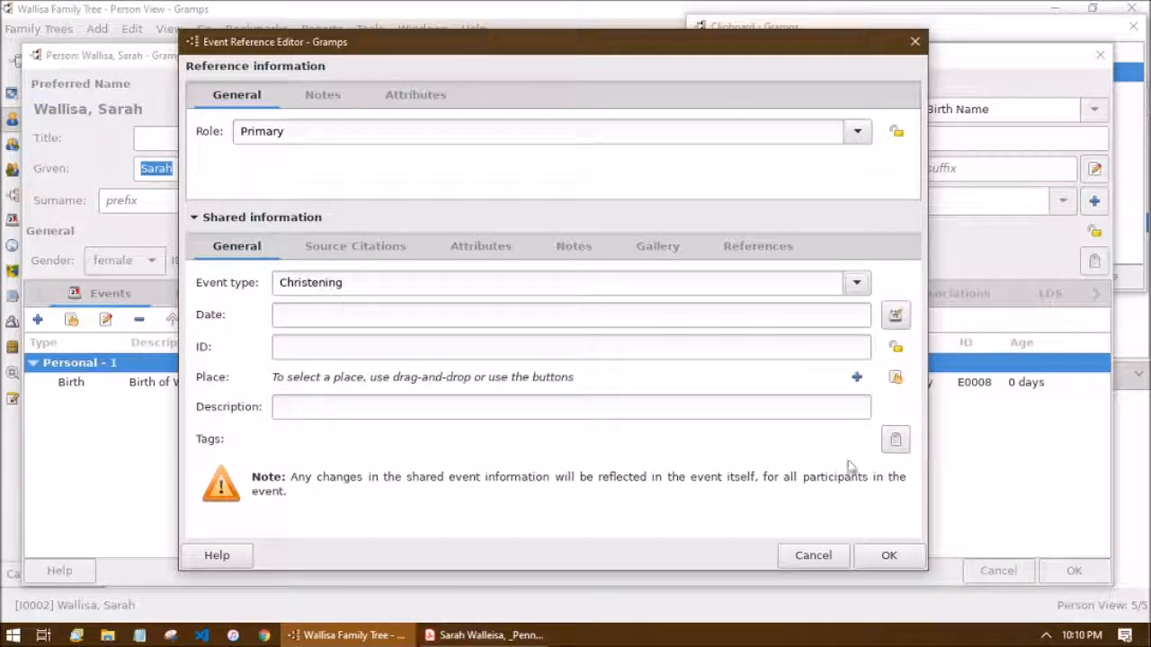
Set the christening date to 31 December 1835, checking it against the source PDF in Adobe Acrobat Reader
click(395, 319)
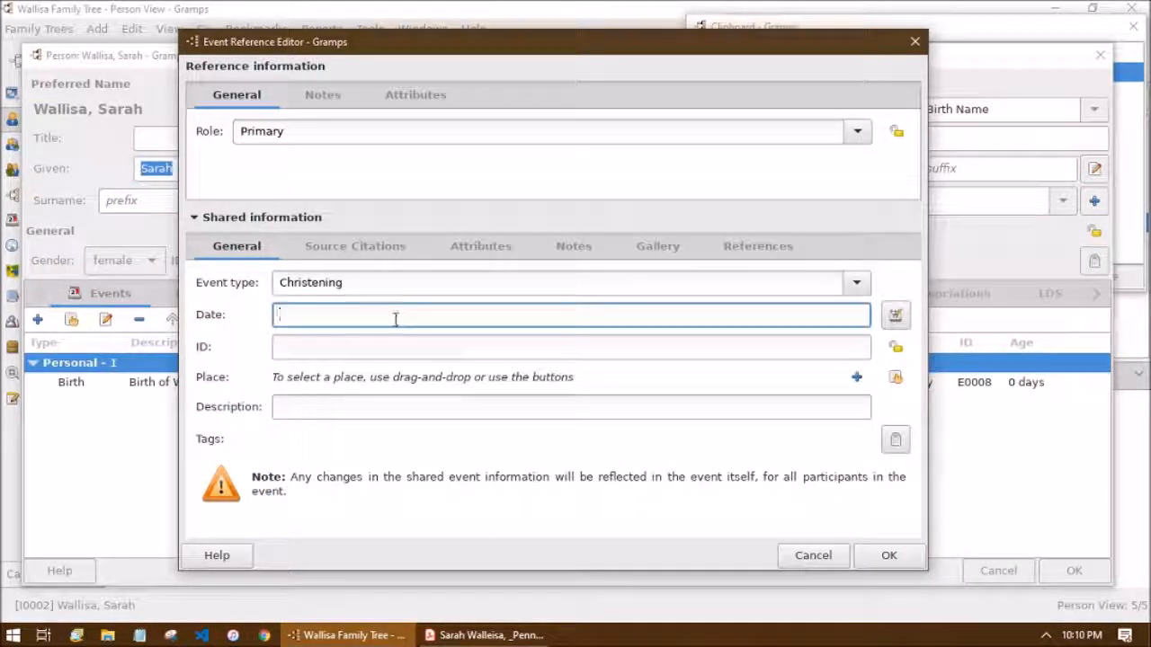
key(alt+Tab)
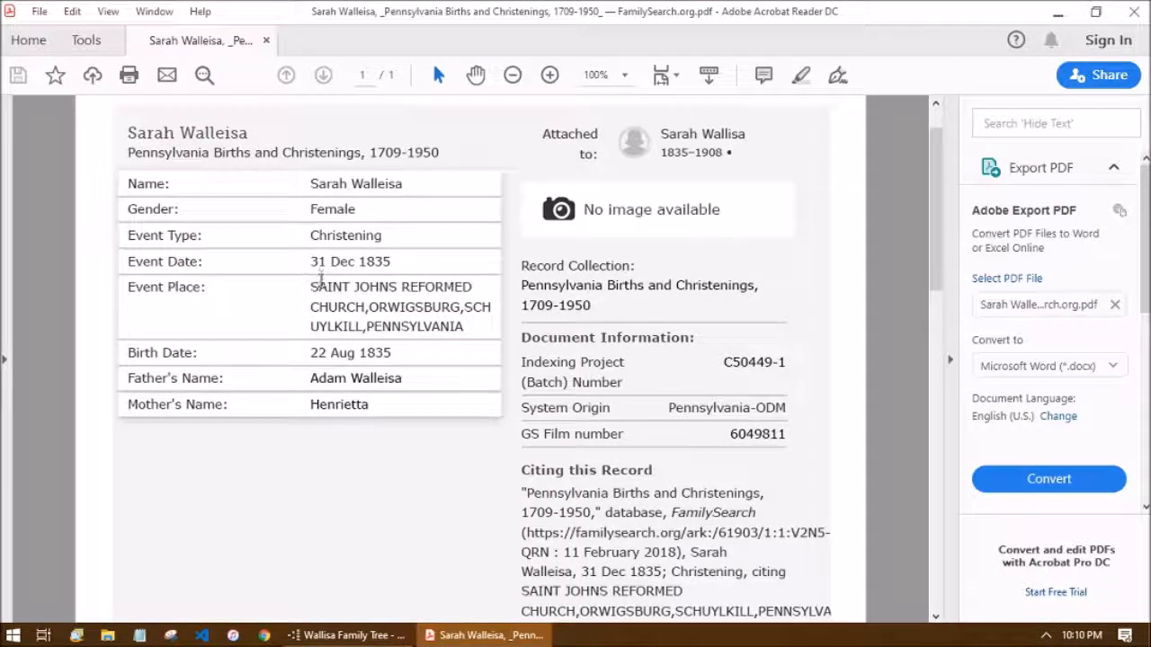
key(alt+Tab)
text(31 De)
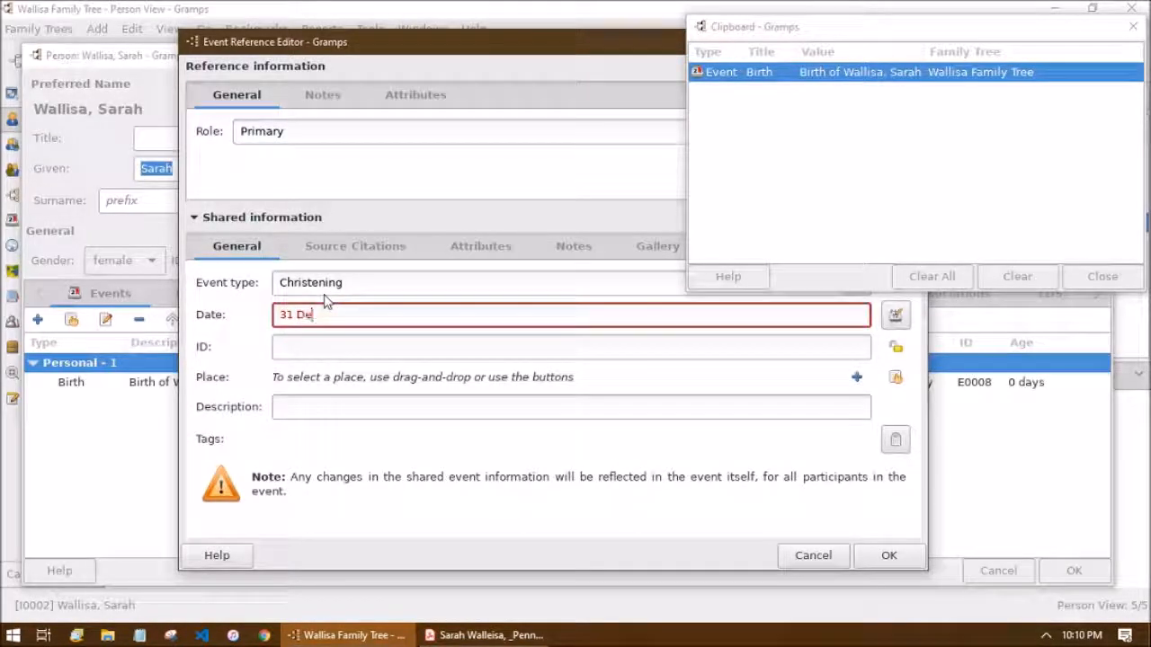
text(cember 183)
Check the event place in the source PDF, and start a new place for the christening named Saint John's Reformed Church with type Parish
key(alt+Tab)
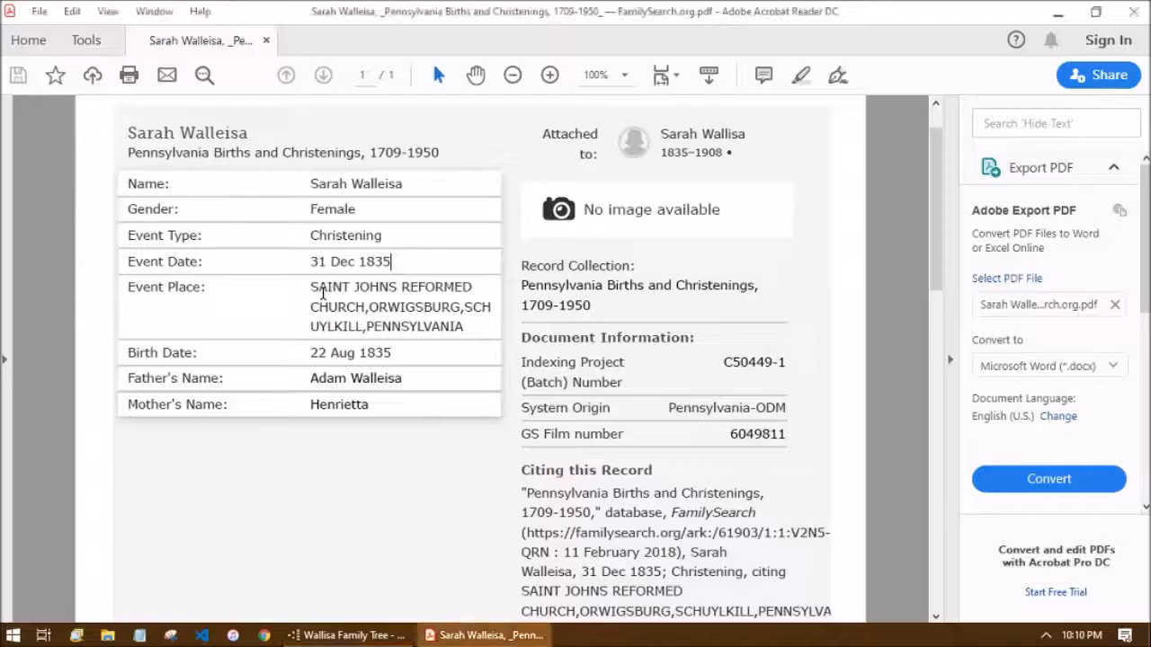
scroll(170, 244, down, 1)
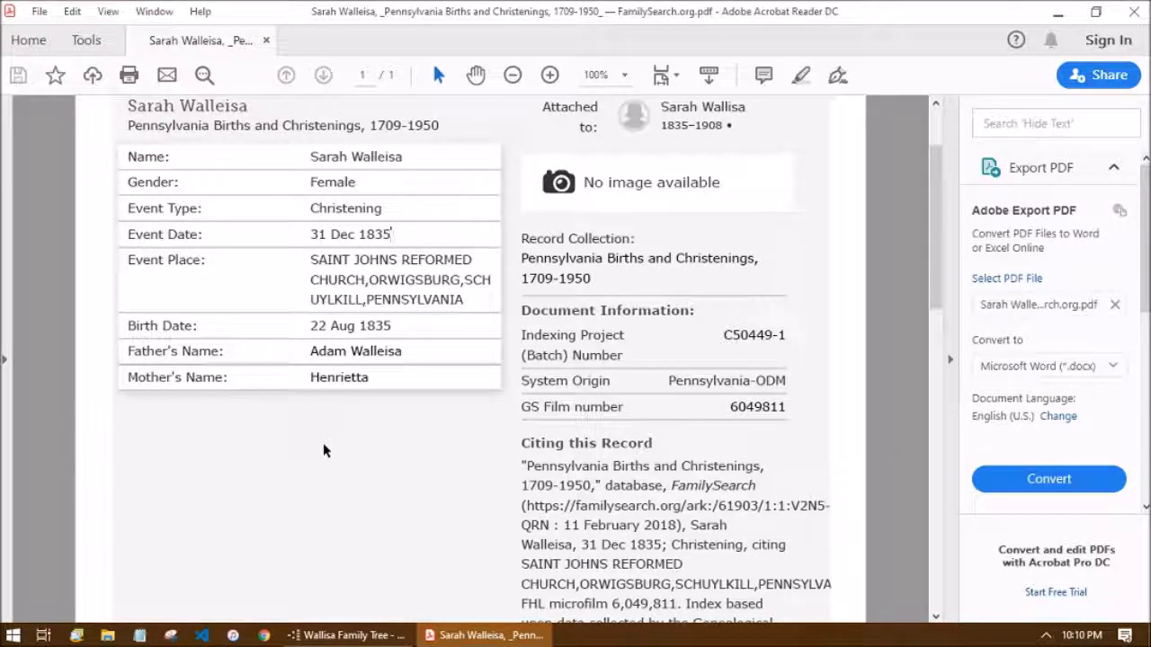
drag(310, 259, 364, 280)
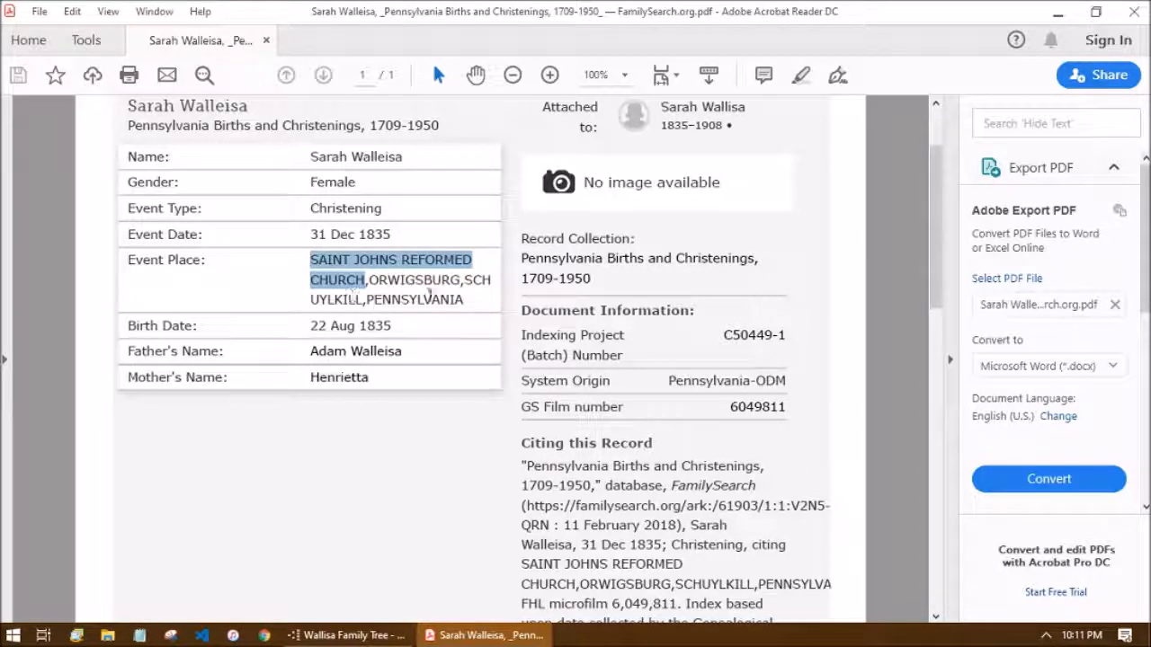
click(349, 635)
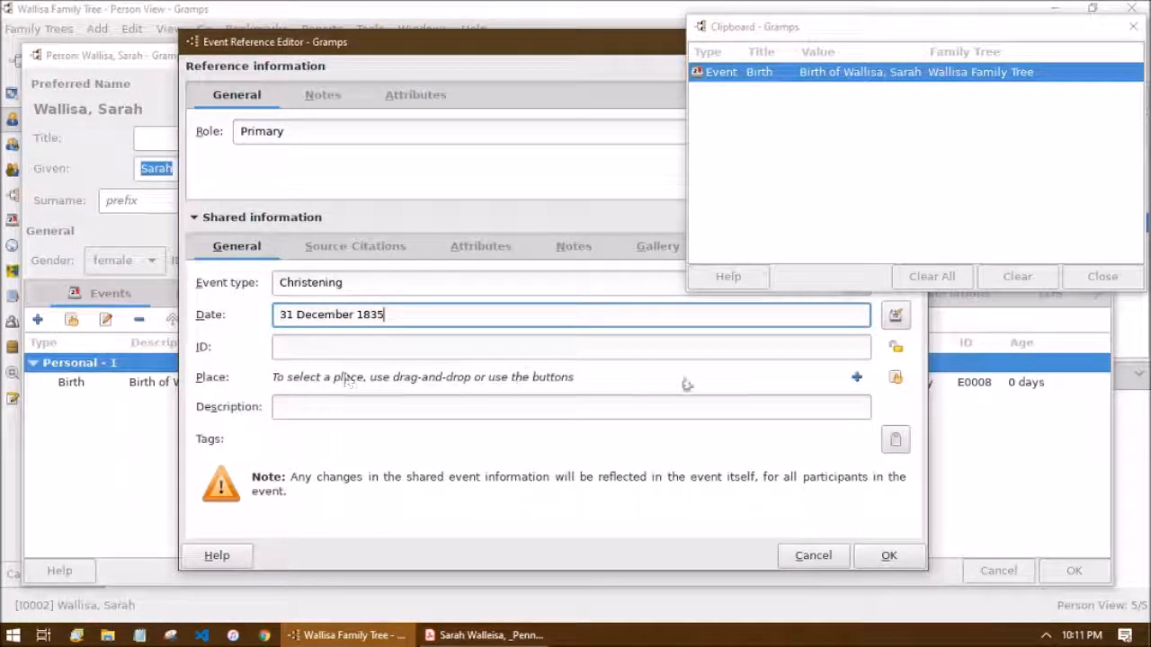
click(855, 378)
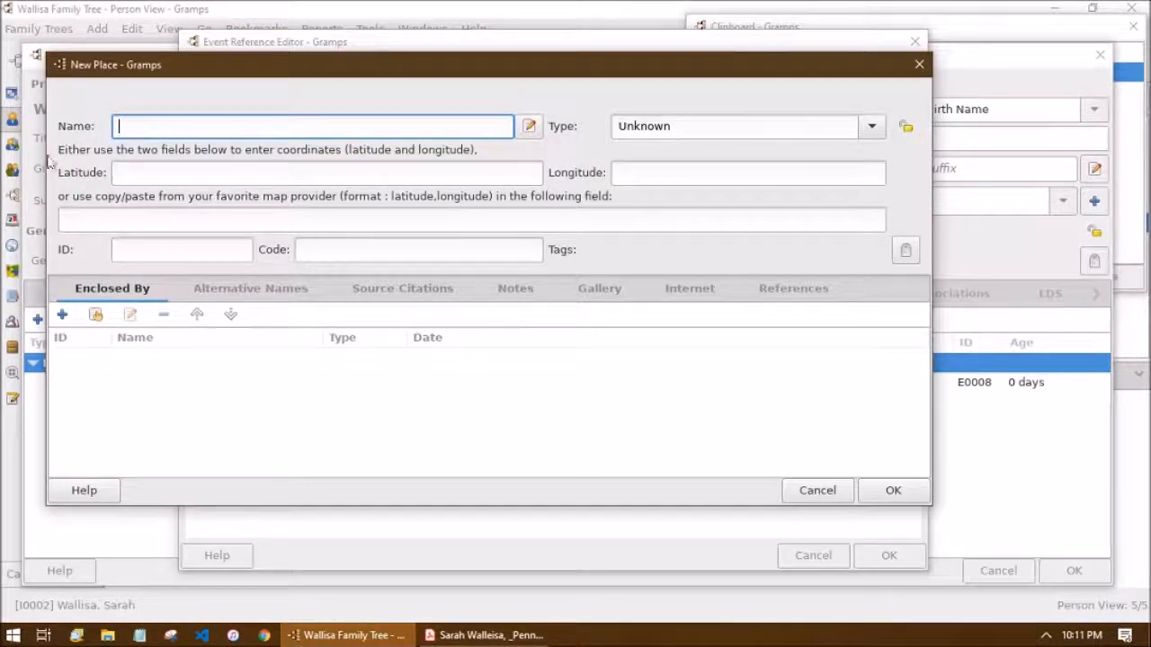
text(S)
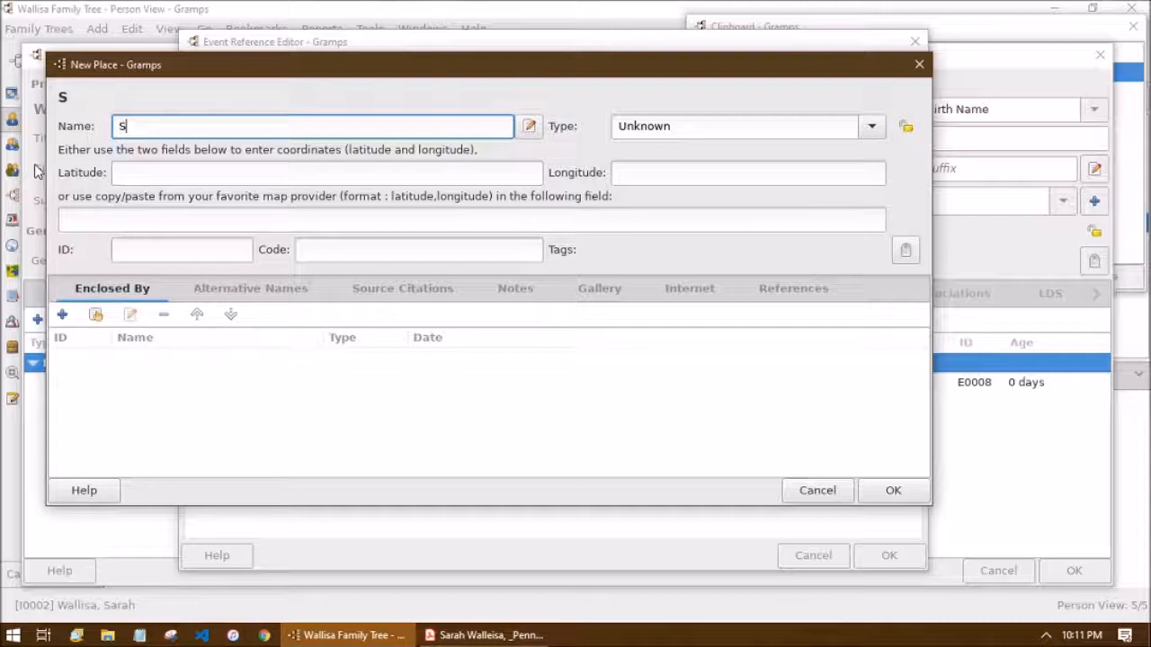
text(aint John's Reforme)
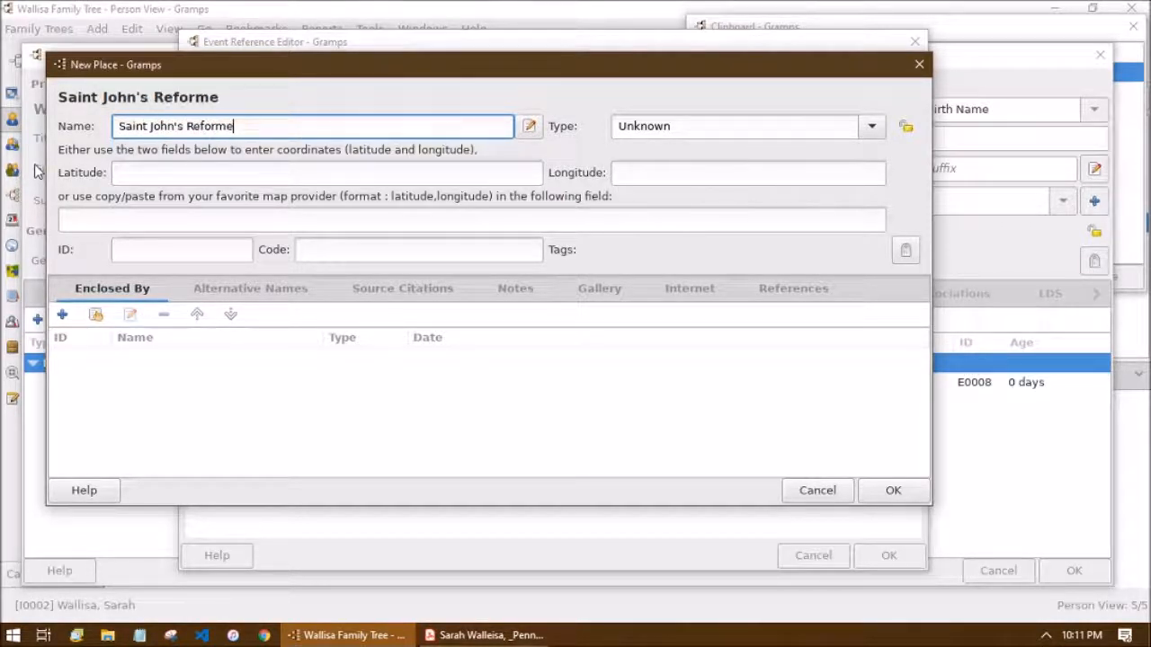
text(d Church)
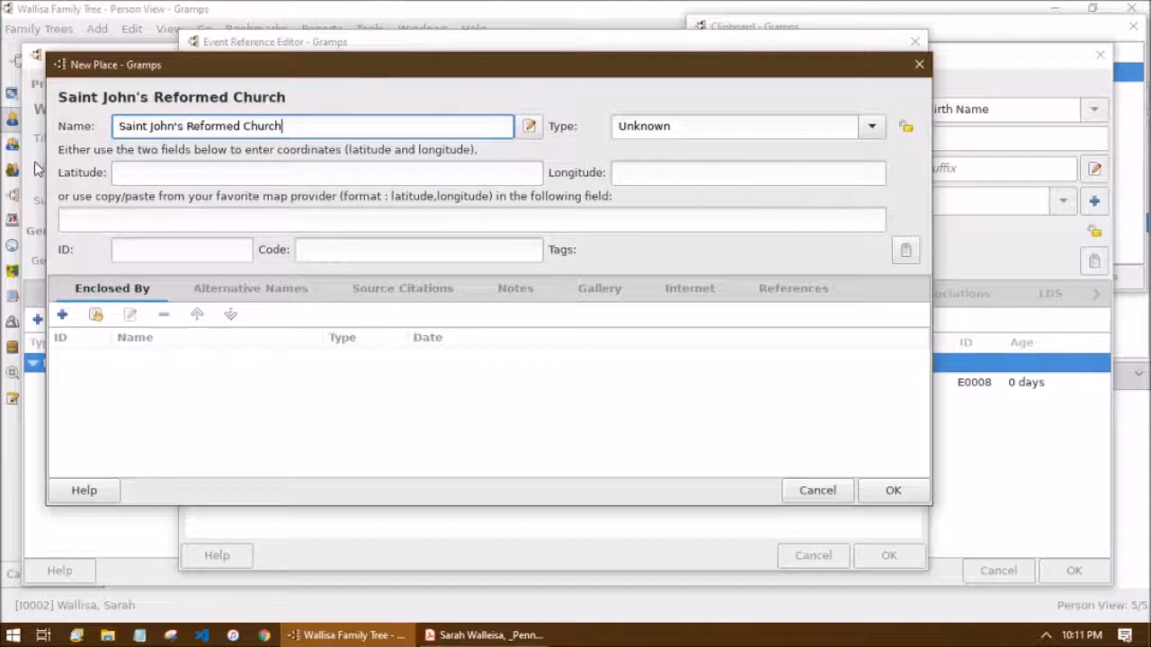
click(871, 125)
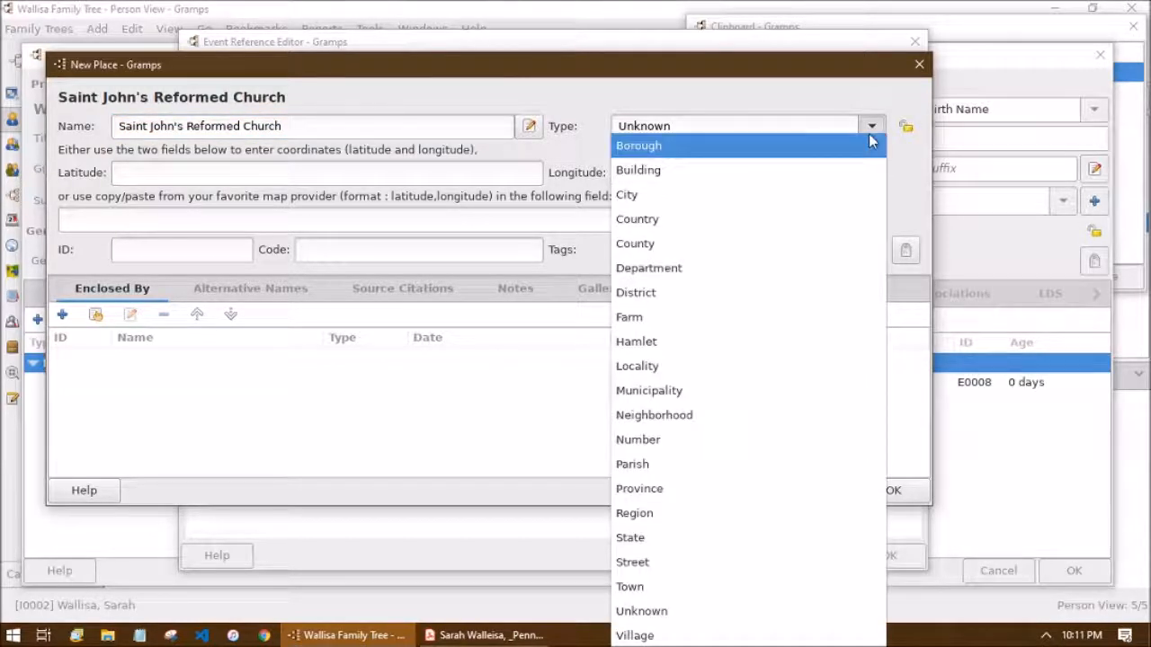
click(657, 468)
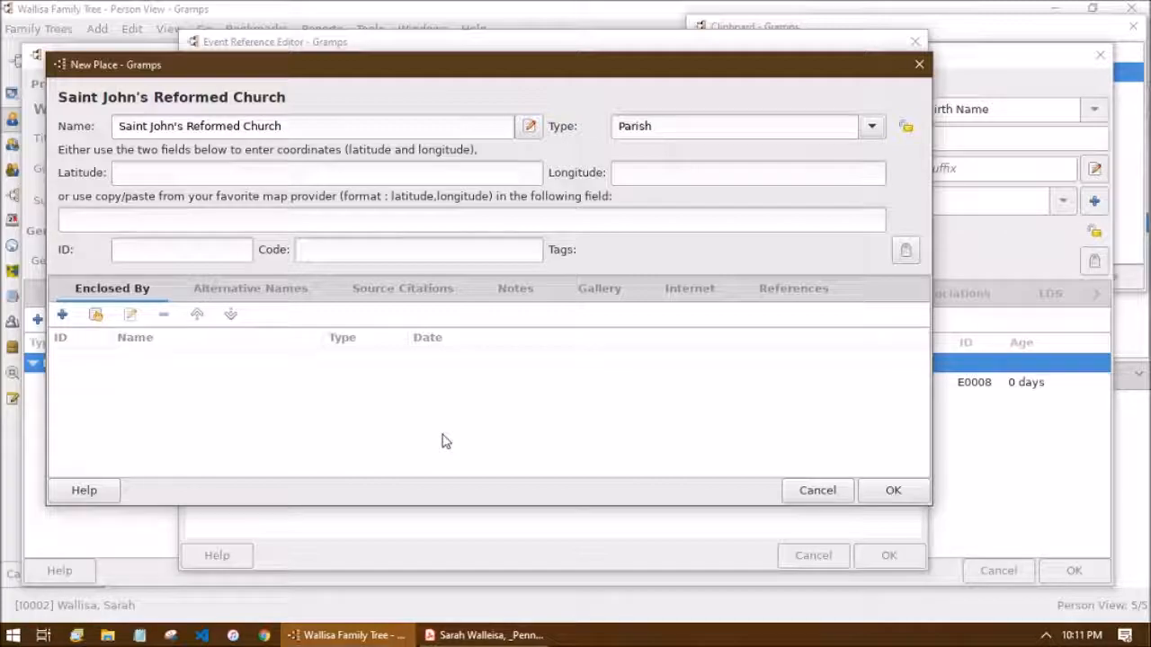
key(alt+Tab)
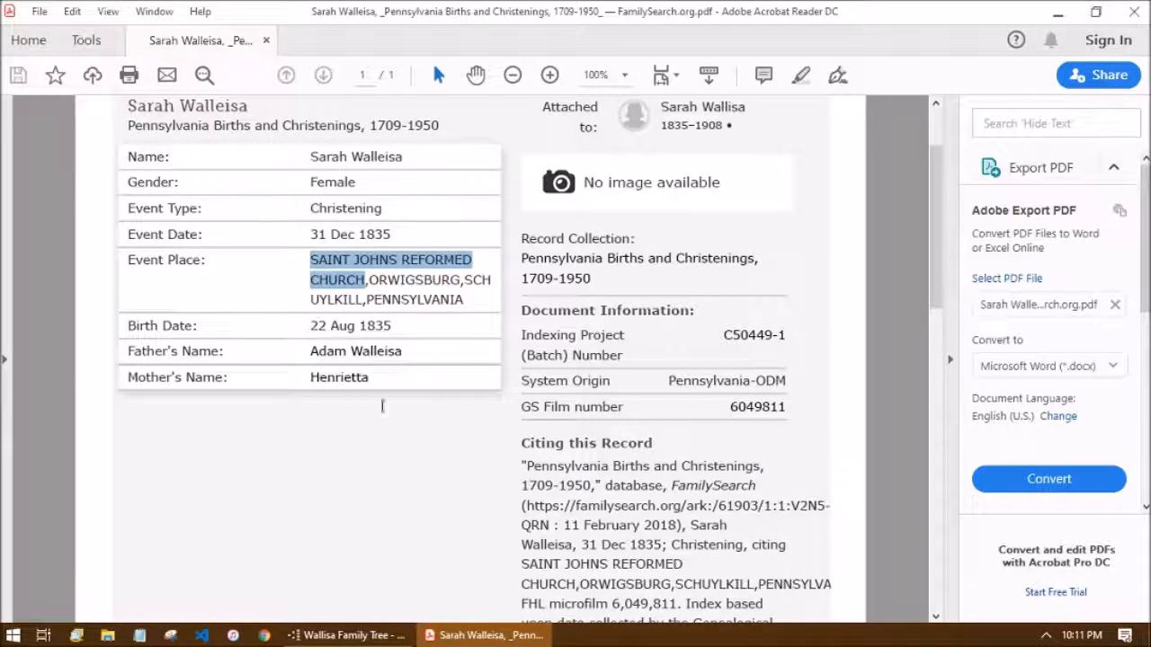
click(357, 531)
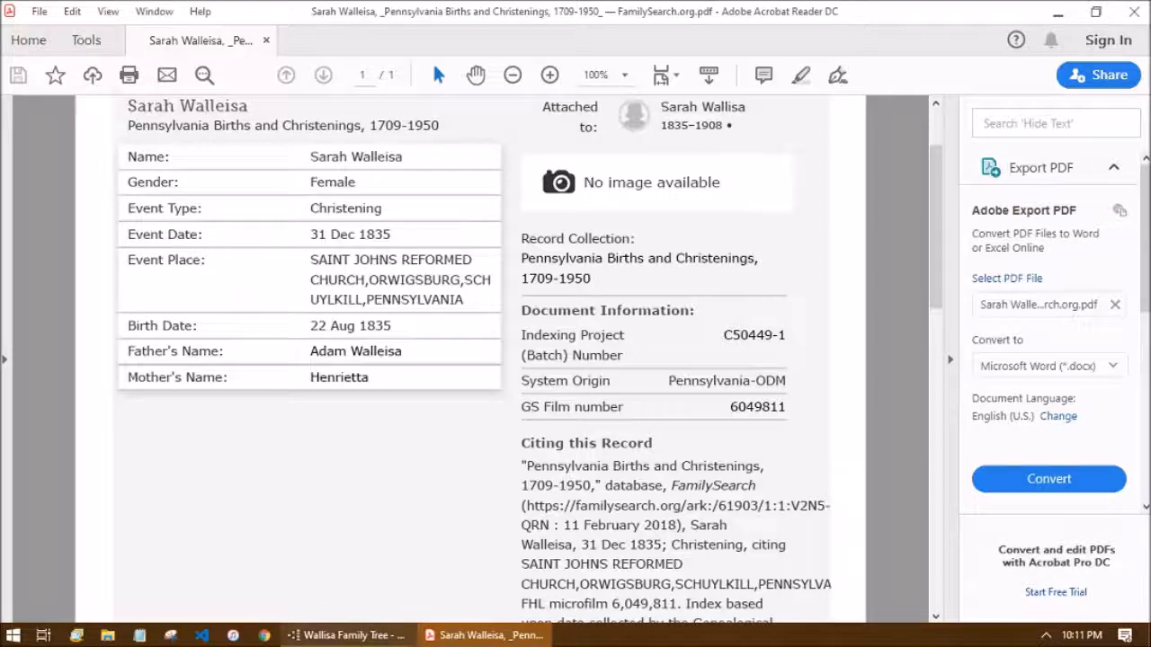
click(351, 635)
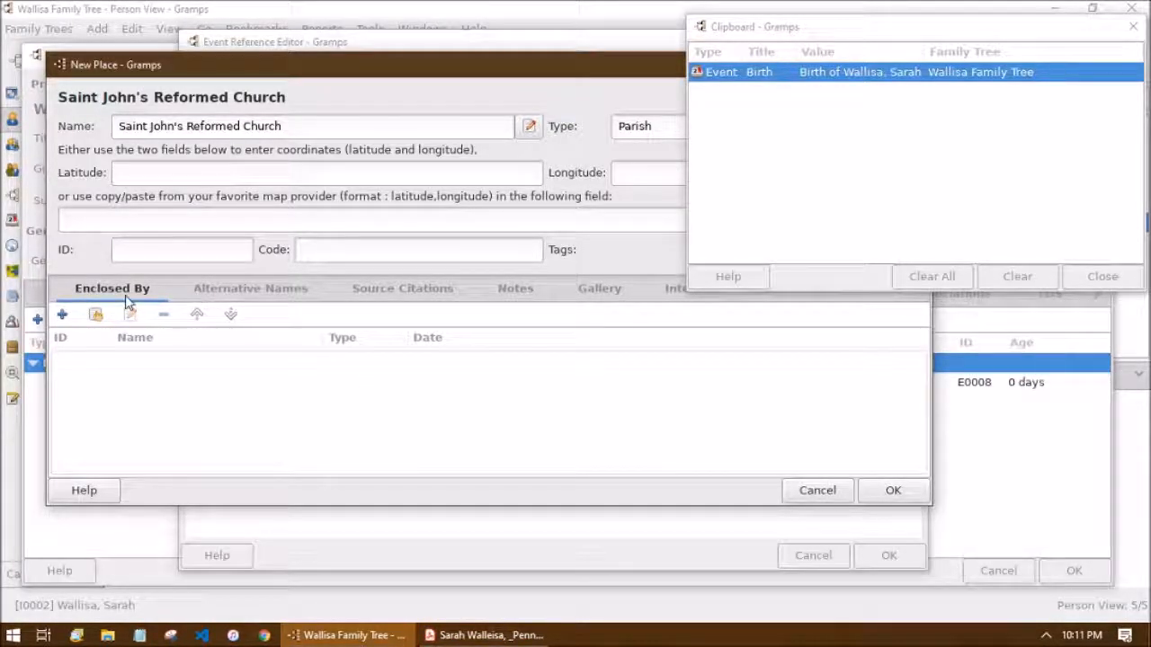
click(62, 314)
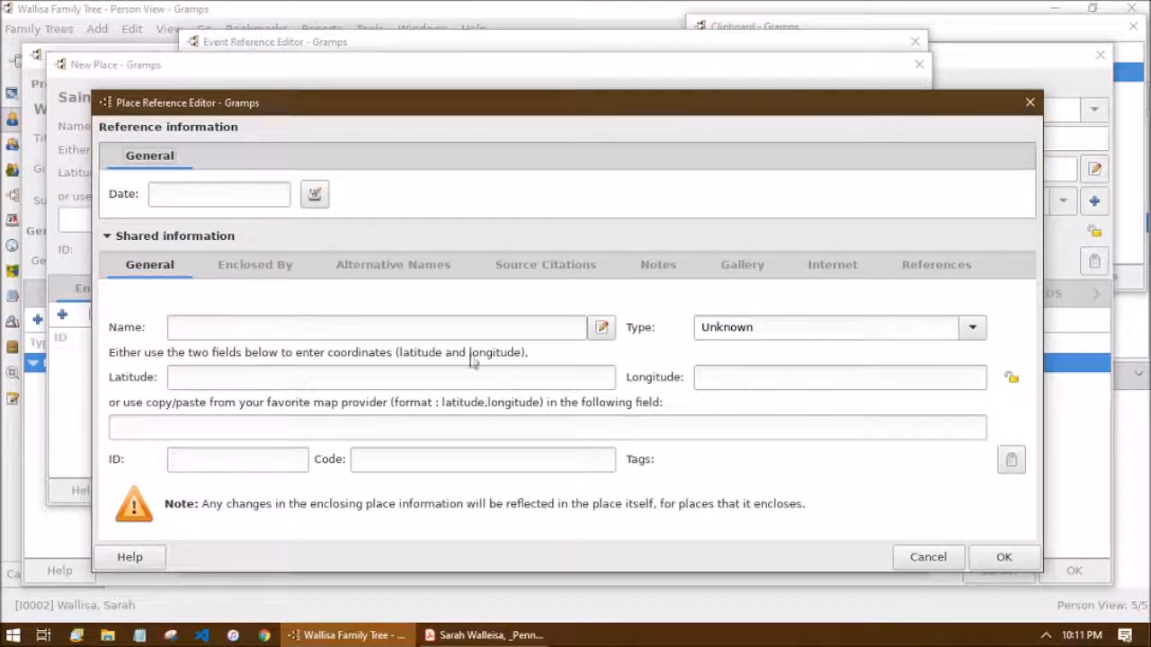
click(208, 330)
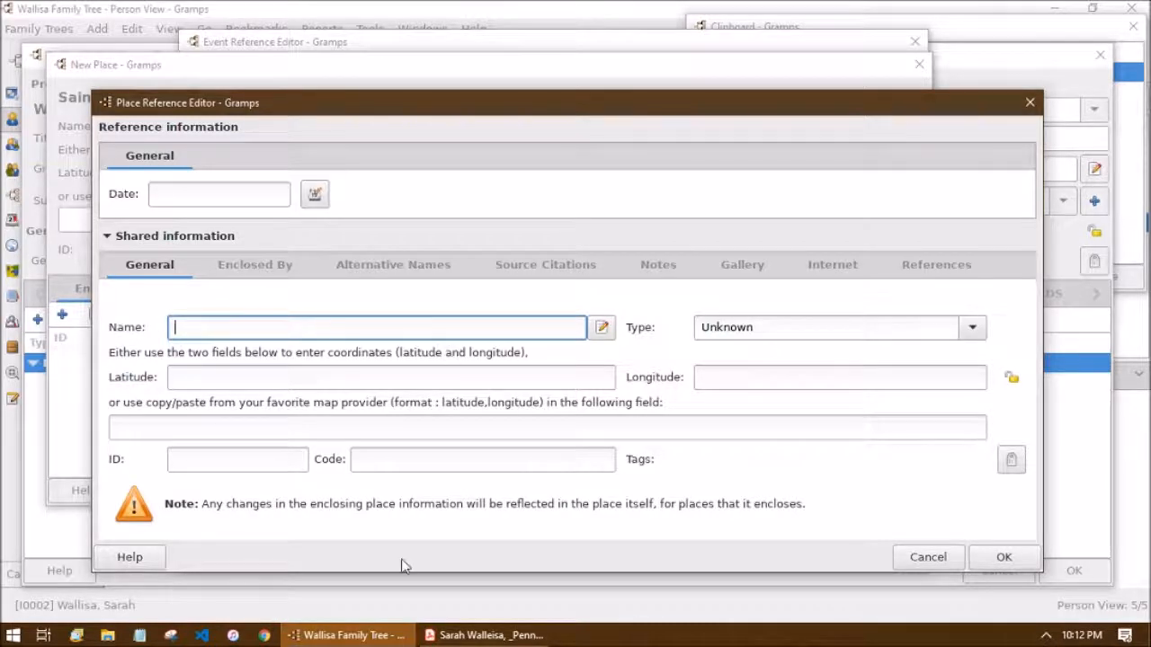
click(486, 634)
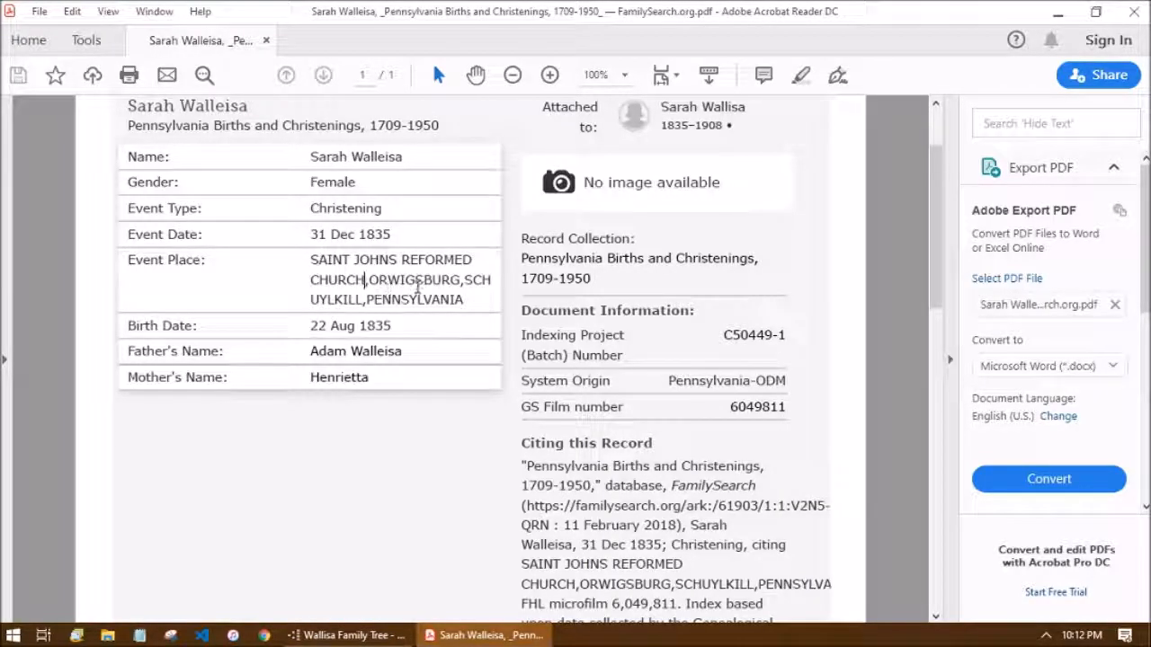
click(350, 635)
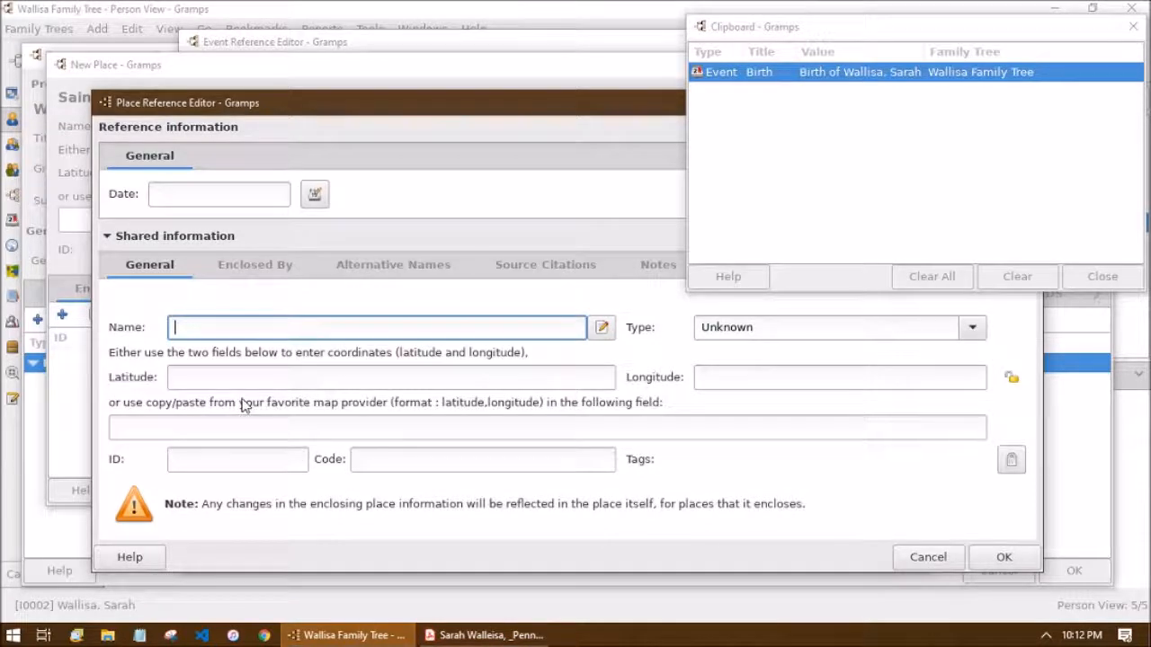
text(Orwi)
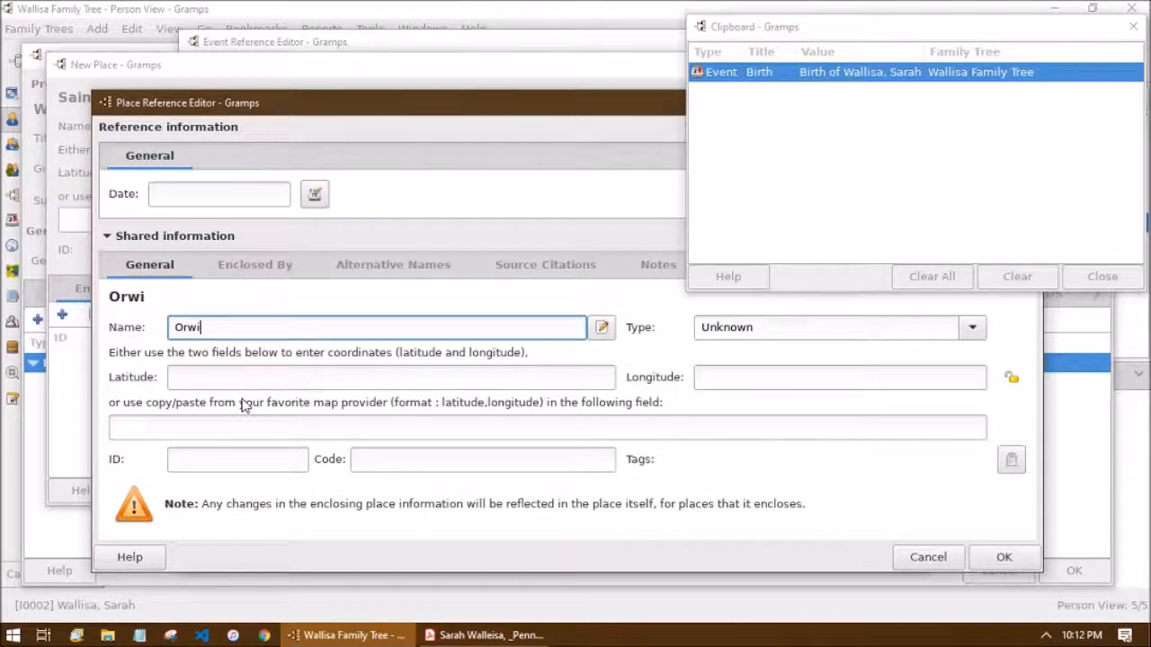
text(gsburg)
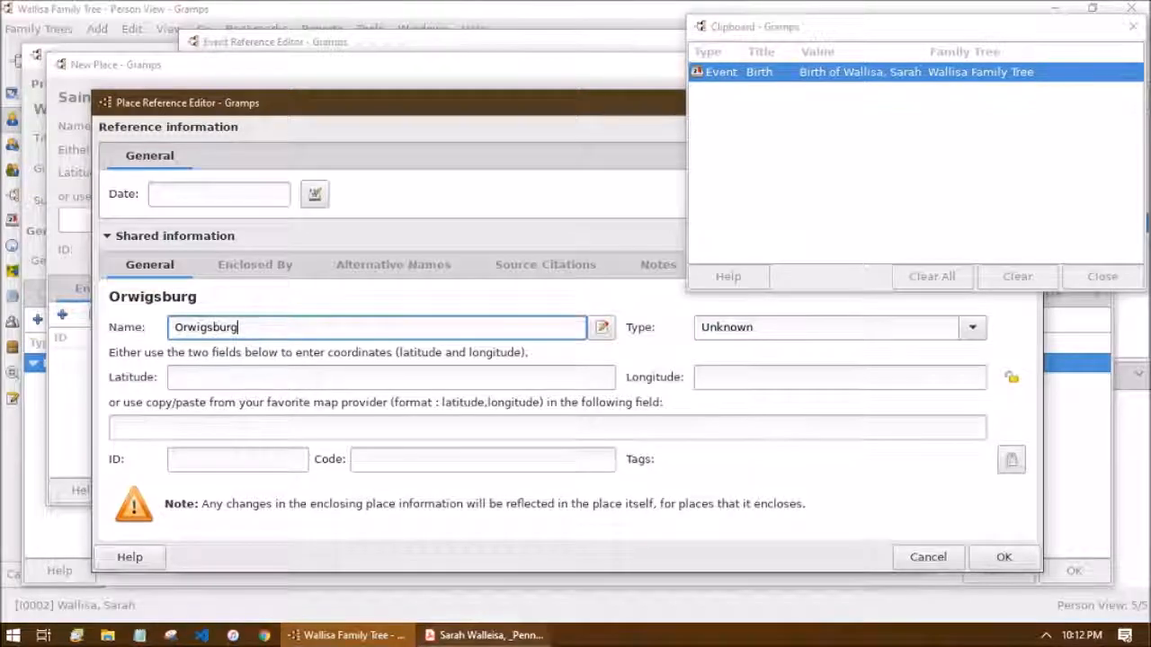
click(485, 635)
click(373, 634)
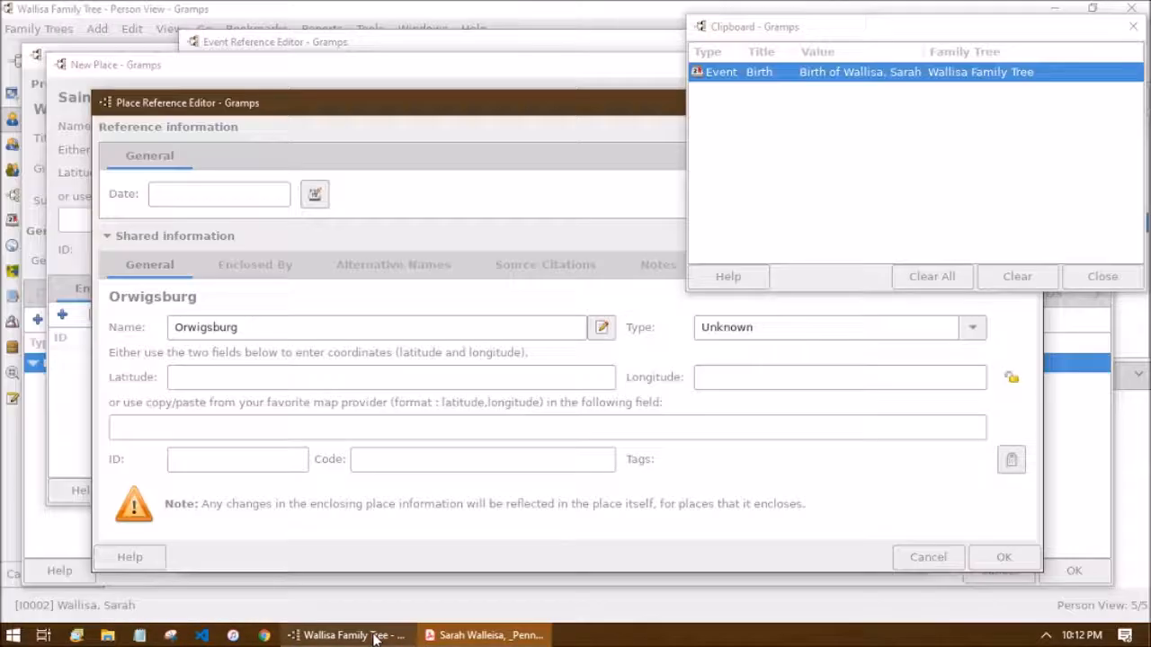
click(256, 262)
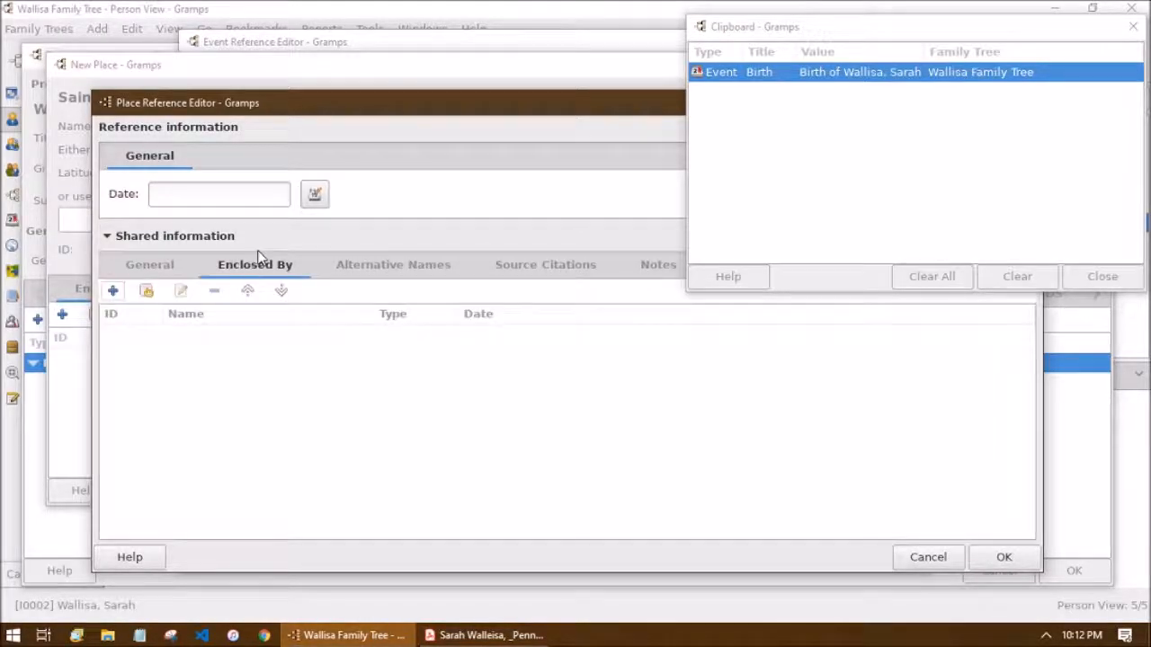
click(112, 290)
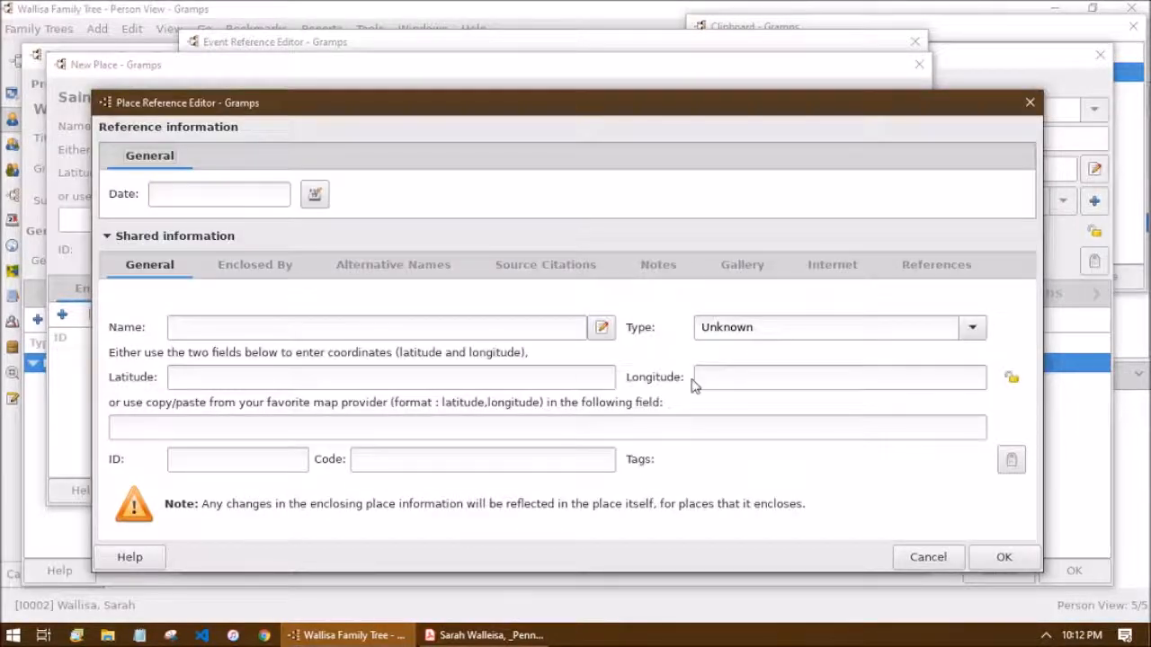
click(935, 559)
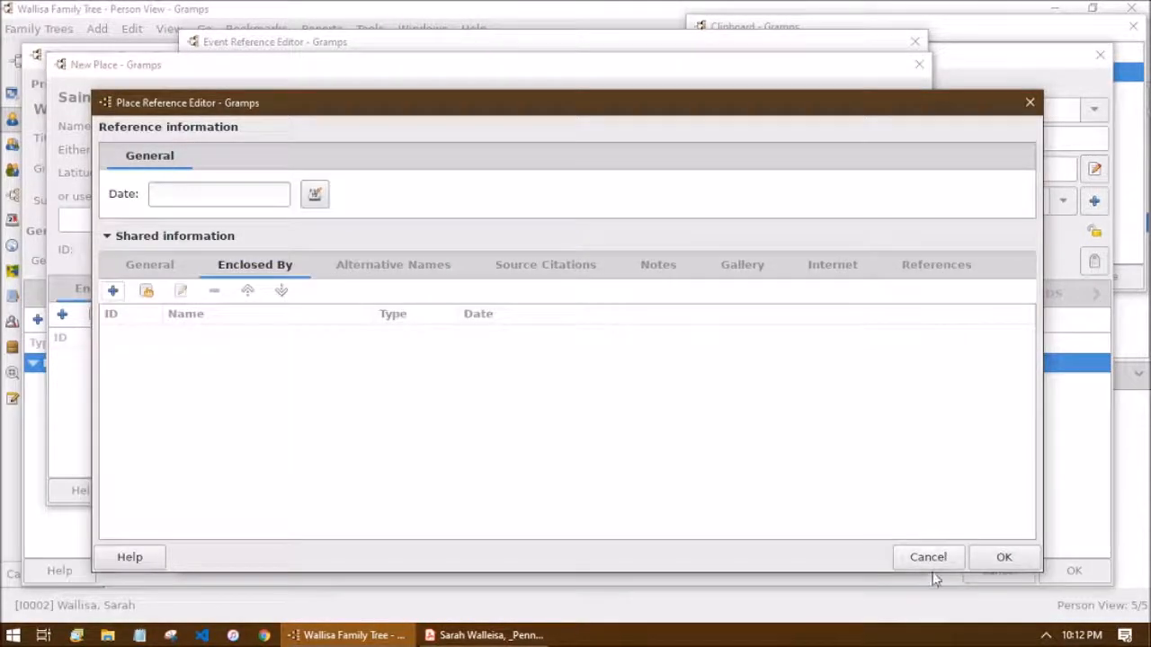
click(924, 559)
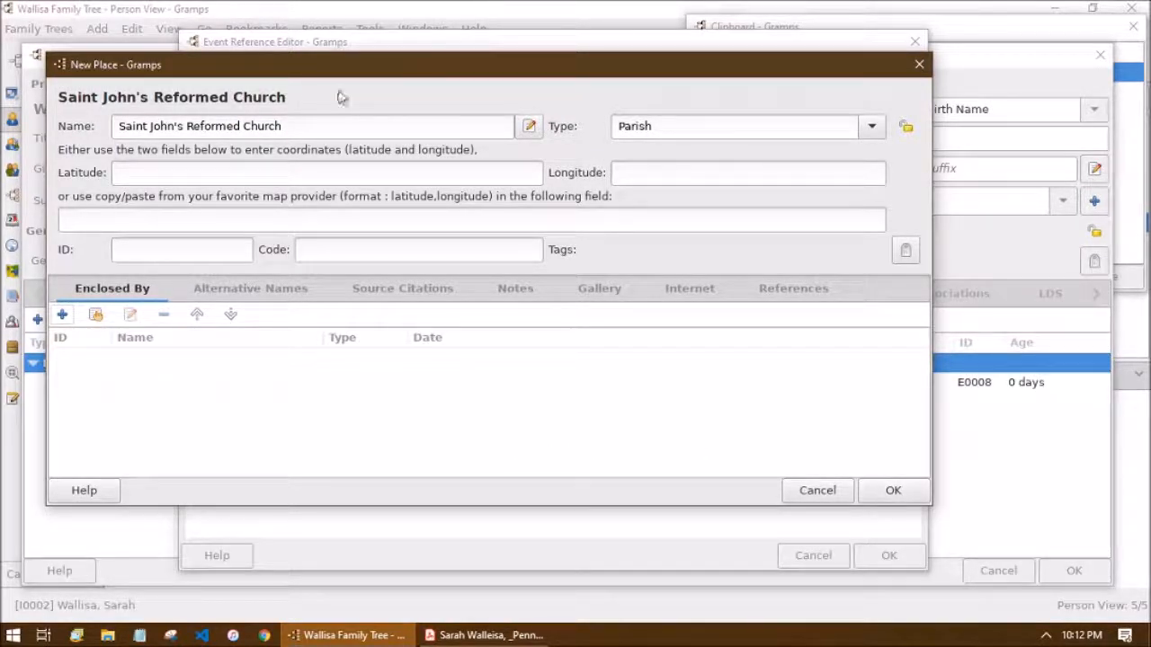
Save the new place Saint John's Reformed Church for the christening, and enter a description naming the event as the person's christening
key(alt+Tab)
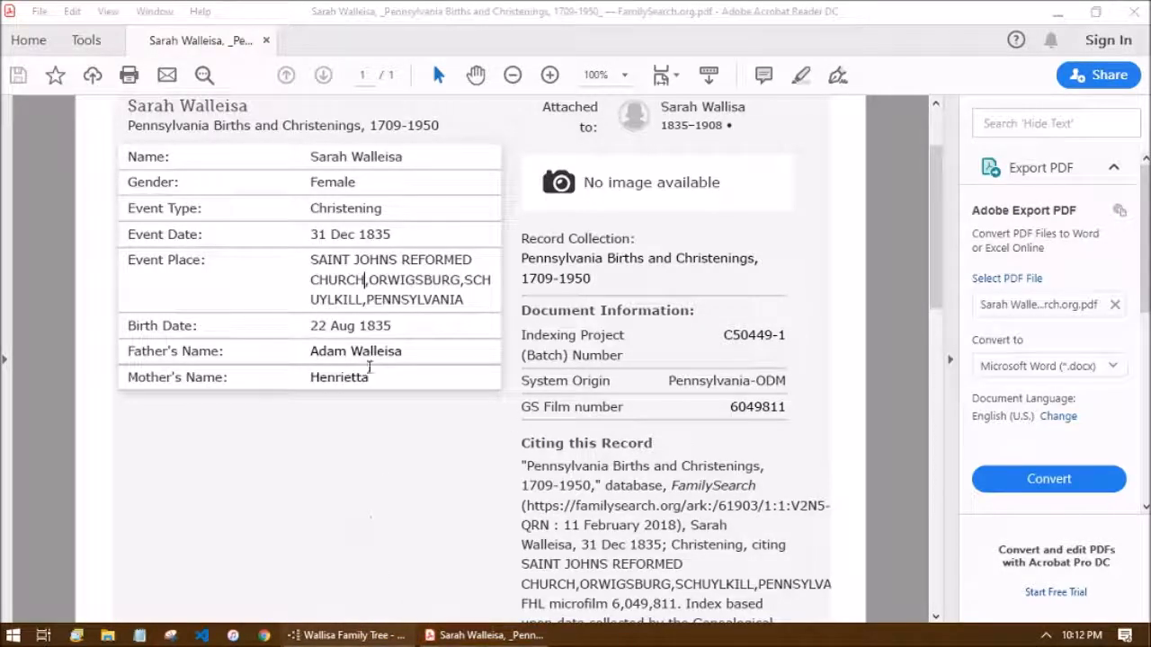
click(355, 634)
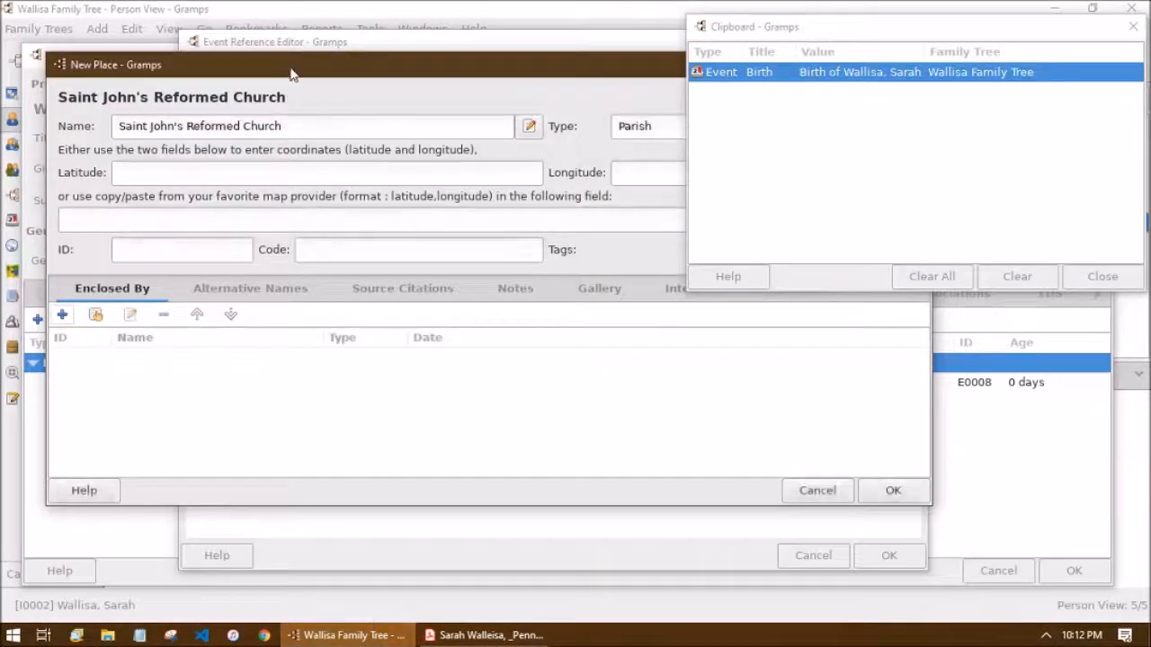
click(468, 75)
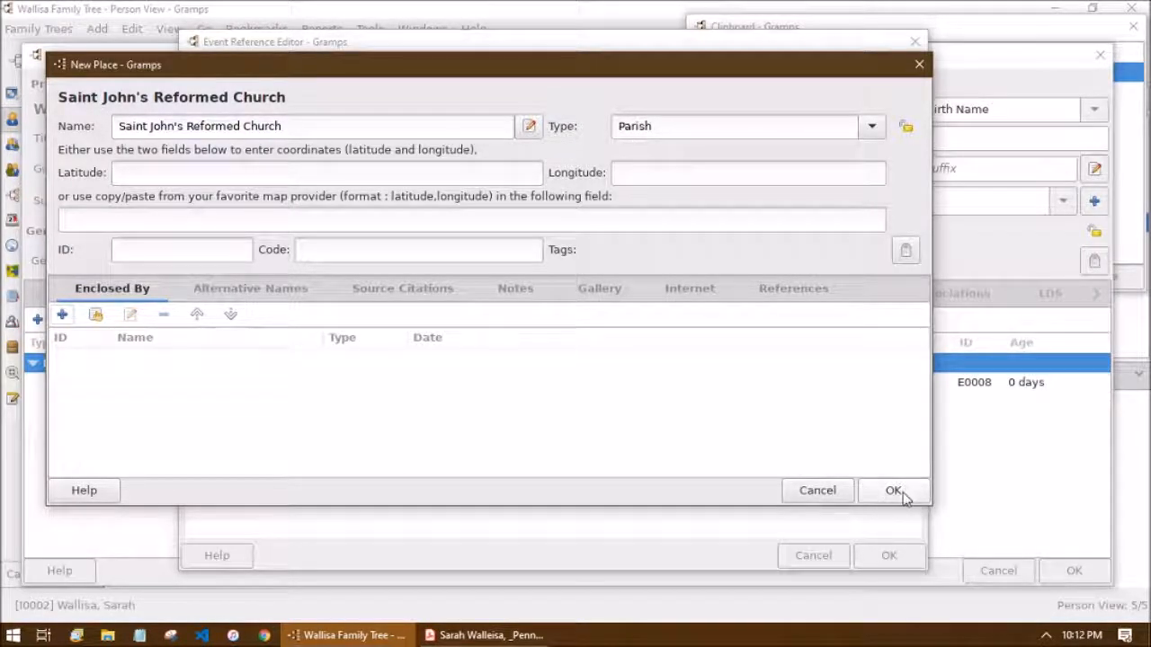
click(693, 555)
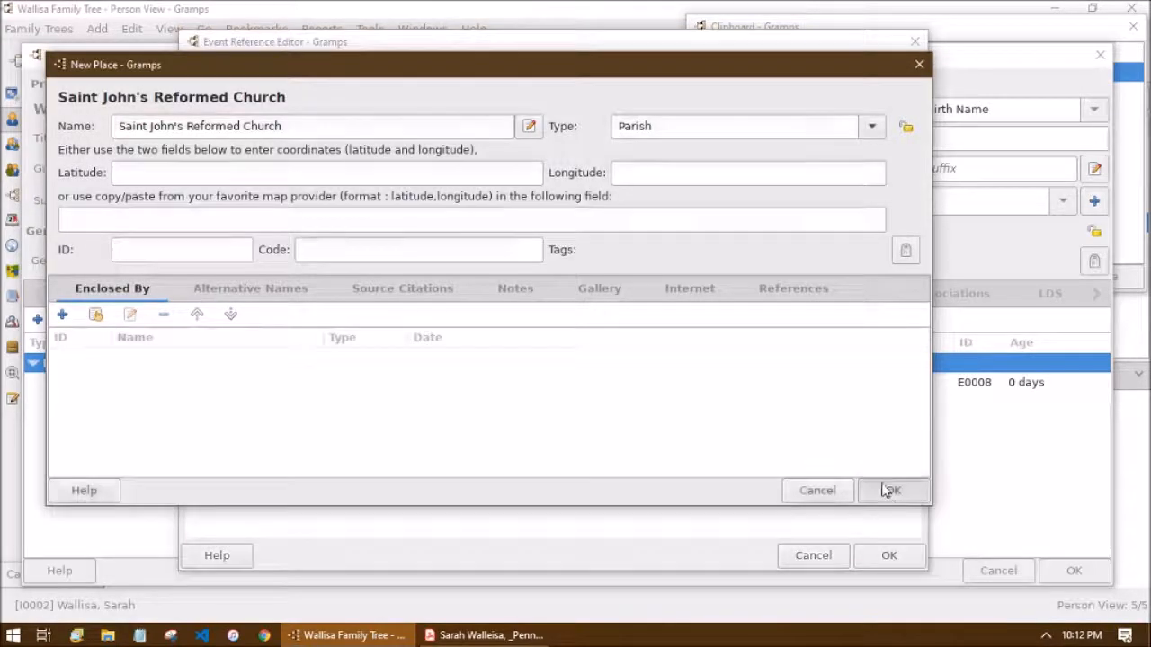
click(888, 490)
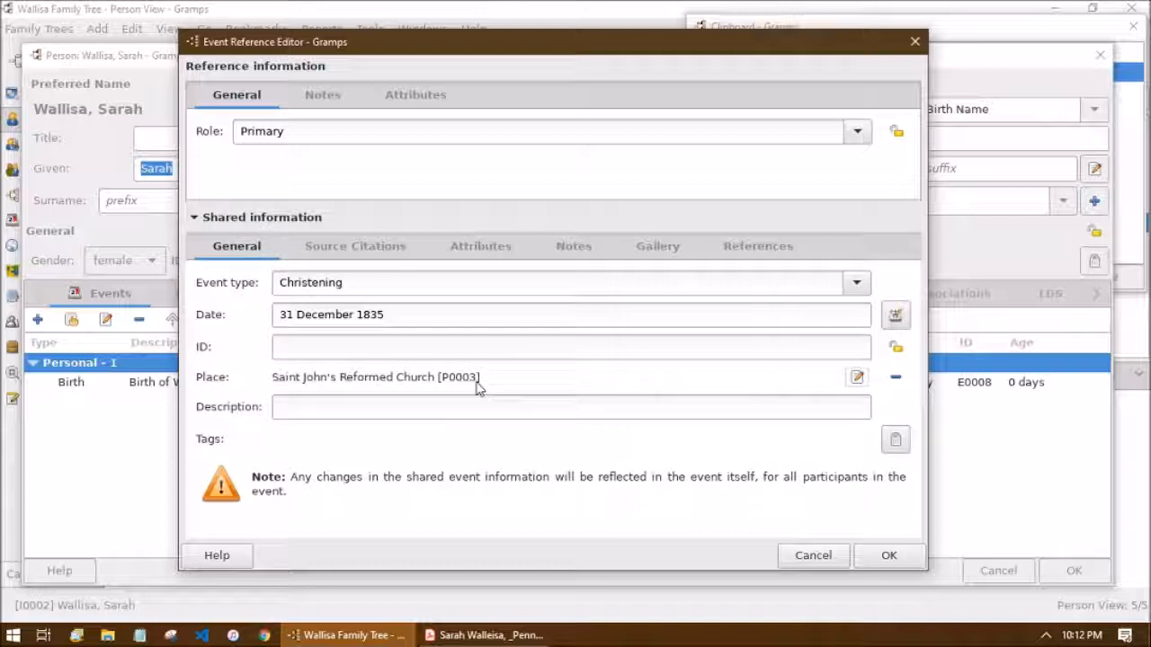
click(387, 410)
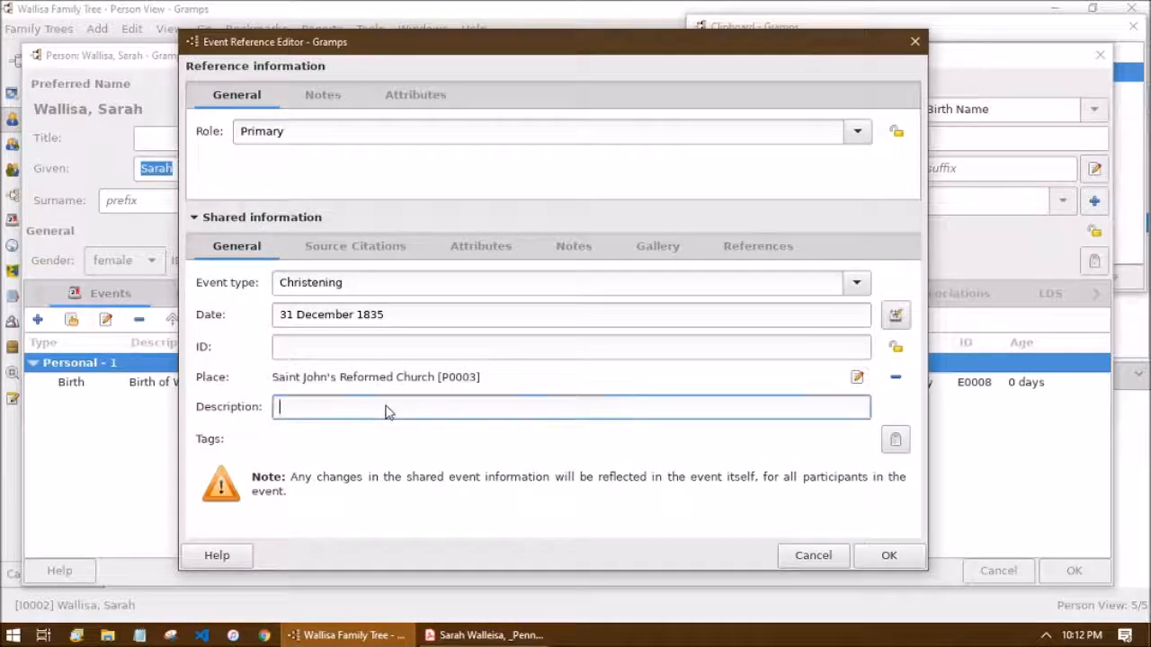
text(Christening of Wallisa, Sarah)
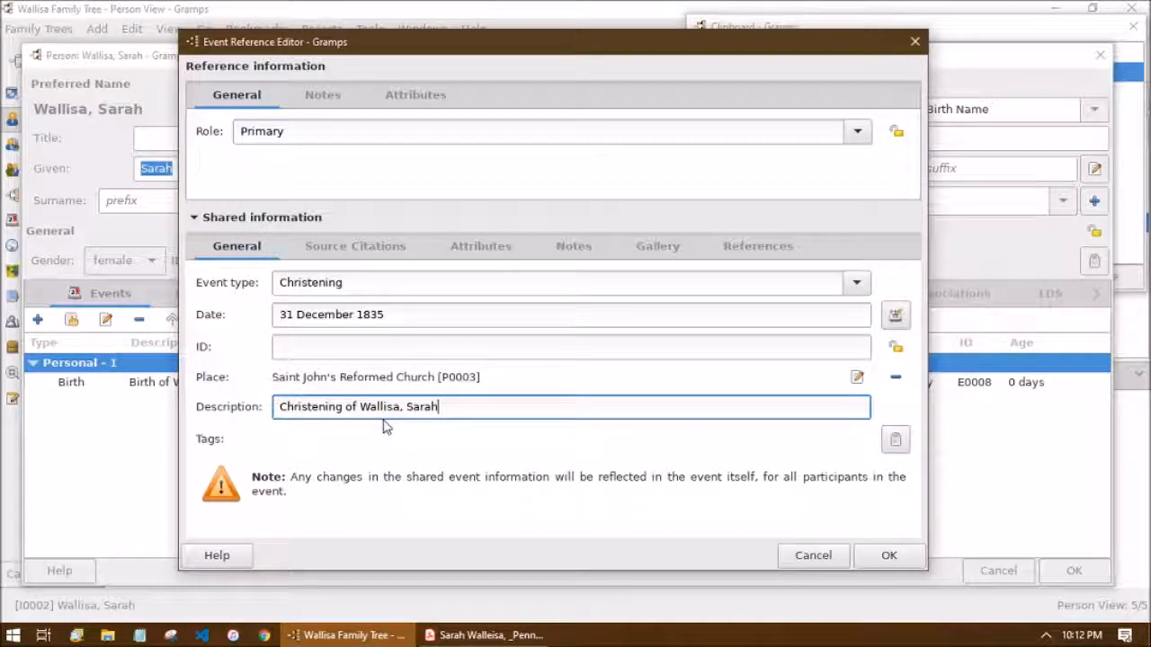
Attach the existing citation under the source Pennsylvania Births and Christenings, 1709-1950 to the christening event
click(364, 252)
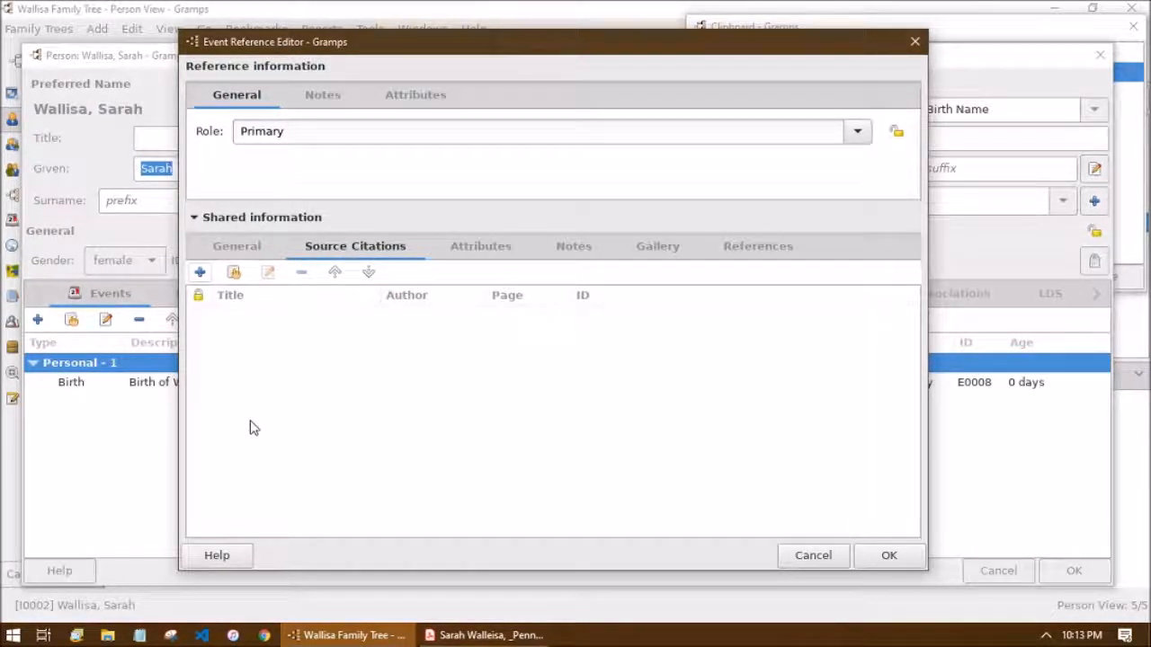
click(234, 272)
click(306, 252)
click(354, 272)
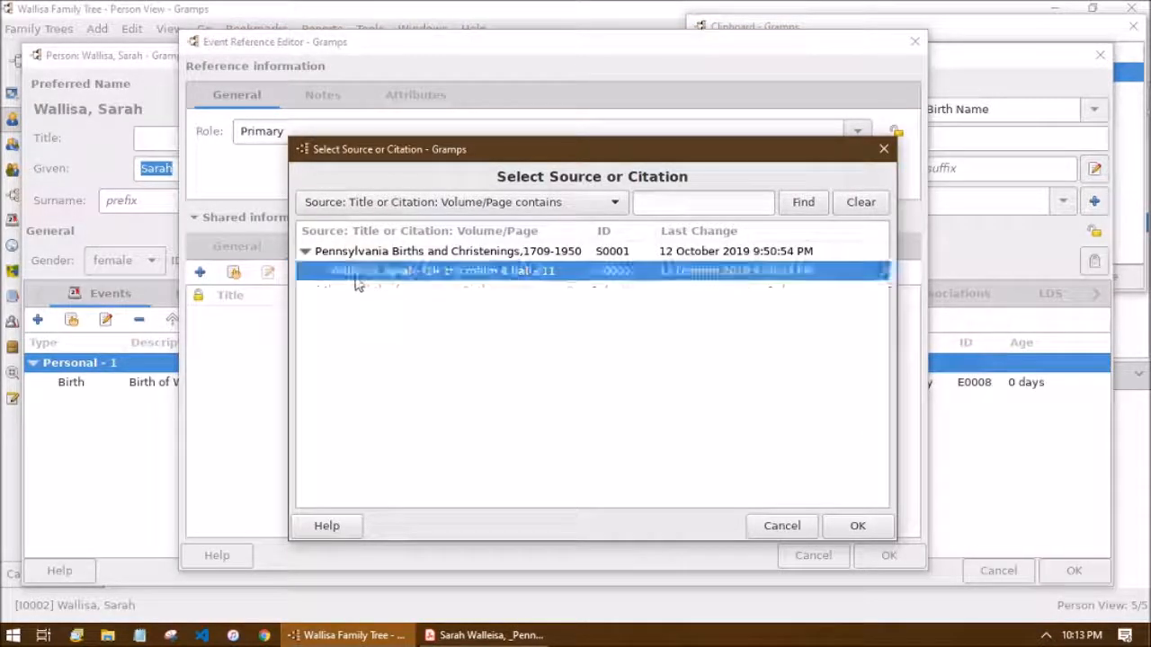
click(856, 526)
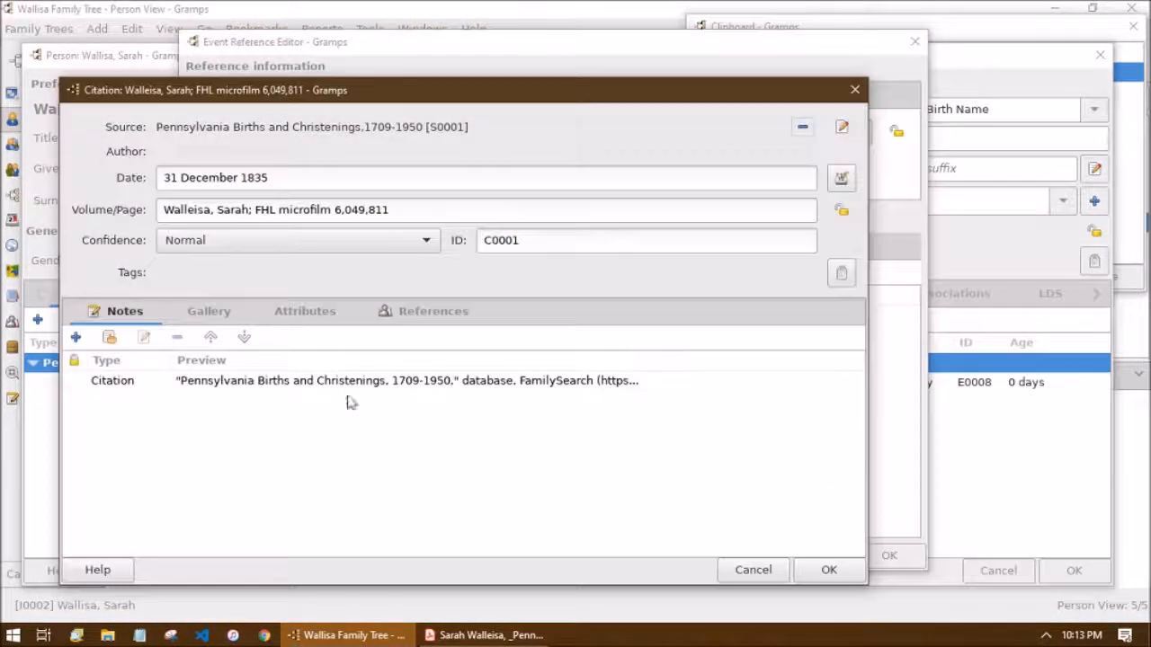
click(826, 573)
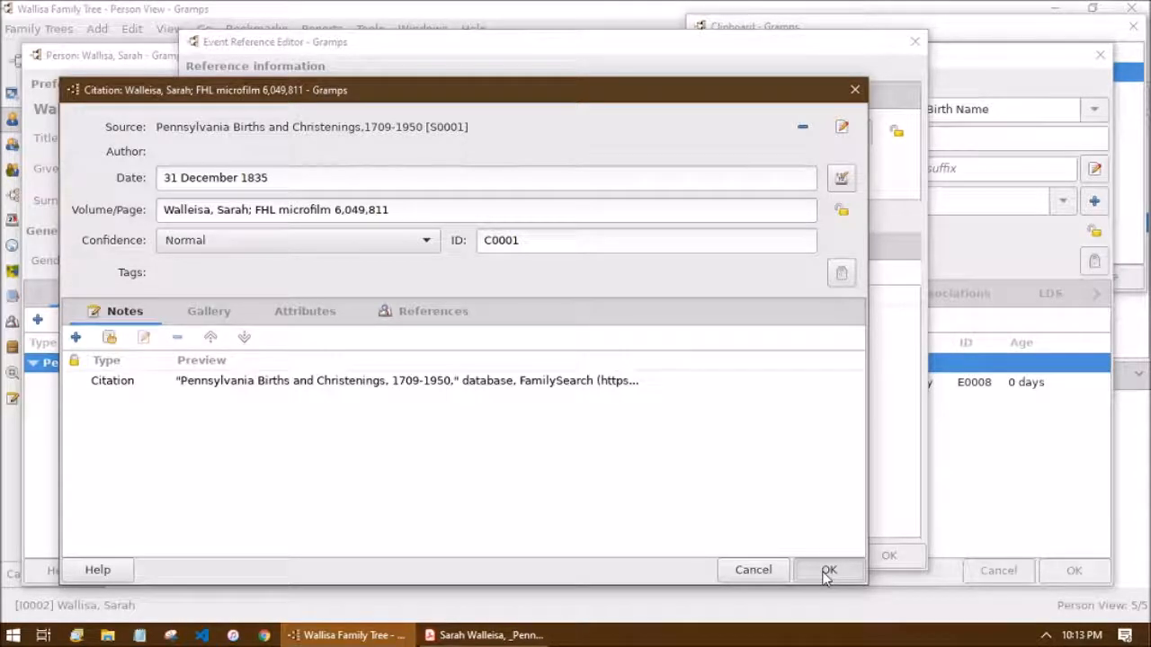
click(826, 573)
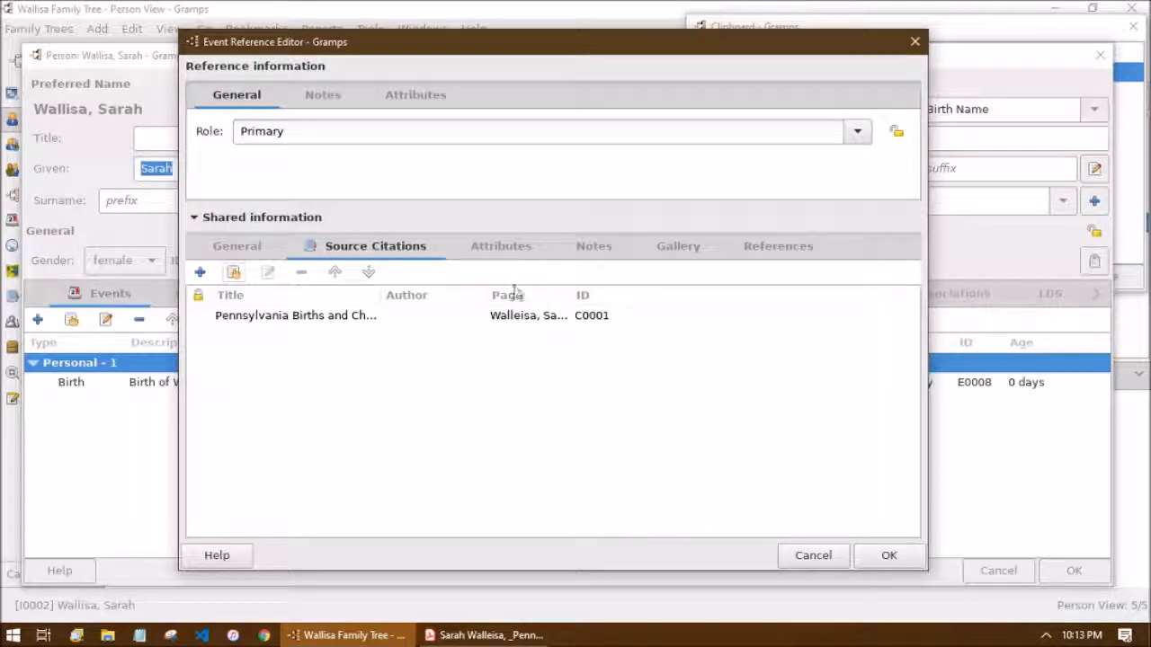
Copy the christening event's source citation C0001 to the Gramps clipboard window
click(1142, 151)
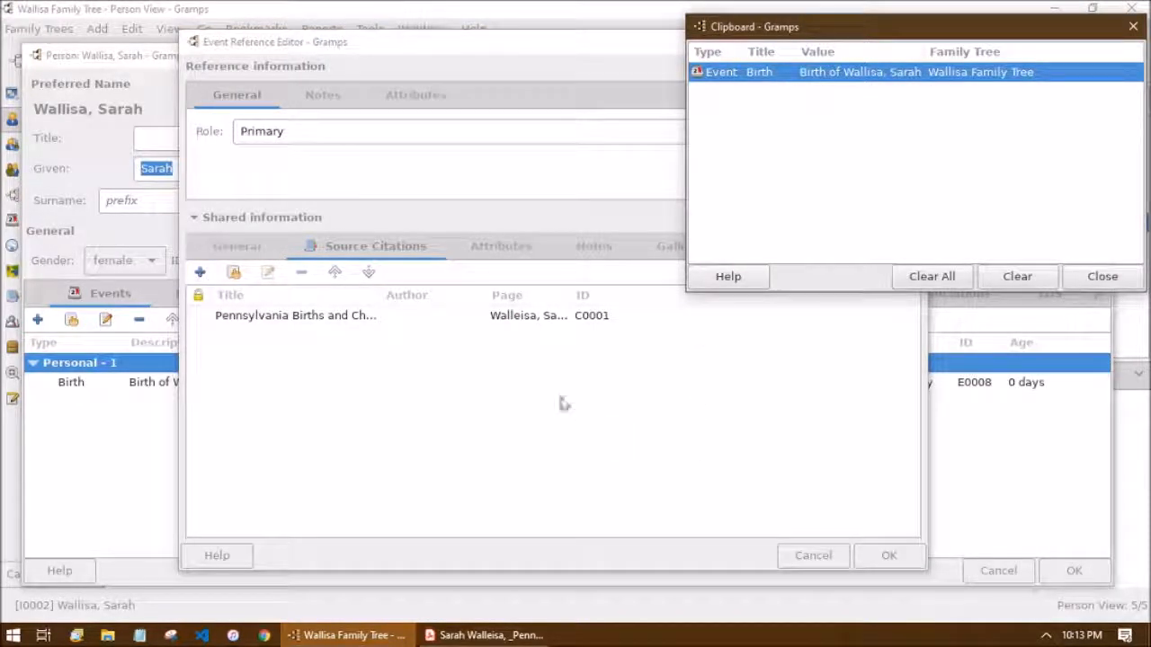
click(256, 318)
drag(256, 318, 1131, 203)
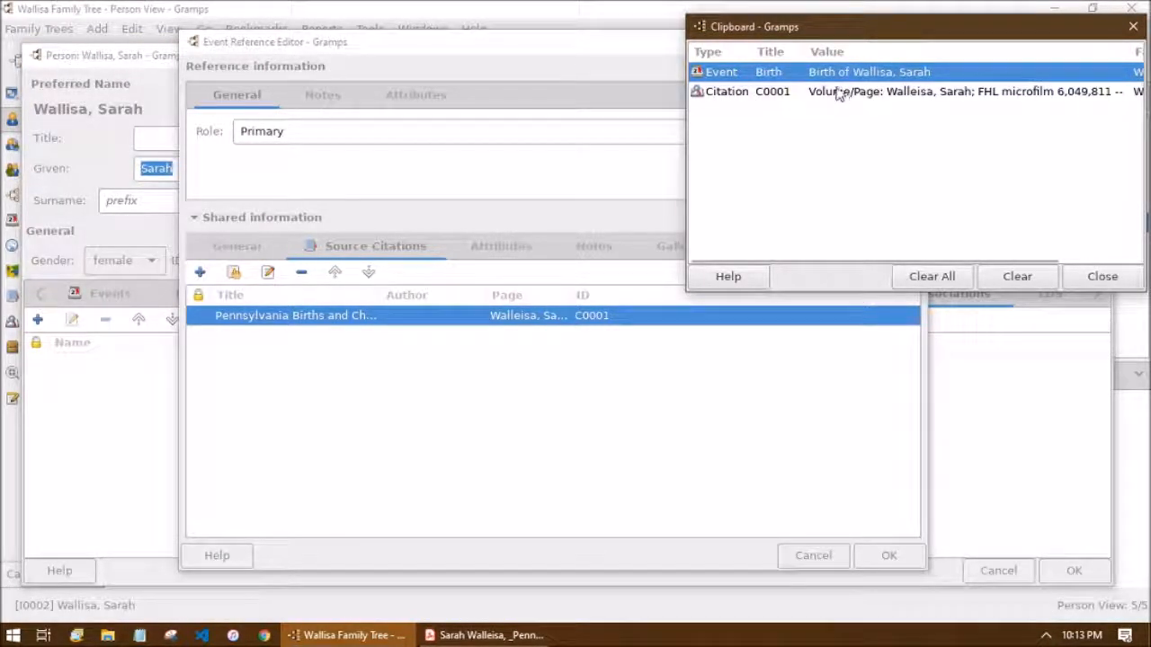
Remove citation C0001 from the christening event and attach it again from the clipboard window
click(320, 405)
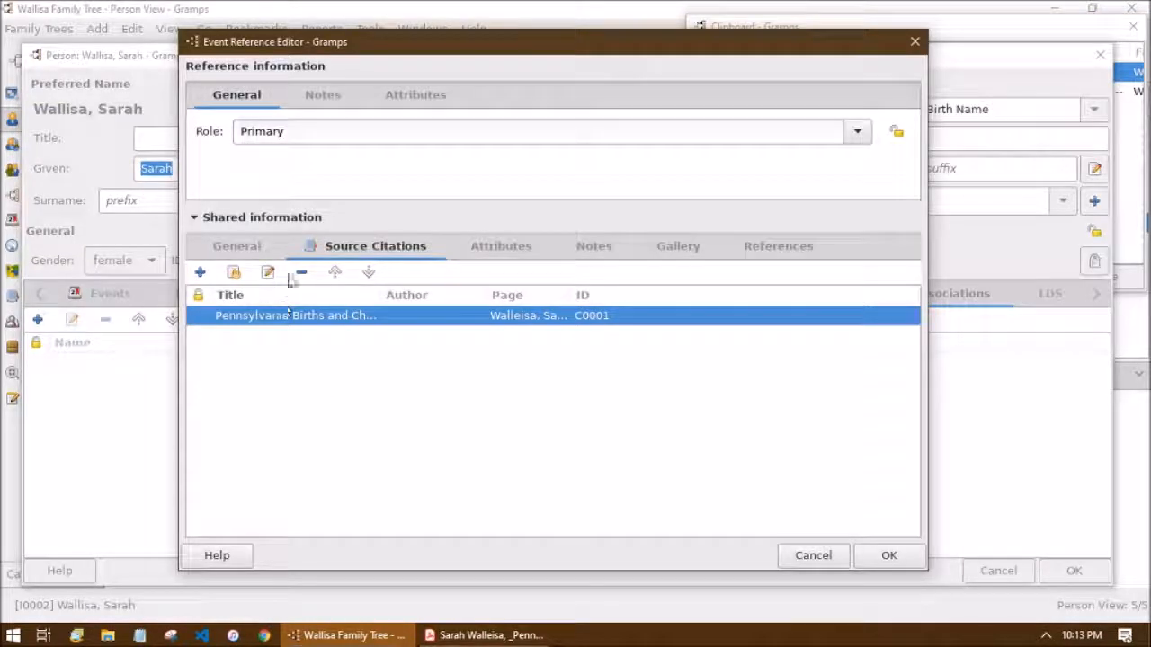
click(302, 274)
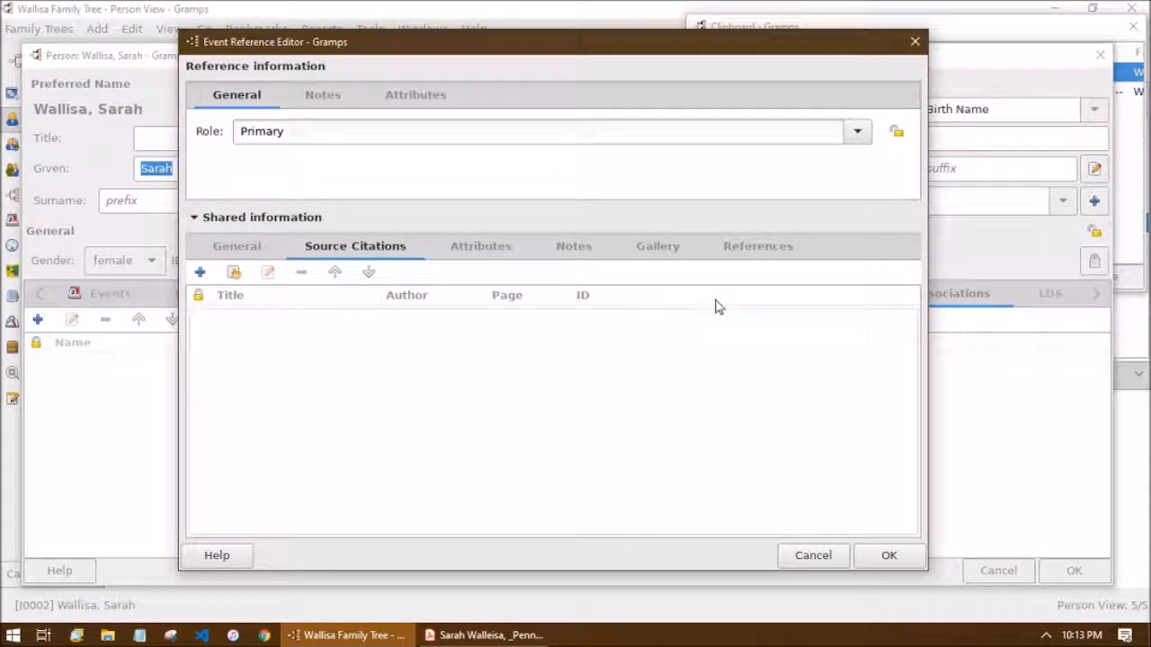
click(1136, 196)
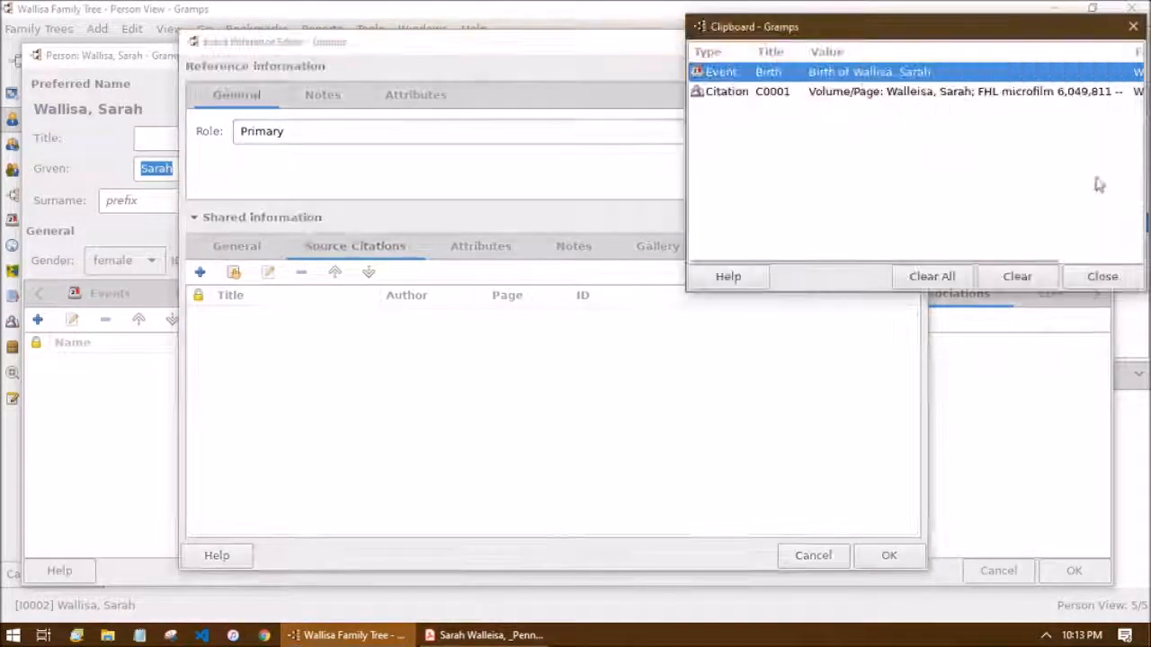
click(233, 273)
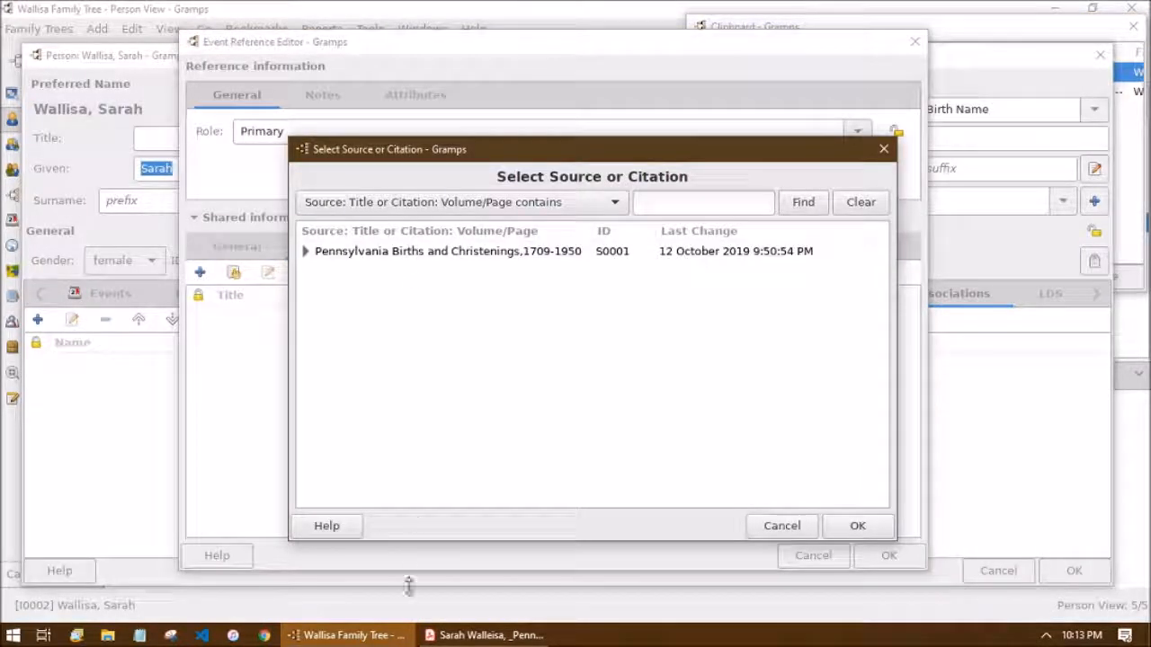
click(883, 149)
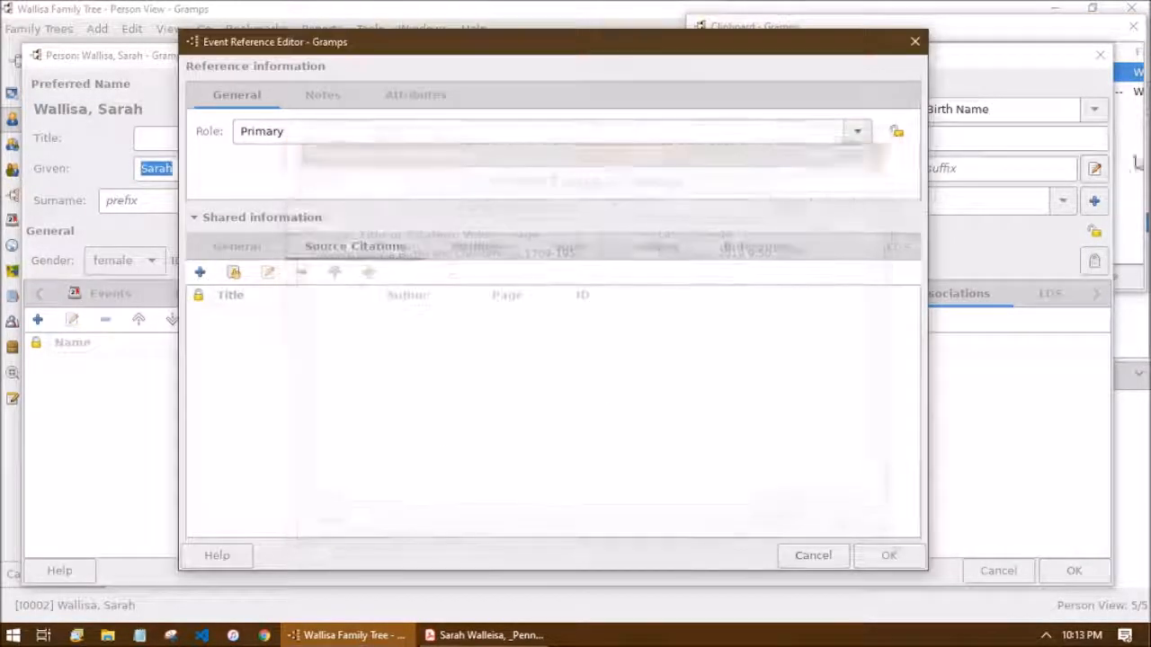
drag(726, 94, 658, 436)
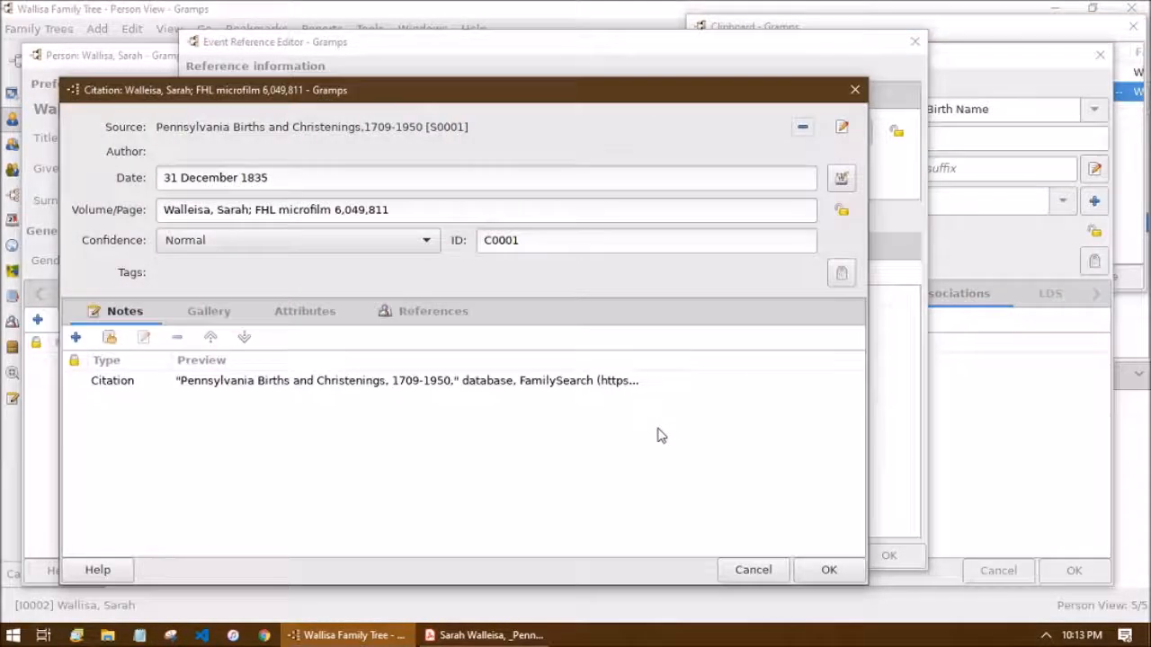
click(819, 569)
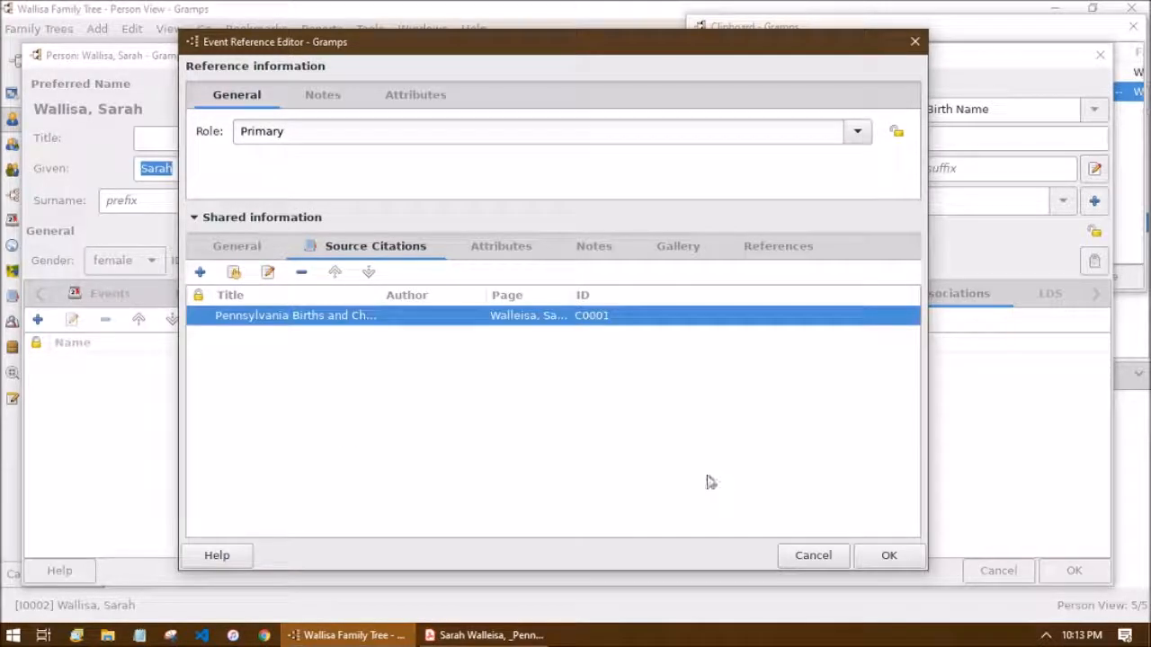
Save the christening event, review the event list of person I0002, and save the person's record
click(888, 555)
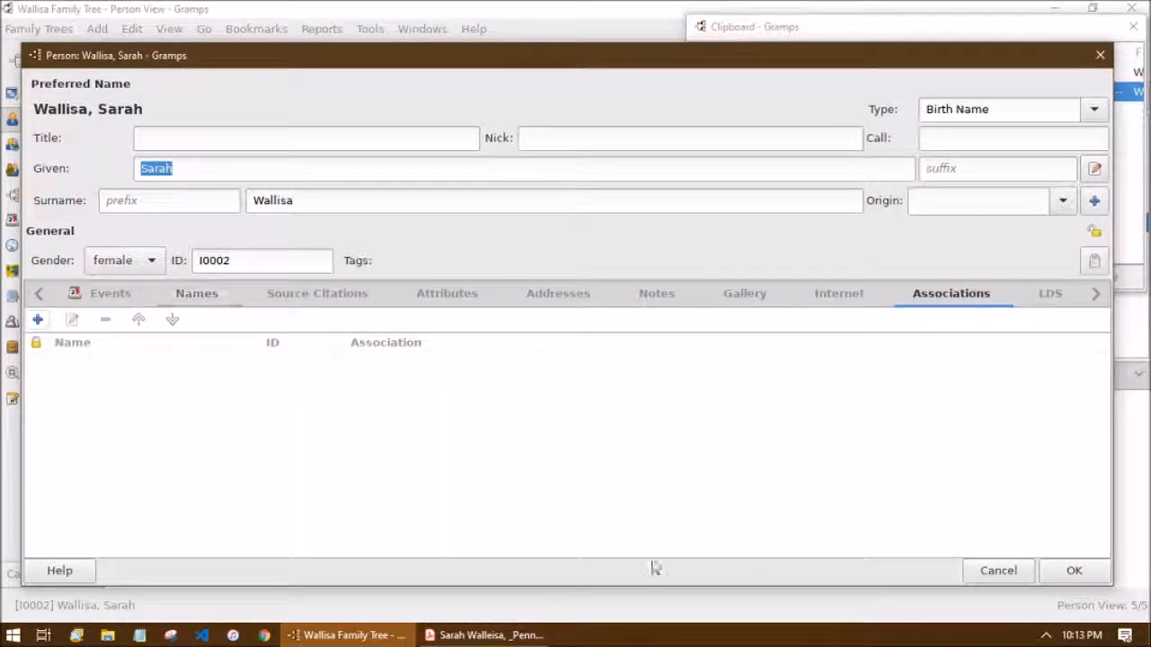
click(106, 297)
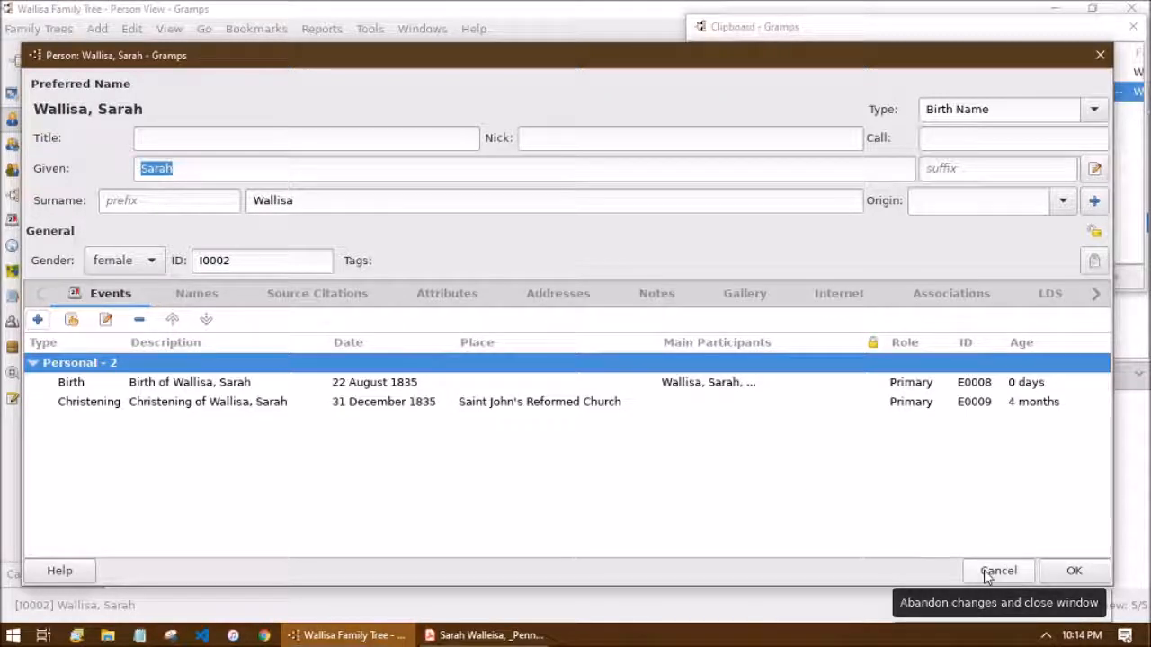
click(1065, 578)
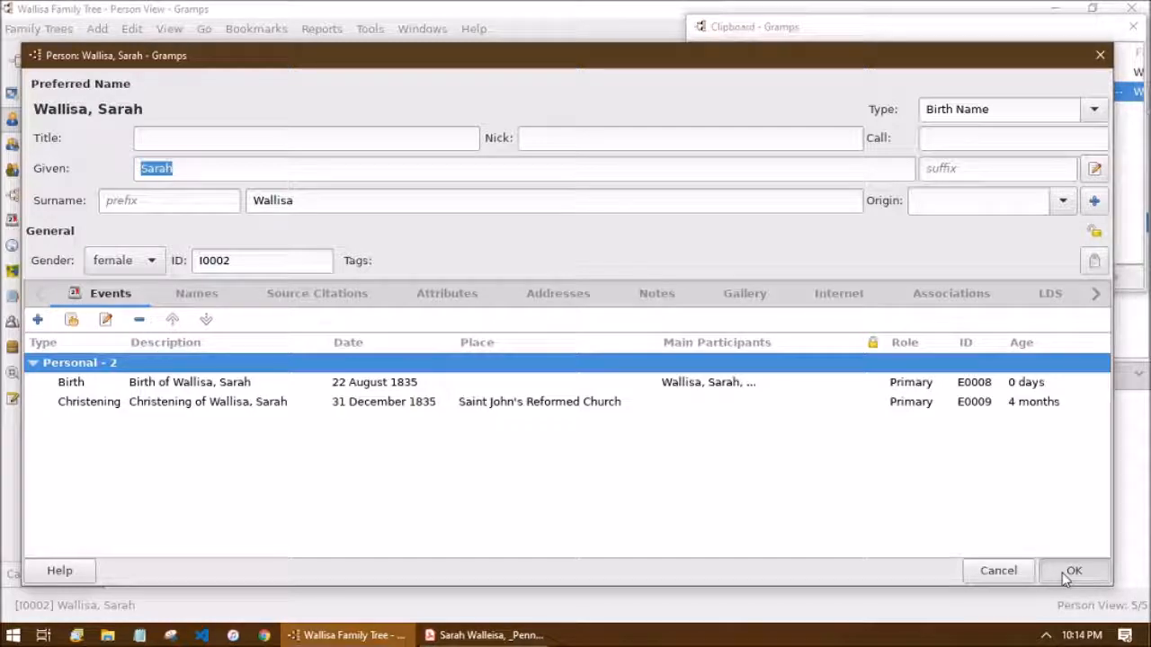
click(1065, 578)
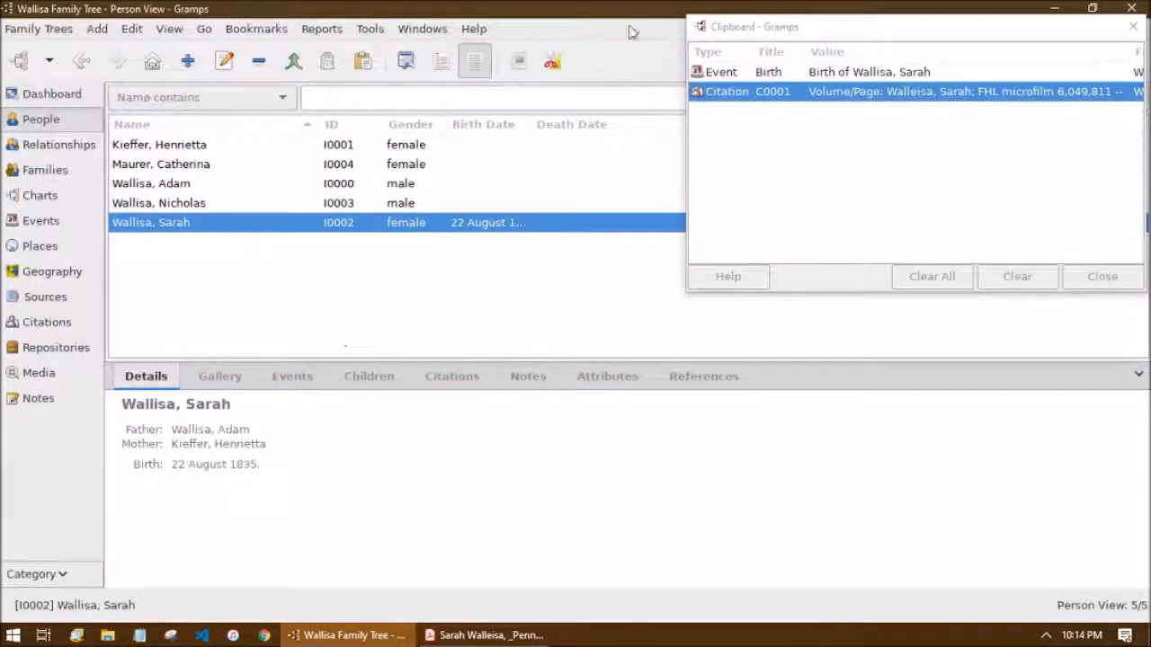
Reopen person I0002 to review the events, read the parents' names in the source PDF in Adobe Acrobat Reader, and return to Gramps
double_click(170, 226)
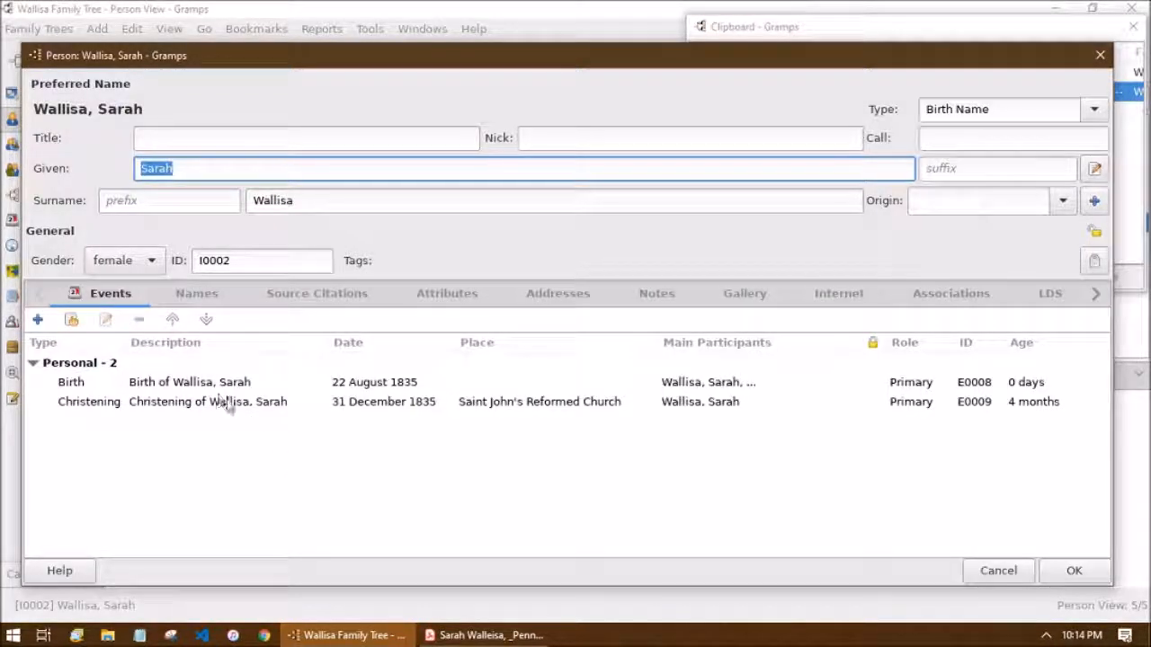
click(392, 499)
key(alt+Tab)
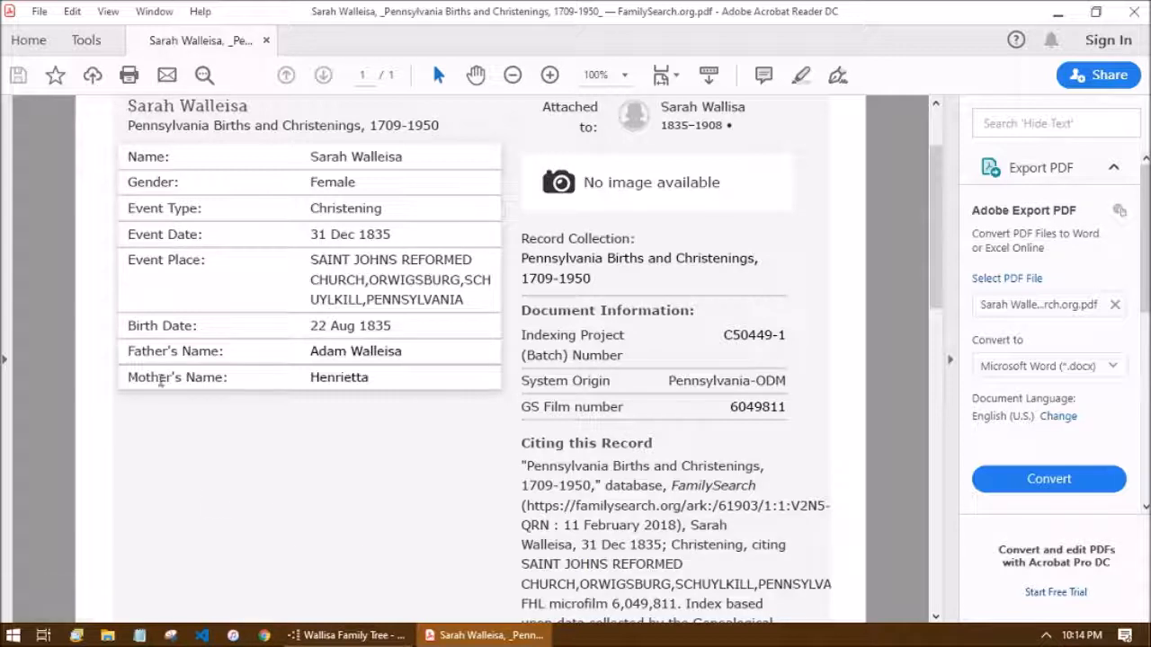
drag(126, 353, 372, 380)
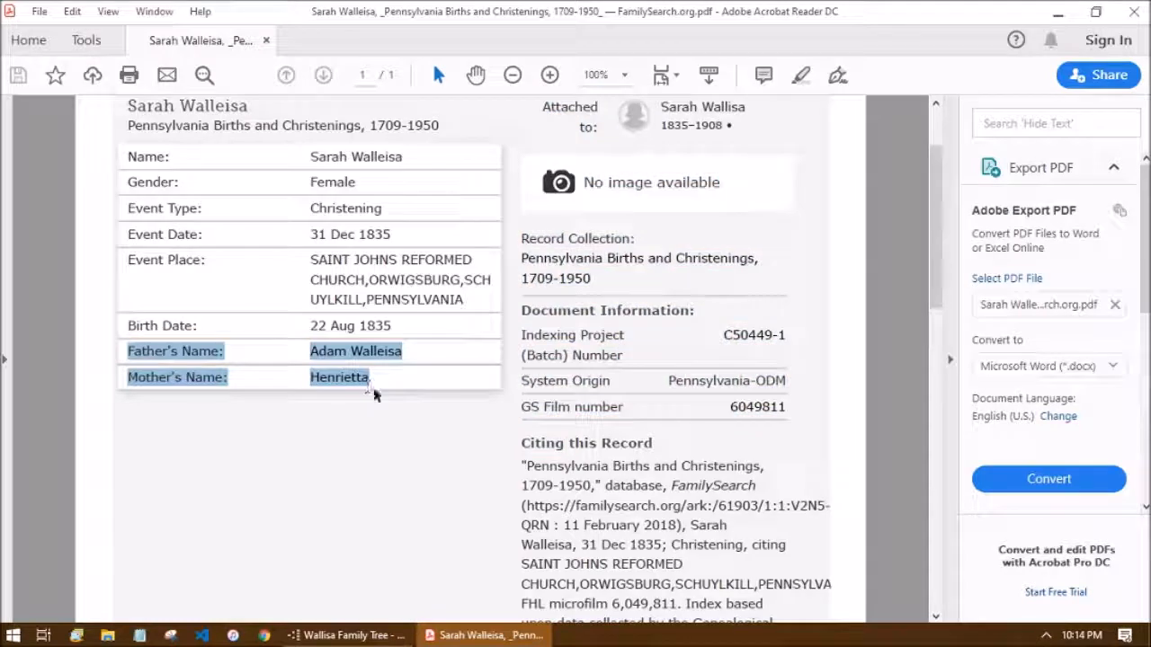
click(354, 545)
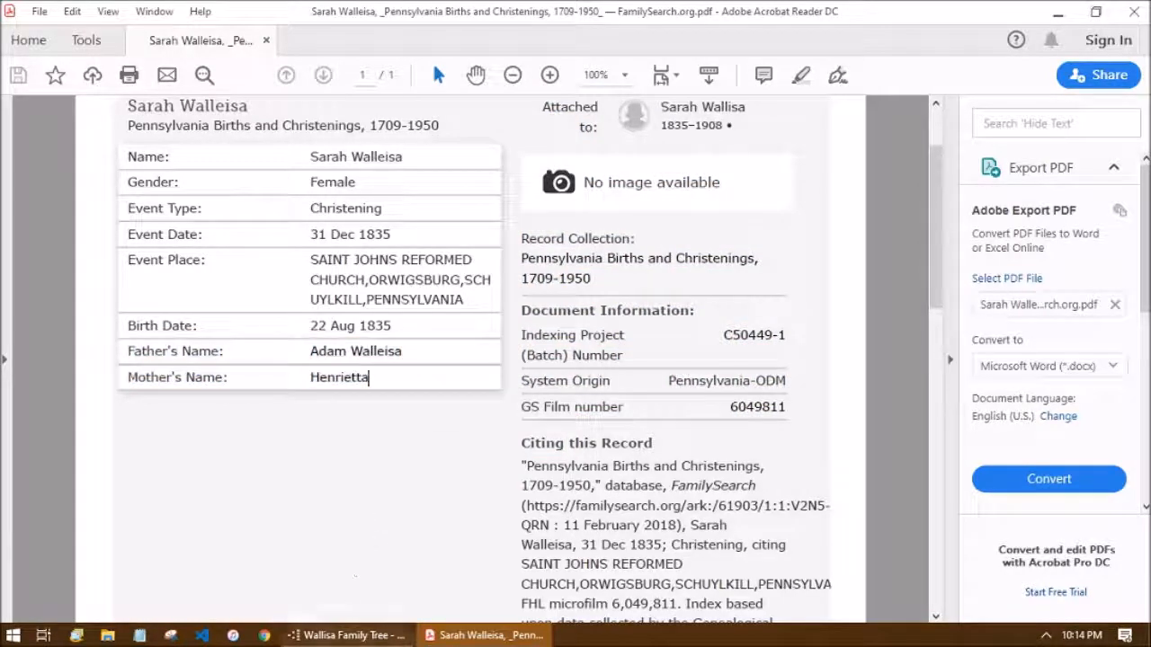
click(351, 634)
click(1052, 571)
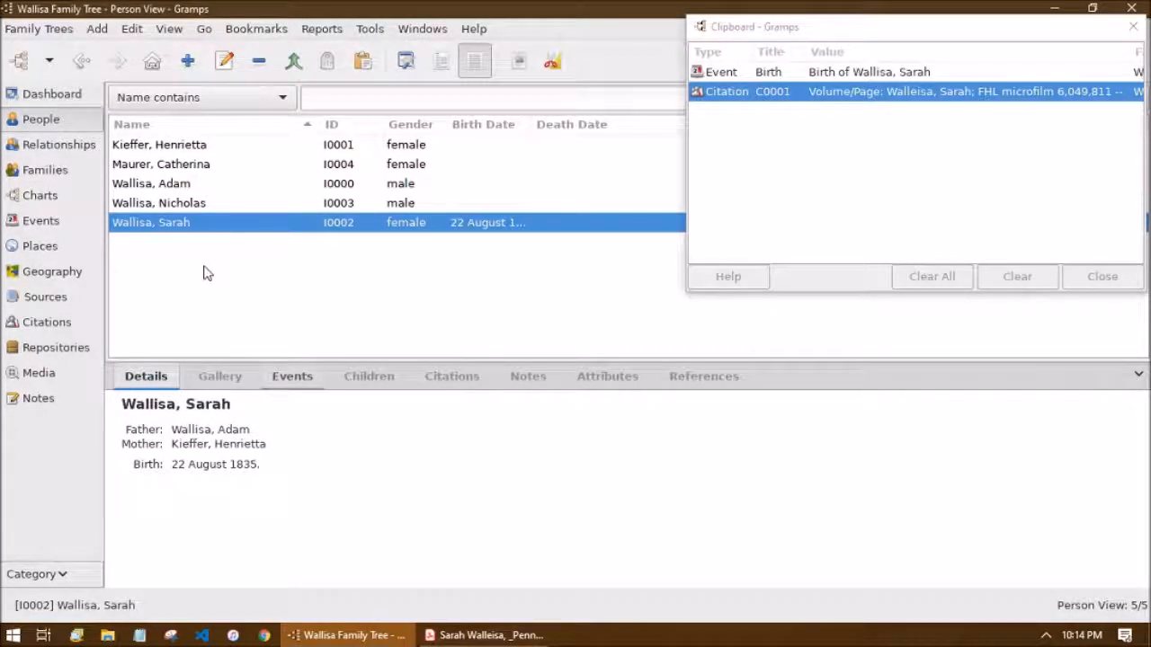
Open family F0000 and bring up the child reference of person I0002 for editing
click(54, 169)
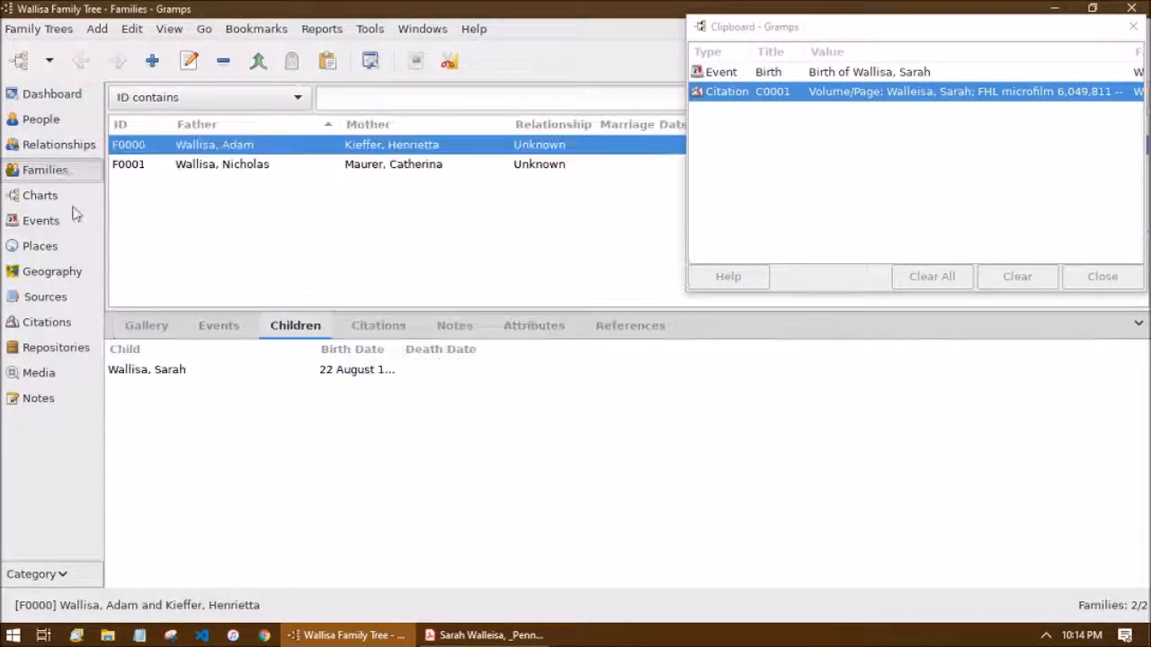
double_click(243, 150)
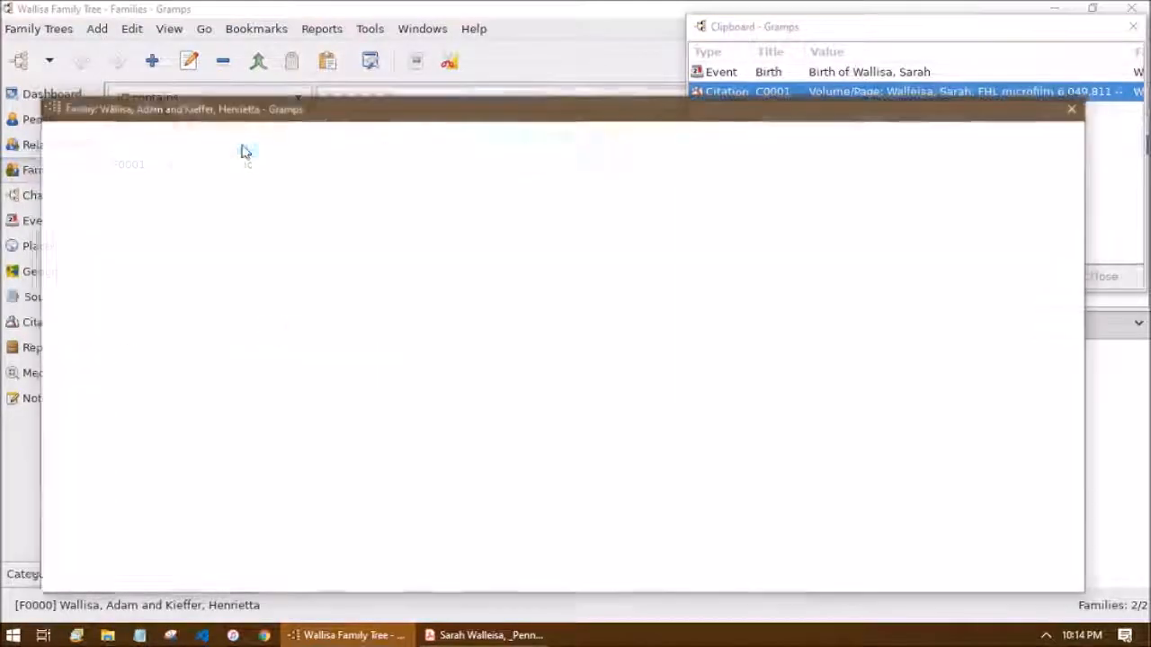
click(173, 399)
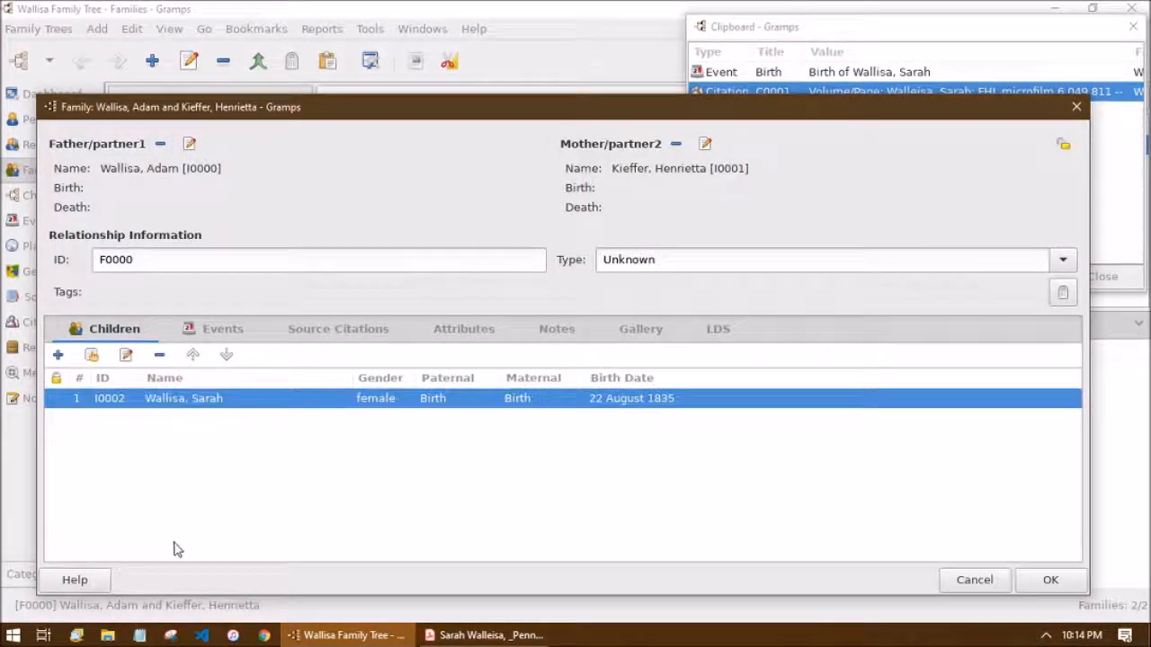
double_click(201, 400)
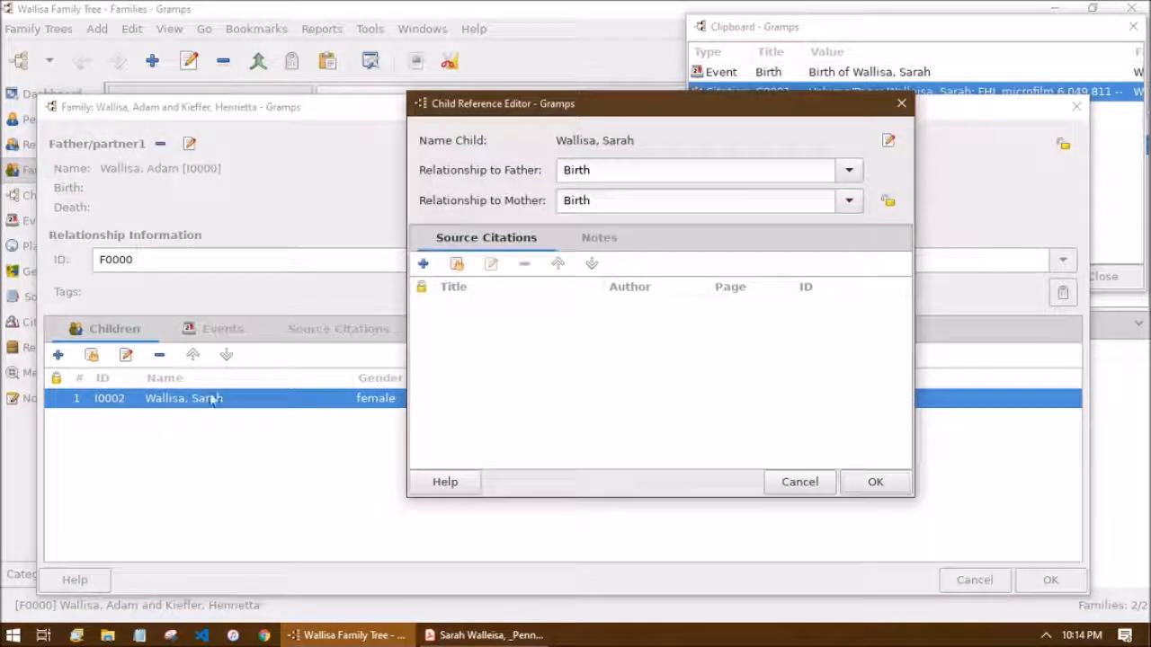
drag(548, 91, 540, 96)
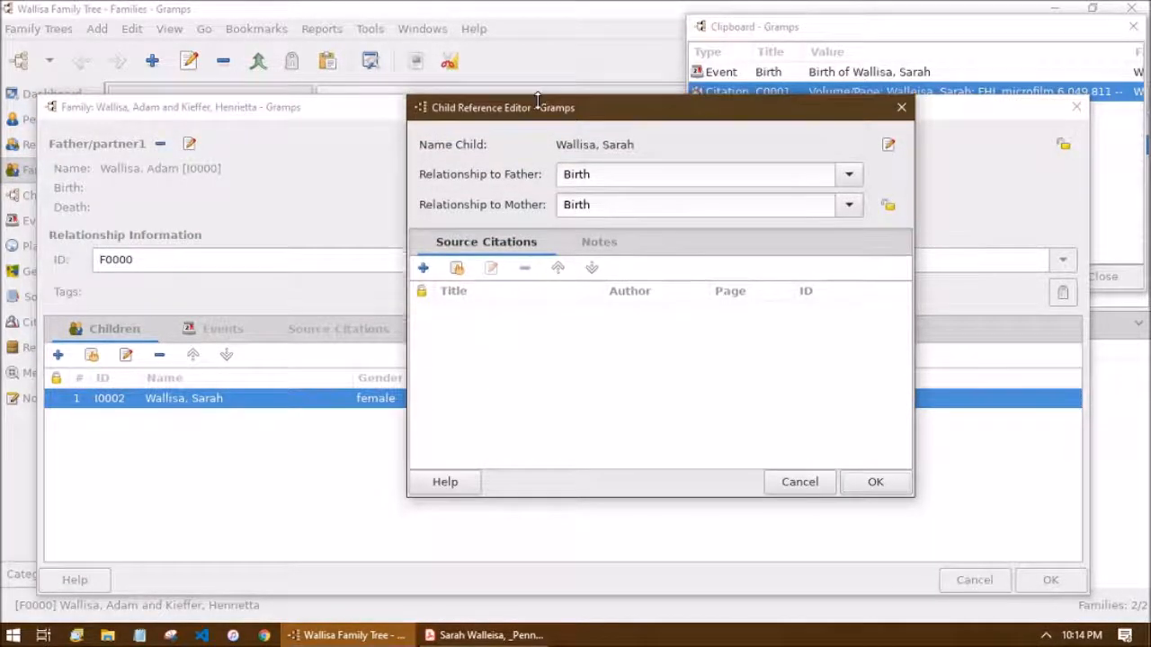
drag(598, 123, 505, 135)
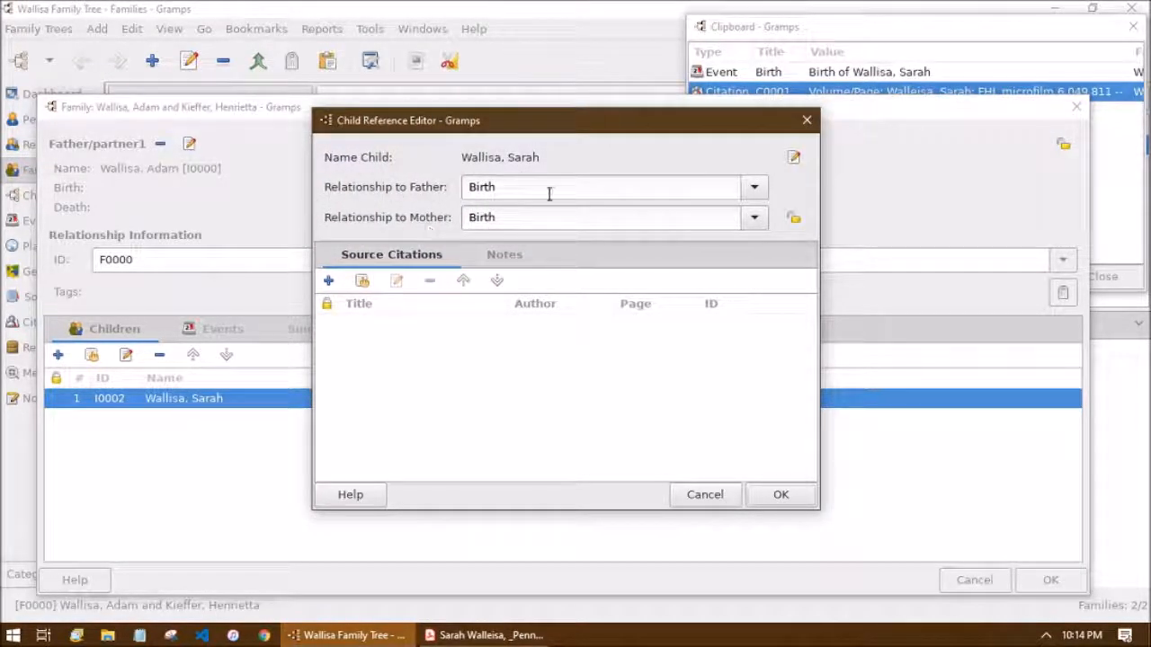
Attach source citation C0001 from the clipboard window to the child reference of I0002, and save the reference
click(363, 282)
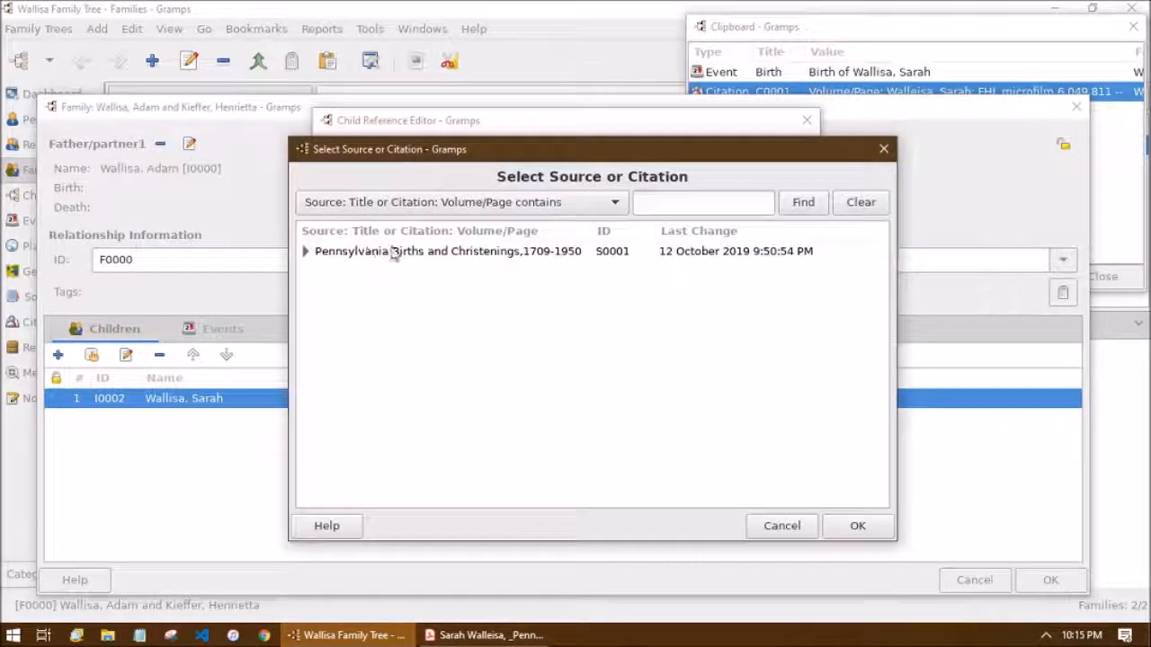
click(883, 151)
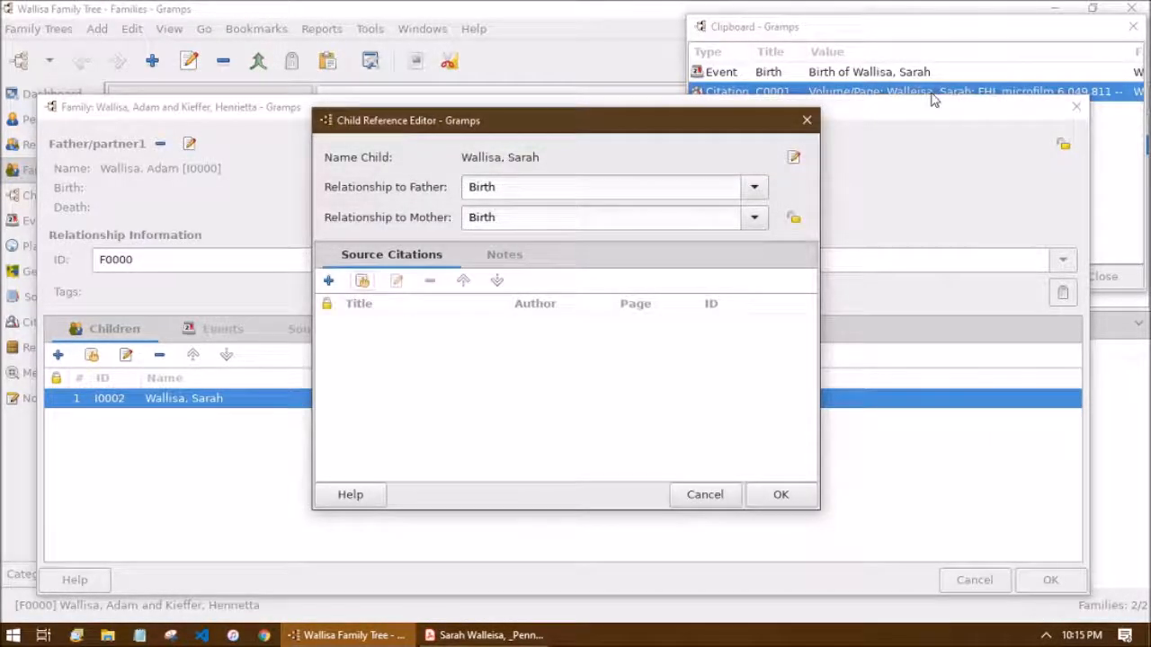
drag(872, 92, 555, 370)
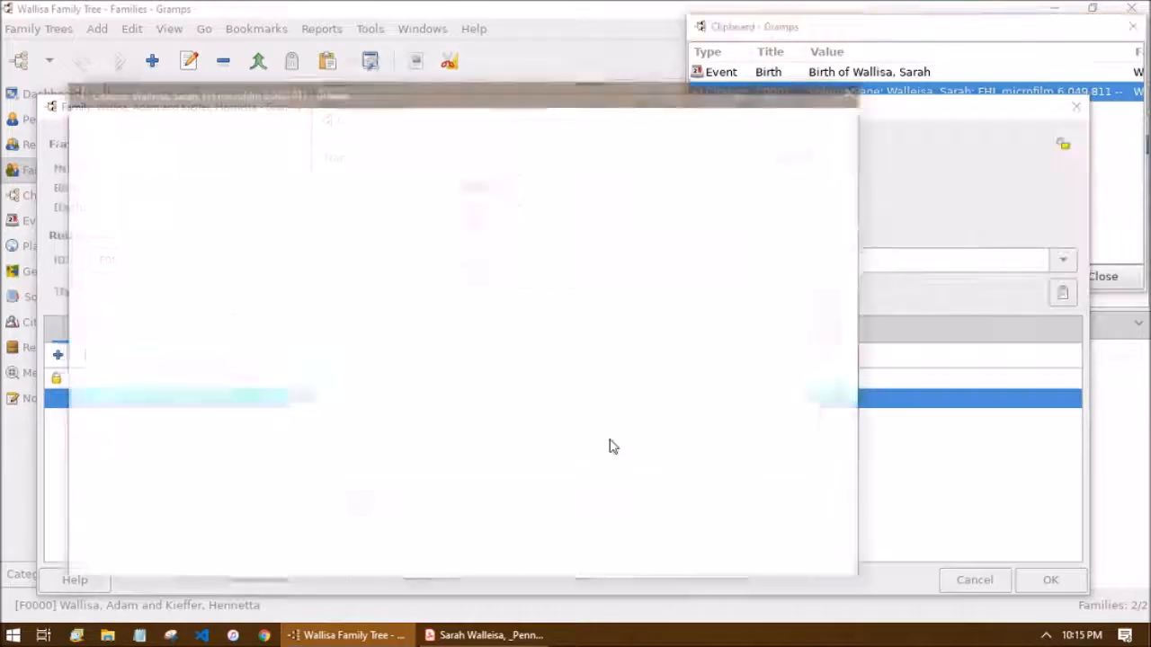
click(827, 569)
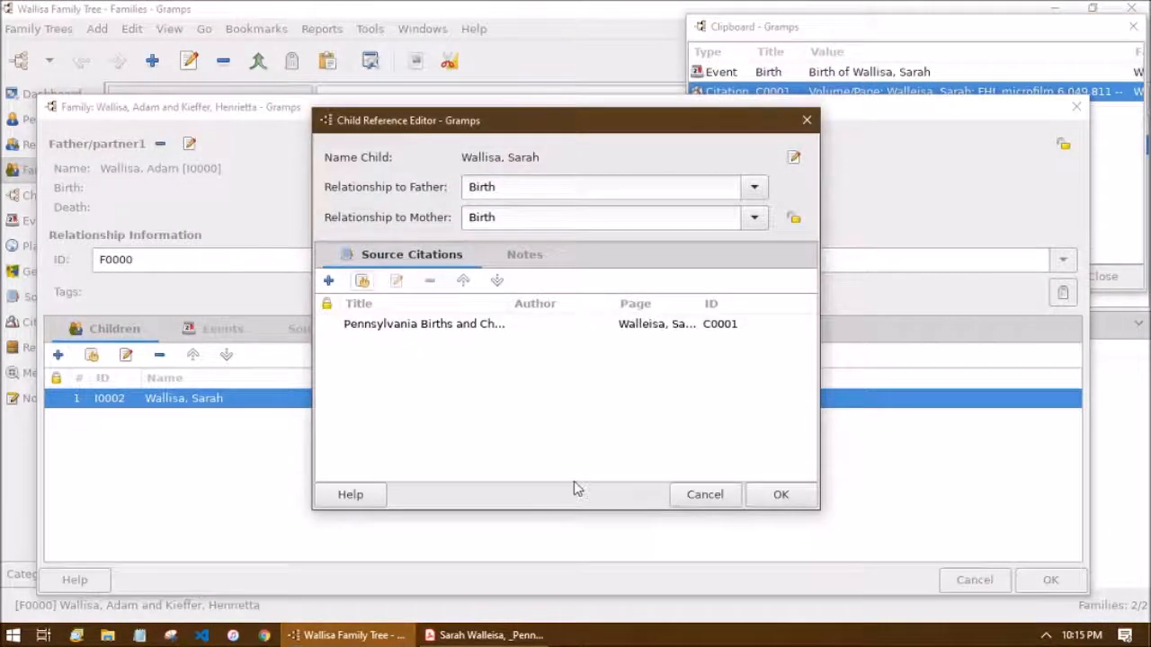
click(779, 496)
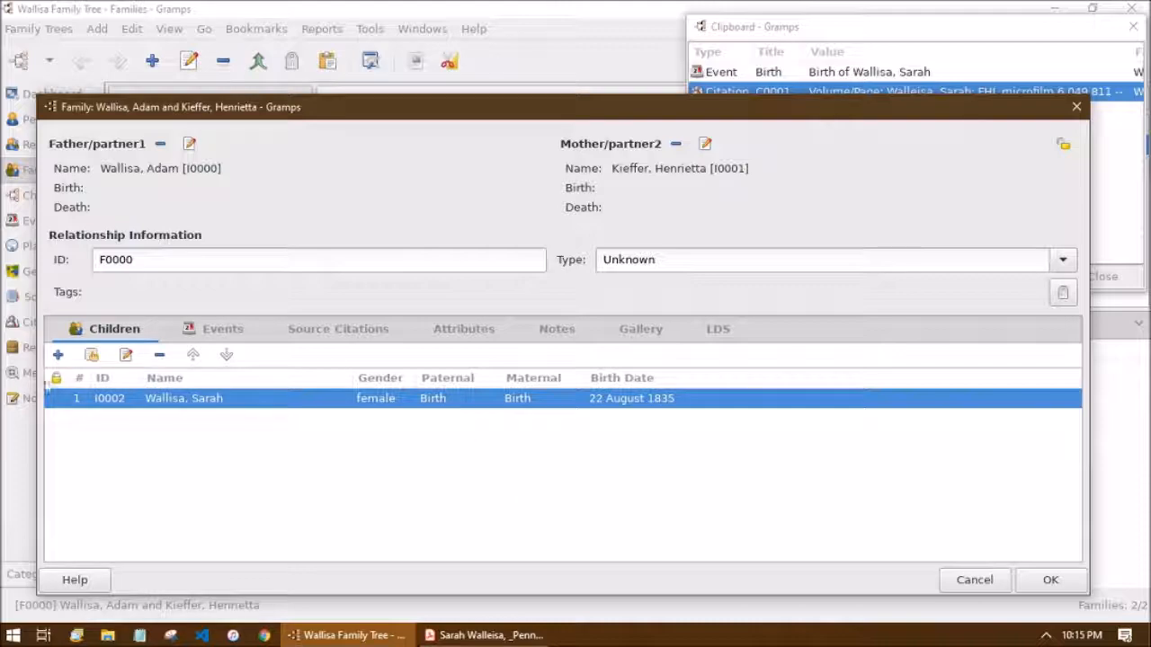
Check the parents' names in the source PDF in Adobe Acrobat Reader, return to Gramps, and reopen the child reference of I0002
click(476, 635)
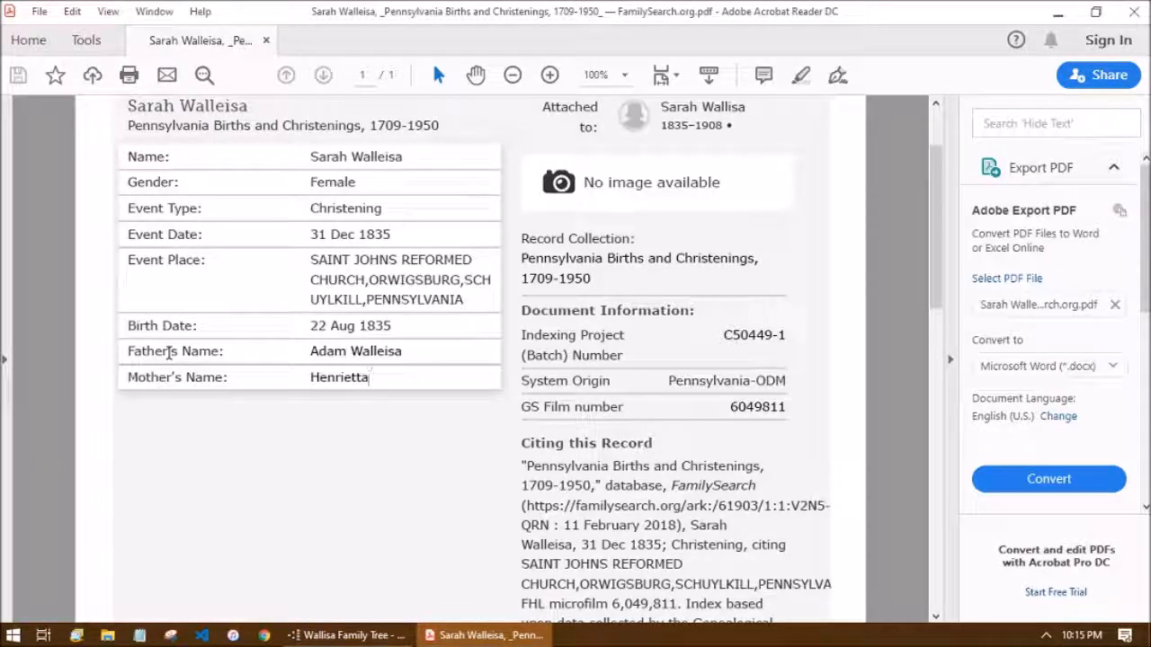
click(349, 634)
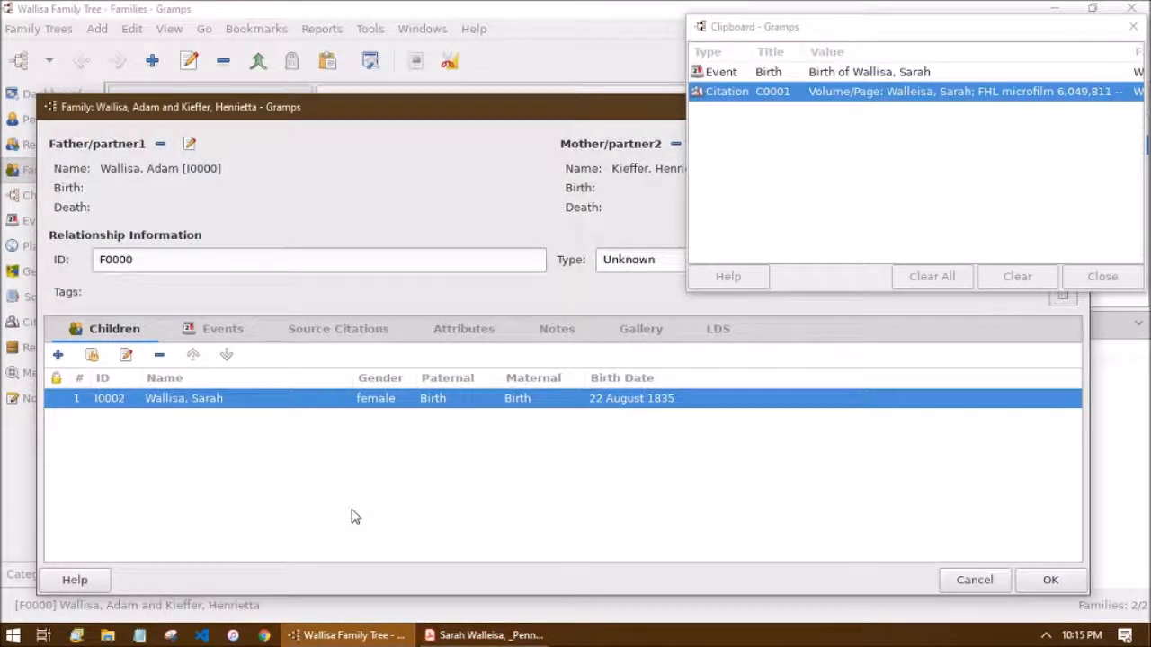
double_click(345, 406)
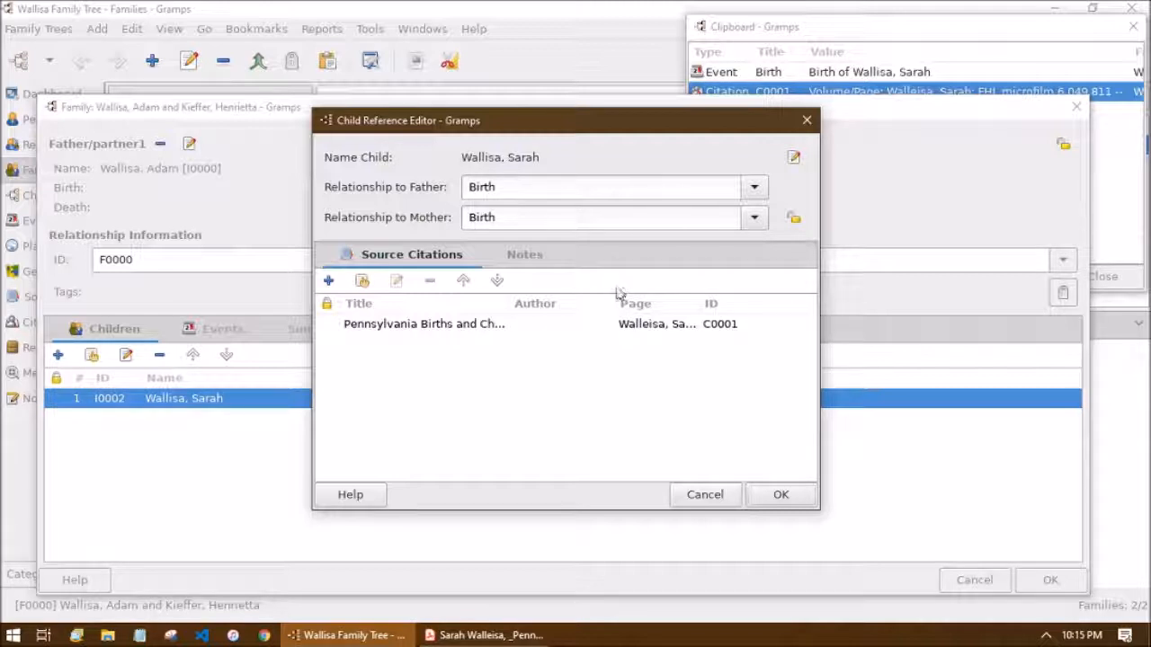
Choose Birth as the child's relationship to the father, and save the child reference and family F0000
click(749, 187)
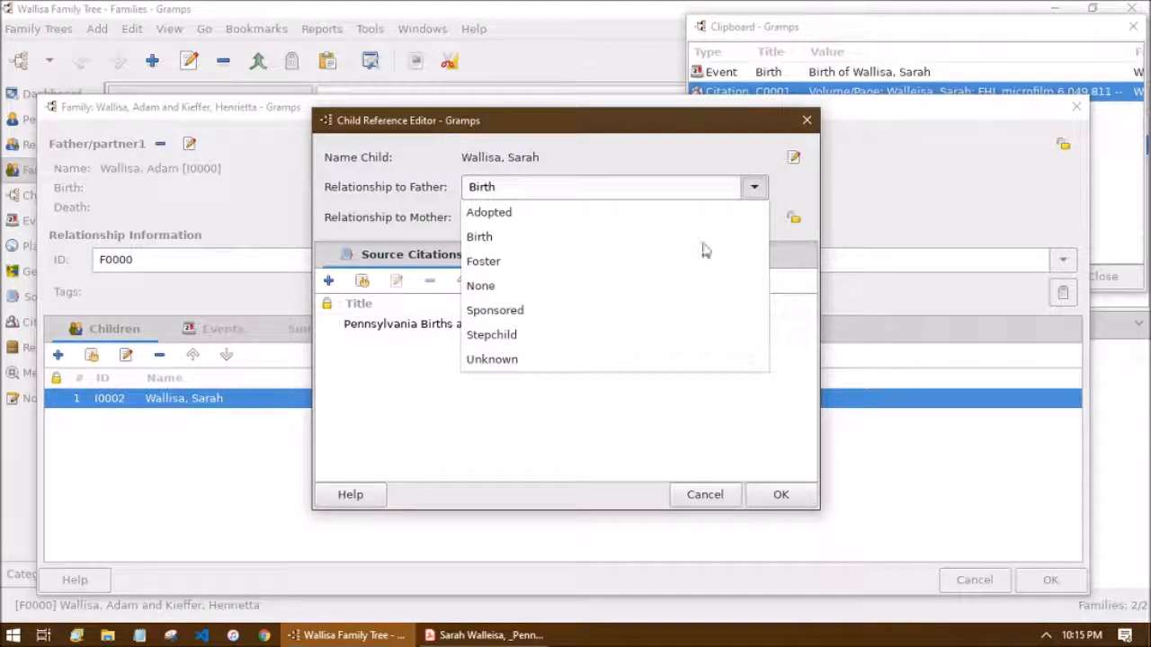
click(583, 236)
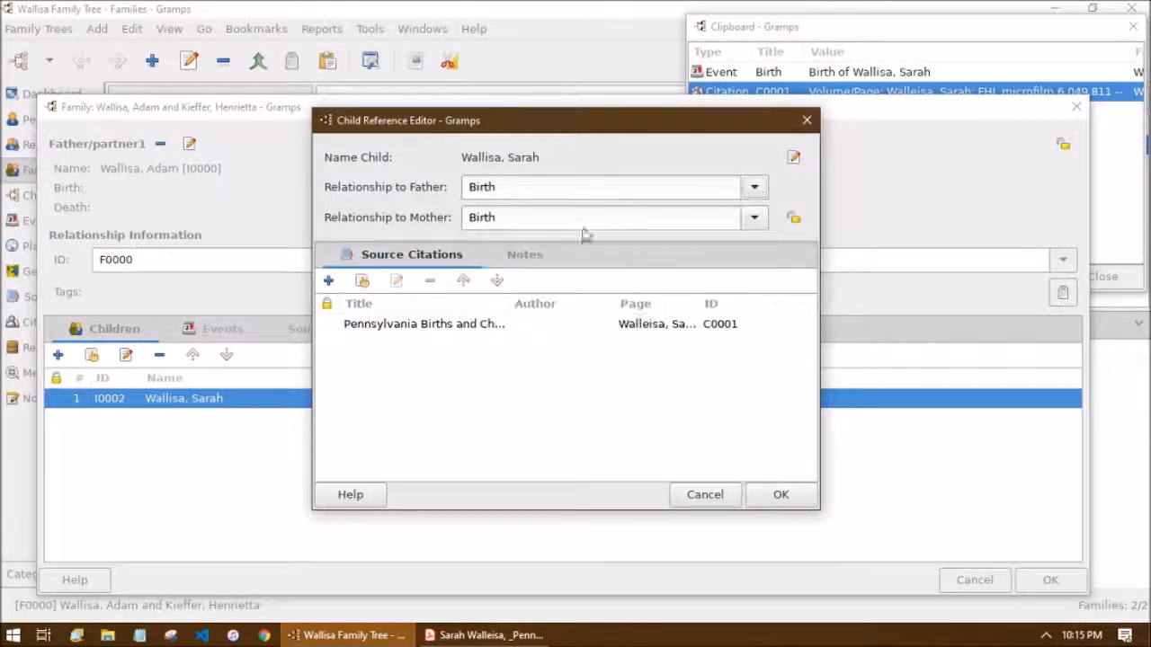
click(542, 413)
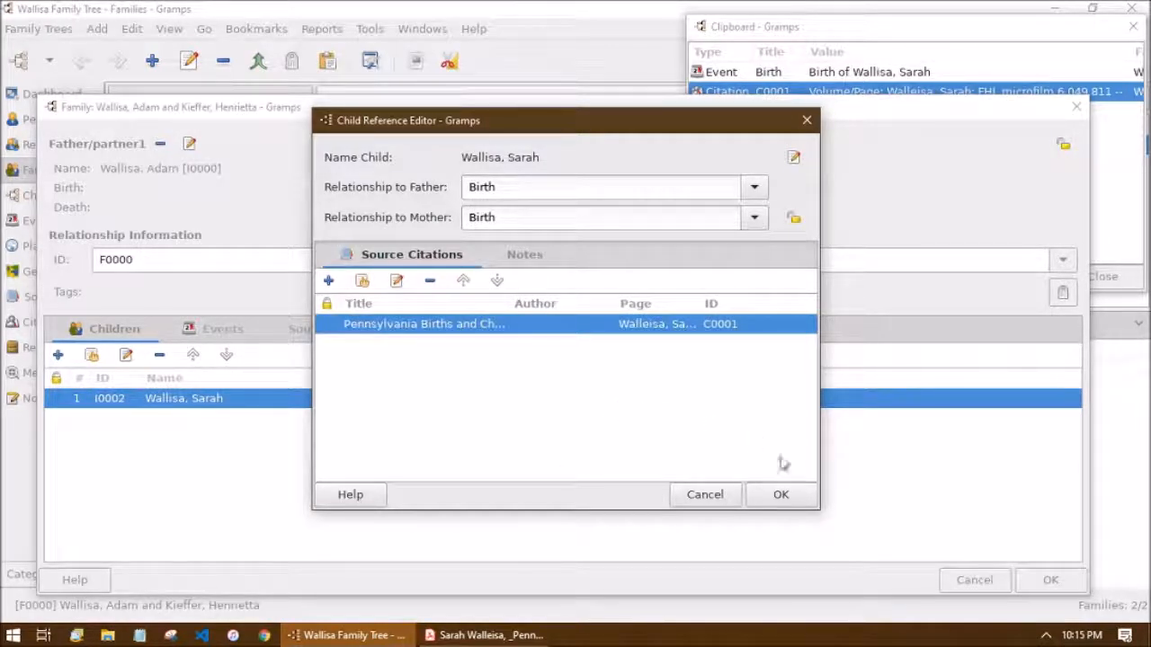
click(795, 493)
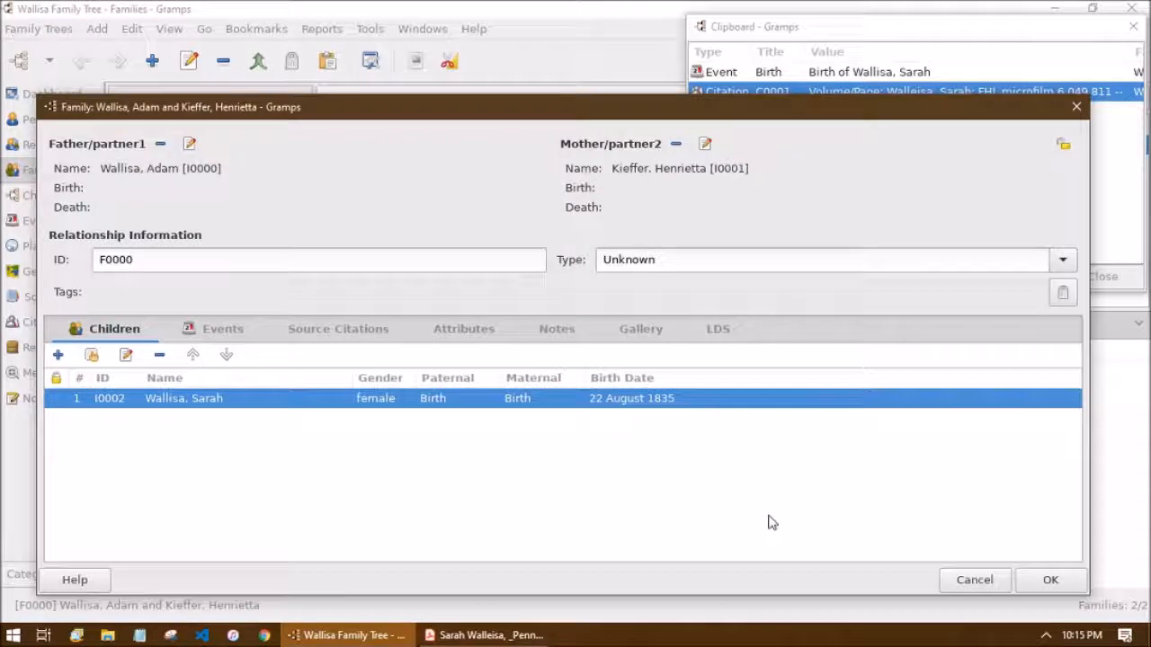
click(1050, 580)
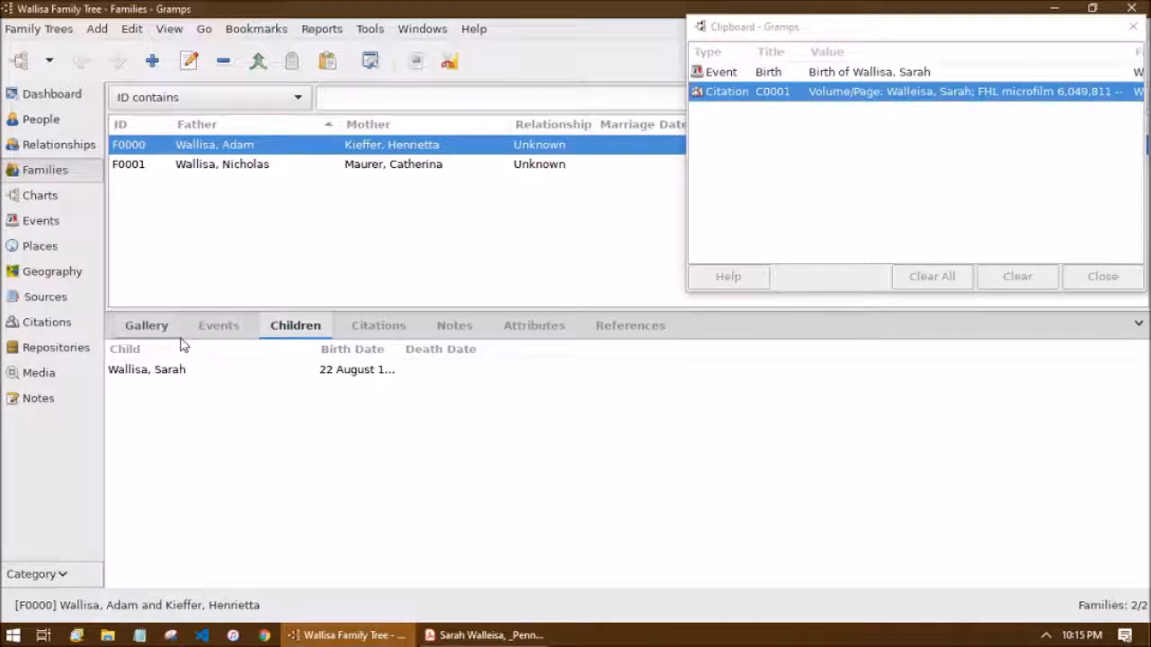
Close the clipboard window, and open citation C0001 under source S0001 to examine its references
click(51, 326)
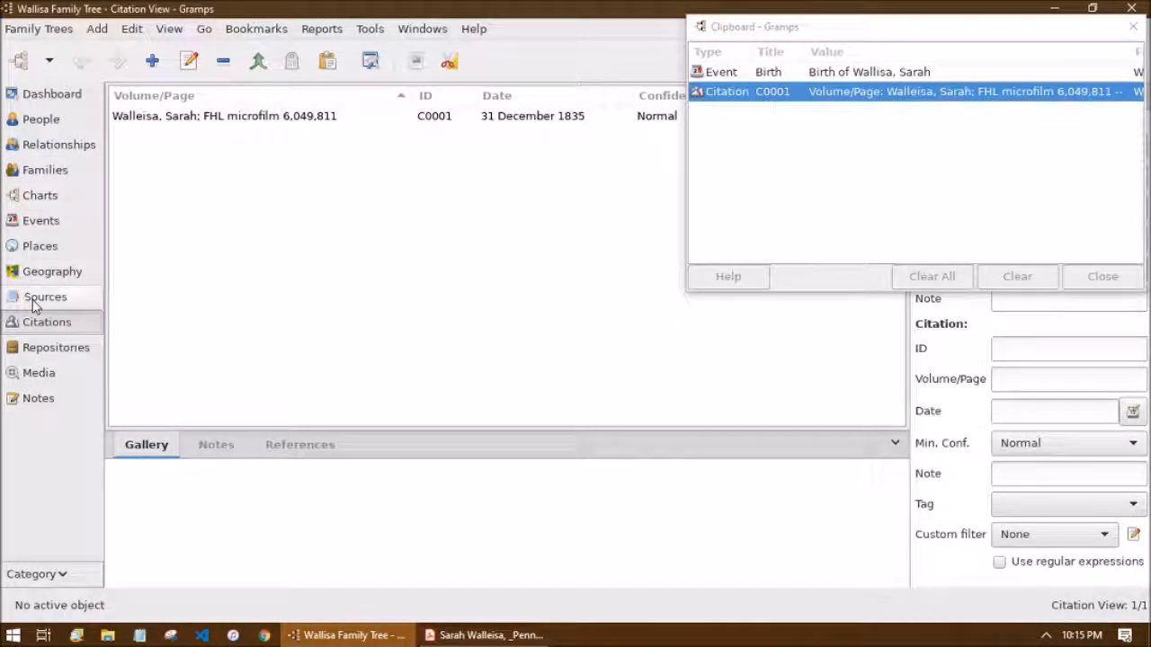
click(33, 301)
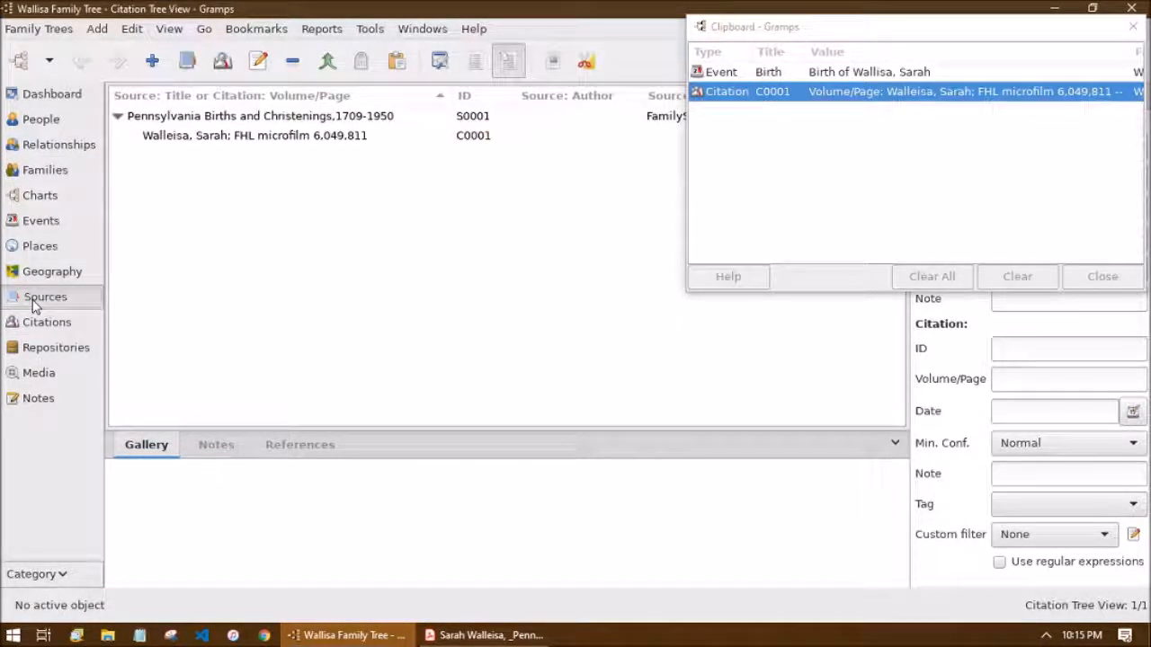
click(234, 137)
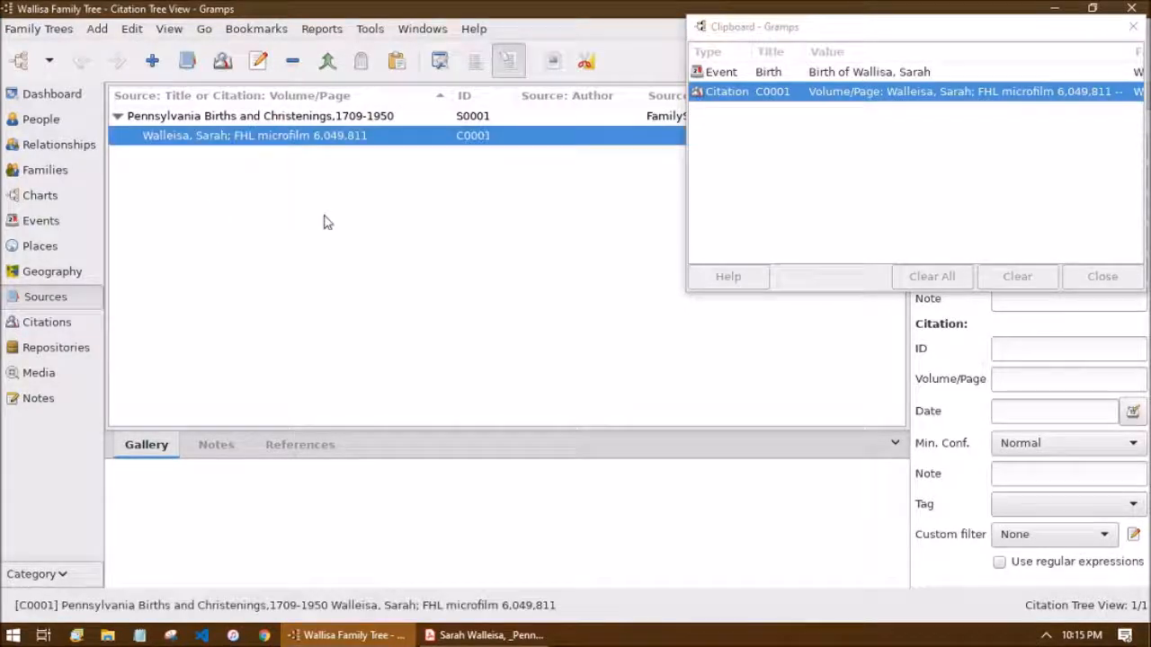
click(1133, 28)
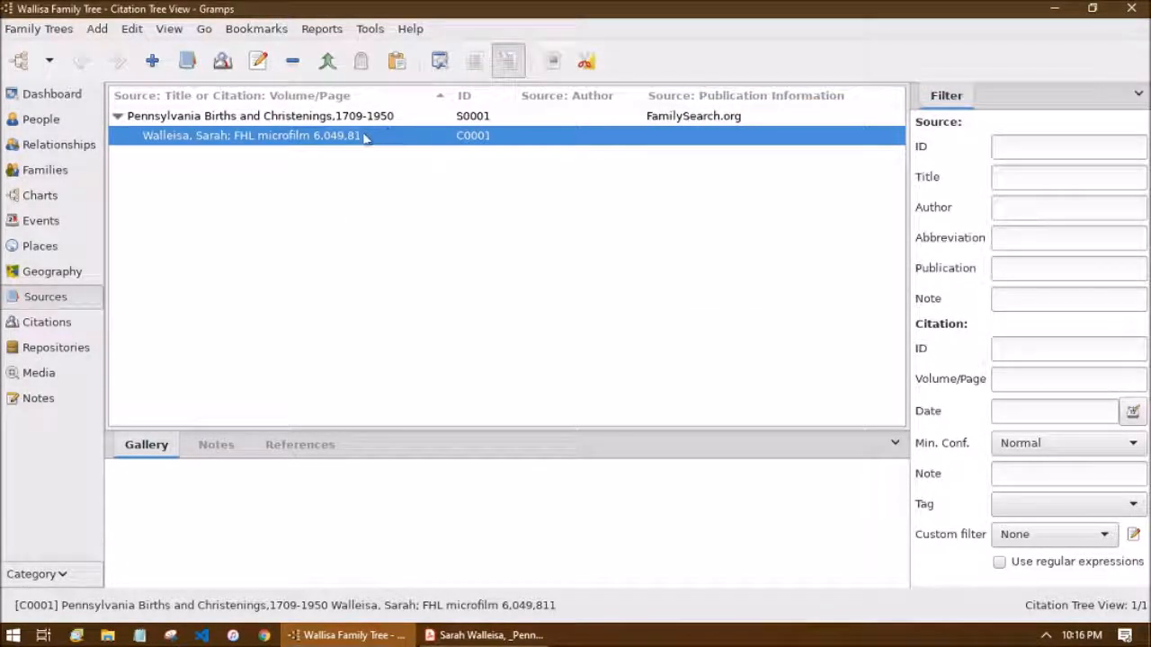
double_click(364, 135)
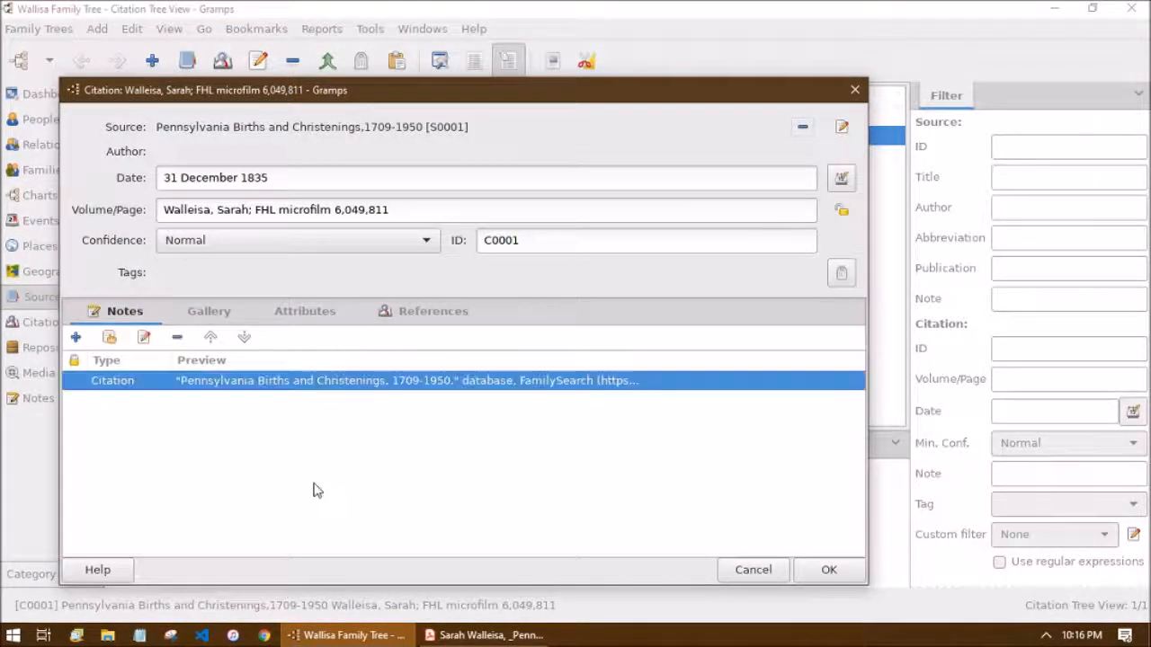
click(434, 316)
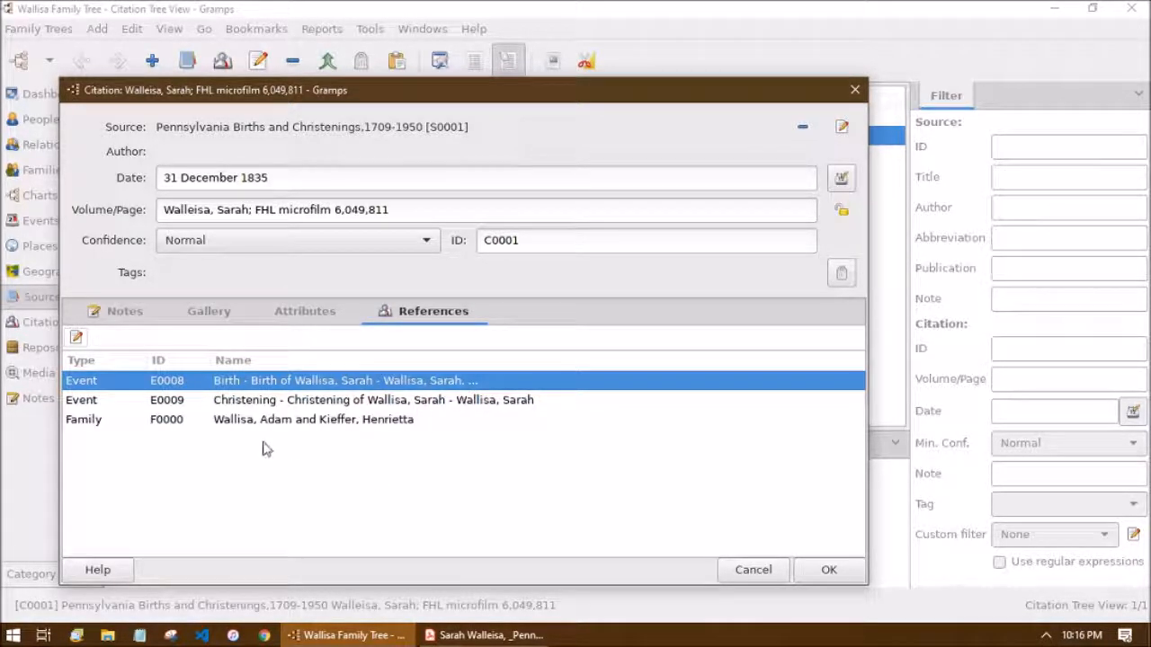
Inspect christening event E0009 and its source citation from the citation's references, and leave it without saving
double_click(267, 400)
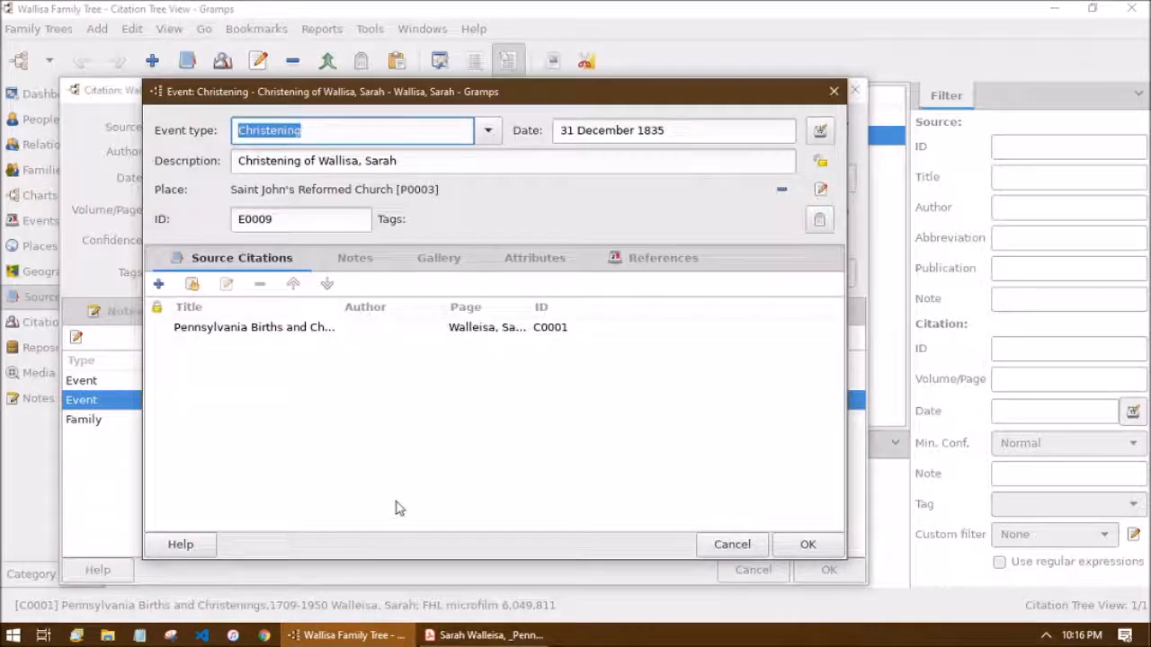
click(447, 458)
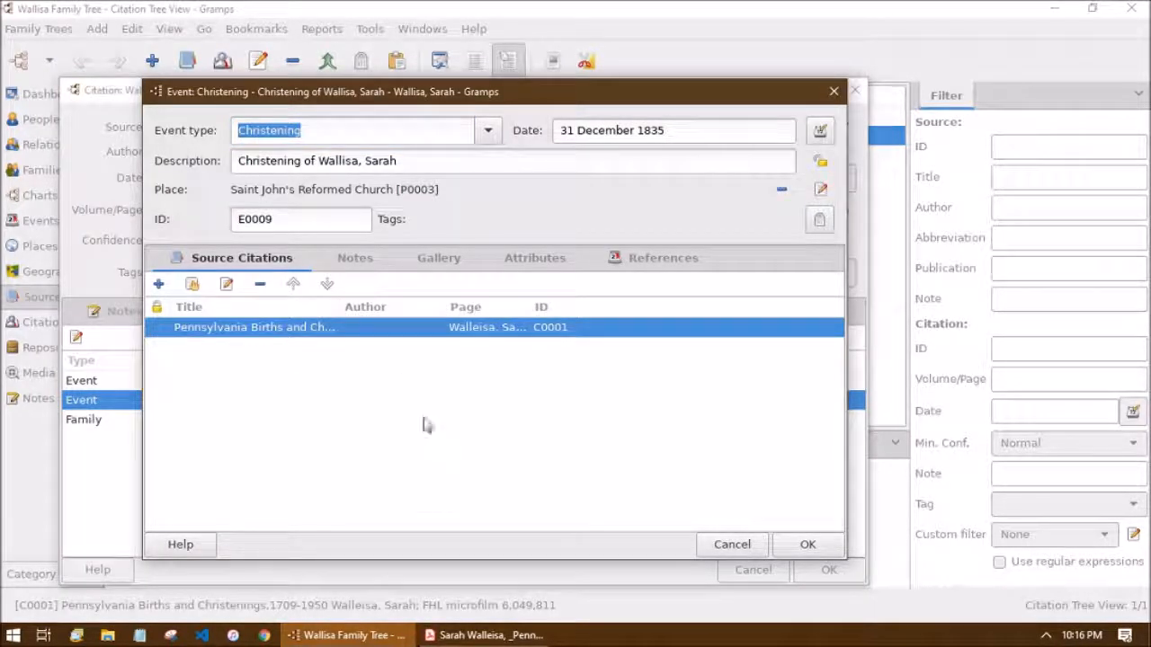
click(732, 544)
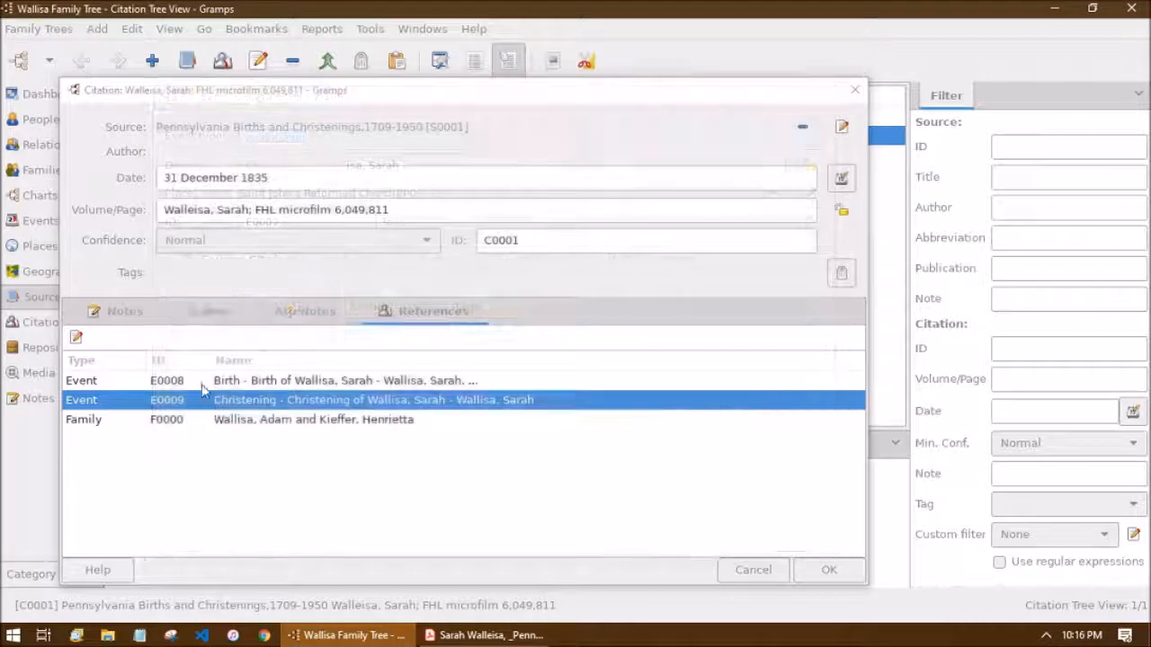
Open birth event E0008 from the citation's references, examine which records refer to it, and close it
click(212, 381)
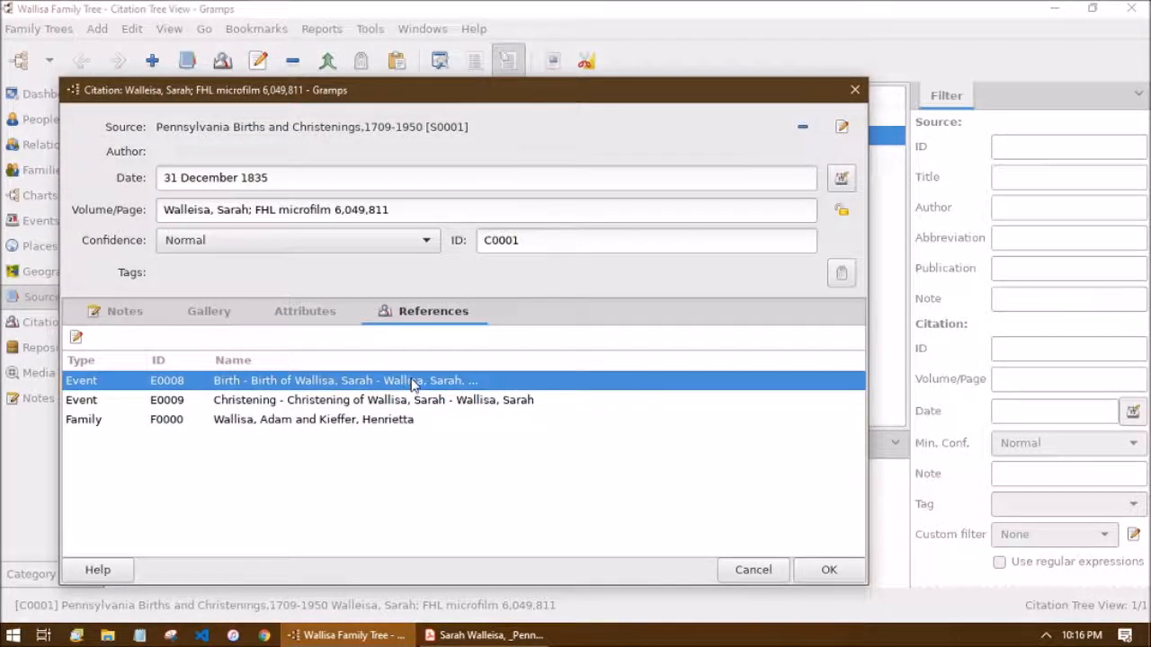
double_click(413, 382)
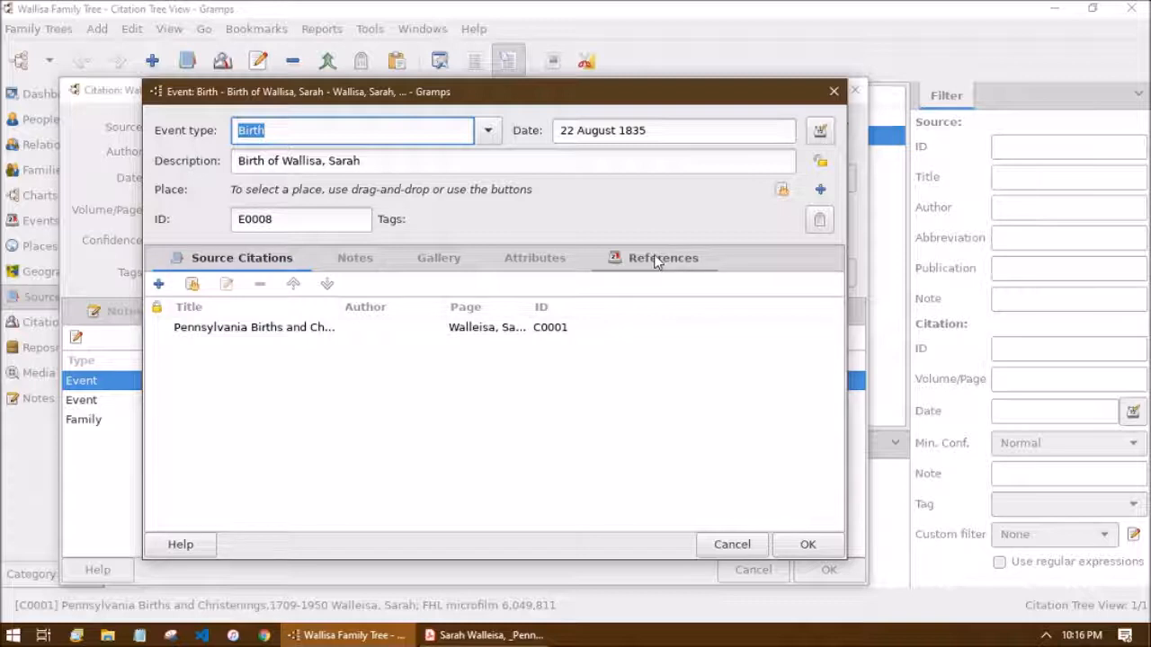
click(655, 261)
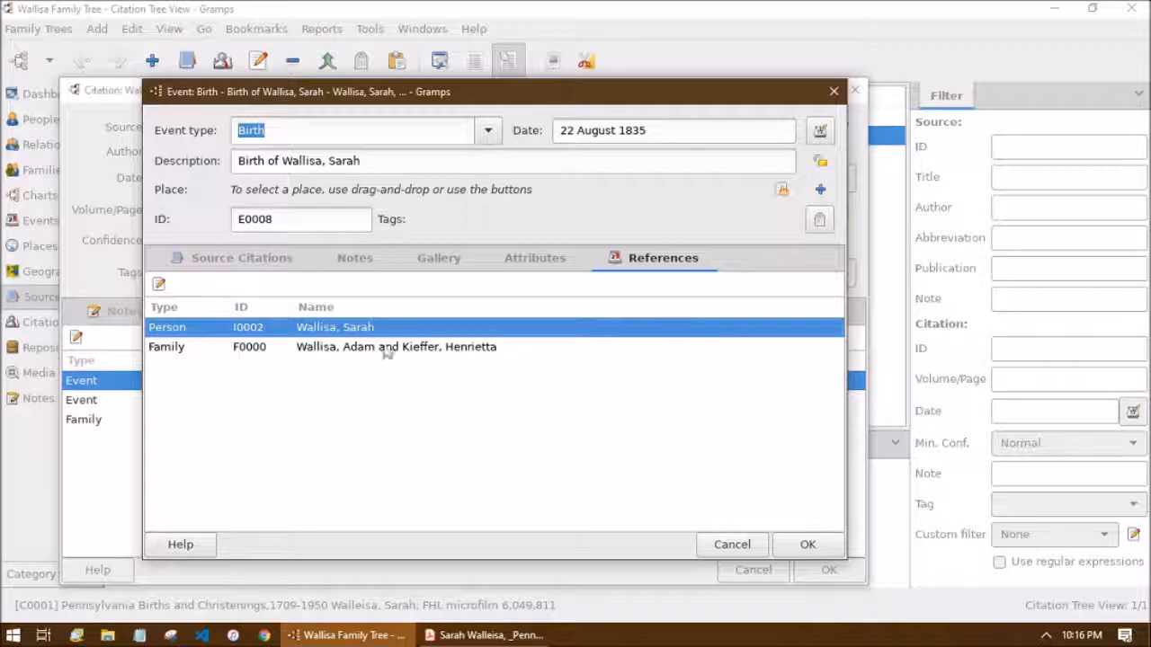
click(807, 546)
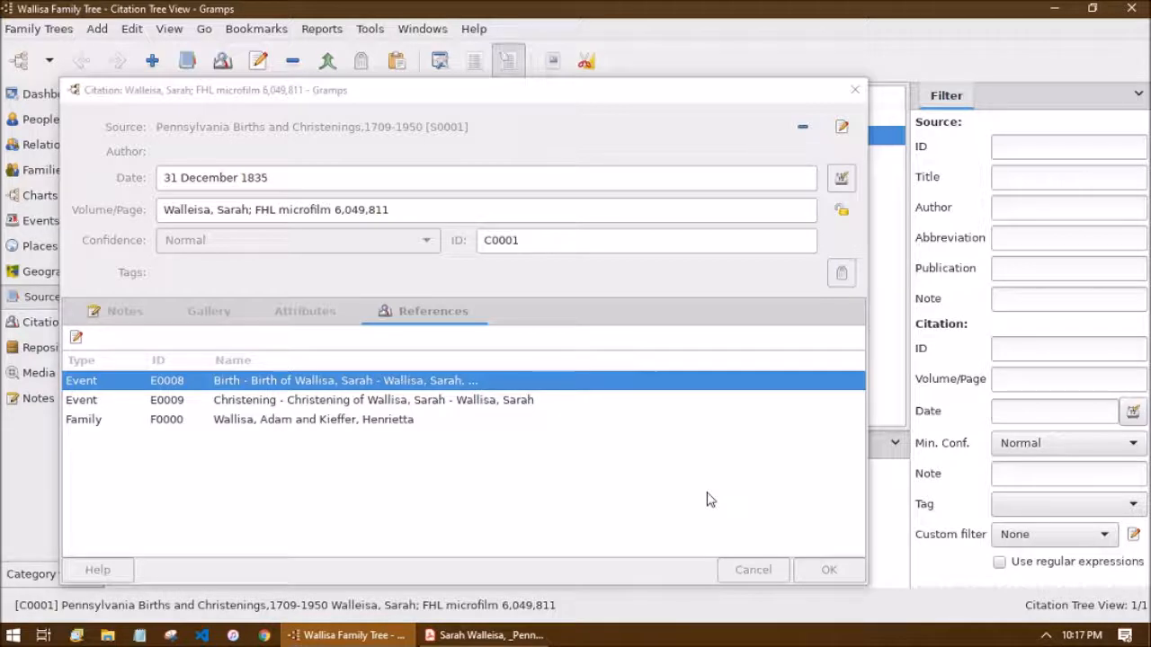
Close citation C0001 and switch to the source PDF in Adobe Acrobat Reader
click(304, 403)
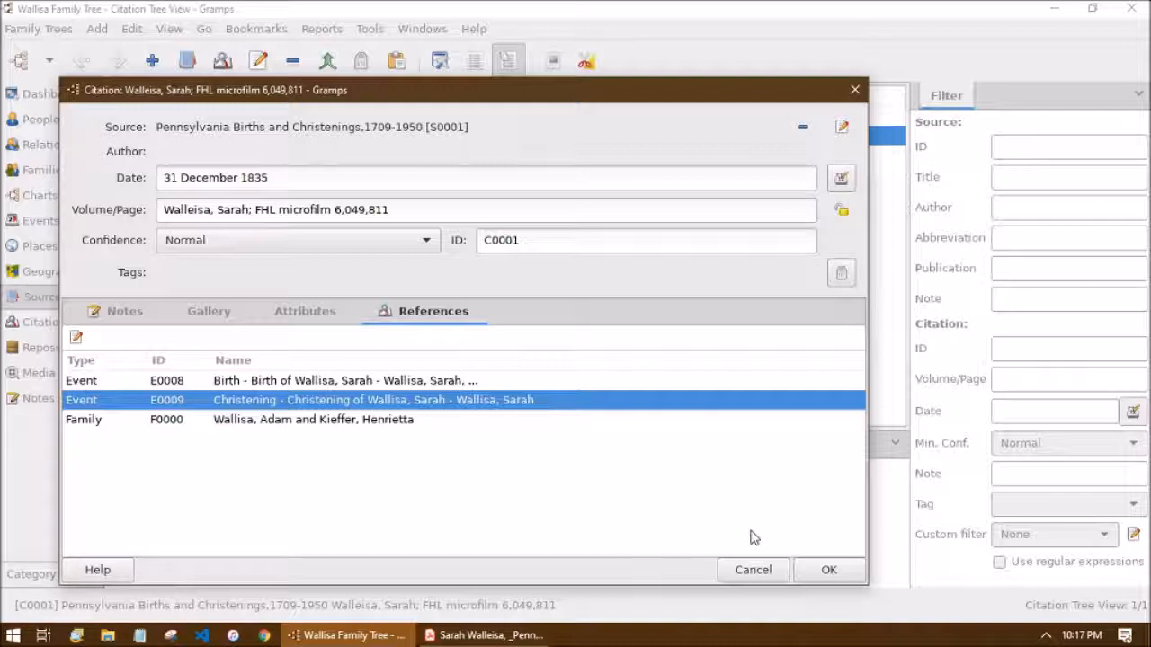
click(827, 573)
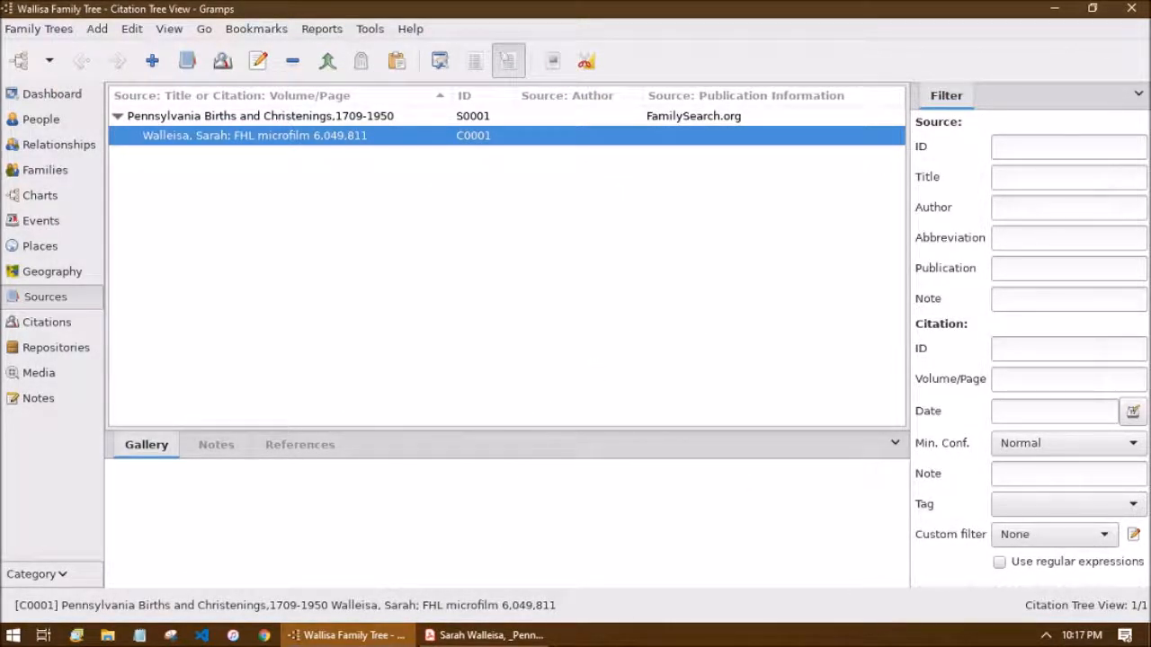
click(485, 635)
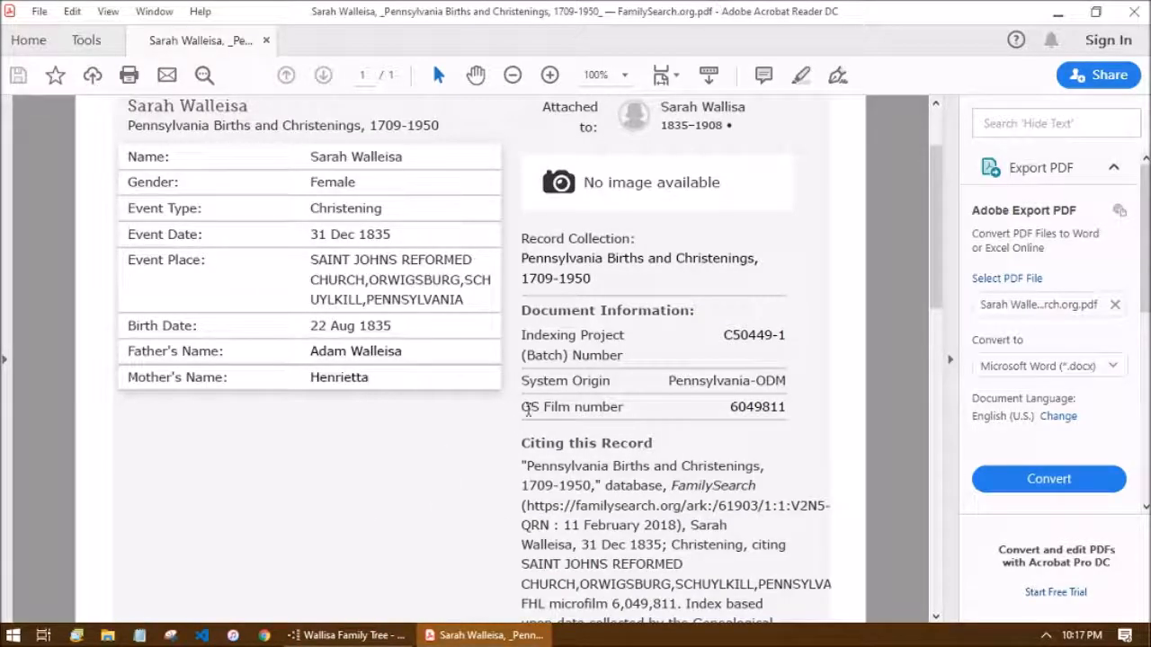
Open the Ohio, County Marriages, 1789-2013 PDF from the desktop in Adobe Acrobat Reader
click(348, 633)
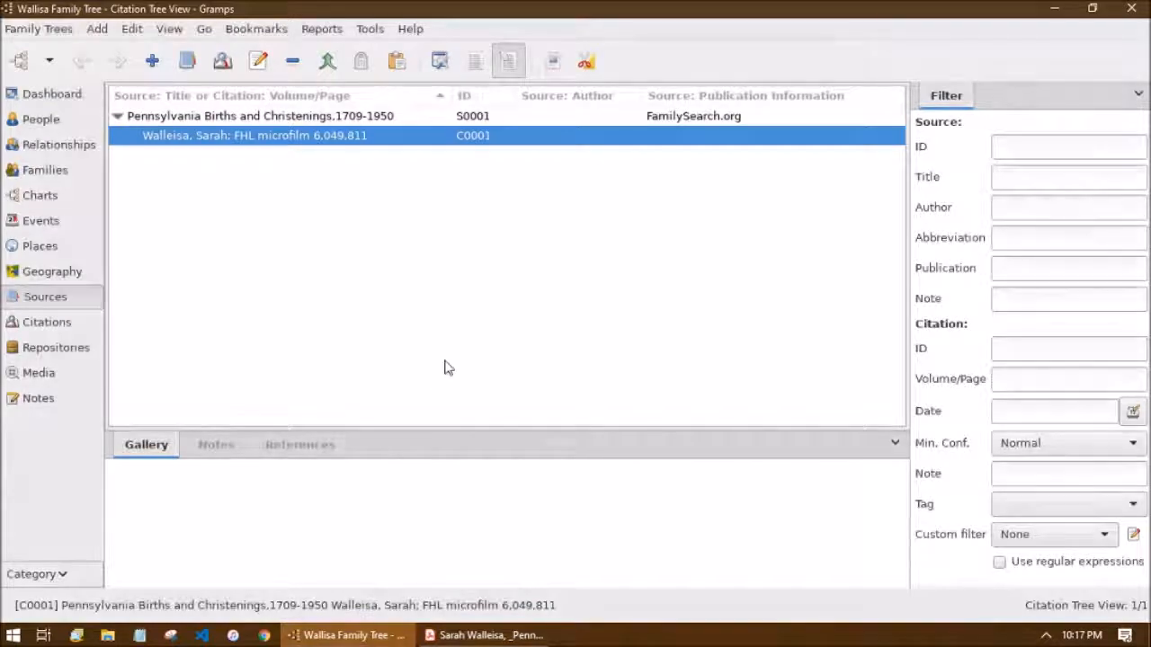
click(1149, 638)
click(210, 312)
click(36, 483)
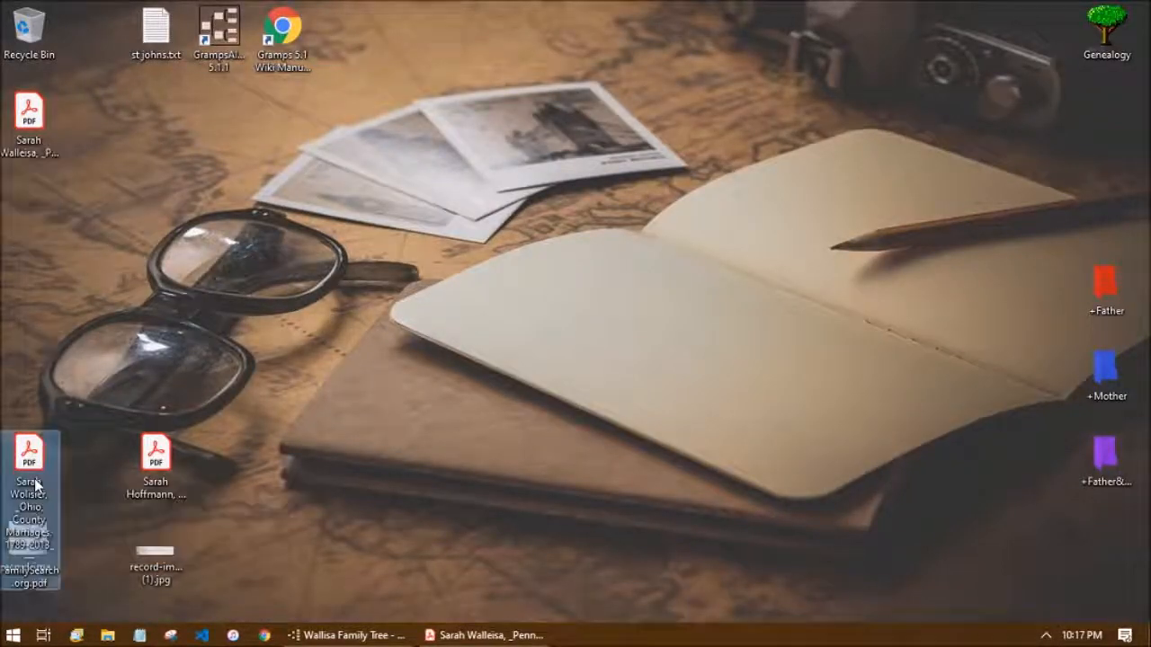
double_click(36, 484)
click(382, 636)
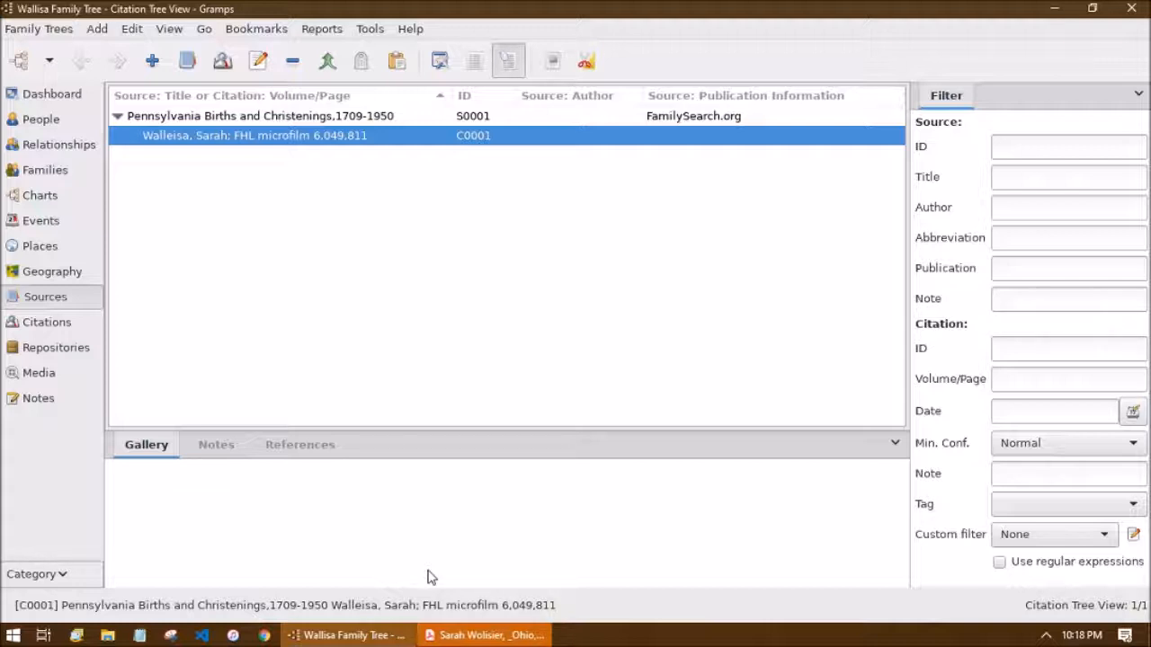
click(486, 634)
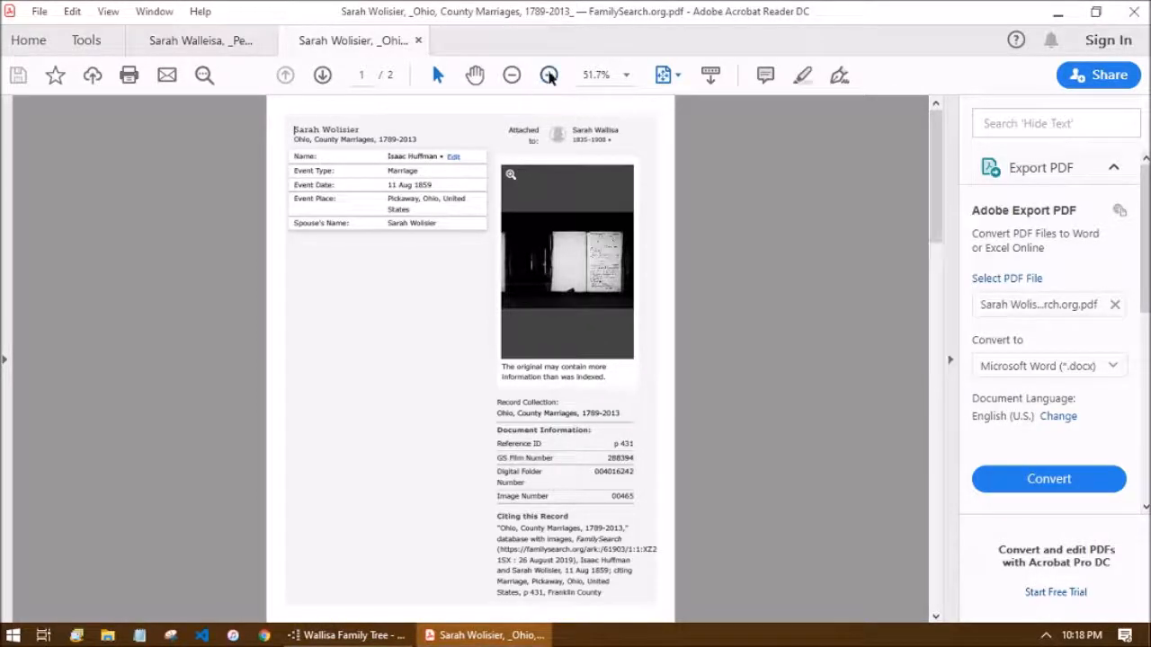
Examine the marriage PDF's event date, place and spouse, along with its record collection and document information
click(549, 75)
click(548, 75)
click(549, 75)
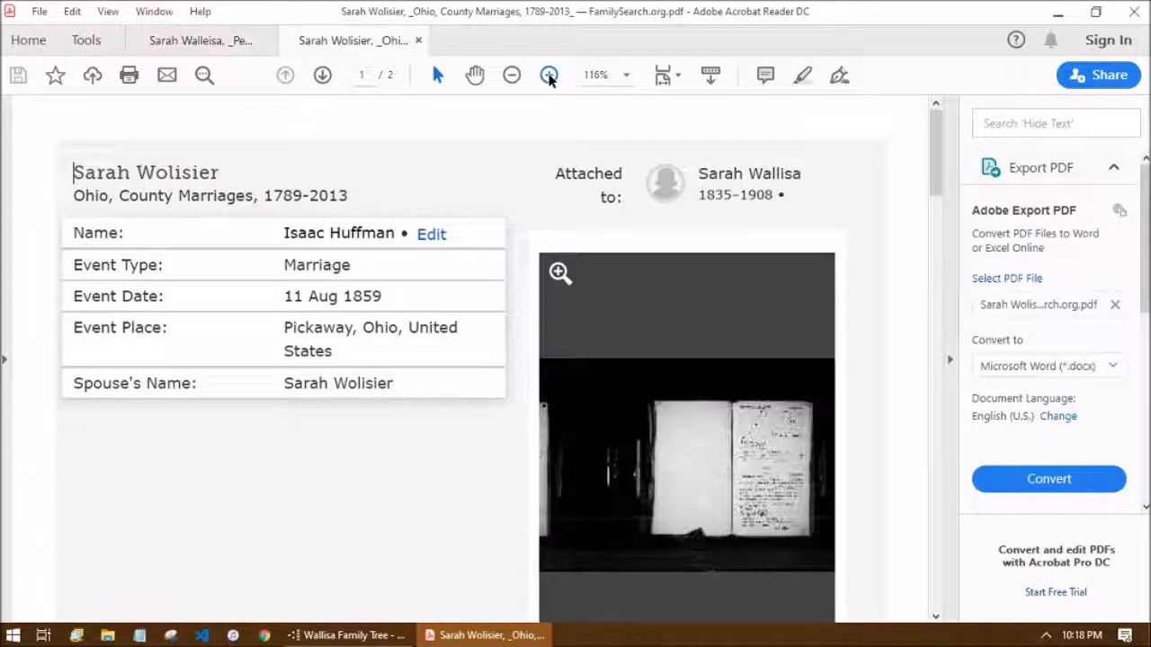
scroll(516, 188, down, 2)
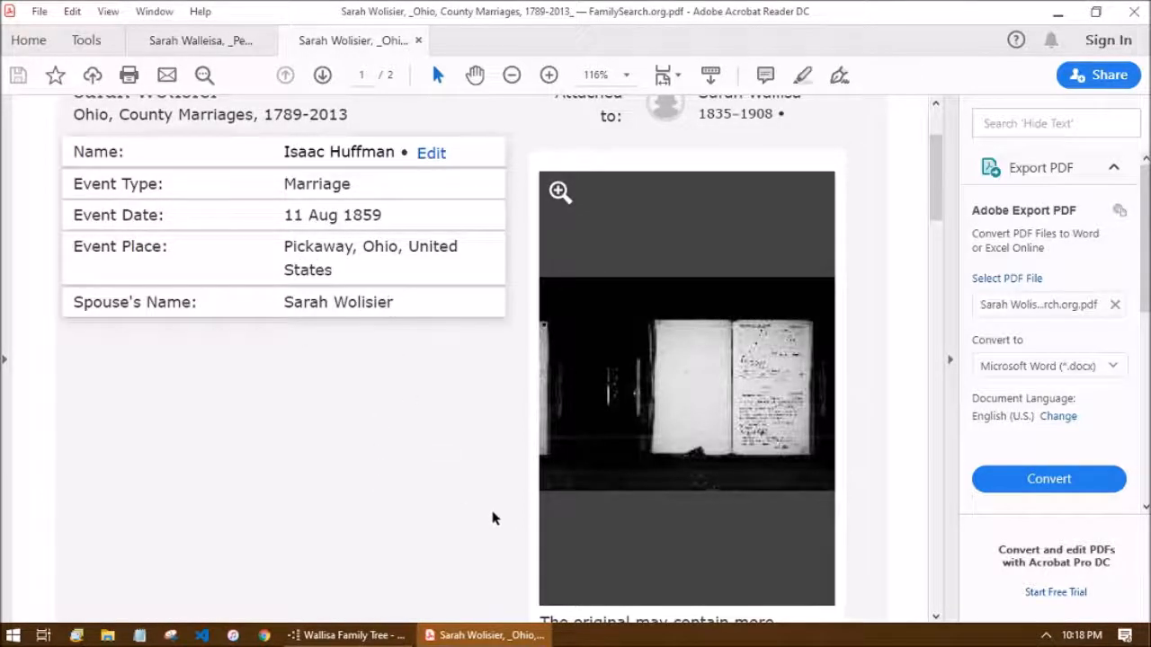
scroll(401, 451, down, 5)
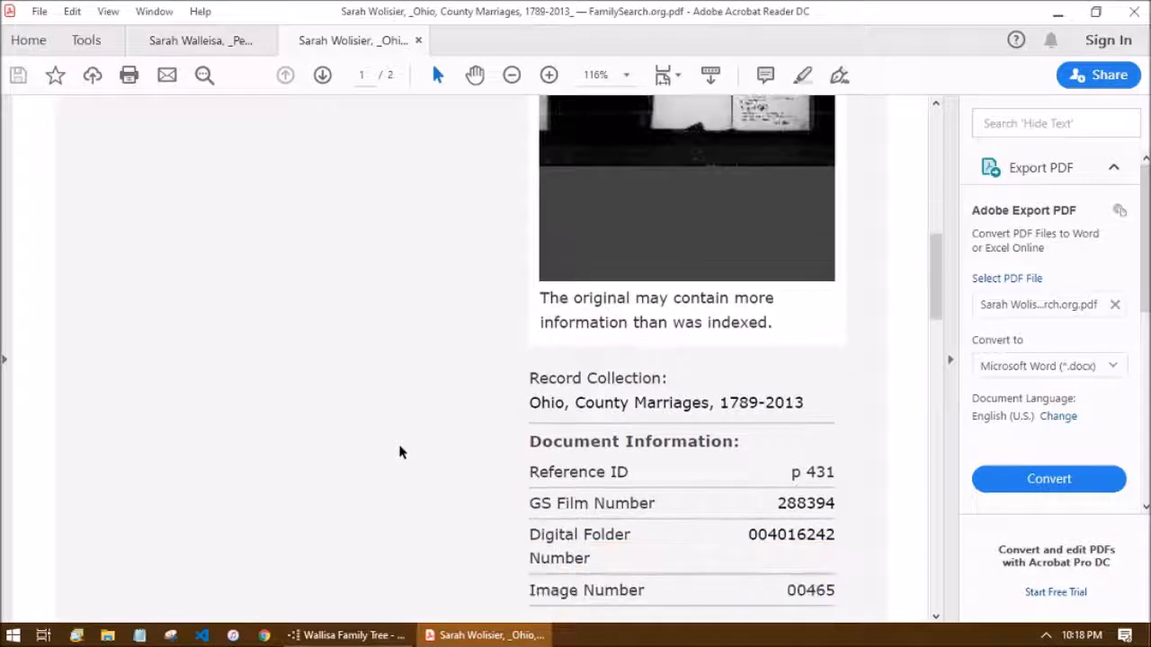
scroll(339, 462, down, 3)
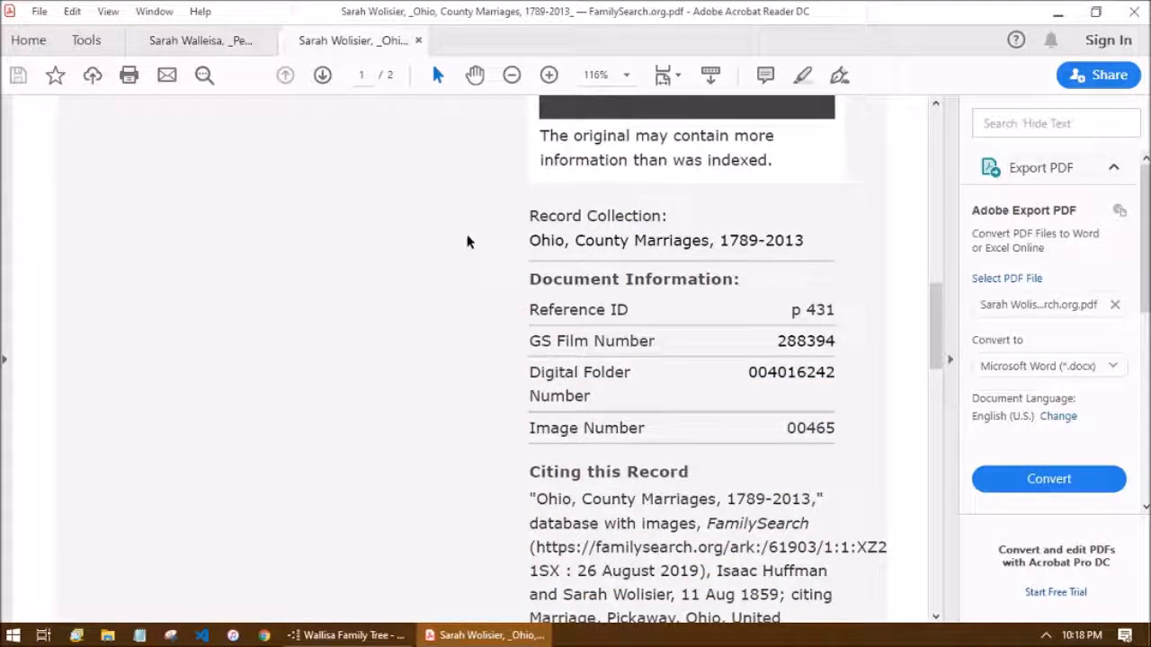
Create a new family in Gramps with existing person I0002 as mother/partner2 and the relationship type Married
click(351, 635)
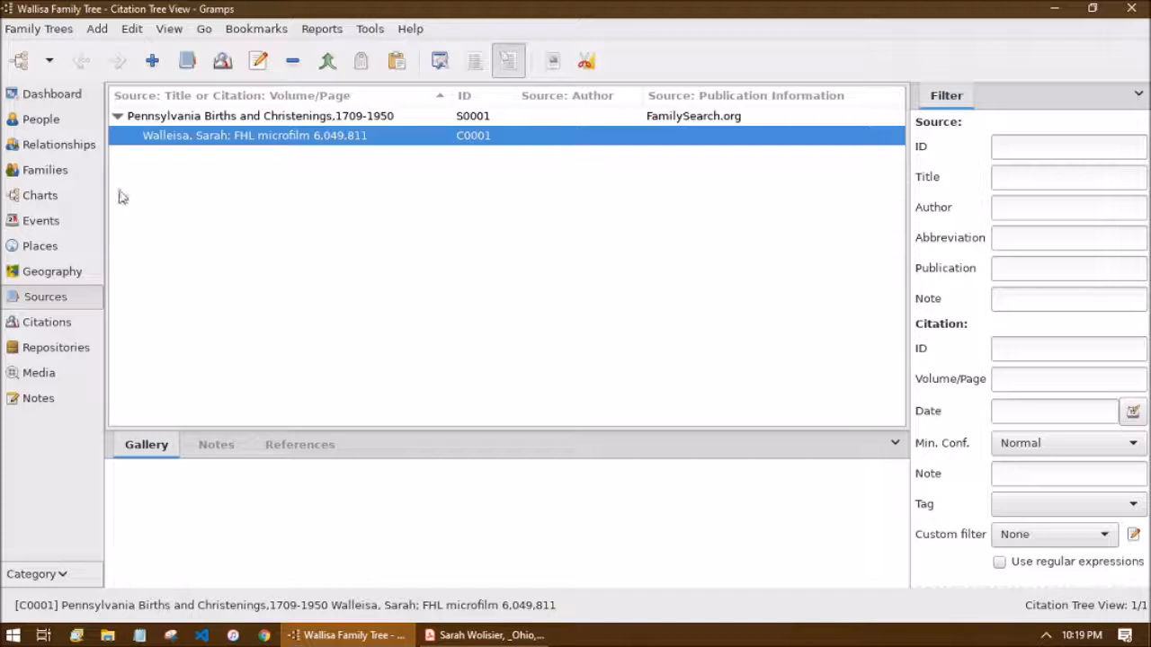
click(54, 173)
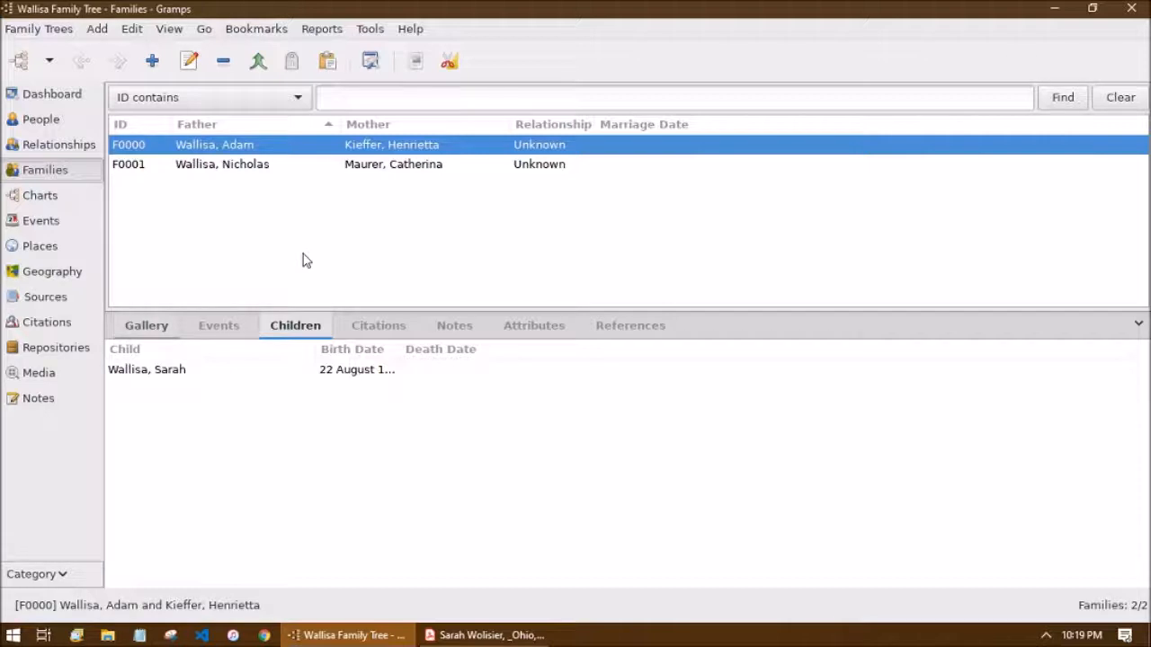
click(152, 61)
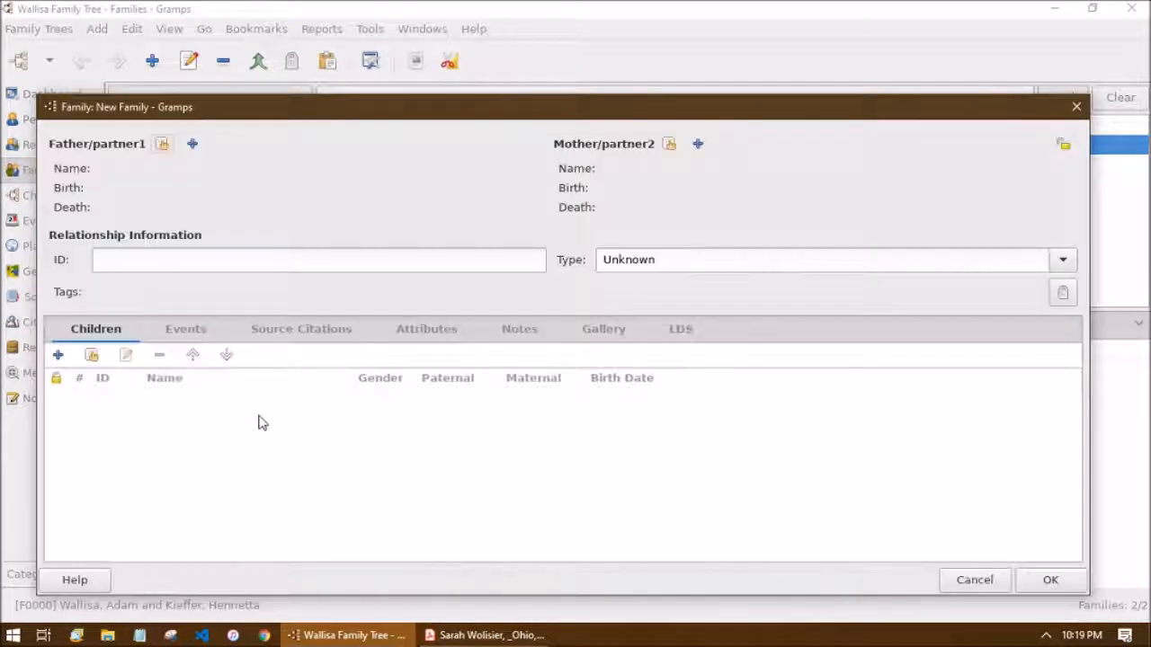
click(670, 143)
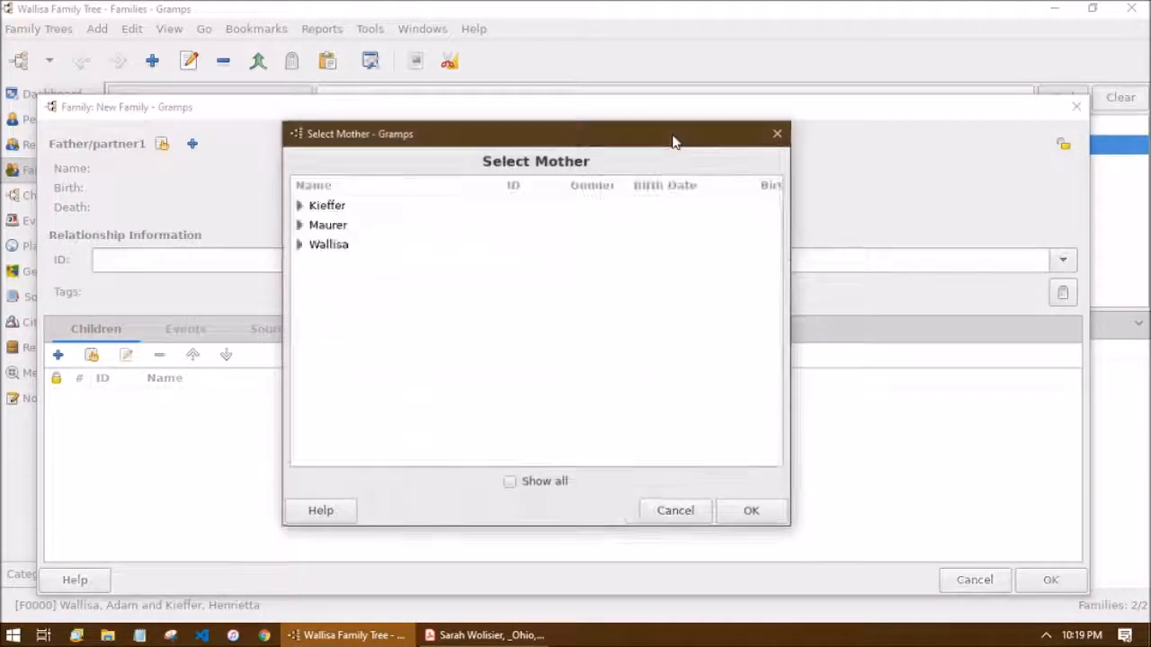
click(300, 245)
click(353, 261)
click(766, 517)
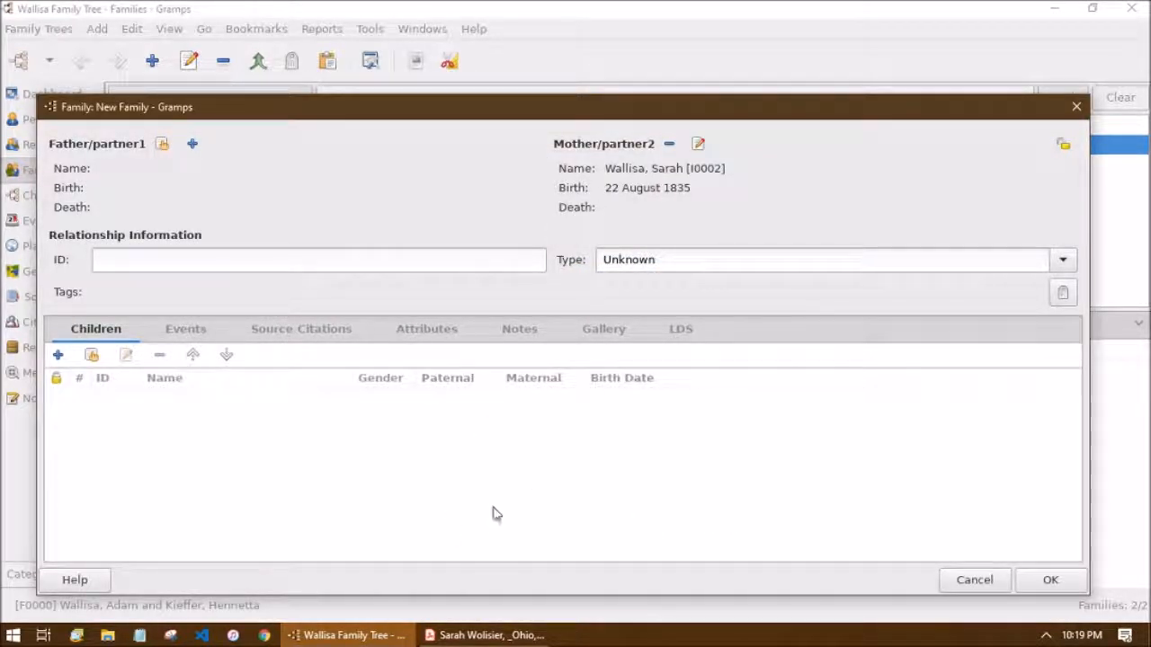
click(1074, 259)
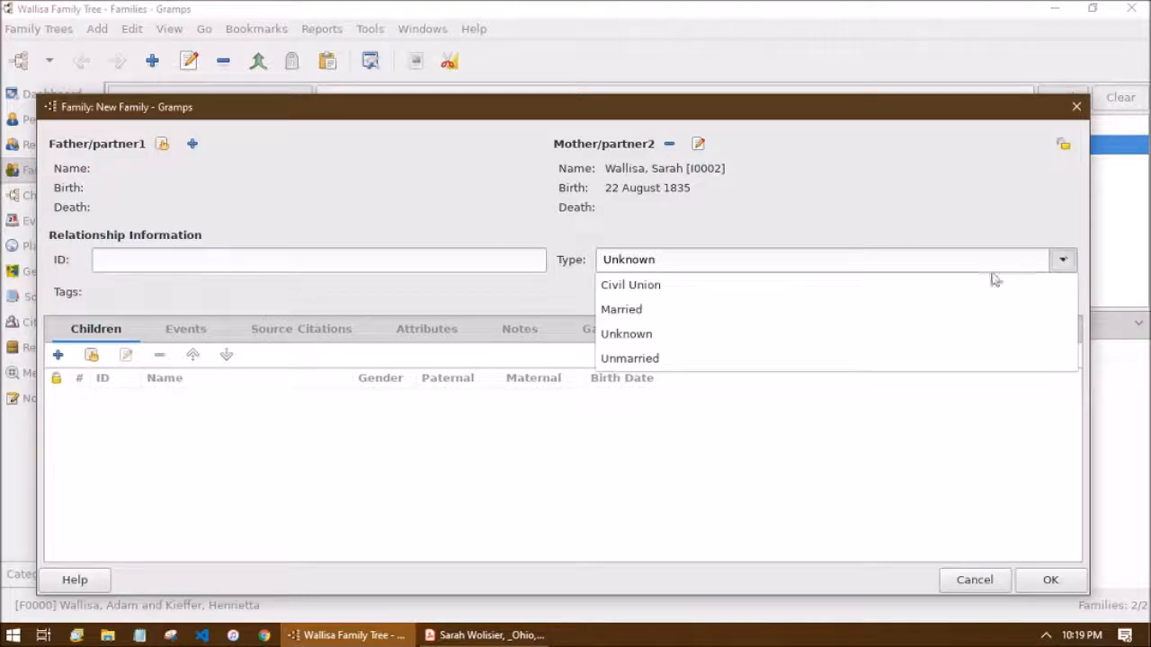
click(896, 309)
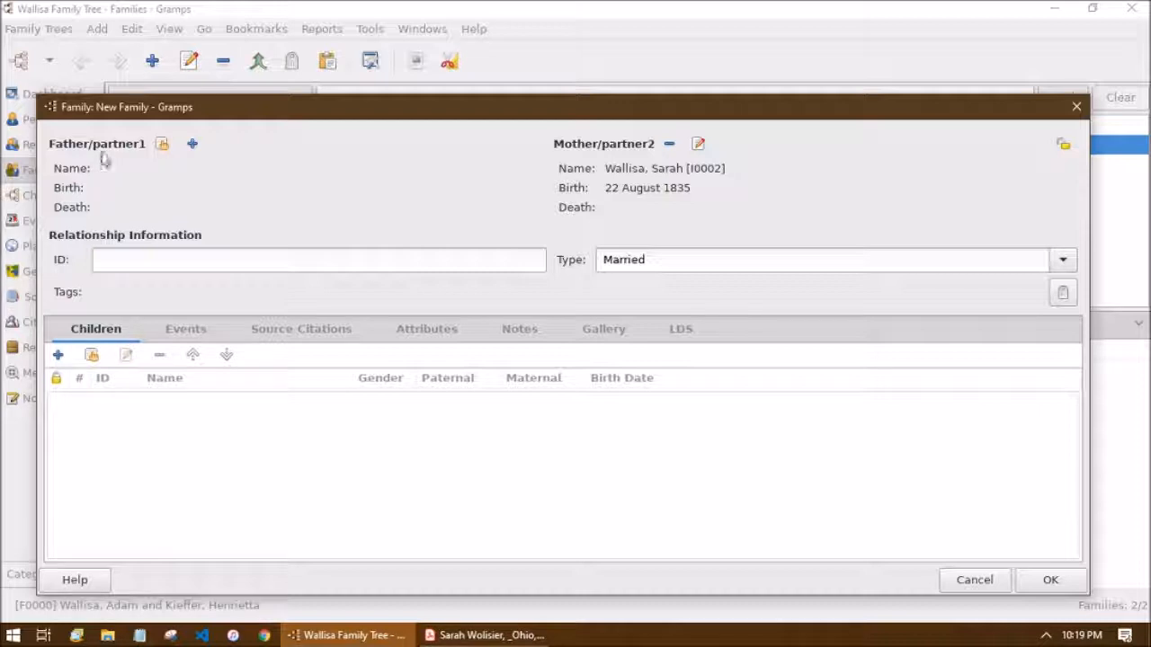
Create a new male person as father/partner1, entering the husband's given name and surname from the marriage record
click(192, 143)
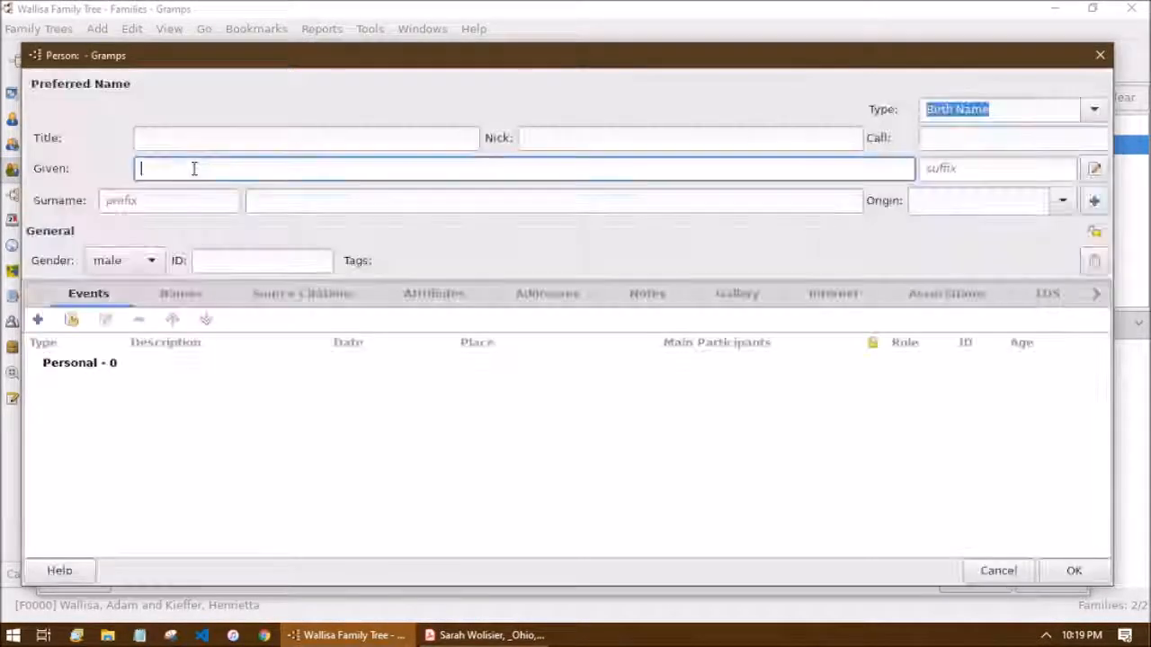
text(Is)
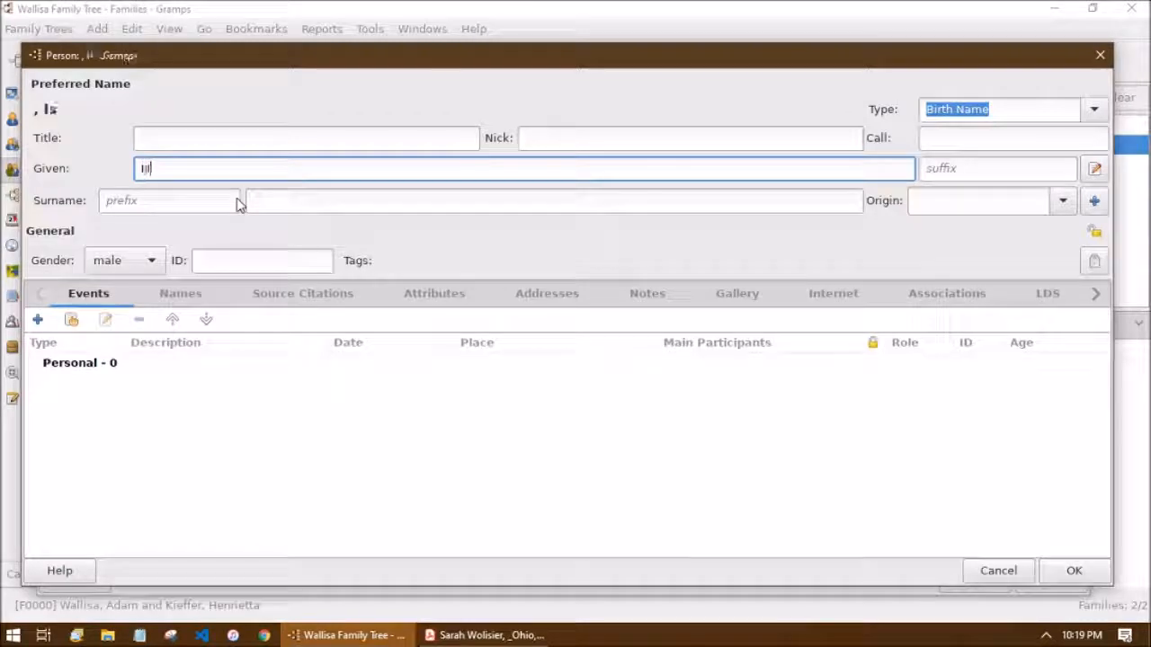
text(aac)
key(Tab)
key(Tab)
text(Huffman)
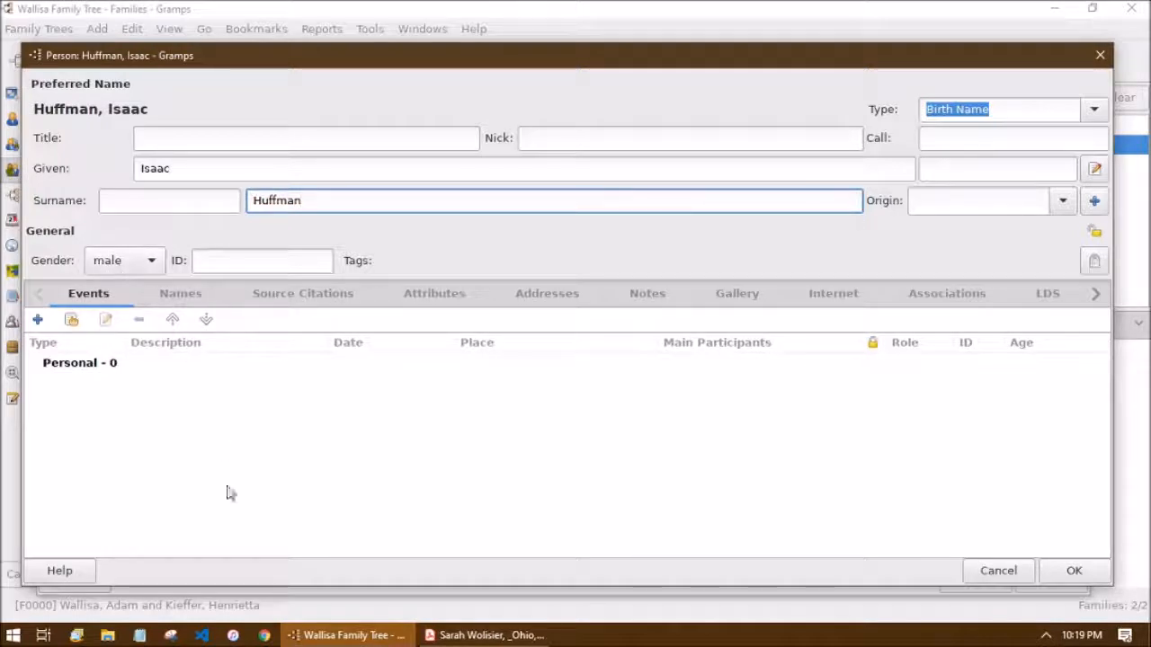
click(159, 481)
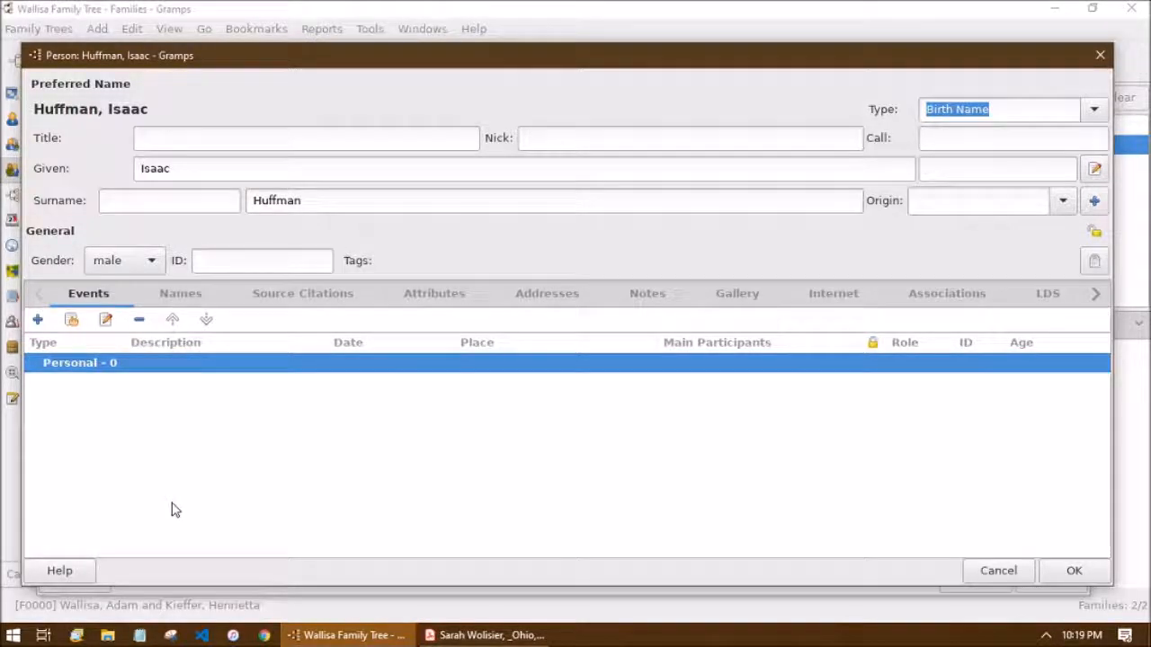
Open record-image_undefined.jpg from the desktop in Windows Photo Viewer and examine the names, ages and dates on the marriage document
key(alt+Tab)
scroll(373, 473, up, 5)
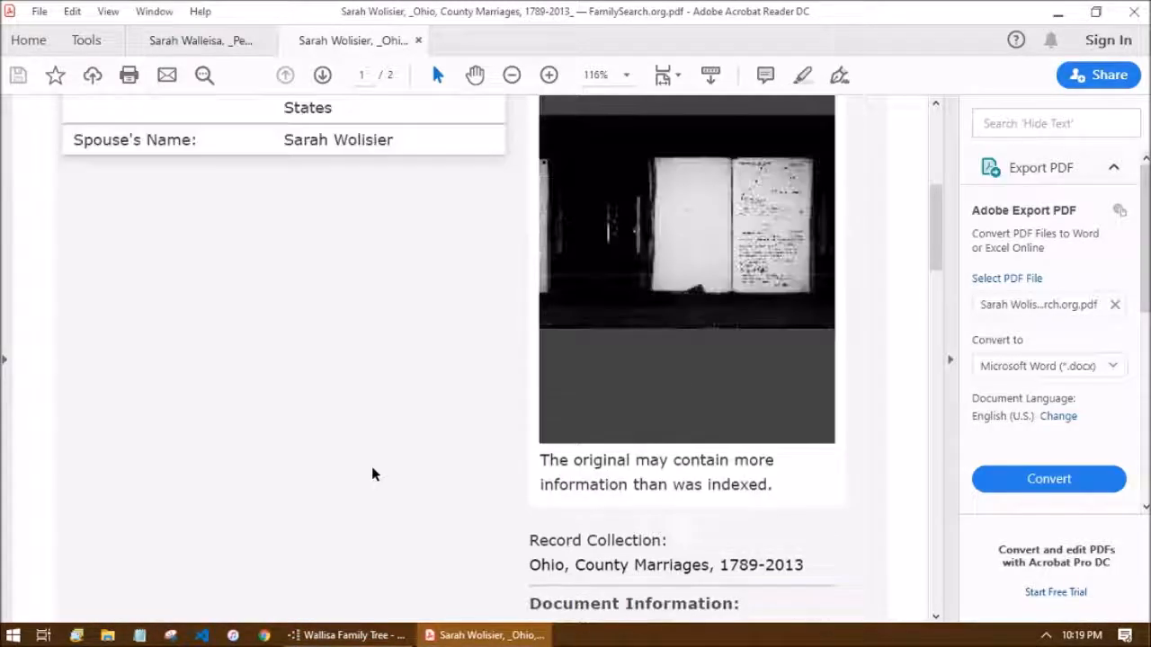
key(super+d)
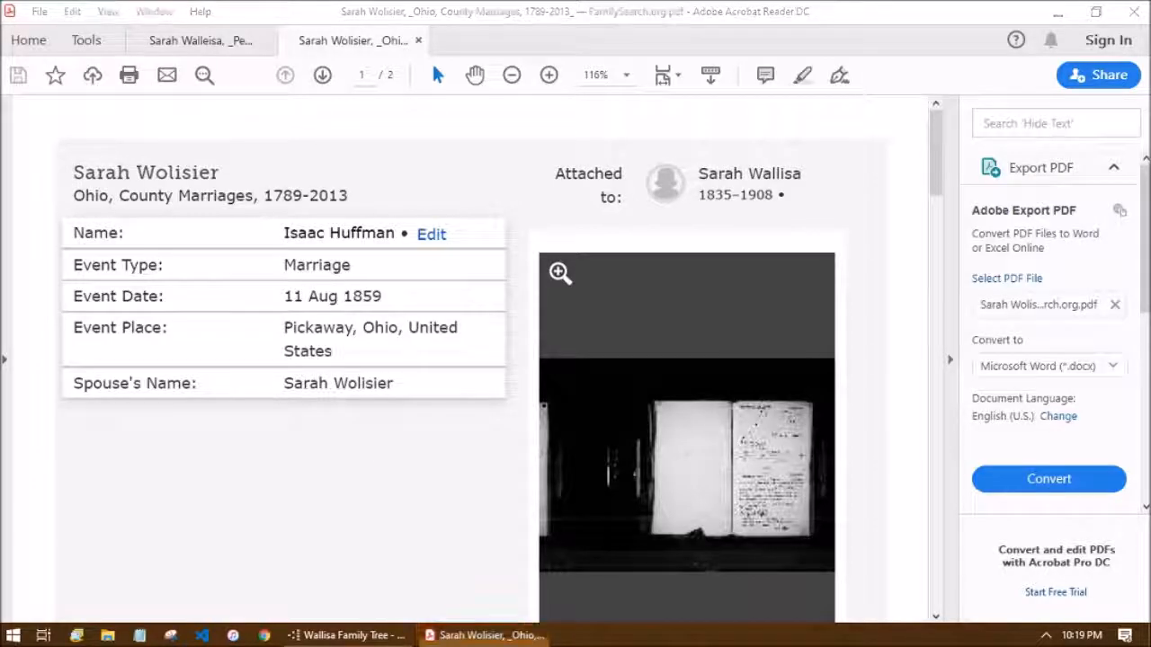
click(154, 562)
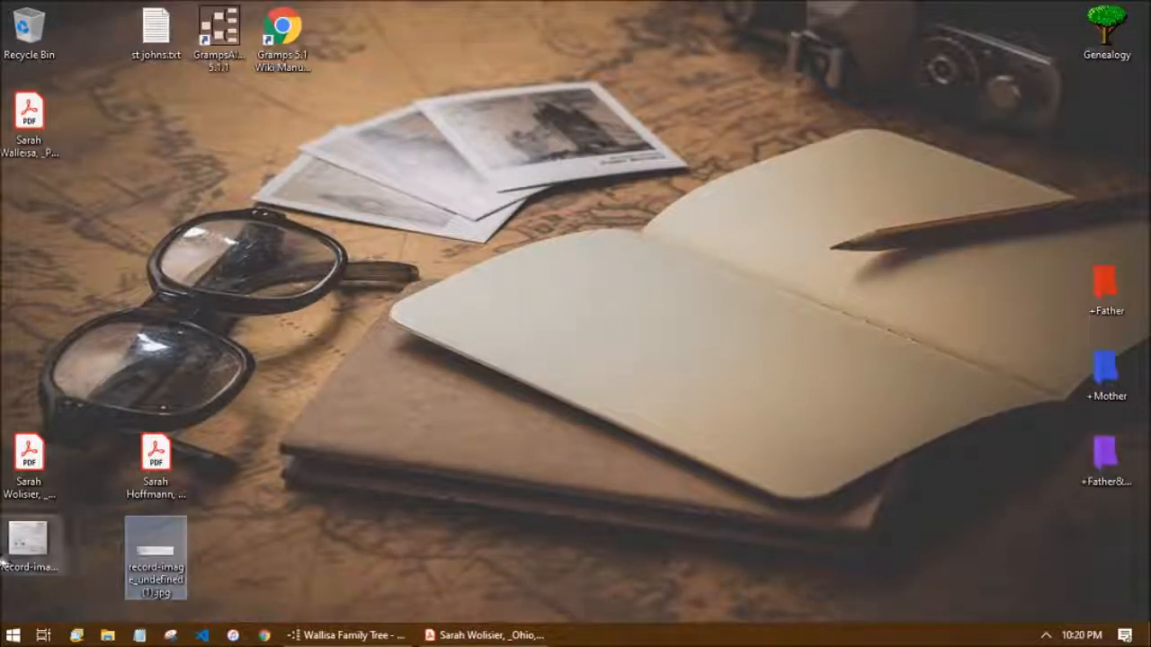
double_click(36, 562)
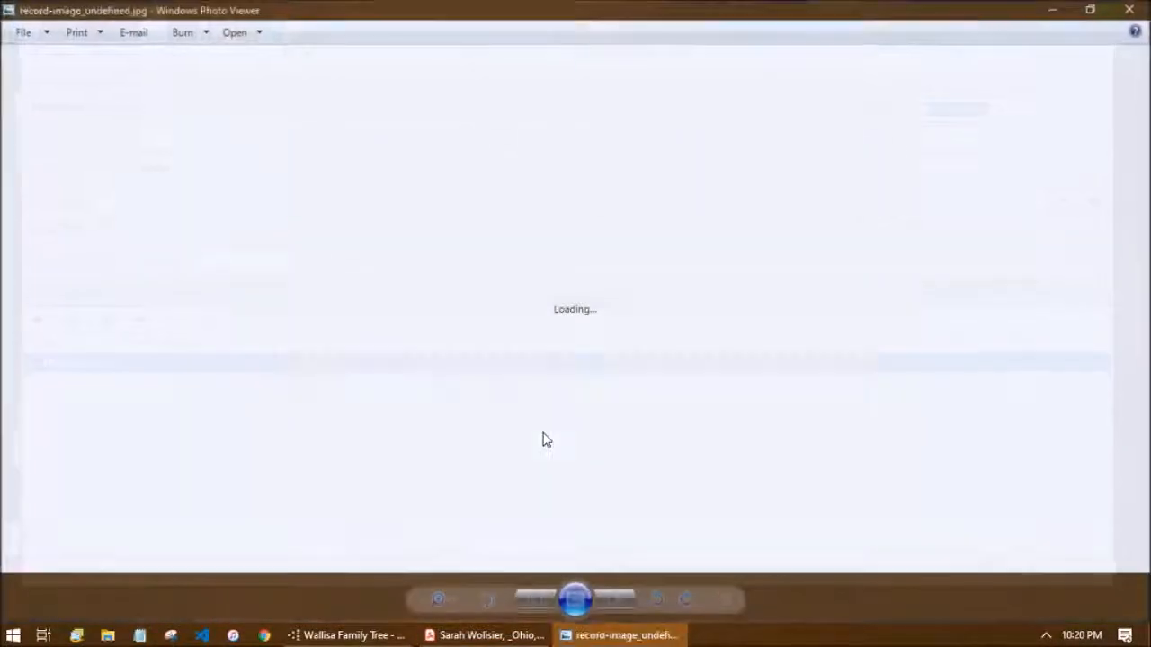
scroll(542, 440, up, 2)
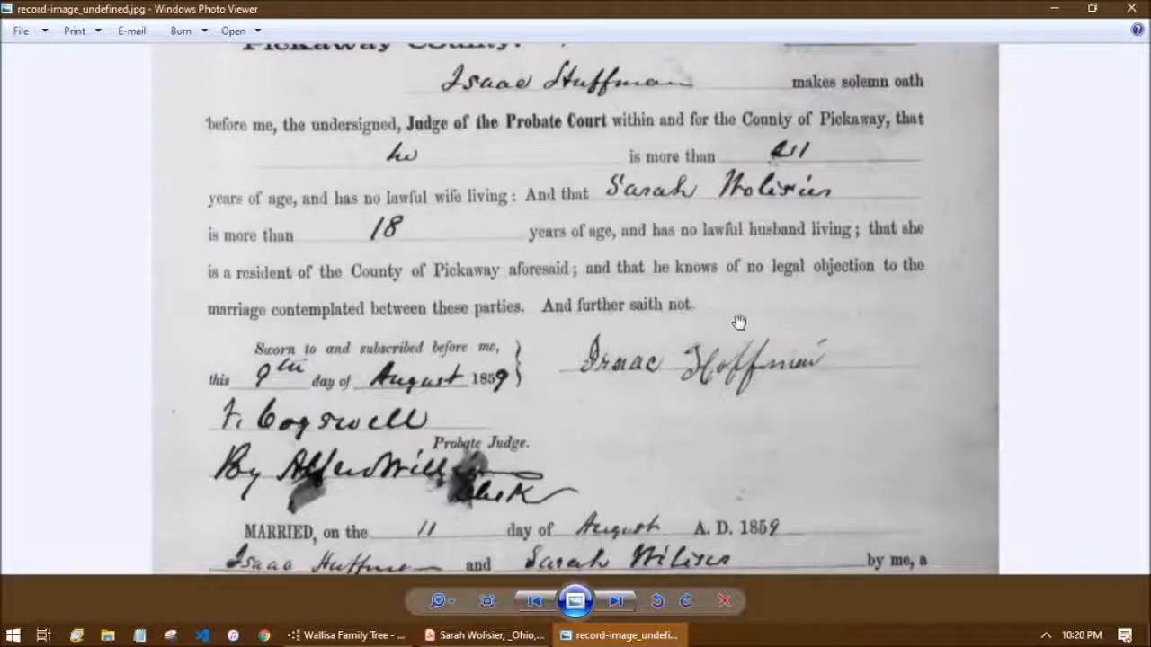
drag(737, 326, 680, 388)
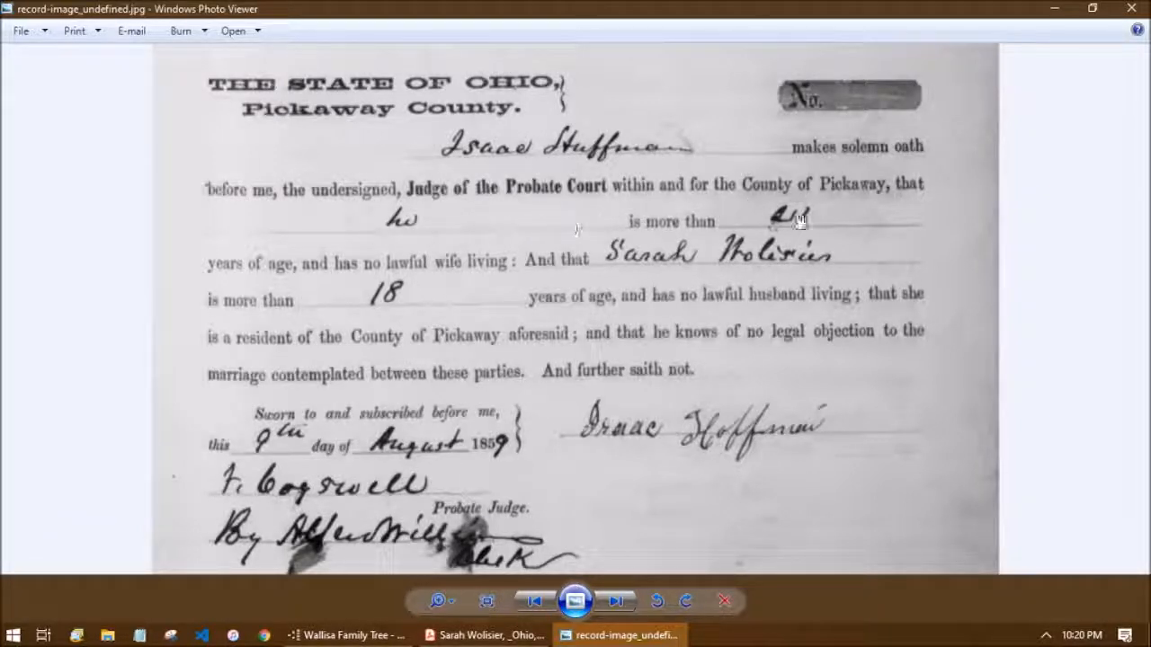
drag(680, 338, 630, 238)
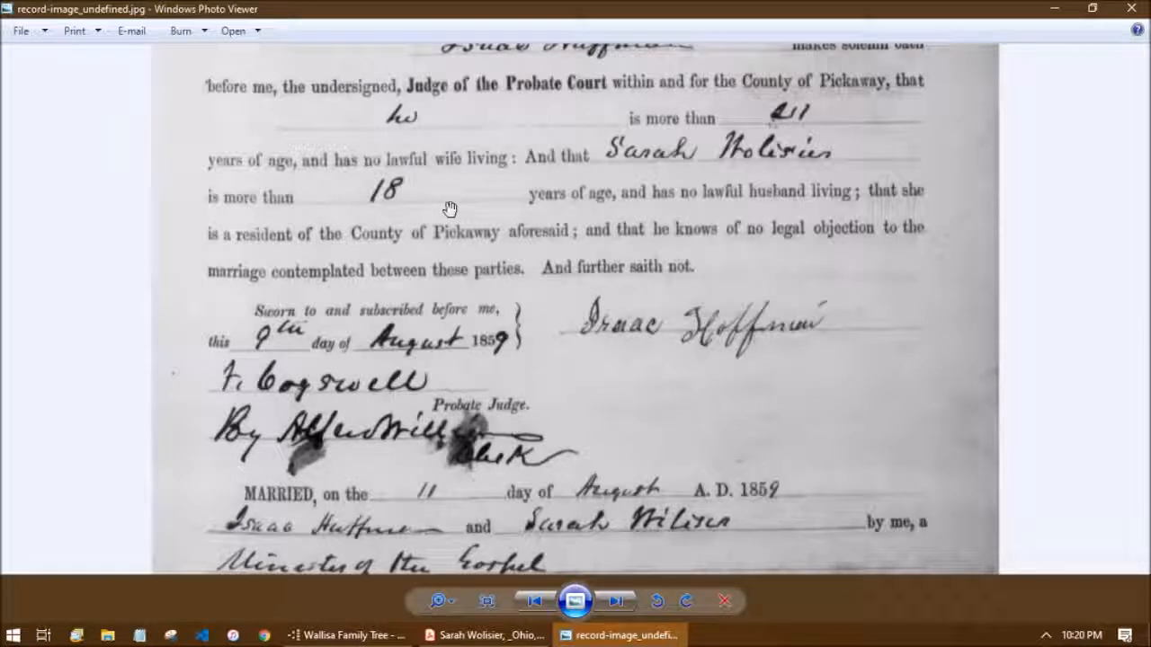
drag(449, 209, 457, 270)
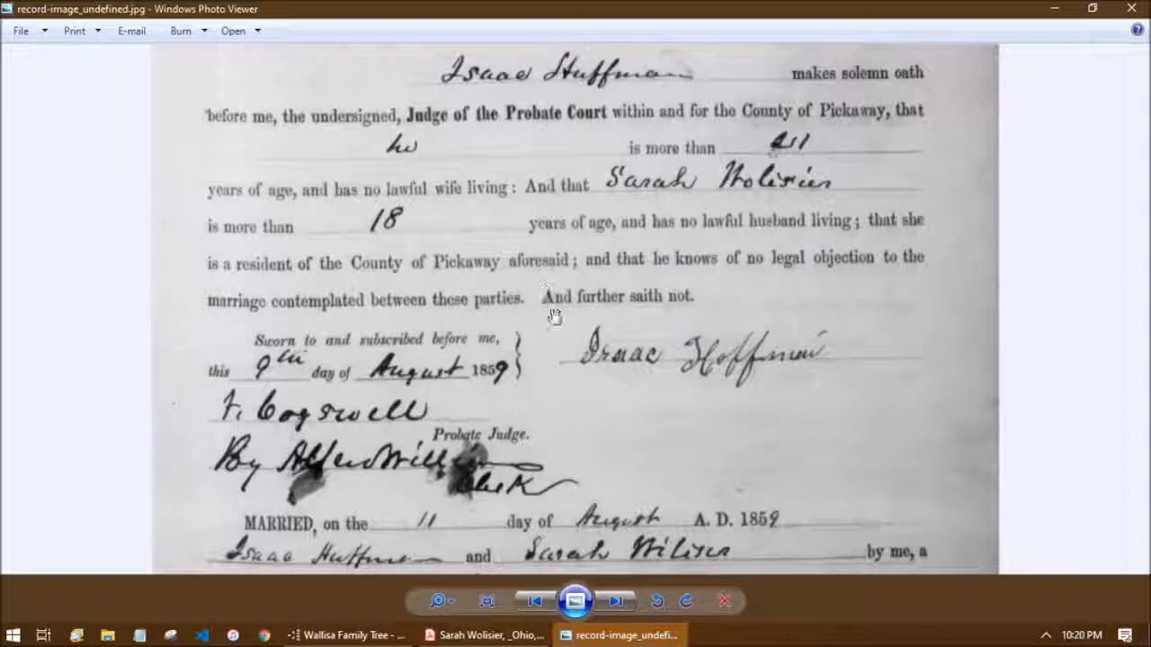
drag(596, 432, 512, 507)
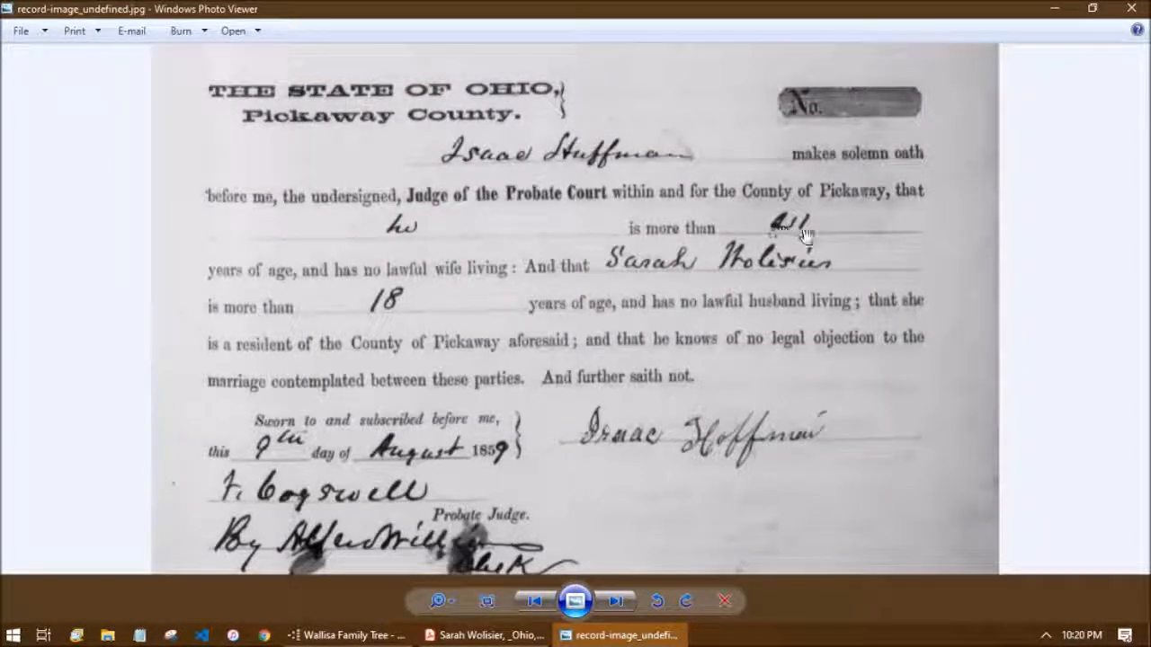
drag(804, 257, 803, 210)
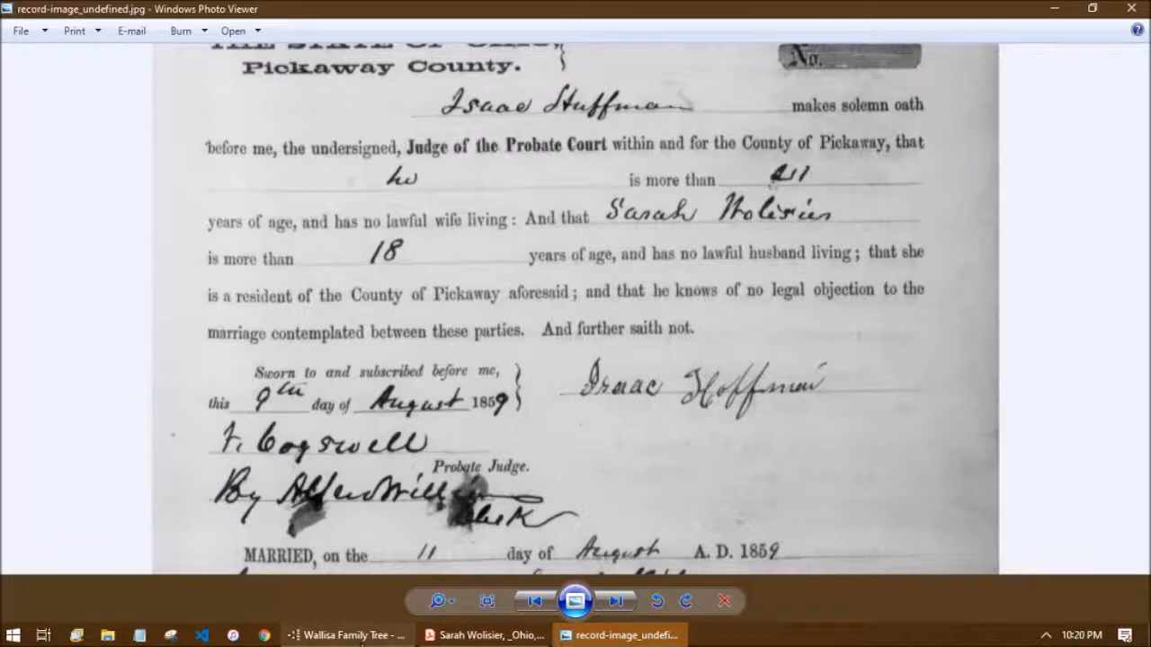
Return to Gramps, save the husband's new person record, and start a family source citation with a new source
click(360, 636)
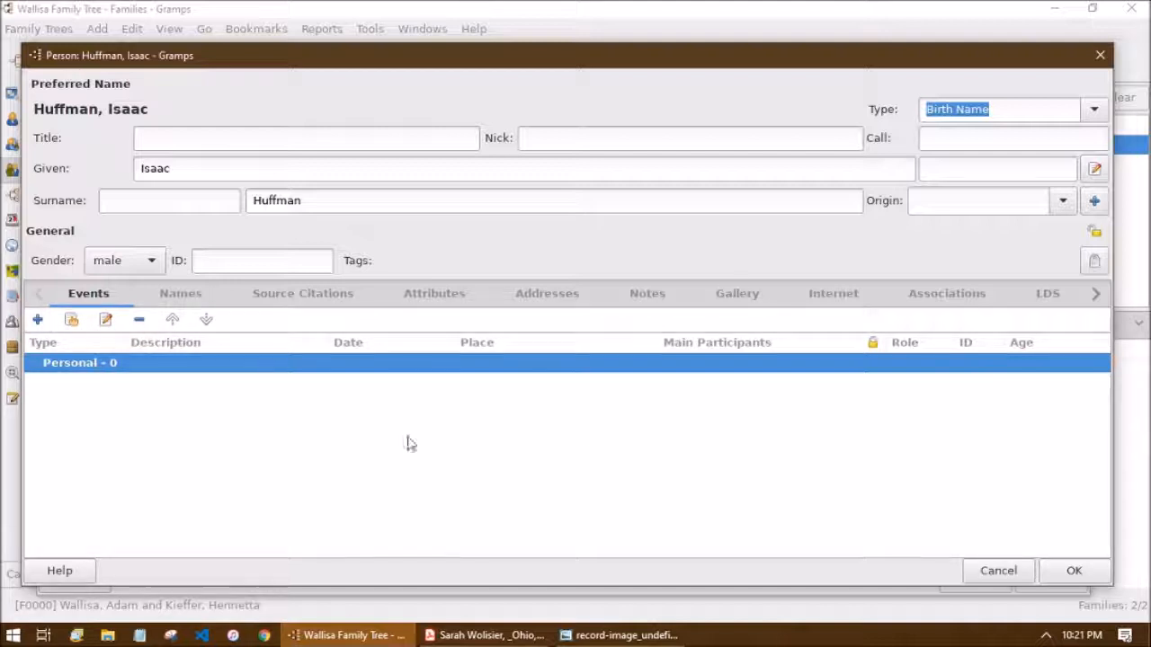
click(1096, 570)
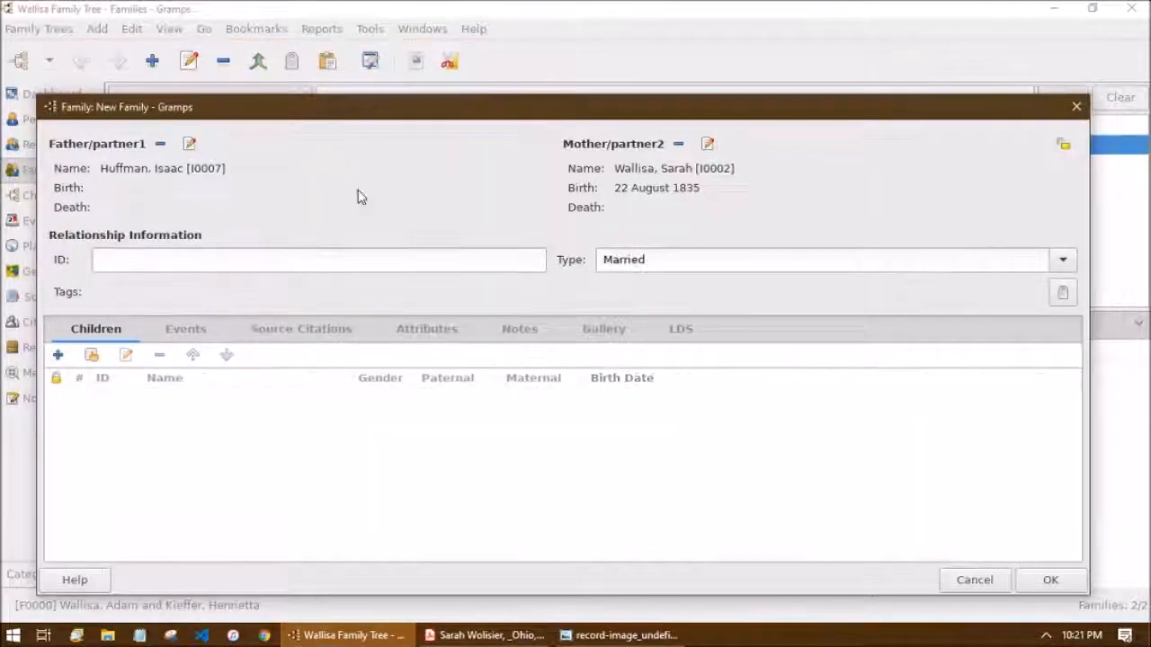
click(319, 334)
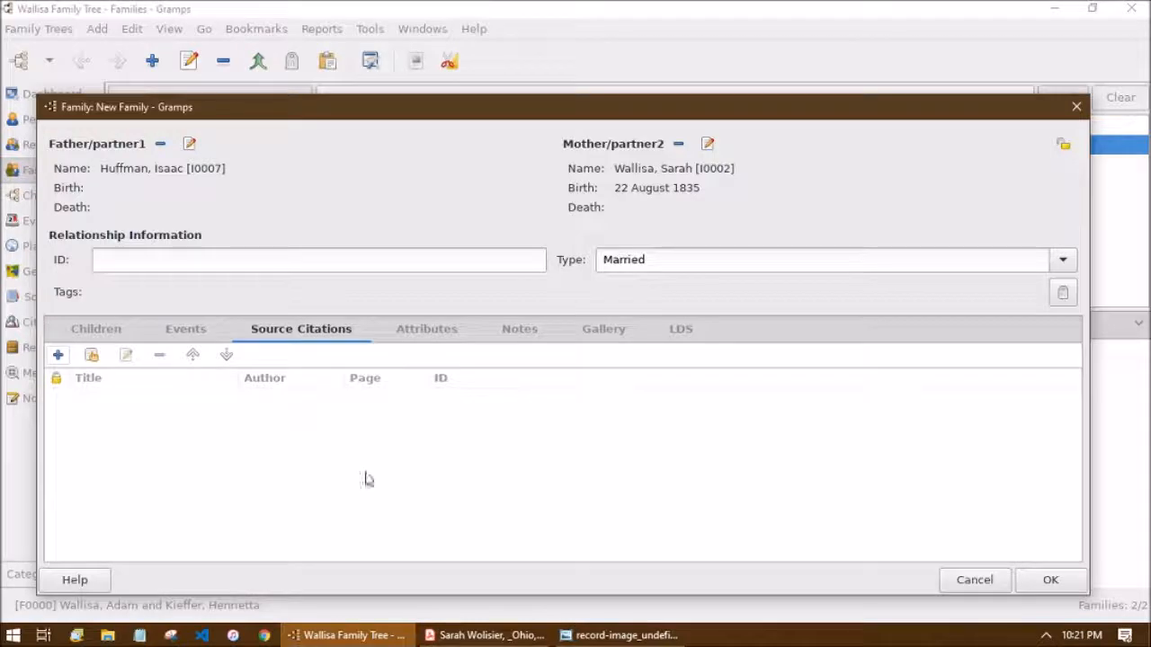
click(57, 355)
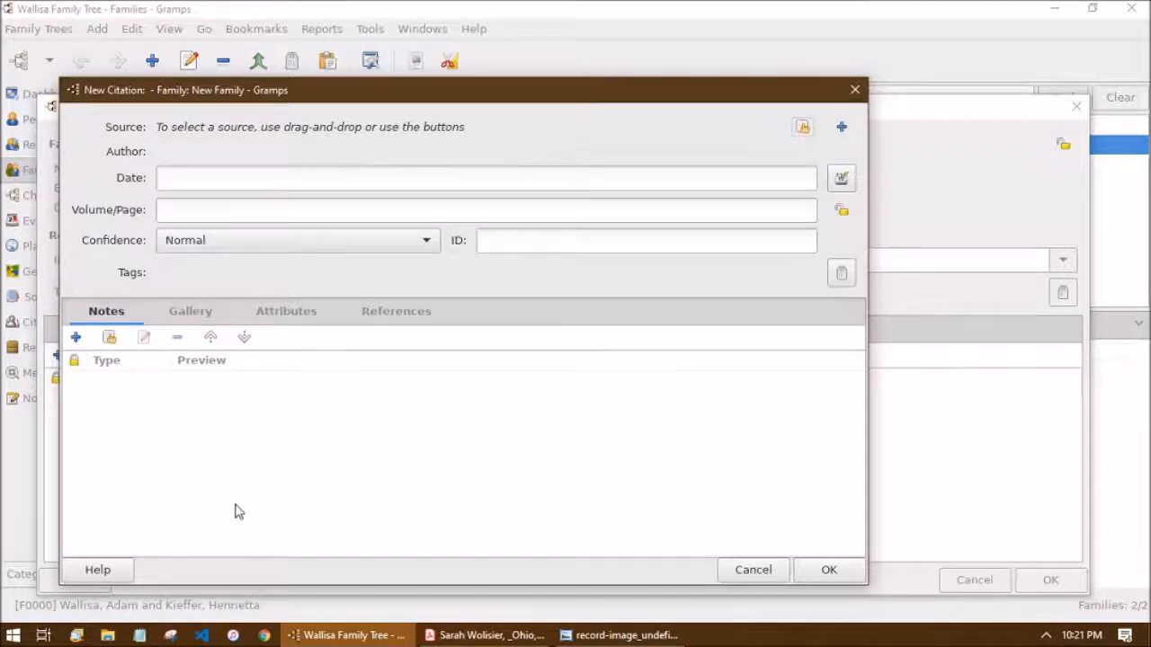
click(840, 131)
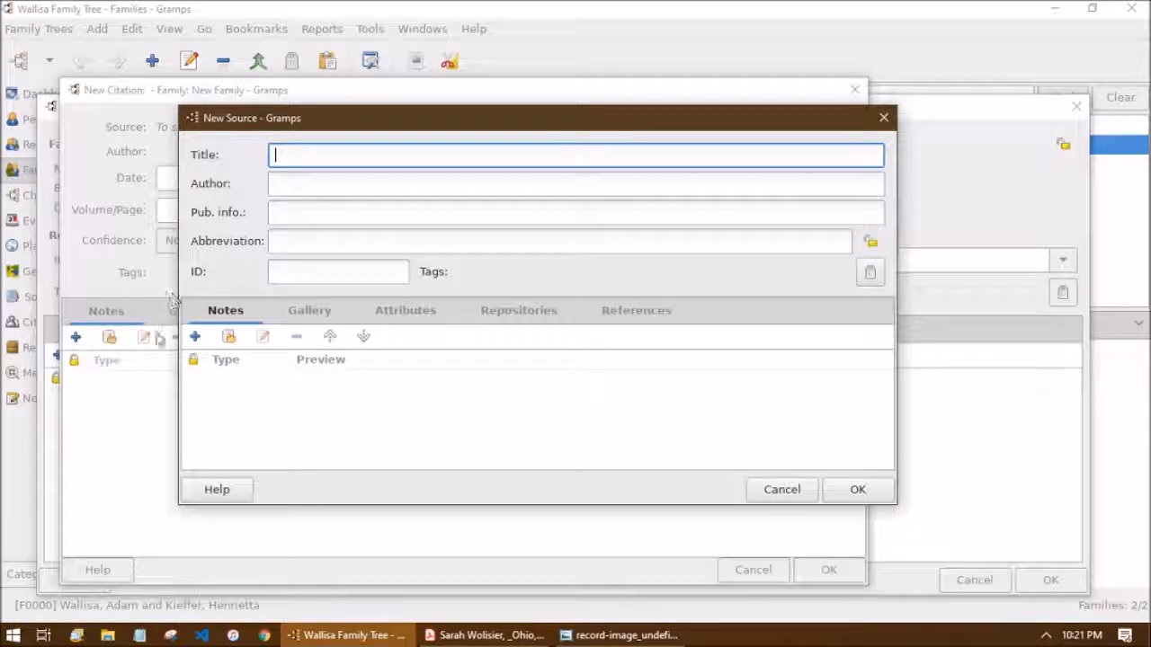
drag(301, 133, 600, 127)
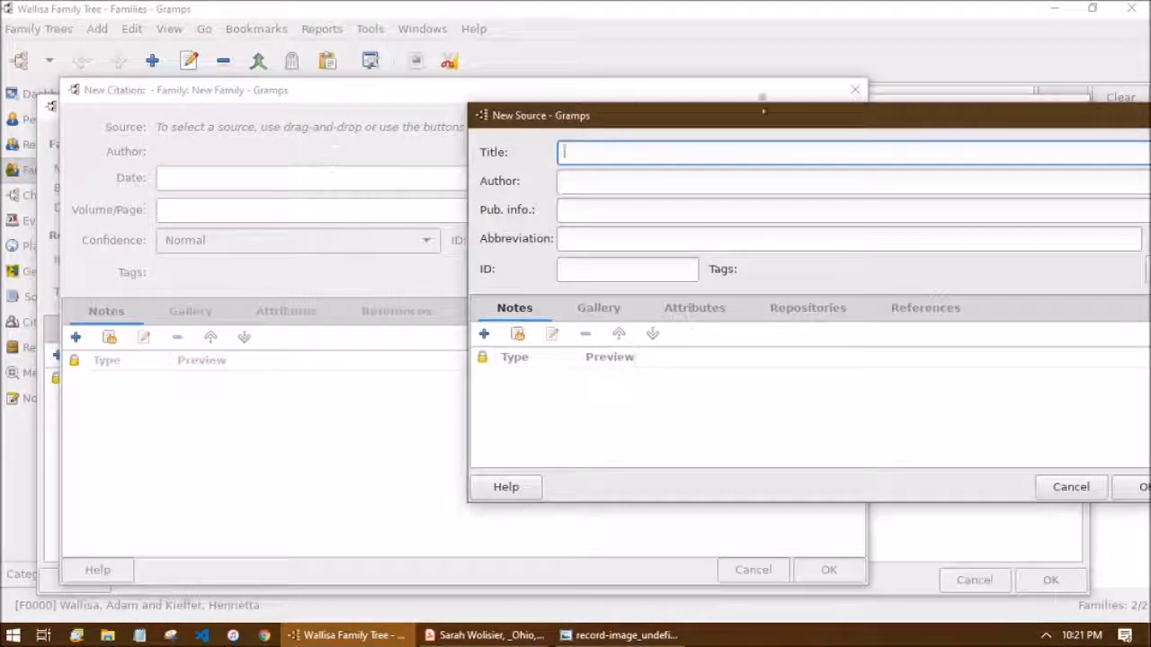
drag(783, 117, 459, 115)
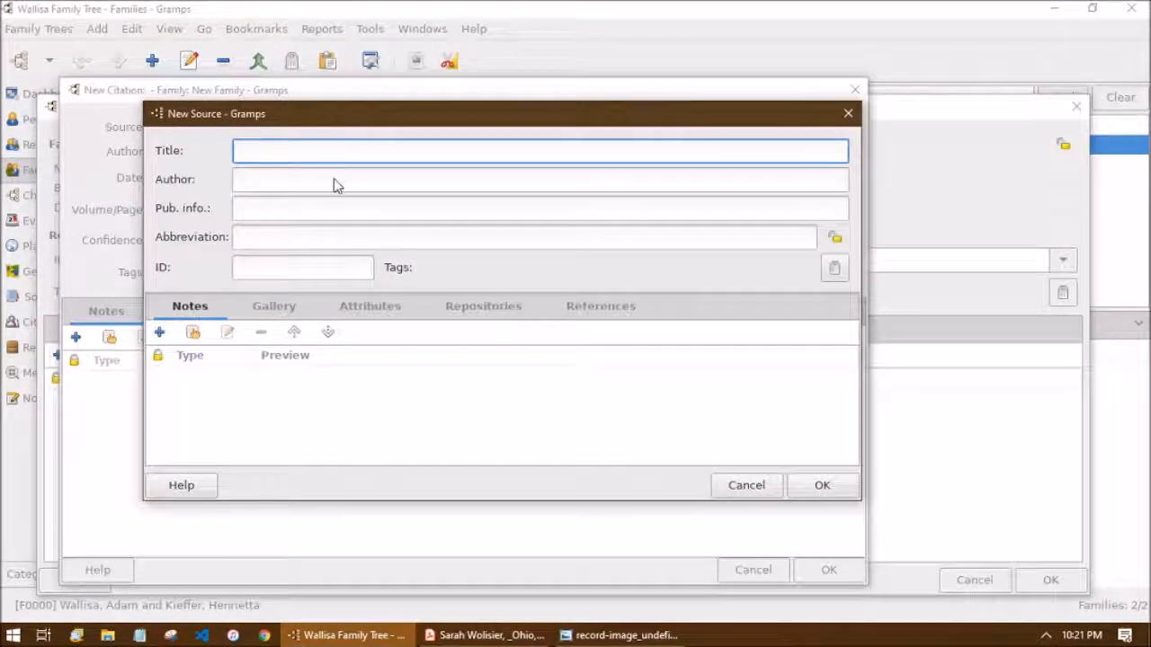
Attach the existing FamilySearch.org repository to the new source with the media type Electronic
click(518, 304)
click(193, 333)
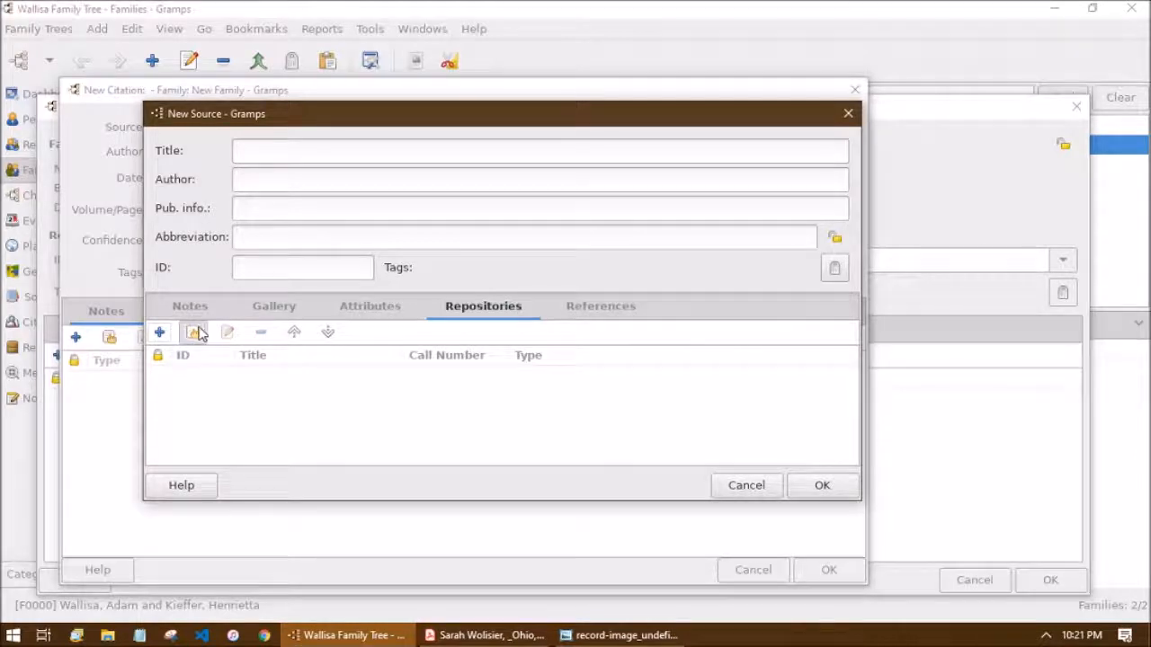
click(449, 217)
click(755, 496)
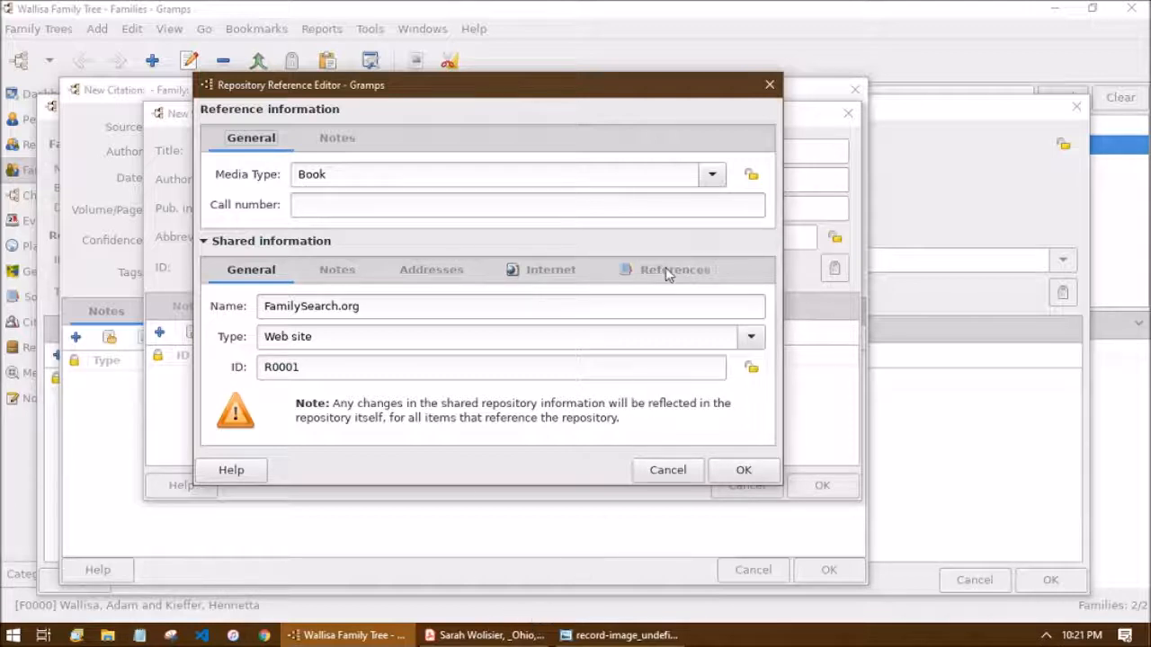
click(711, 176)
click(586, 288)
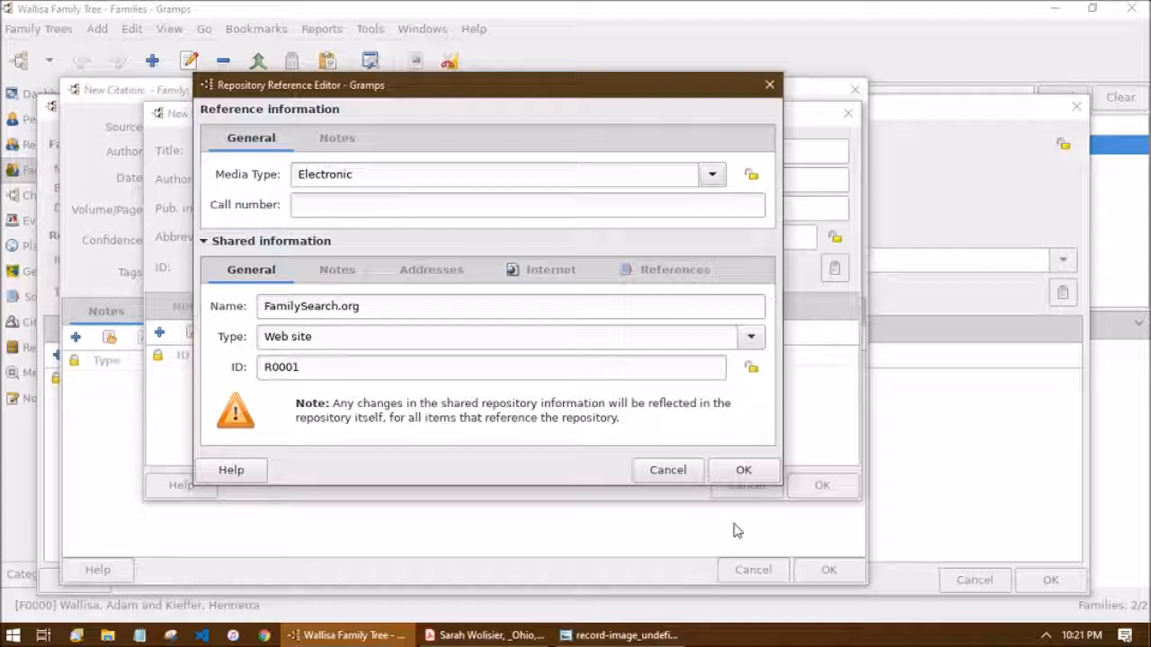
click(743, 471)
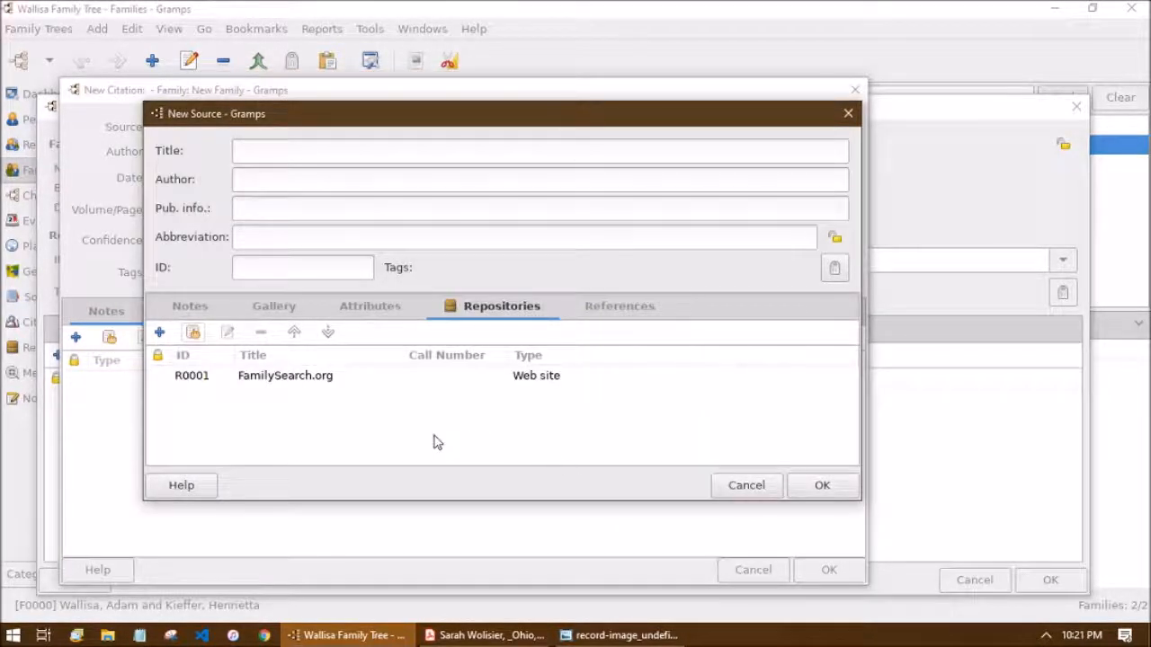
Copy the record collection name "Ohio, County Marriages, 1789-2013" from the marriage PDF into the new source's title
click(188, 306)
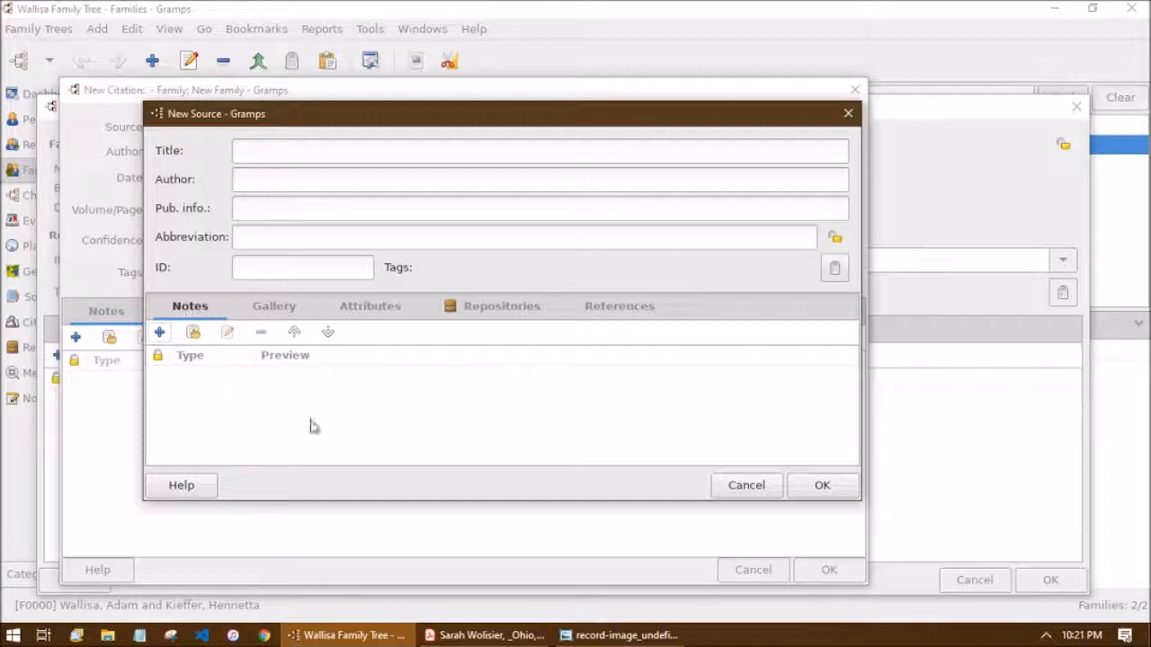
click(329, 154)
click(490, 634)
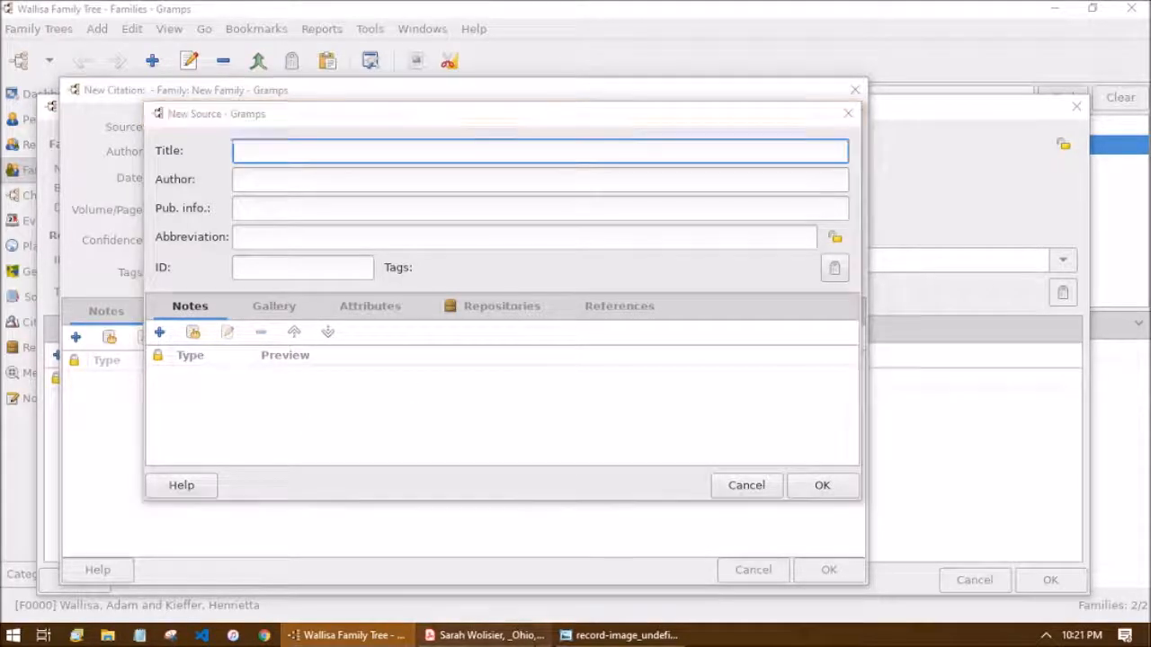
scroll(631, 510, down, 10)
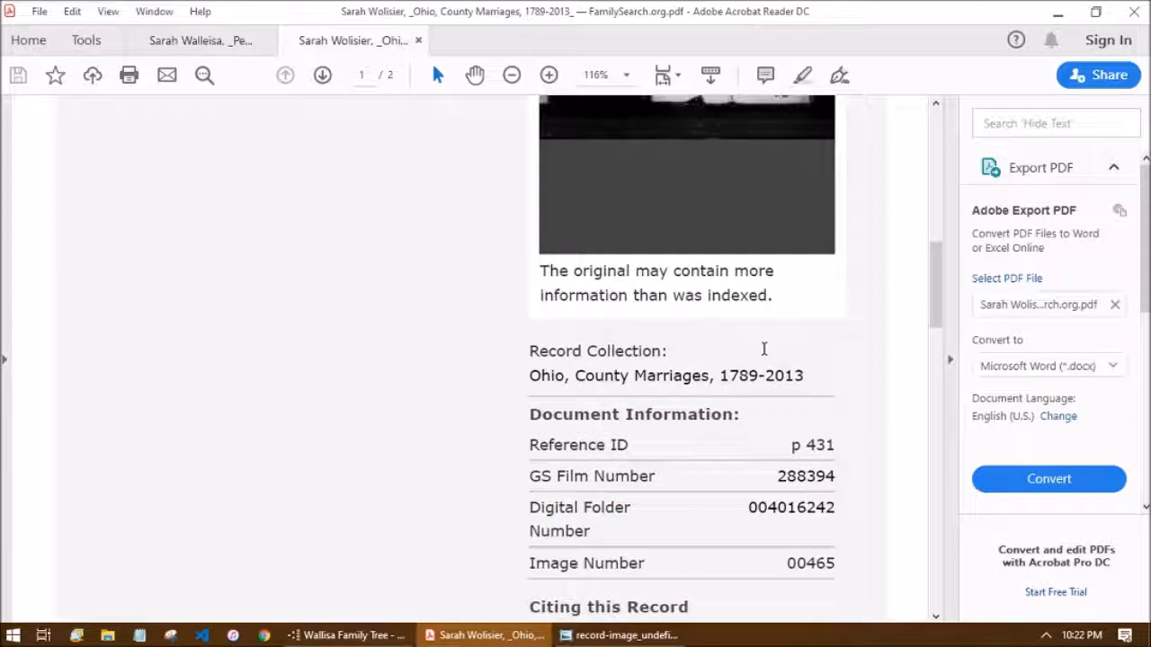
triple_click(531, 381)
drag(513, 381, 821, 393)
key(ctrl+c)
key(alt+Tab)
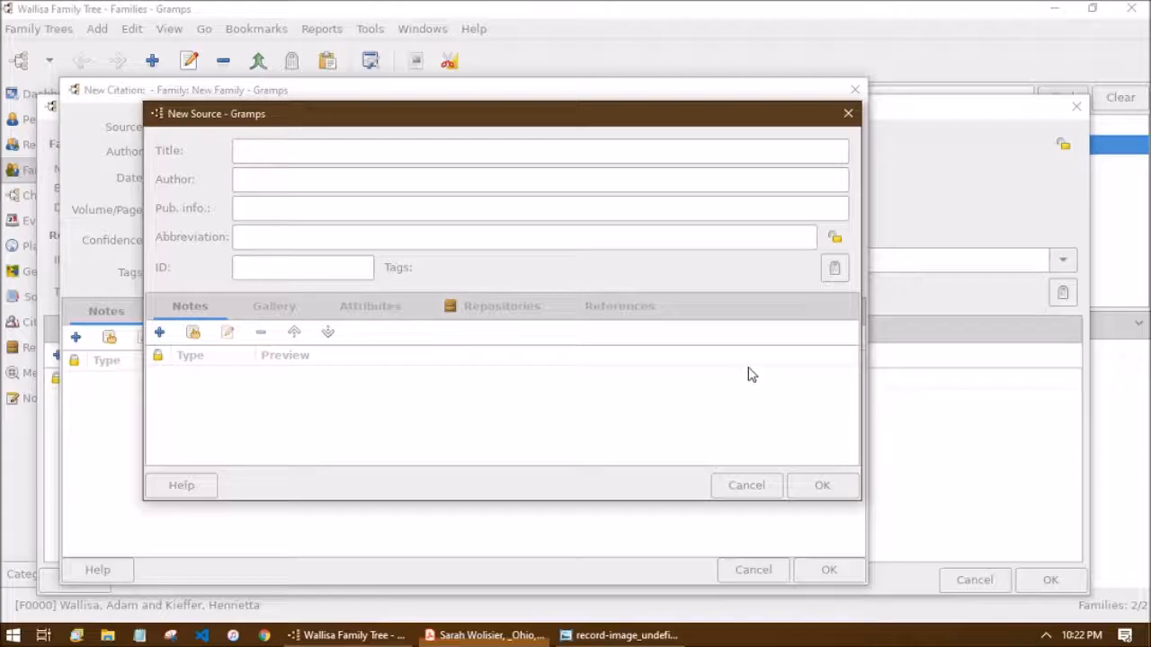
key(ctrl+v)
Check the PDF's citation text for an author, set the source's publication info to FamilySearch.org, and save the source
click(329, 187)
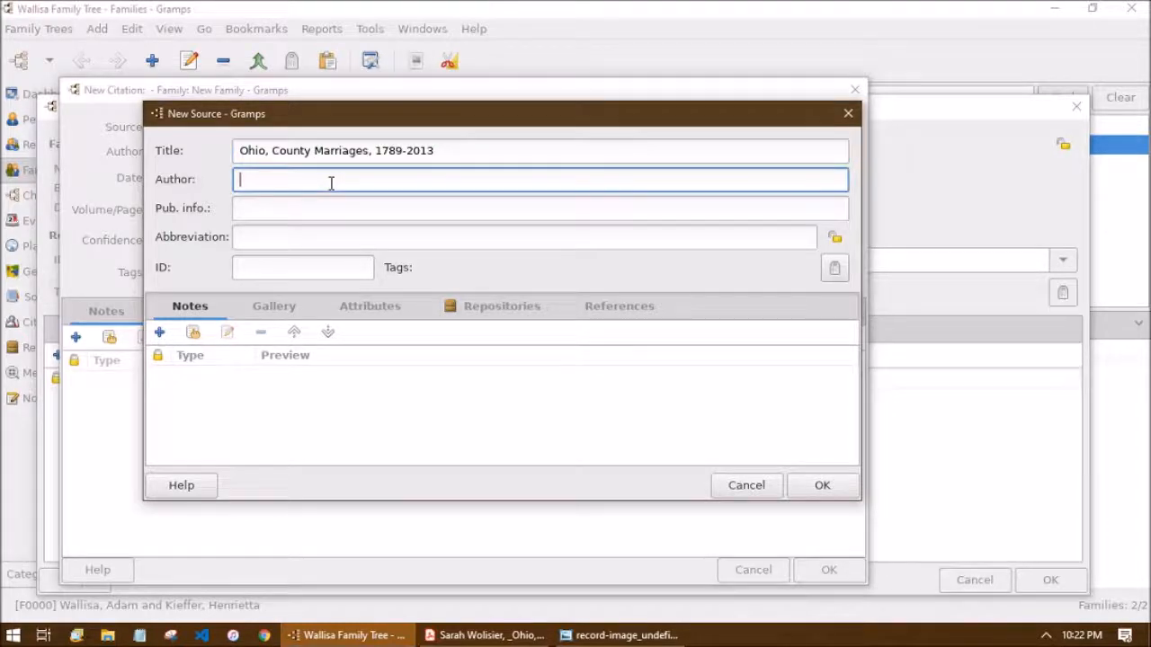
key(alt+Tab)
scroll(365, 396, down, 5)
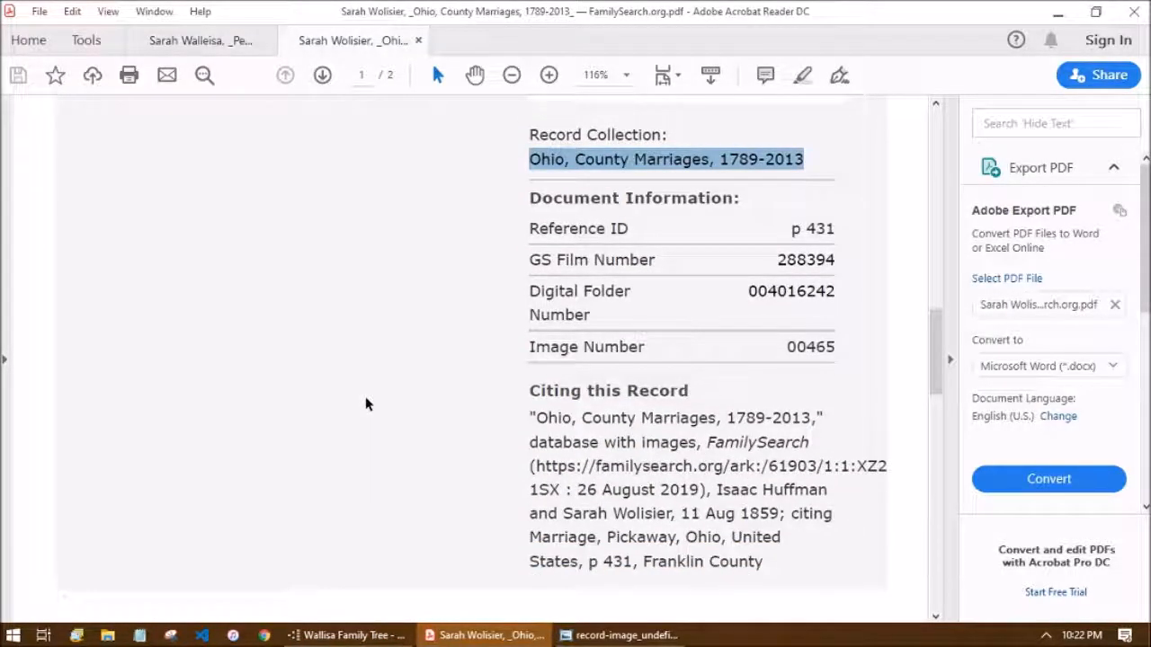
key(alt+Tab)
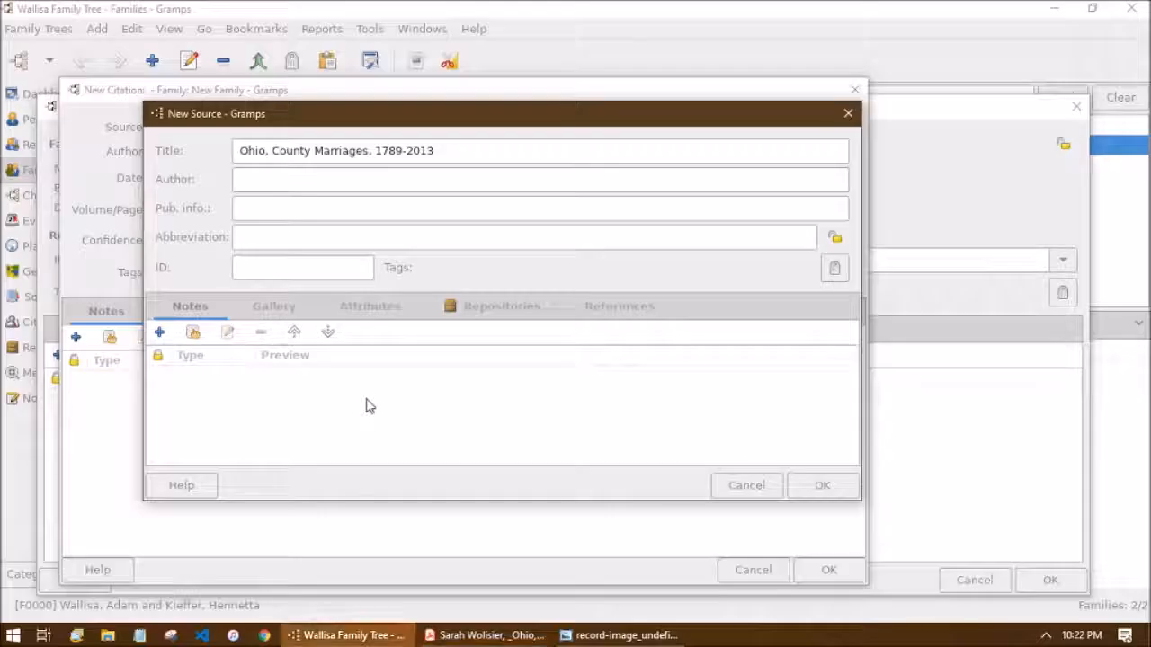
click(277, 214)
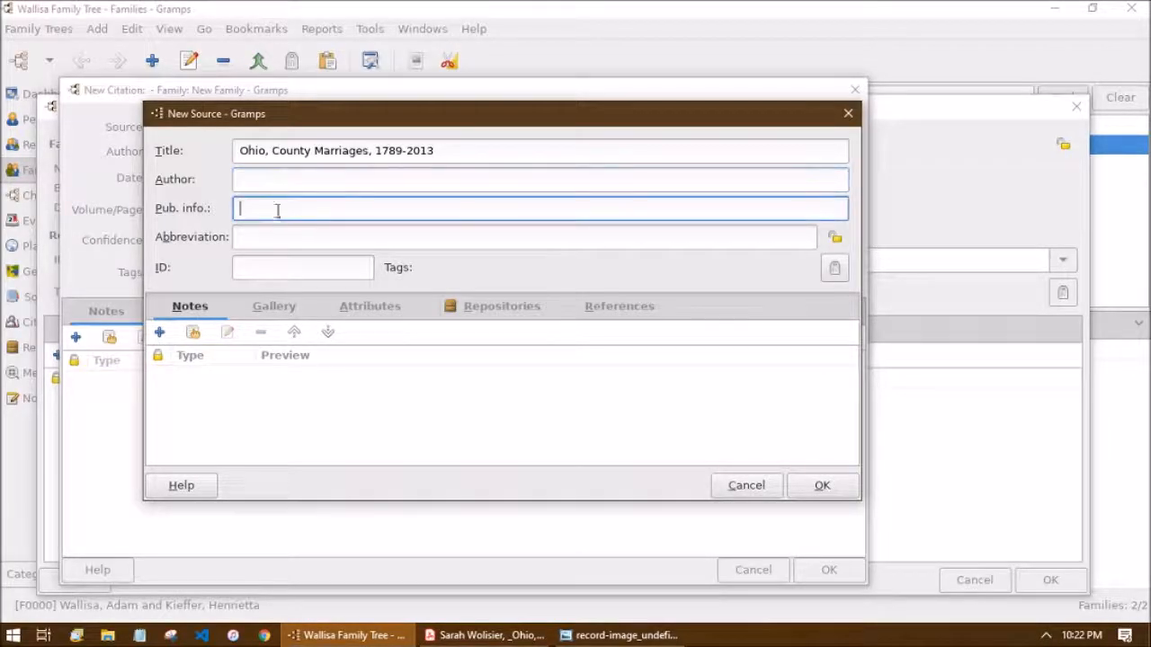
text(FamilySearch.org)
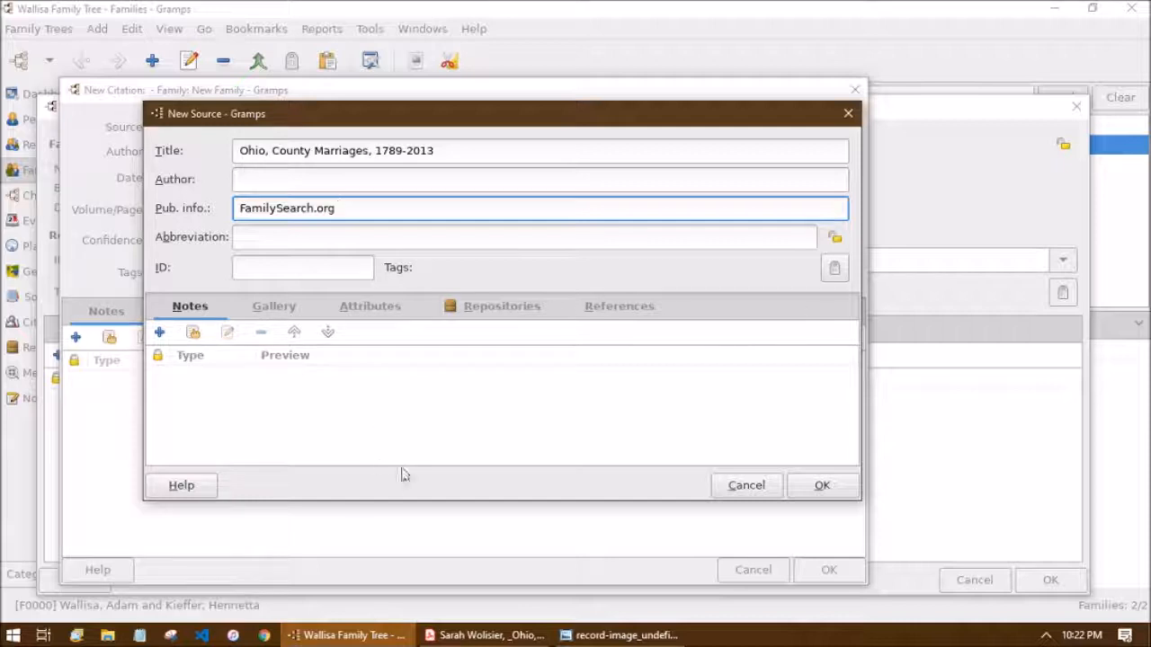
click(820, 490)
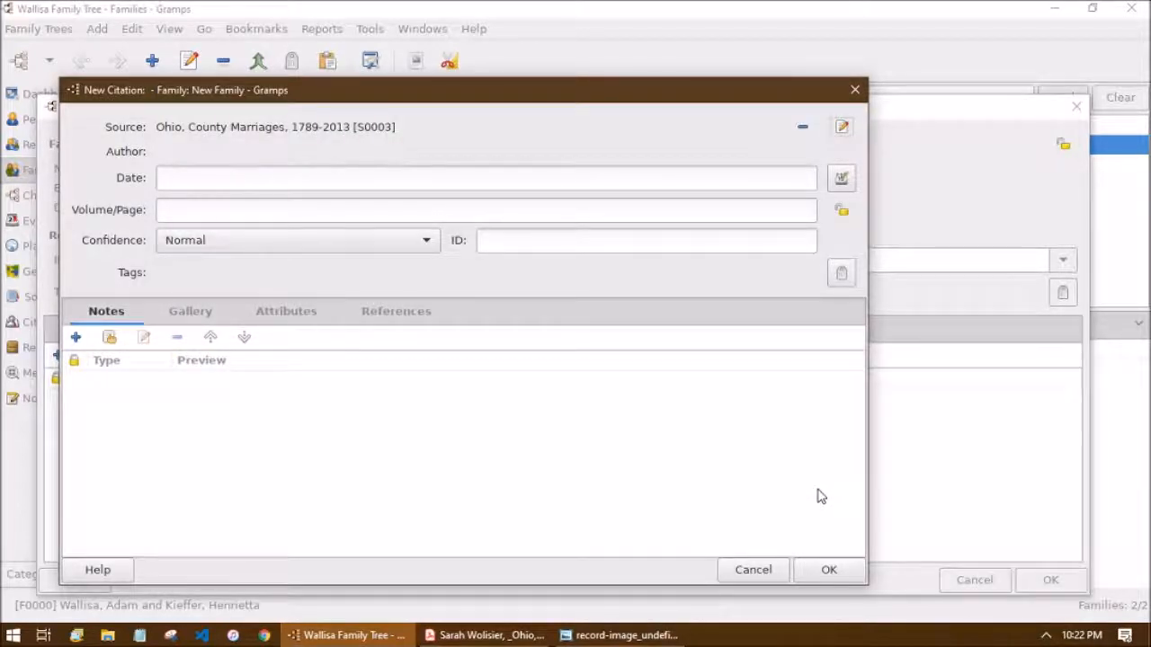
Examine the marriage PDF and record-image_undefined.jpg for the sworn and married dates needed for the citation date
click(207, 177)
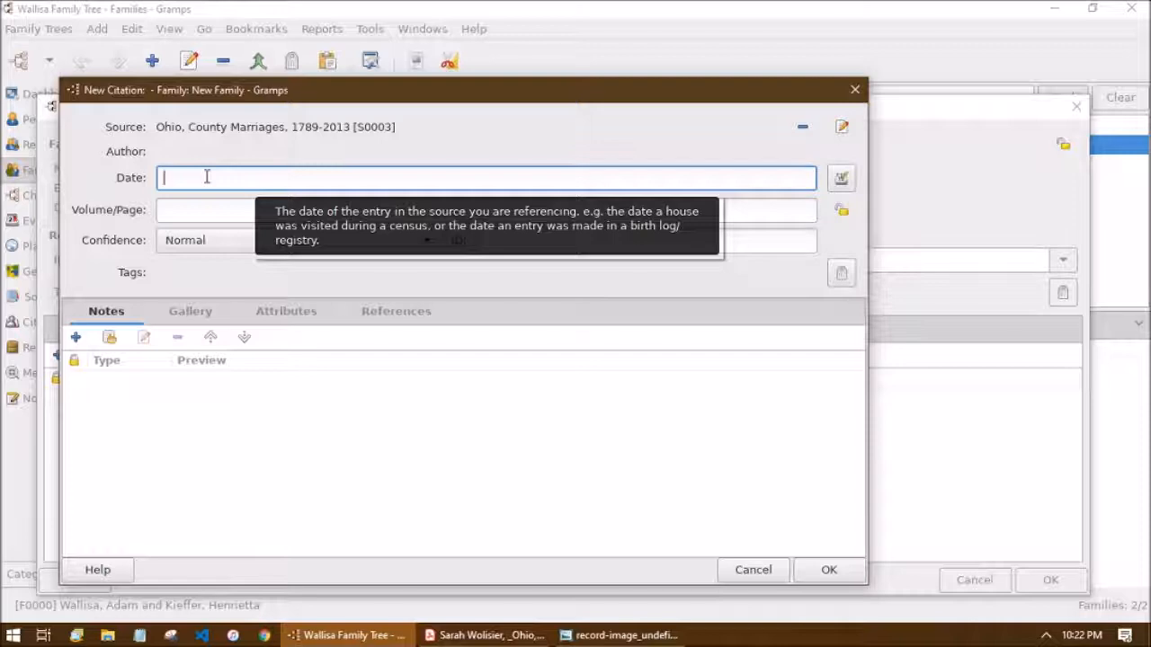
key(alt+Tab)
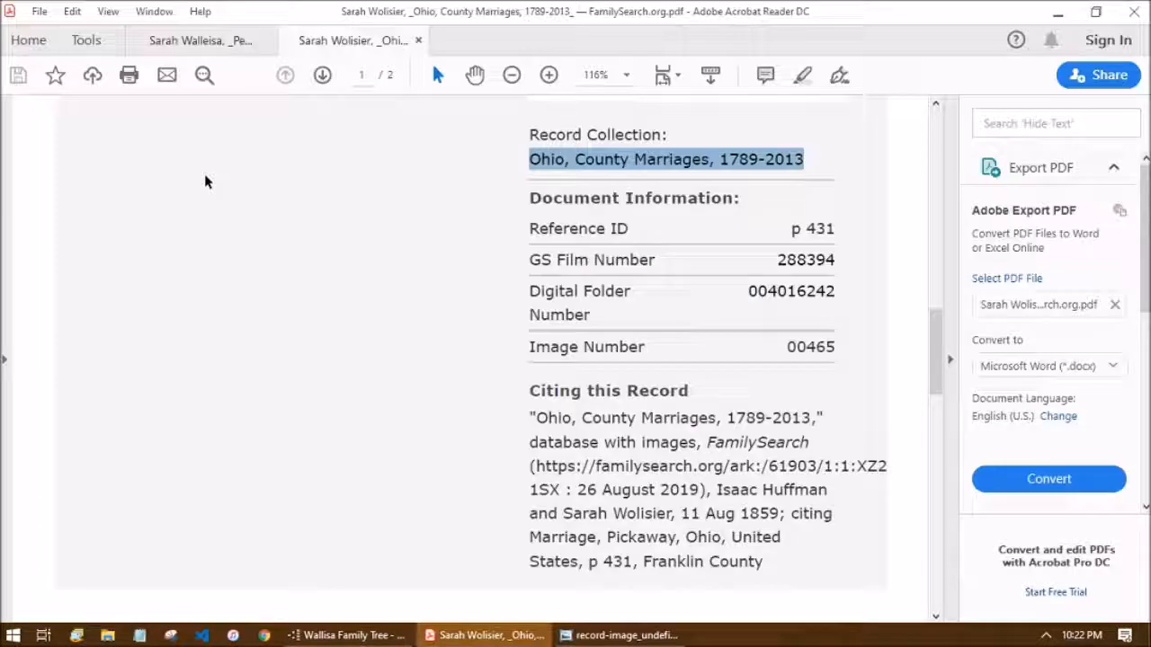
scroll(205, 182, up, 4)
scroll(205, 181, up, 5)
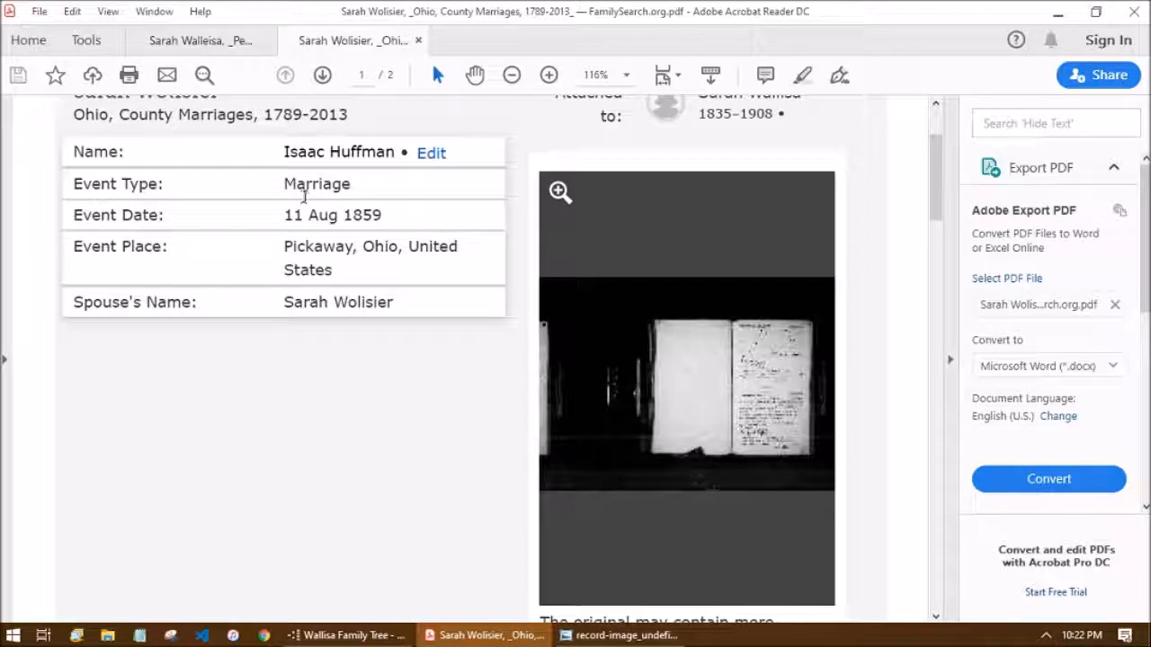
click(620, 635)
drag(525, 424, 503, 268)
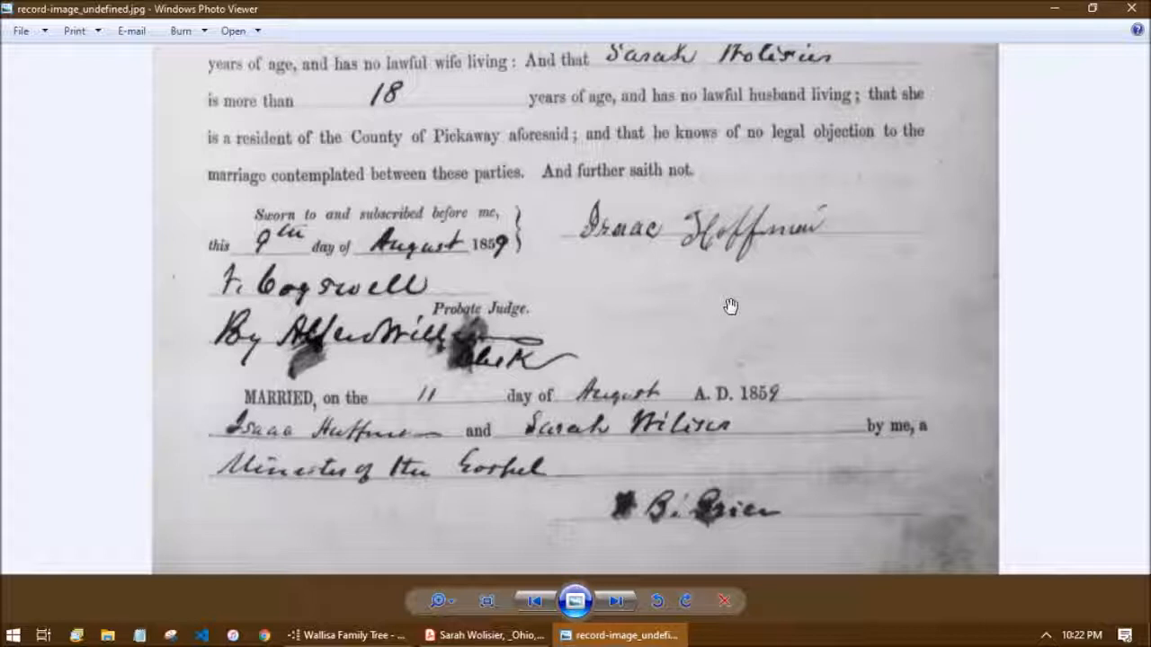
drag(706, 324, 662, 265)
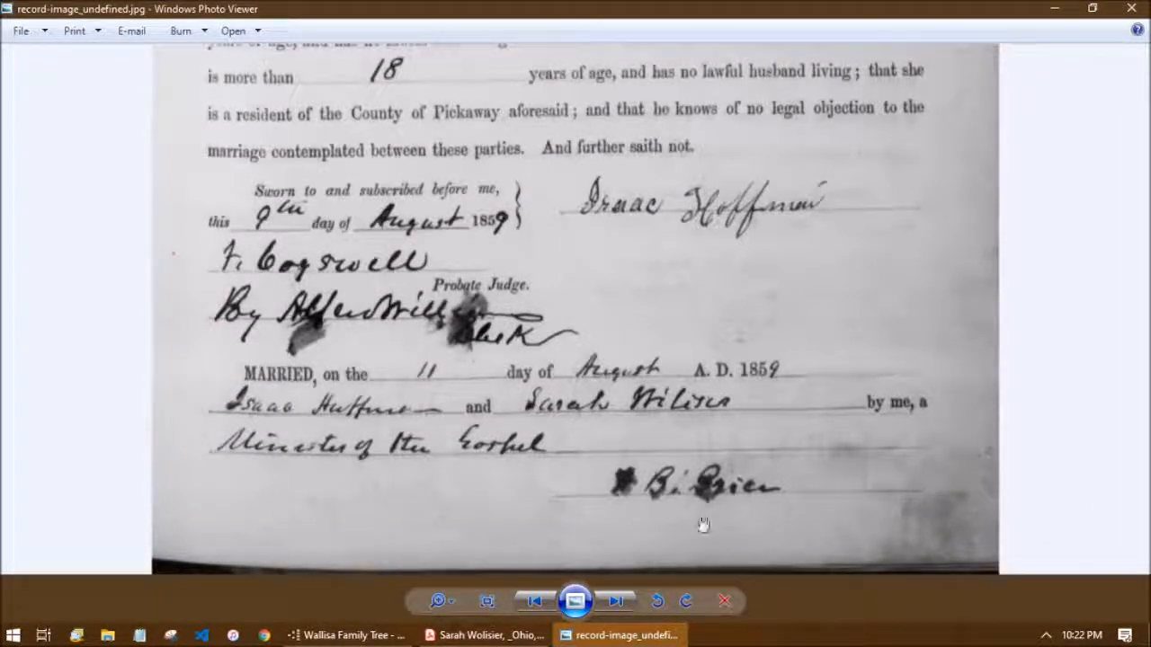
drag(760, 155, 754, 244)
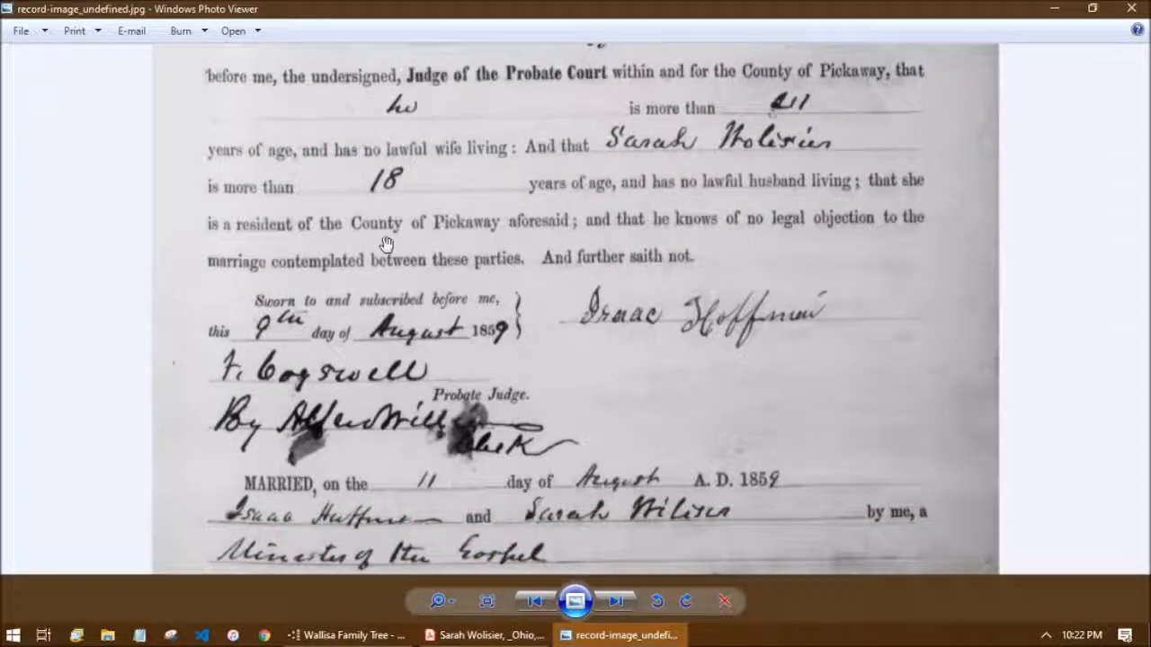
mouse_move(888, 423)
mouse_down()
mouse_move(861, 337)
mouse_move(867, 306)
mouse_up()
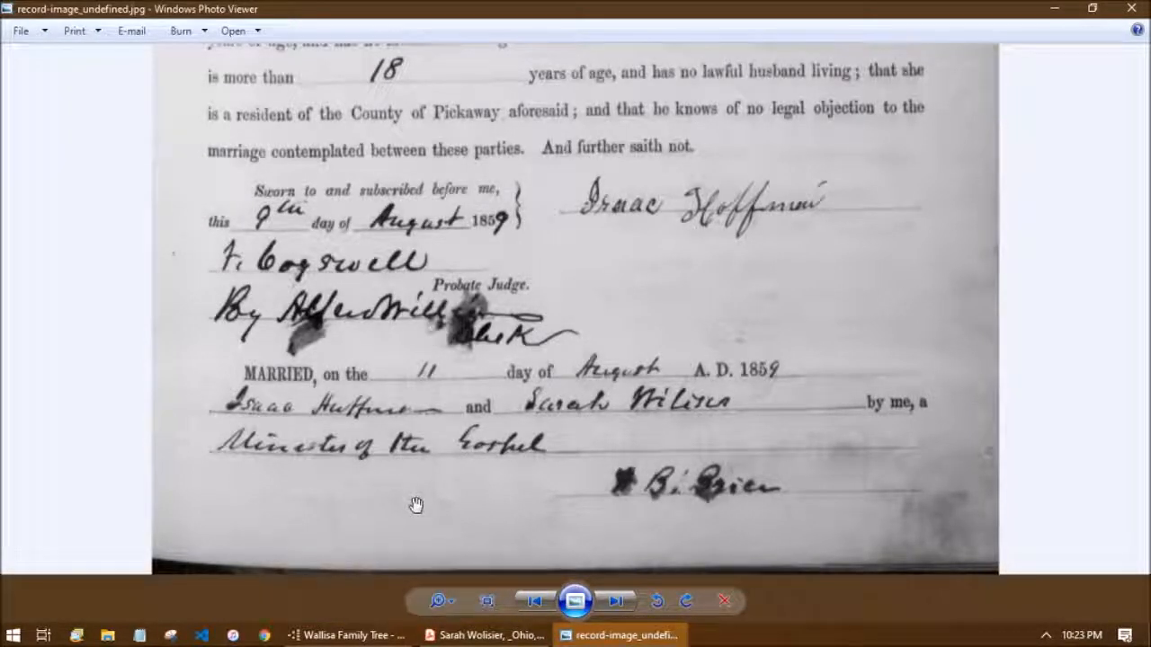
Set the citation's date in Gramps to 11 August 1859, as given on the marriage record image
click(350, 635)
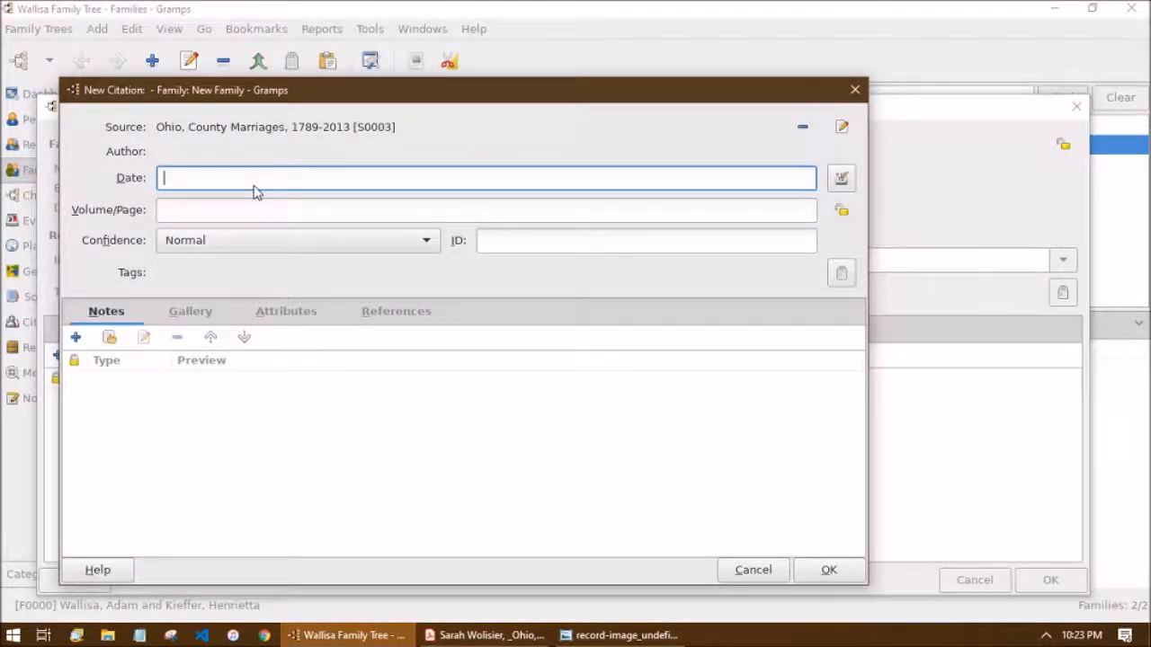
key(alt+Tab)
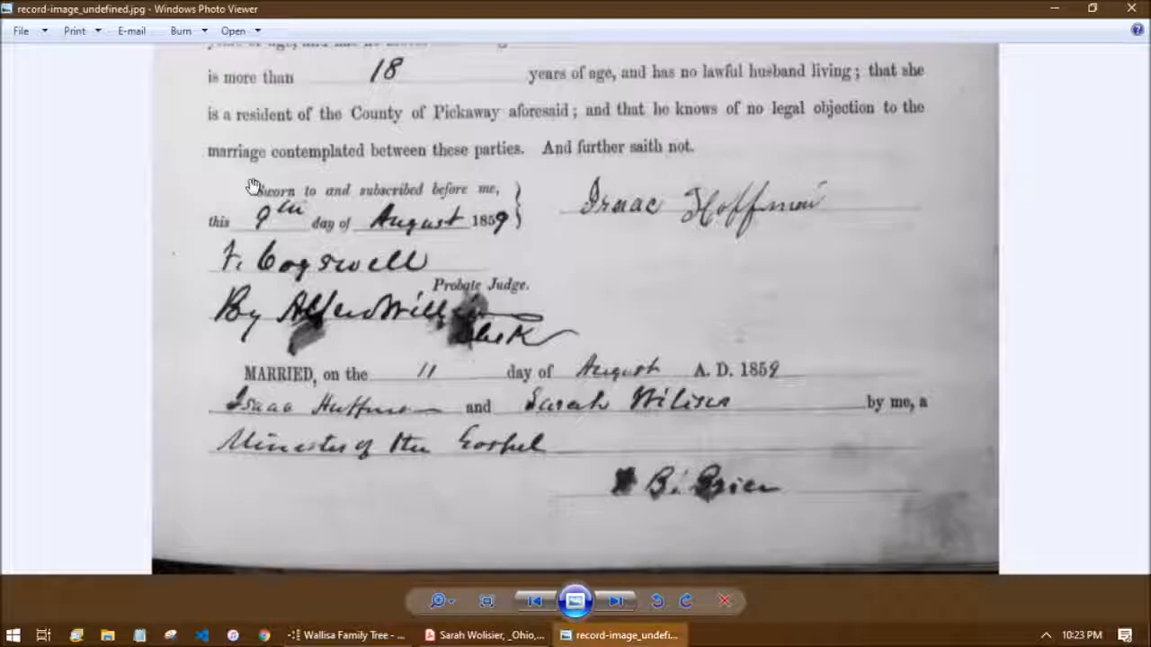
key(alt+Tab)
text(11 August)
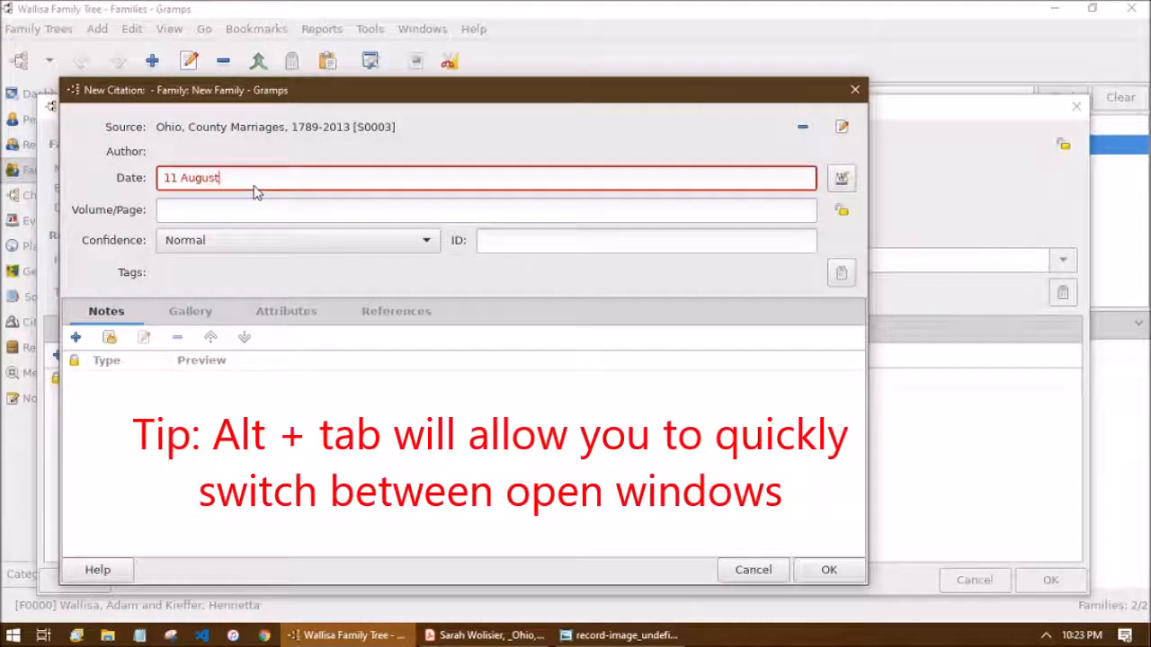
text( 1859)
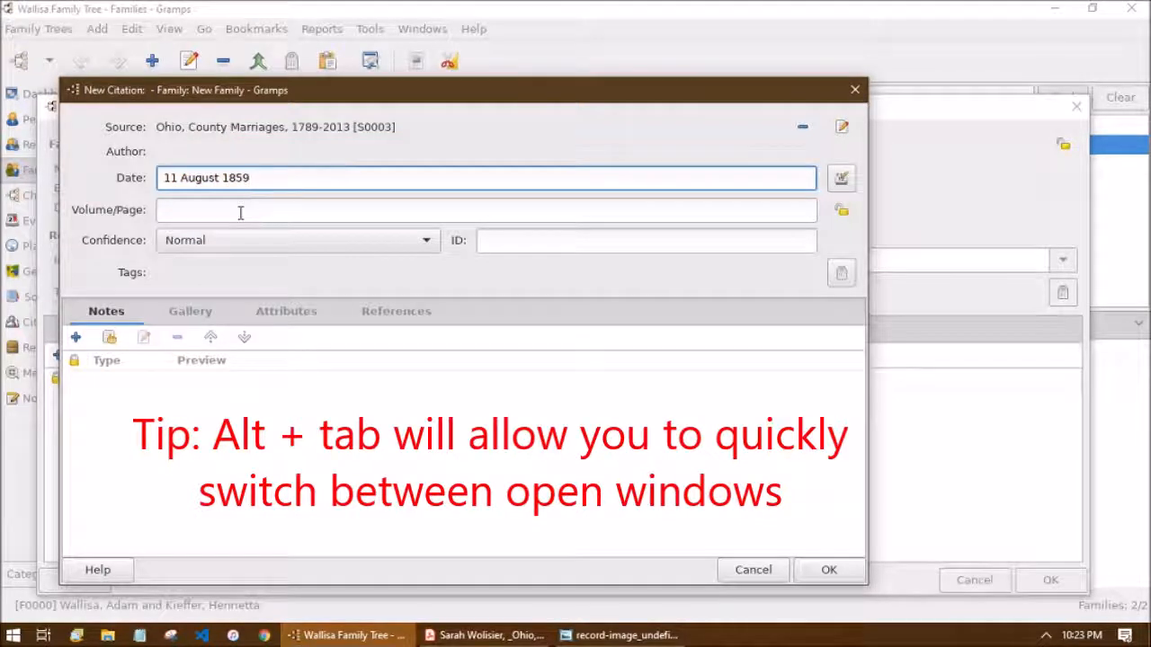
Examine the marriage PDF's document information and citing text, and the record image, for the couple's names and page reference
click(240, 212)
key(alt+Tab)
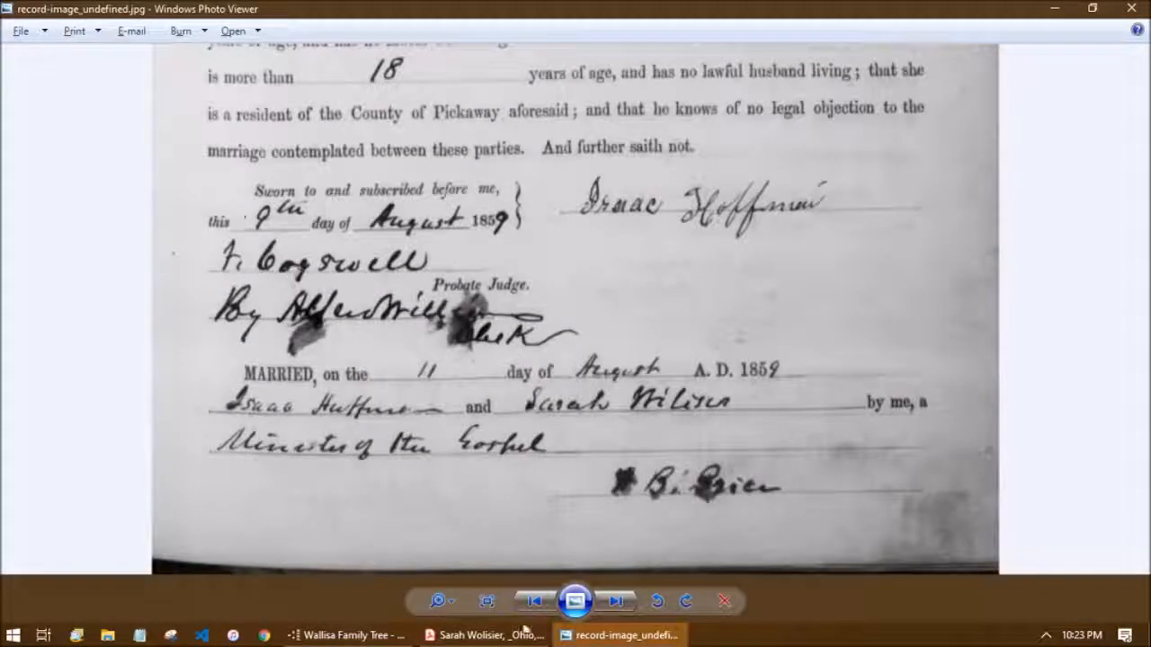
click(485, 635)
scroll(358, 315, up, 1)
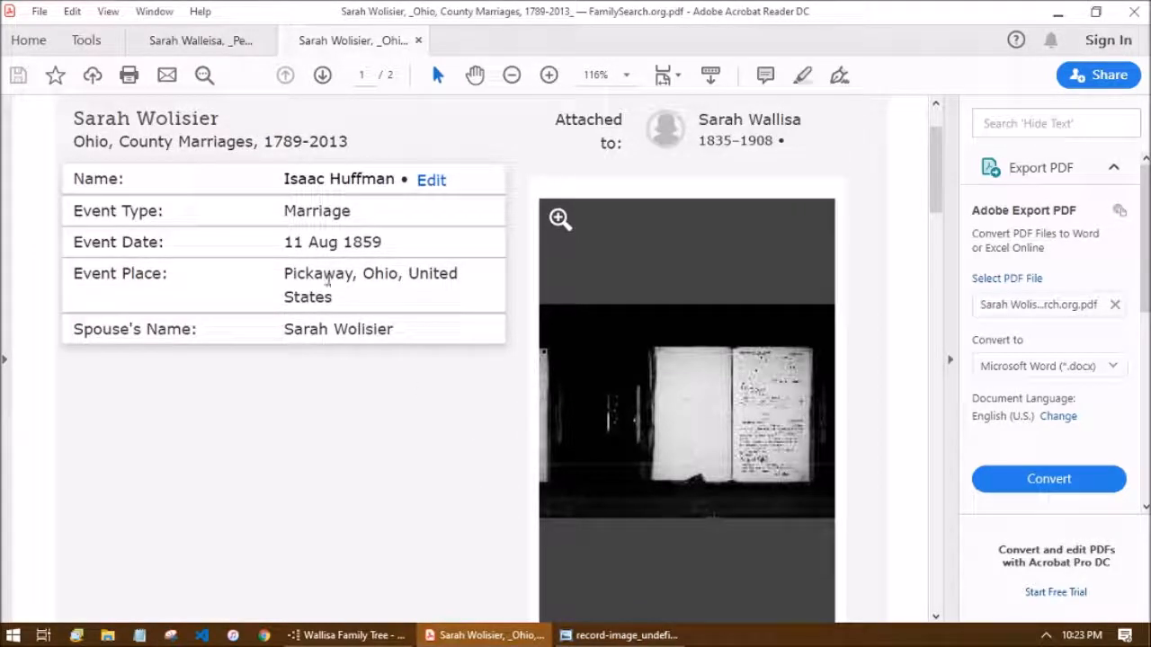
scroll(333, 377, down, 6)
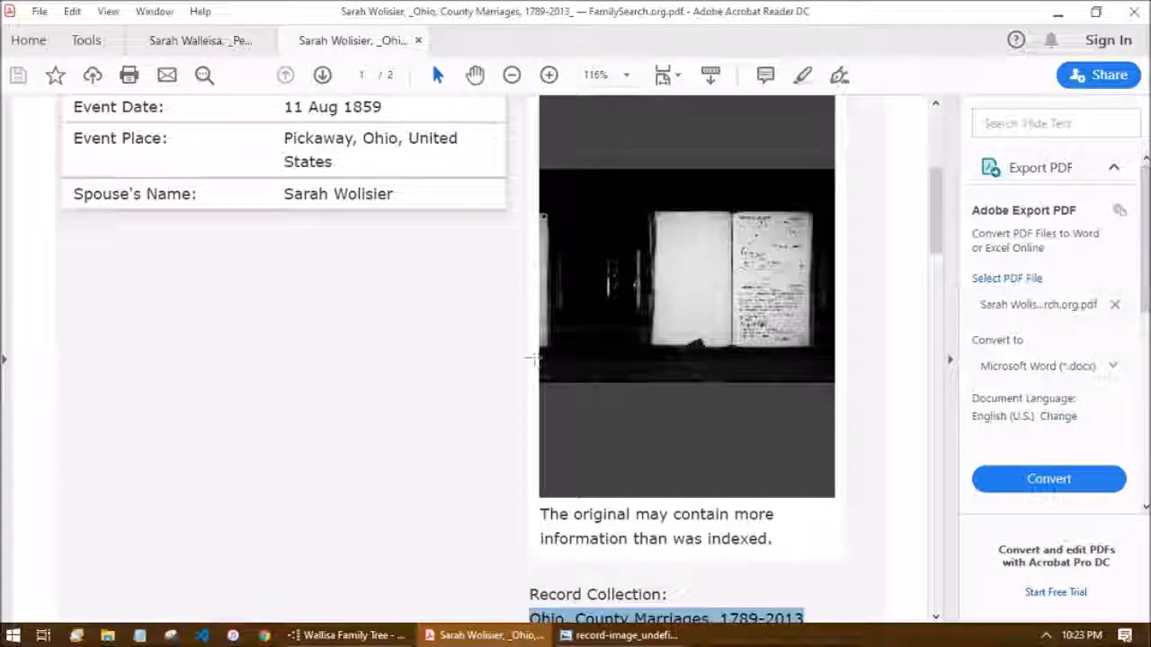
scroll(510, 355, down, 3)
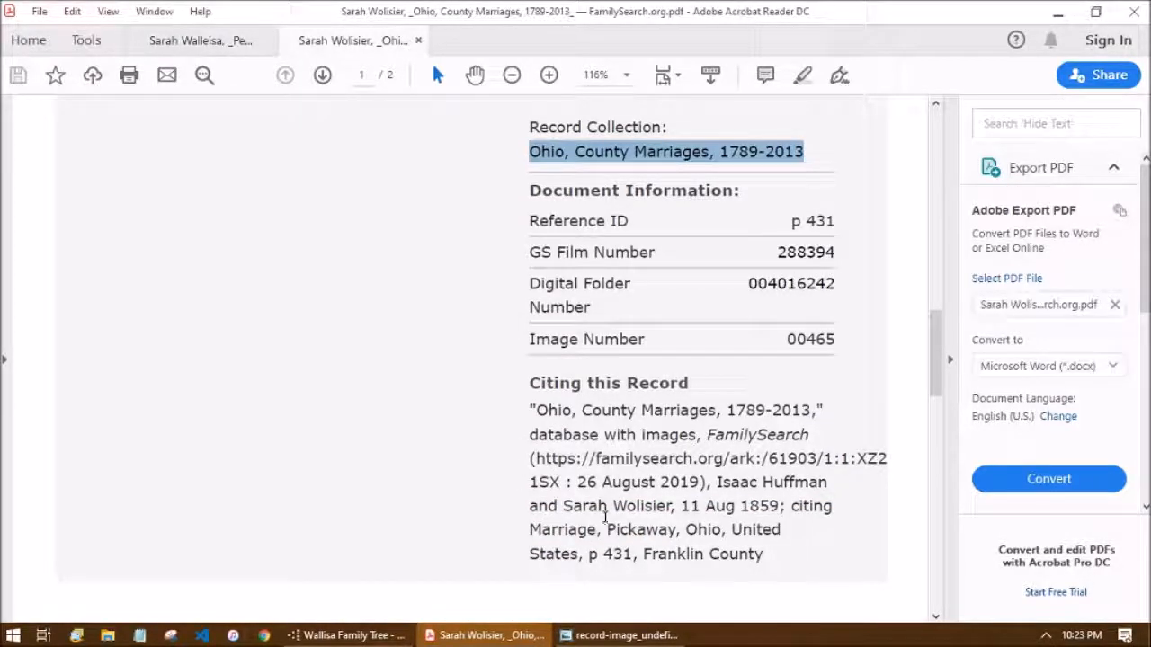
key(alt+Tab)
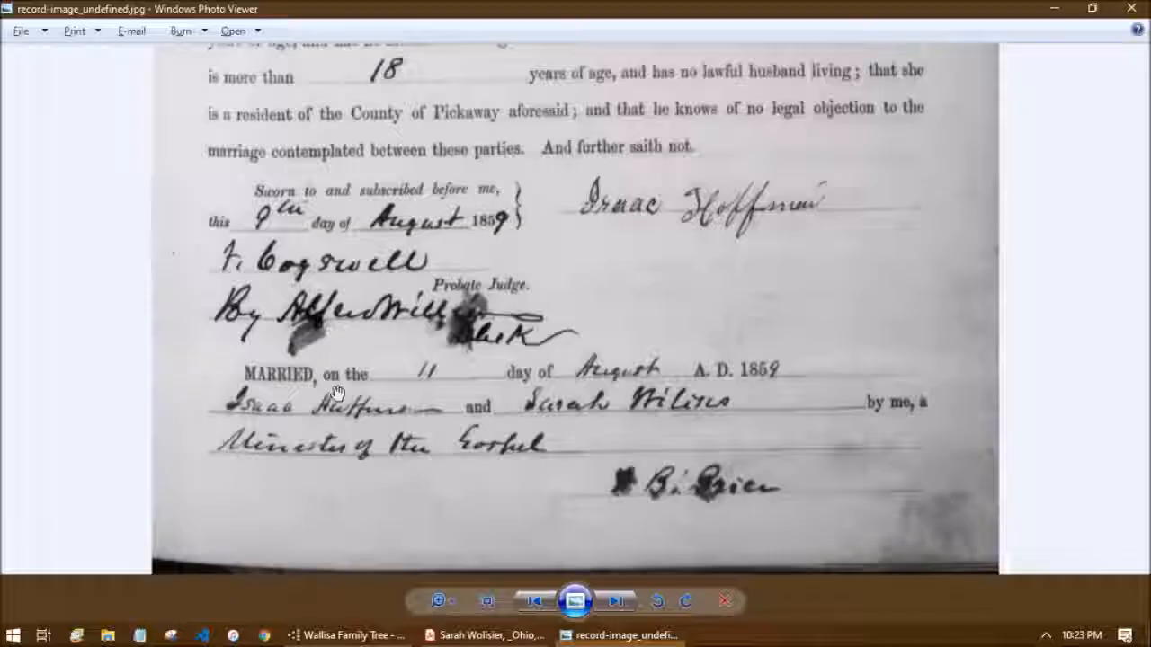
key(alt+Tab)
key(alt+Tab)
key(alt+Tab)
Enter the groom's full name and the bride's surname in the citation's Volume/Page, spelled as in the marriage PDF
text(Huffman, Isaac & Wol)
key(alt+Tab)
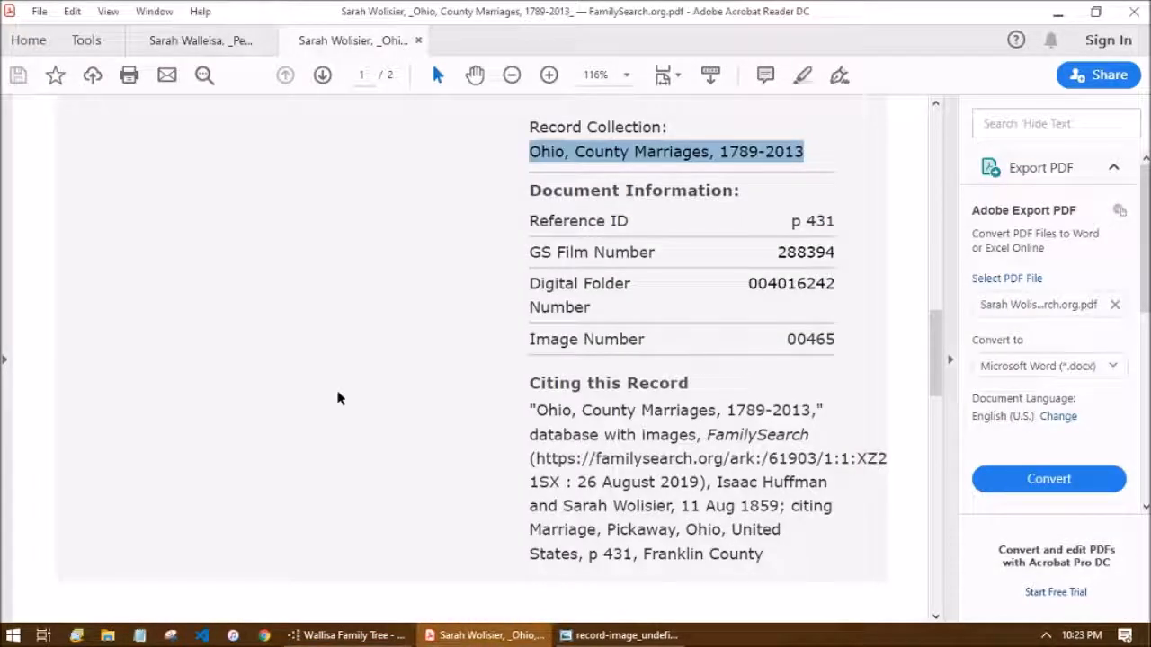
key(alt+Tab)
text(i)
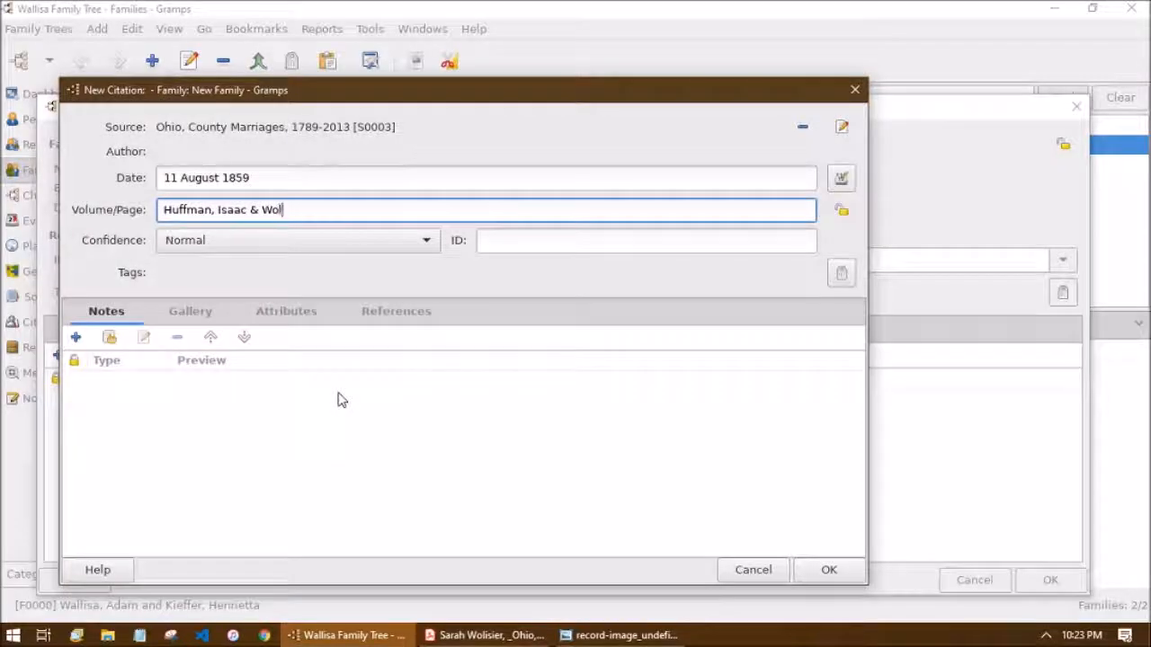
key(alt+Tab)
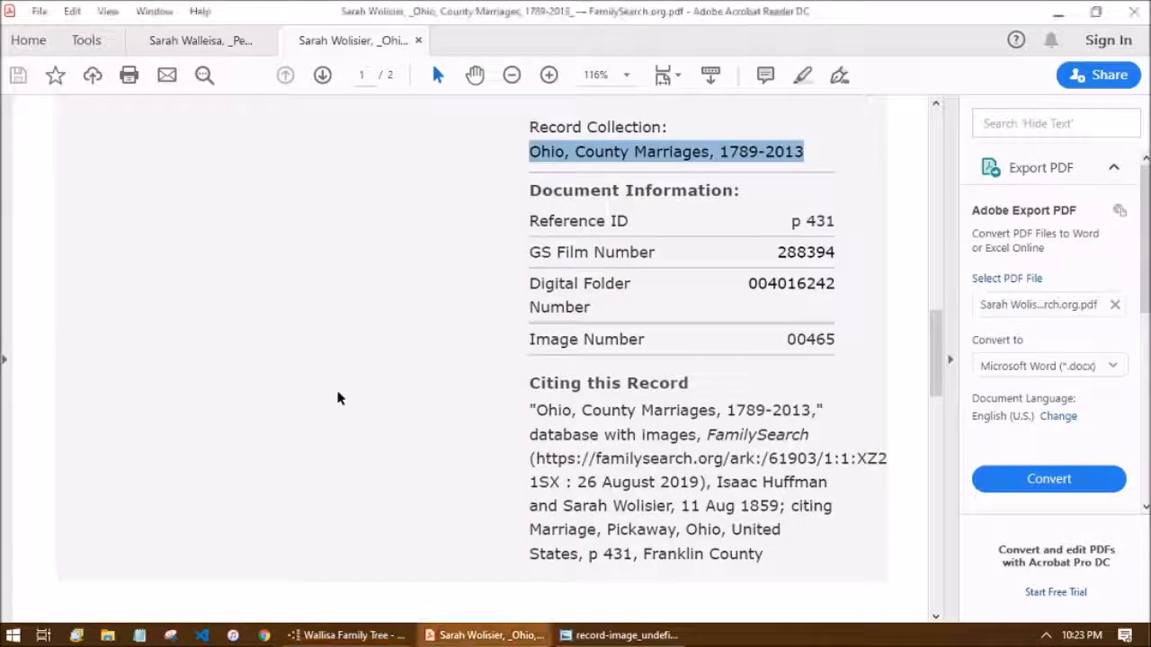
key(alt+Tab)
text(sier)
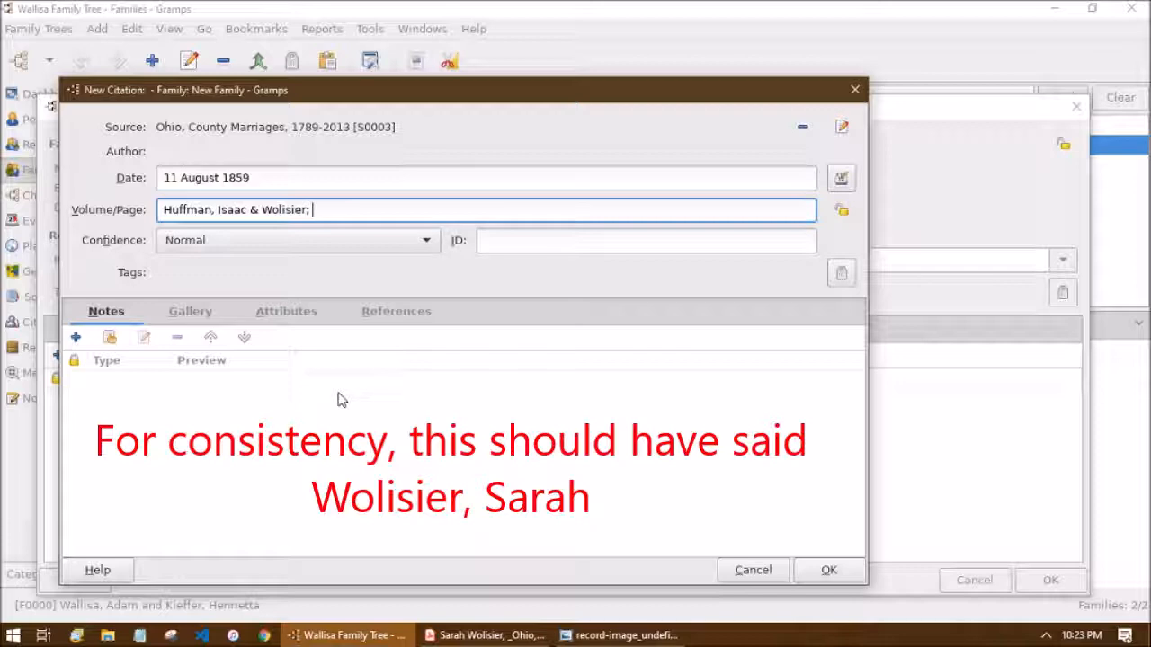
Append "; p. 431" to the citation's Volume/Page, using the reference ID from the marriage PDF
key(alt+Tab)
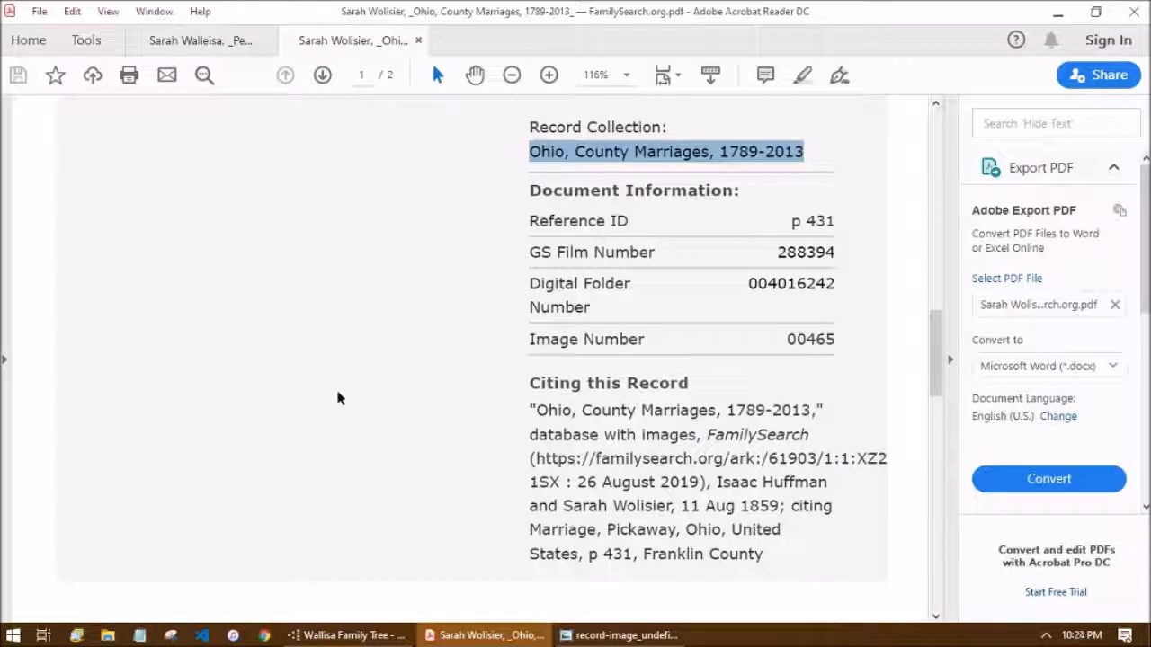
key(alt+Tab)
text(; p. 431)
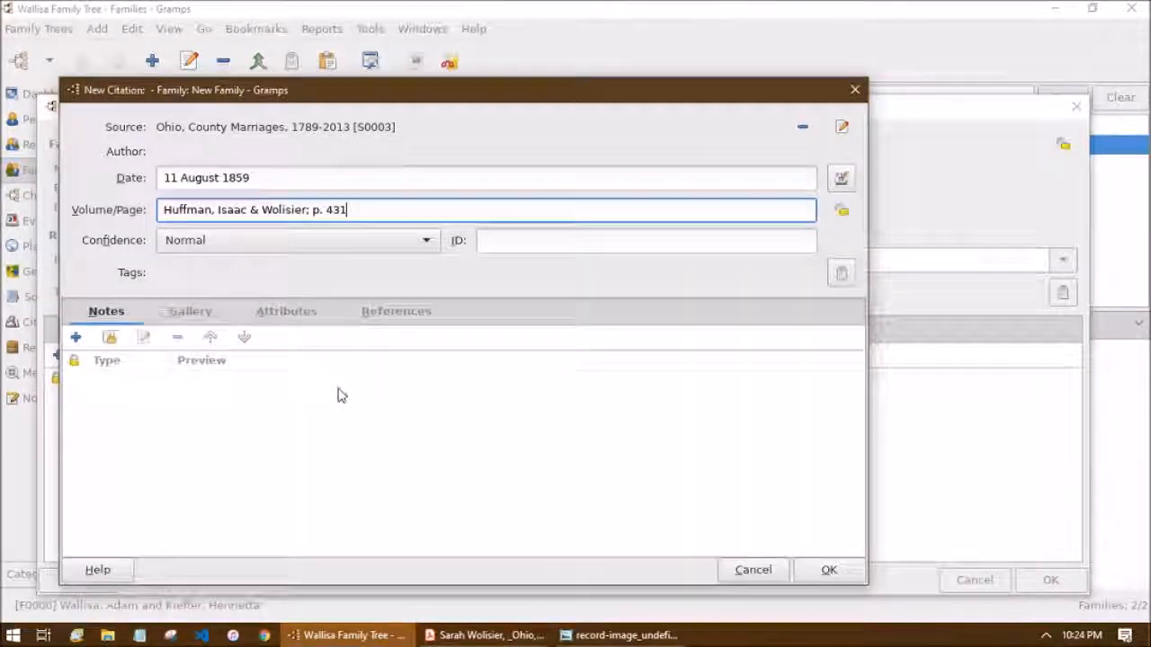
key(alt+Tab)
key(alt+Tab)
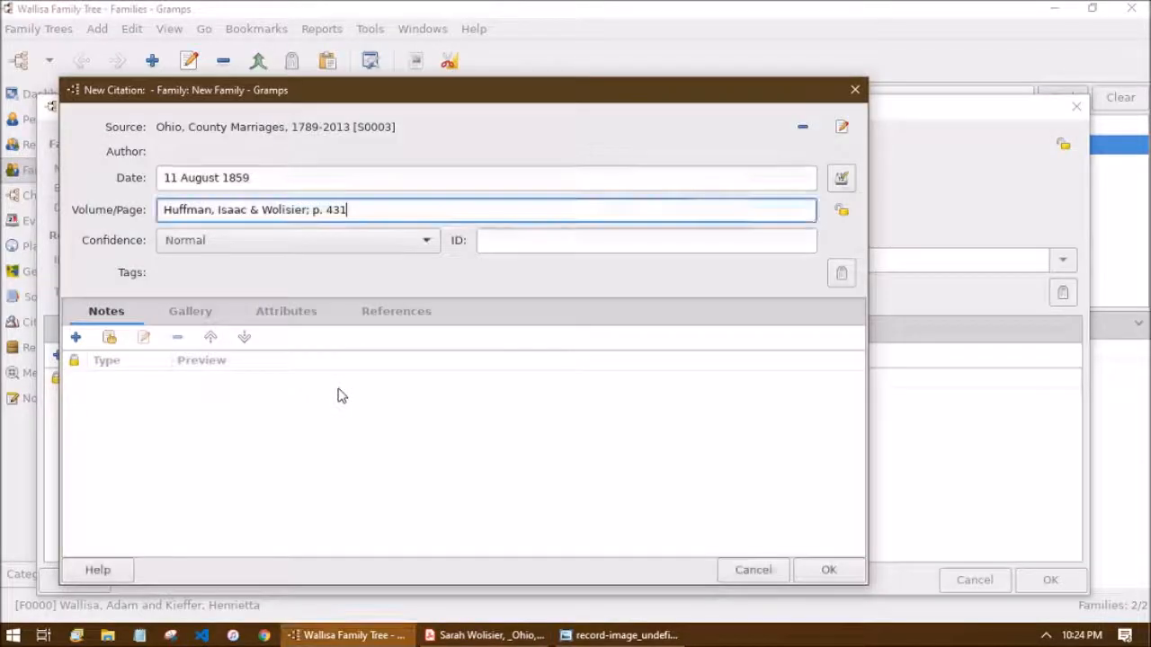
Copy the full "Citing this Record" text across both pages of the marriage PDF into a new note on the Gramps citation
key(alt+Tab)
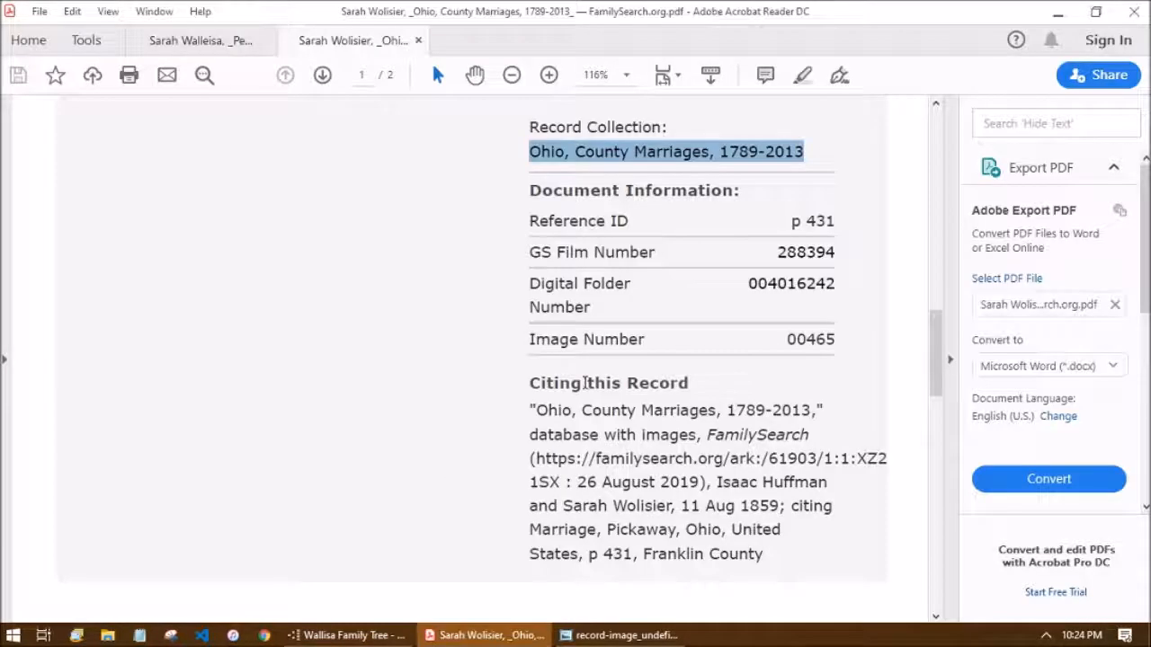
drag(529, 410, 741, 188)
scroll(762, 559, down, 5)
key(ctrl+c)
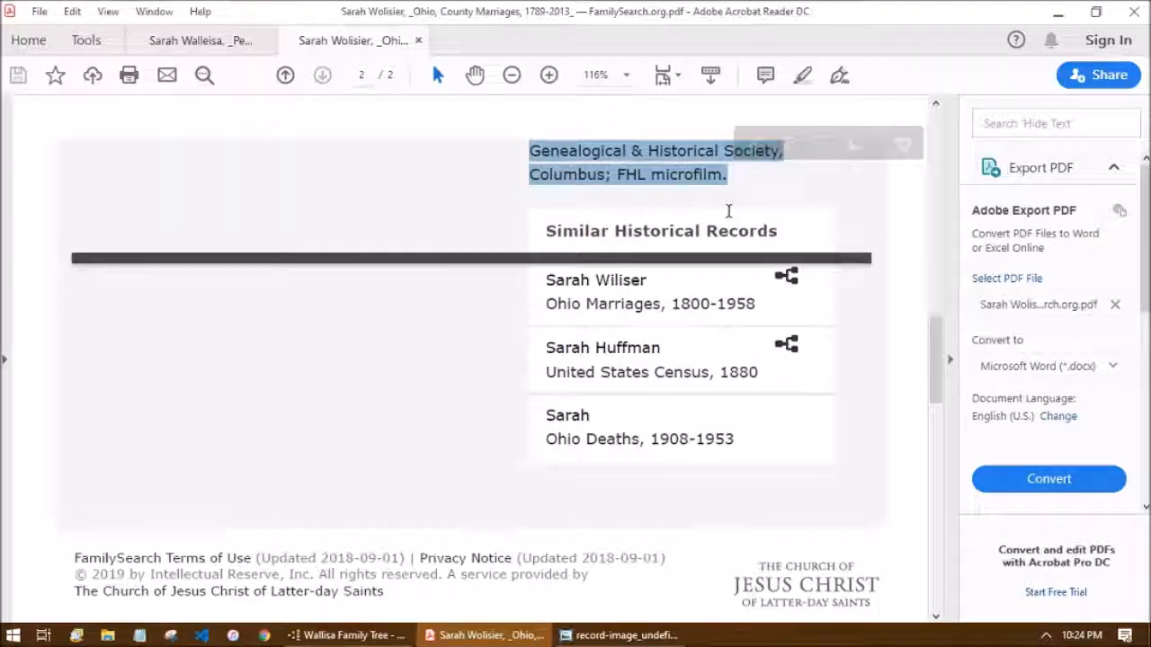
key(alt+Tab)
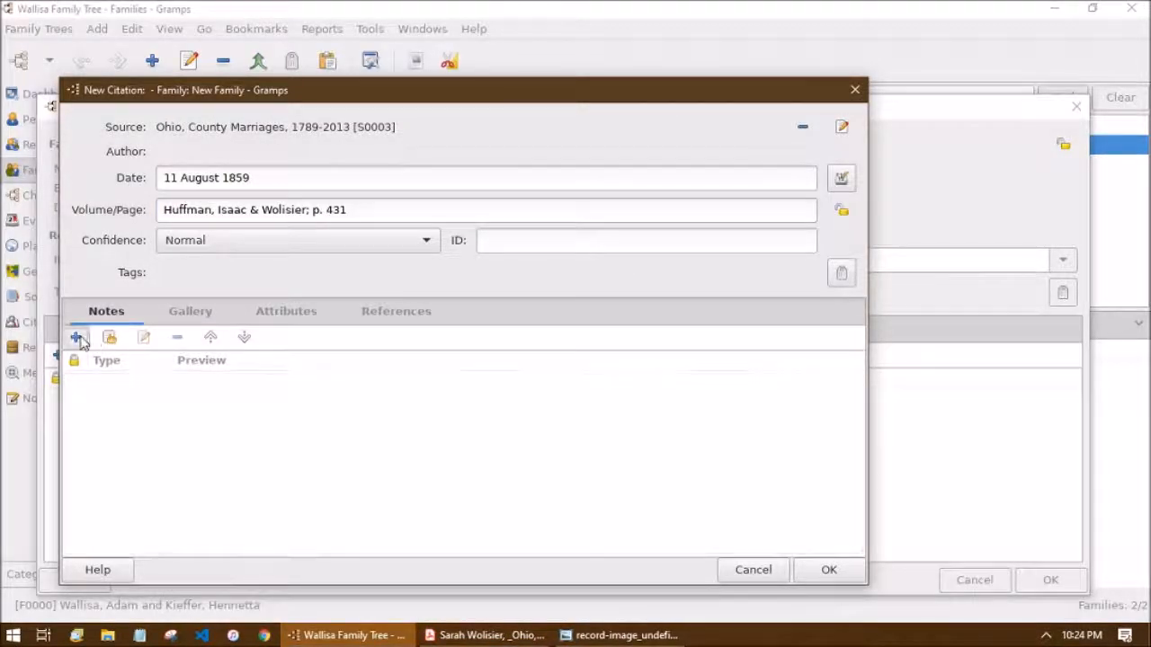
click(76, 338)
key(ctrl+v)
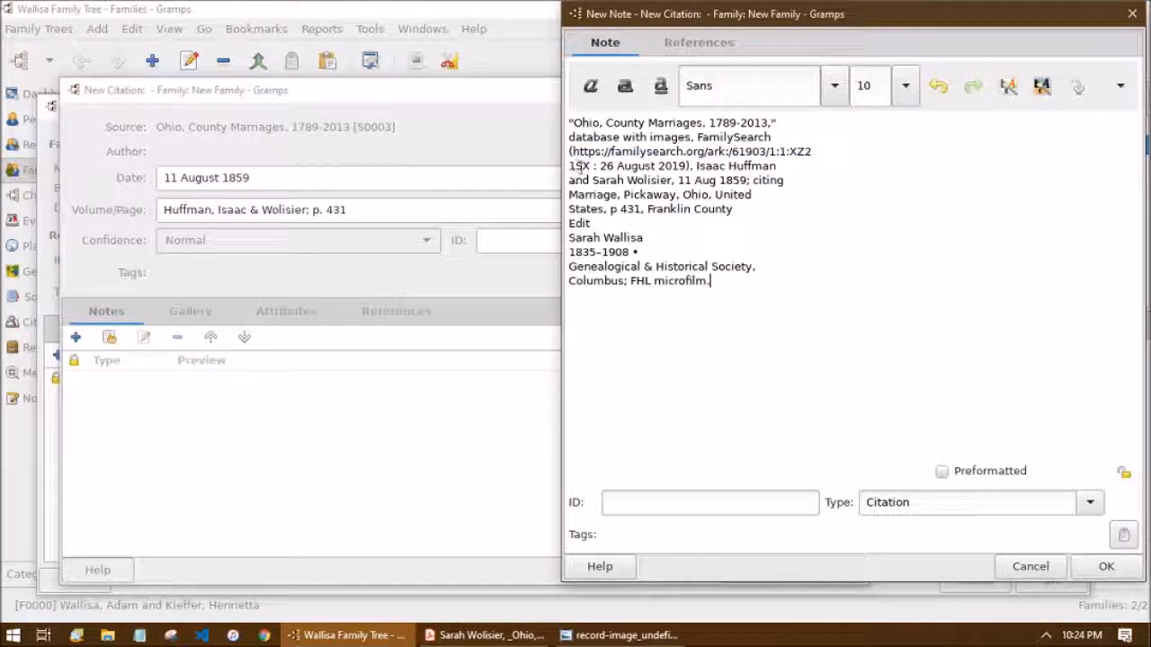
Rejoin the broken FamilySearch web address in the note and put "citing" and "Marriage" on the same line
key(Home)
key(BackSpace)
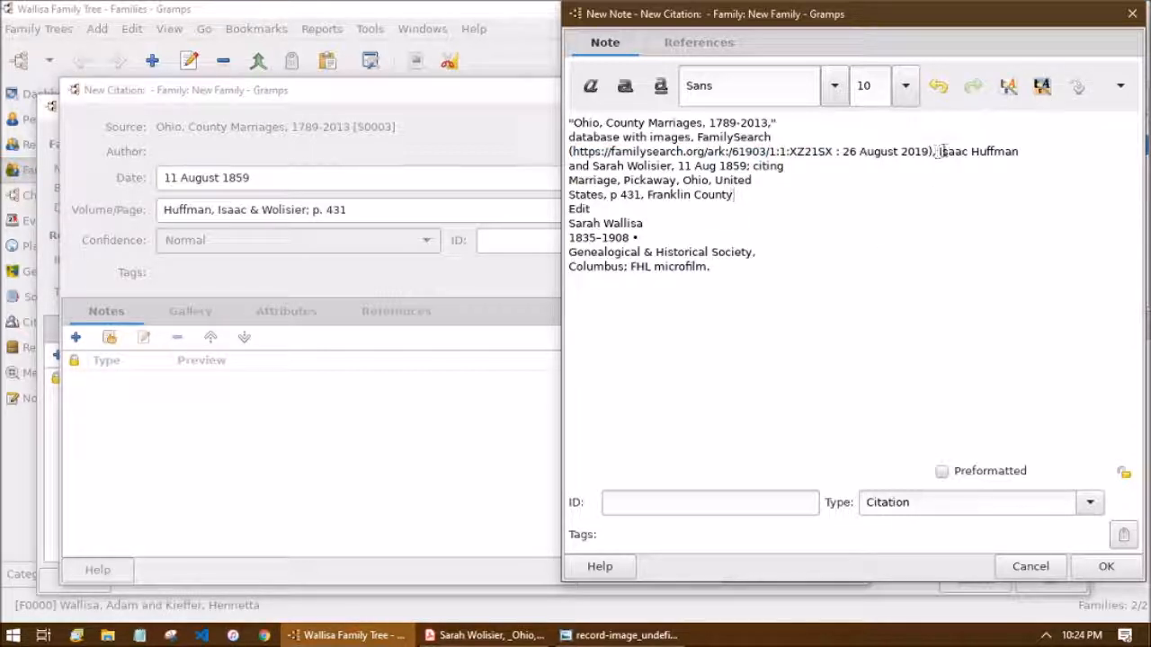
key(Delete)
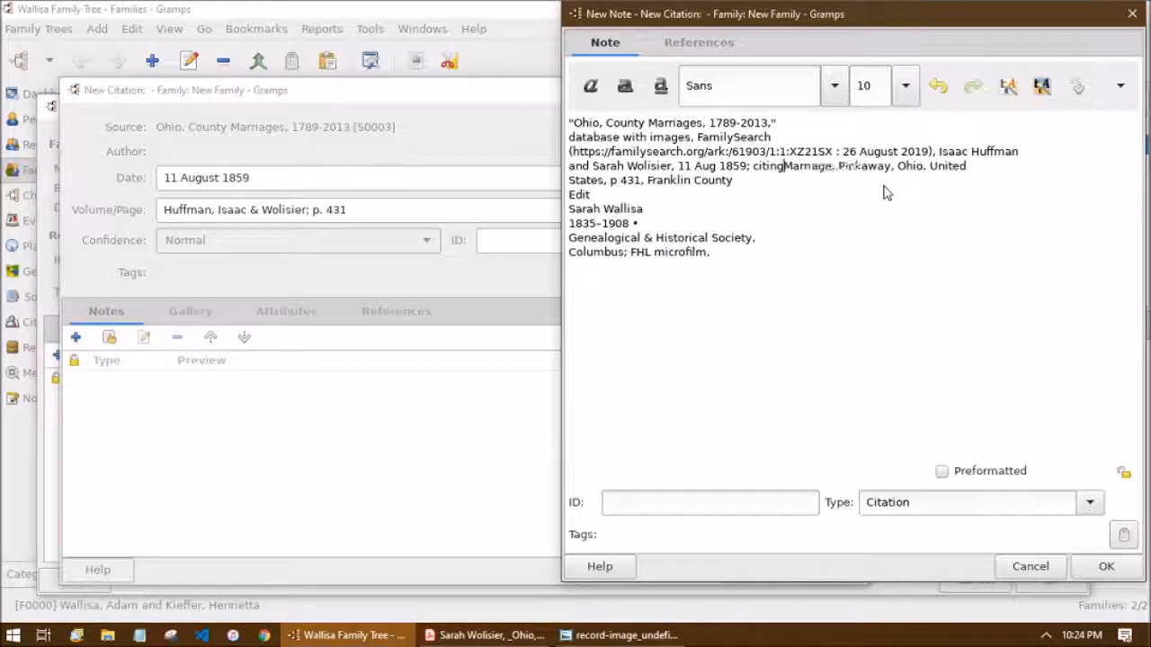
key(End)
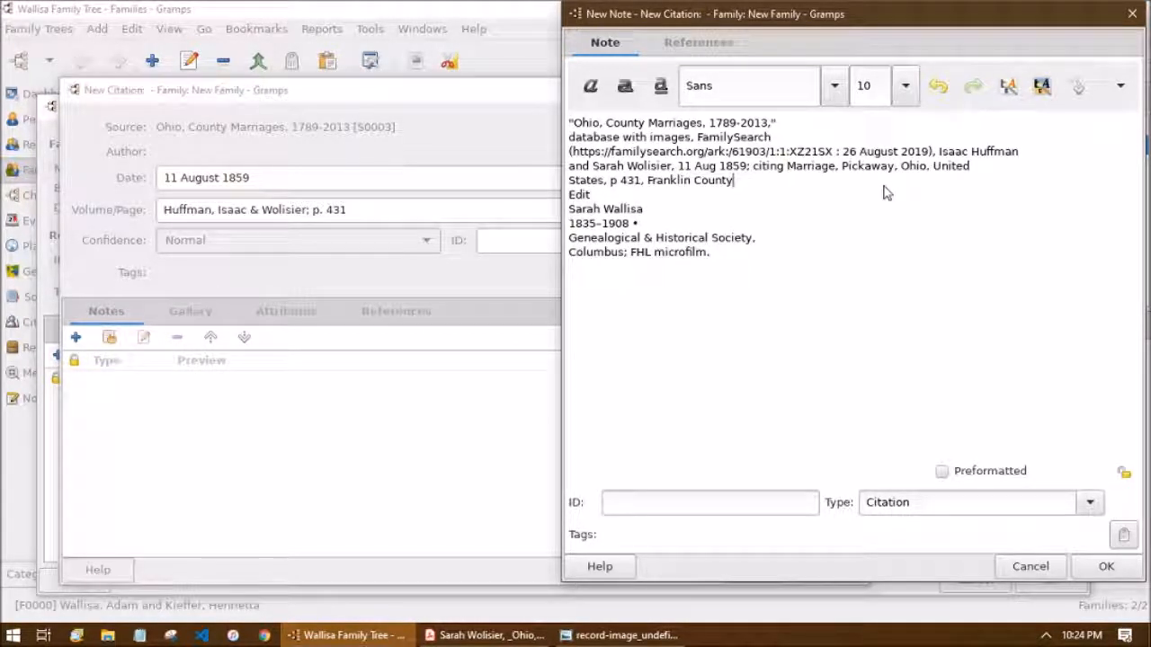
Delete the three stray lines after "Franklin County" and join "Genealogical & Historical Society" onto that line
key(shift+Down)
key(shift+Down)
key(shift+Down)
key(Delete)
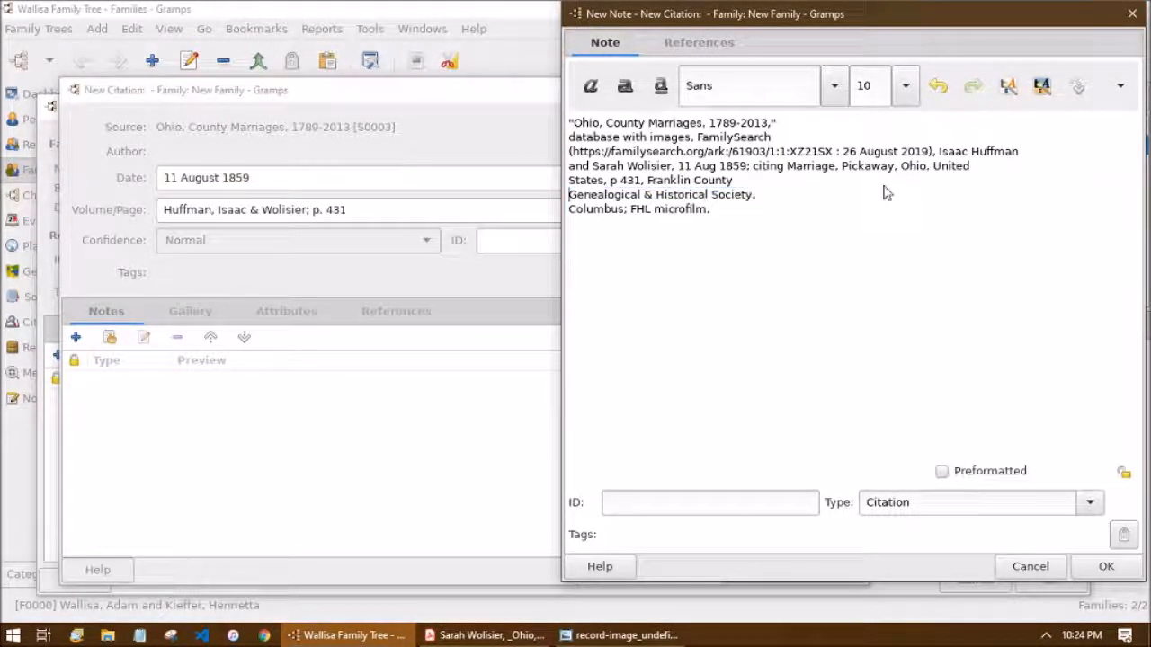
key(BackSpace)
Remove the remaining line breaks so the note's citation text runs as one continuous paragraph with proper spacing
key(End)
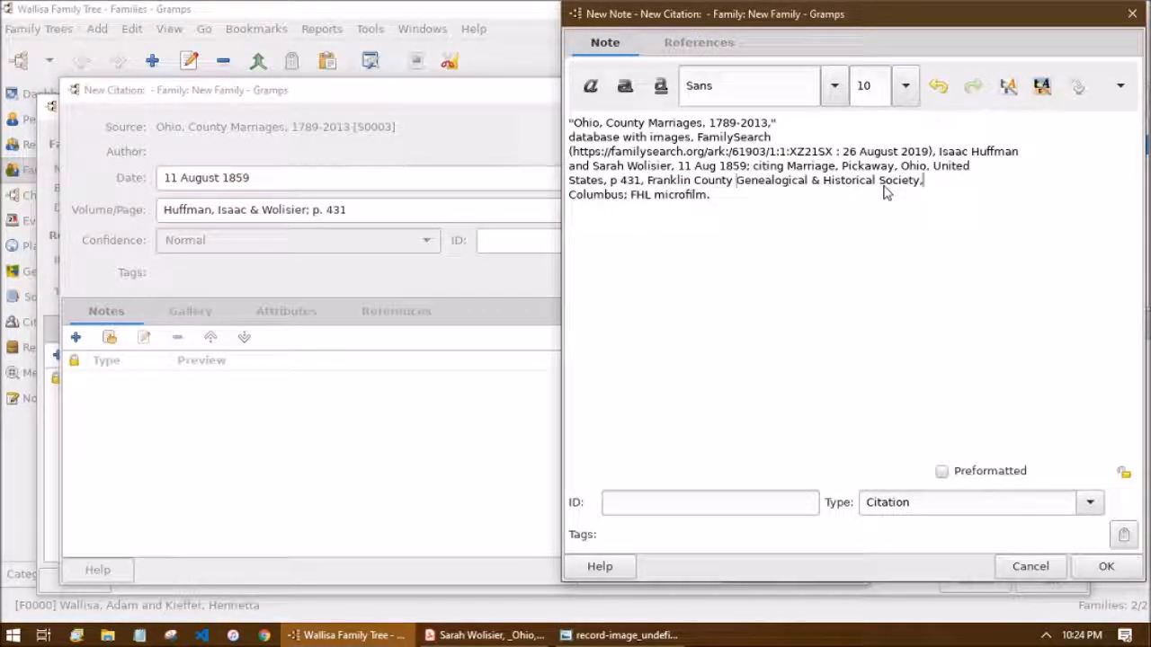
key(Delete)
key(Home)
key(BackSpace)
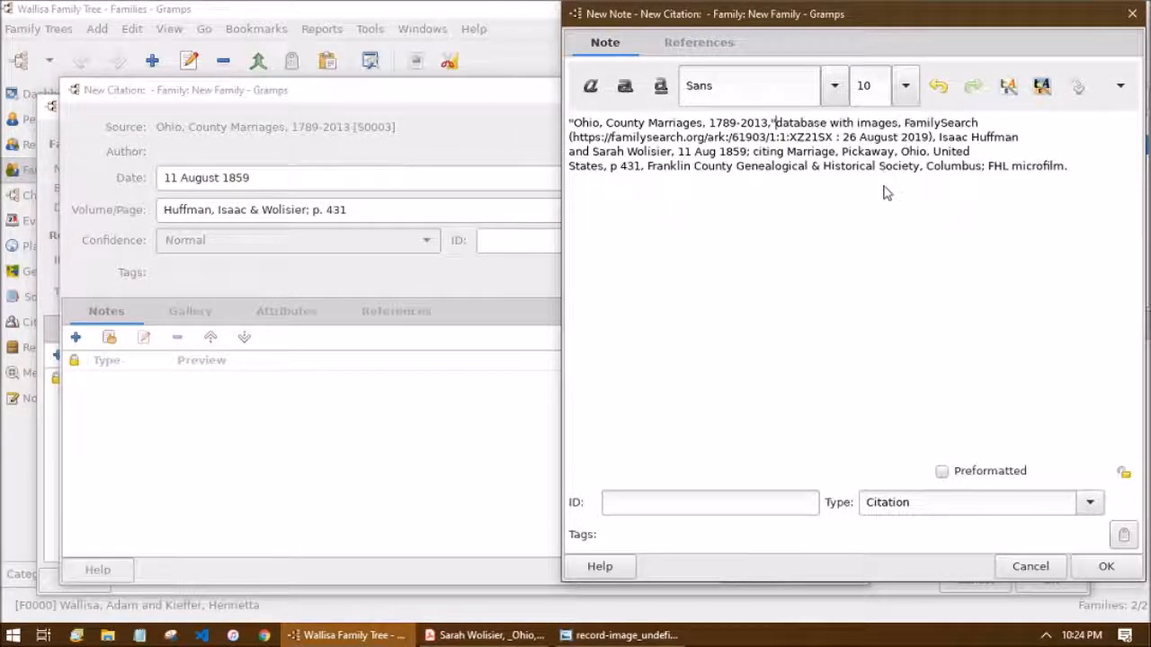
key(End)
key(Delete)
key(End)
key(Delete)
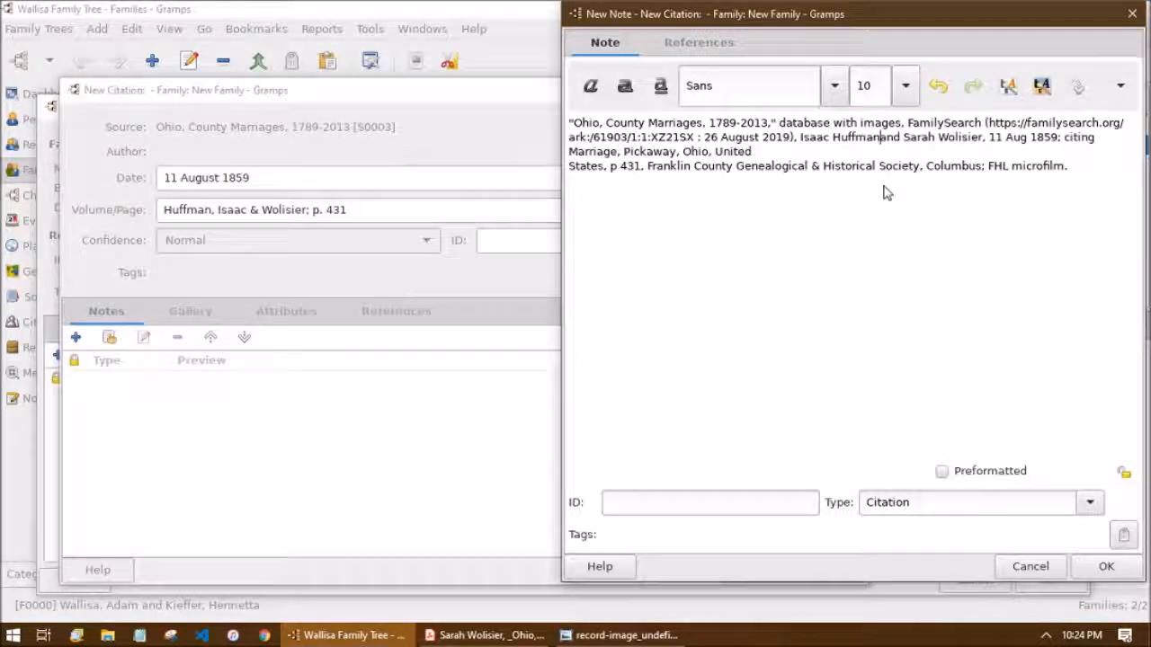
key(End)
key(Delete)
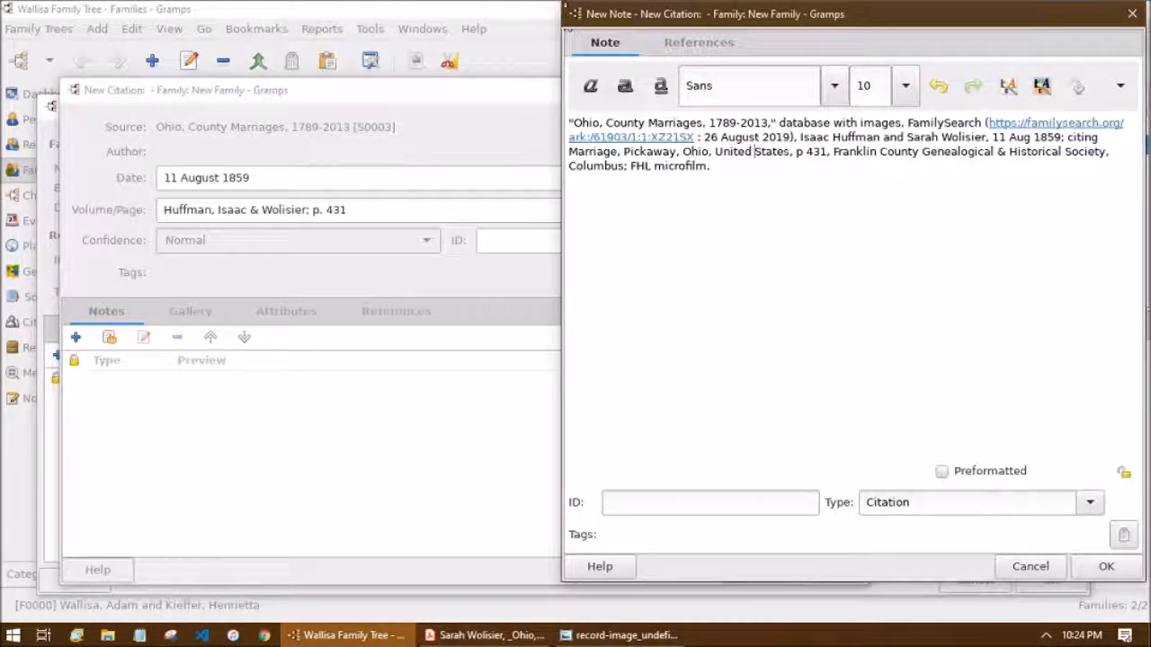
Shrink the note window, then save the citation note and the new Ohio County Marriages citation
drag(564, 4, 615, 253)
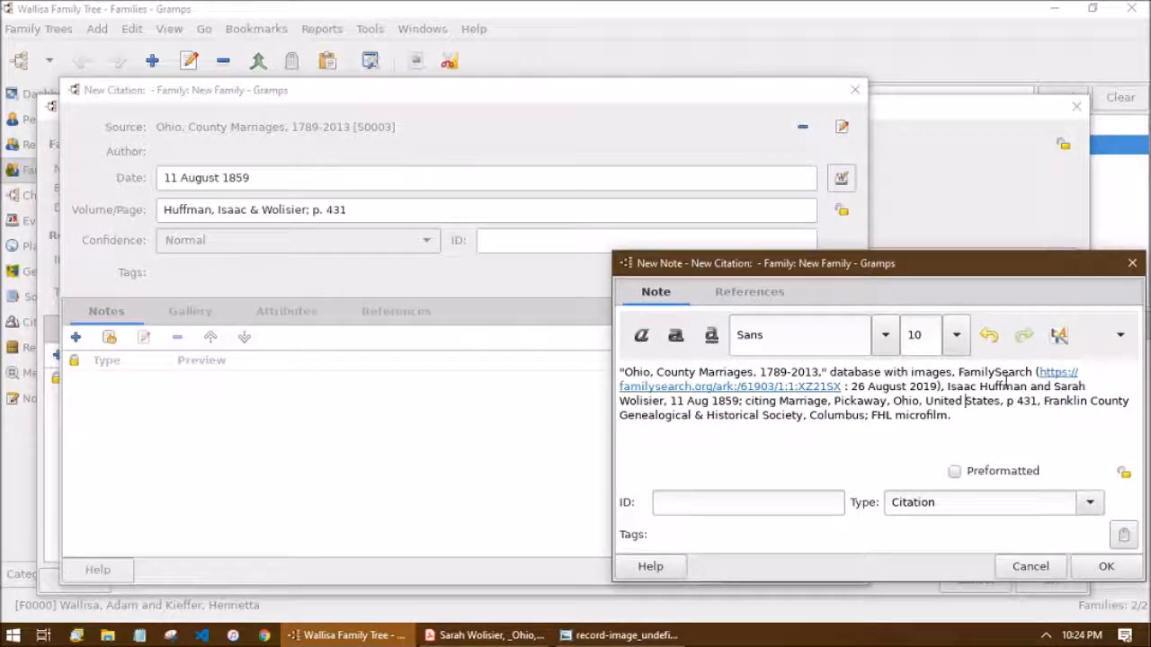
click(1105, 568)
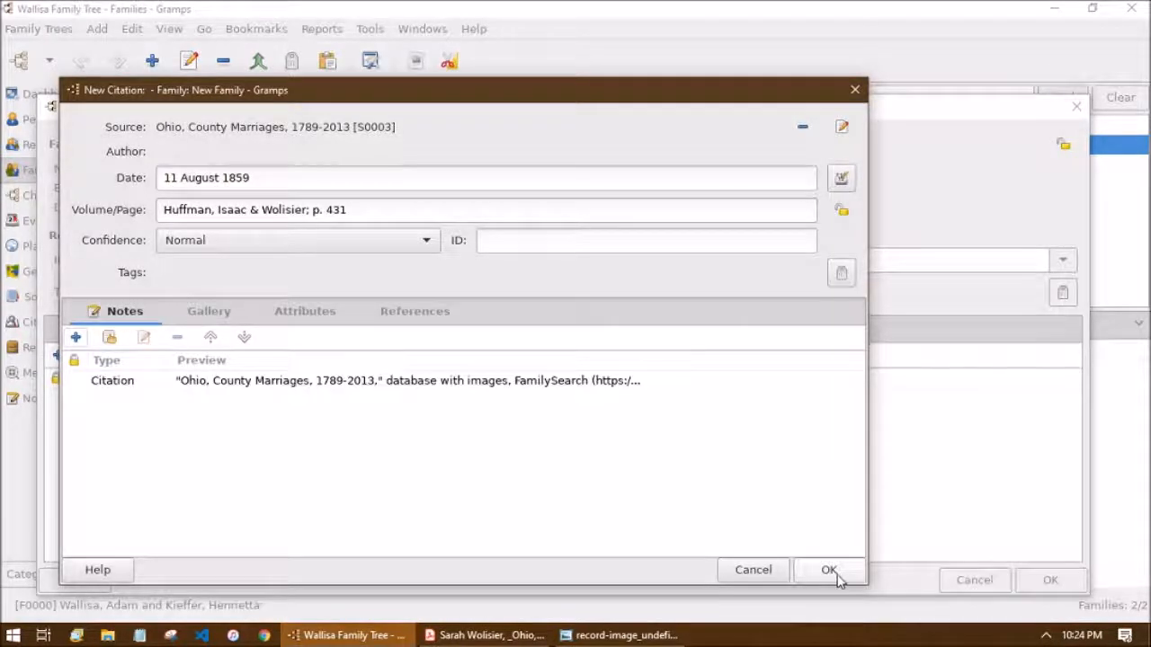
click(829, 571)
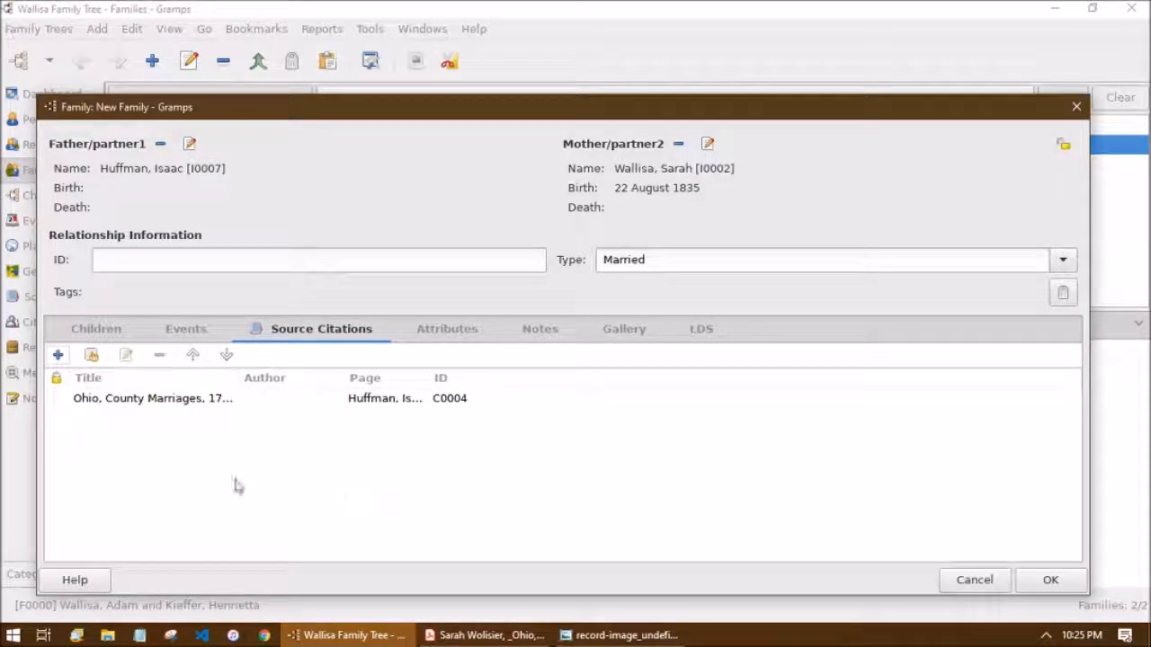
Open the father's person record for editing and check the top of the marriage record image for his stated age
click(189, 144)
click(278, 415)
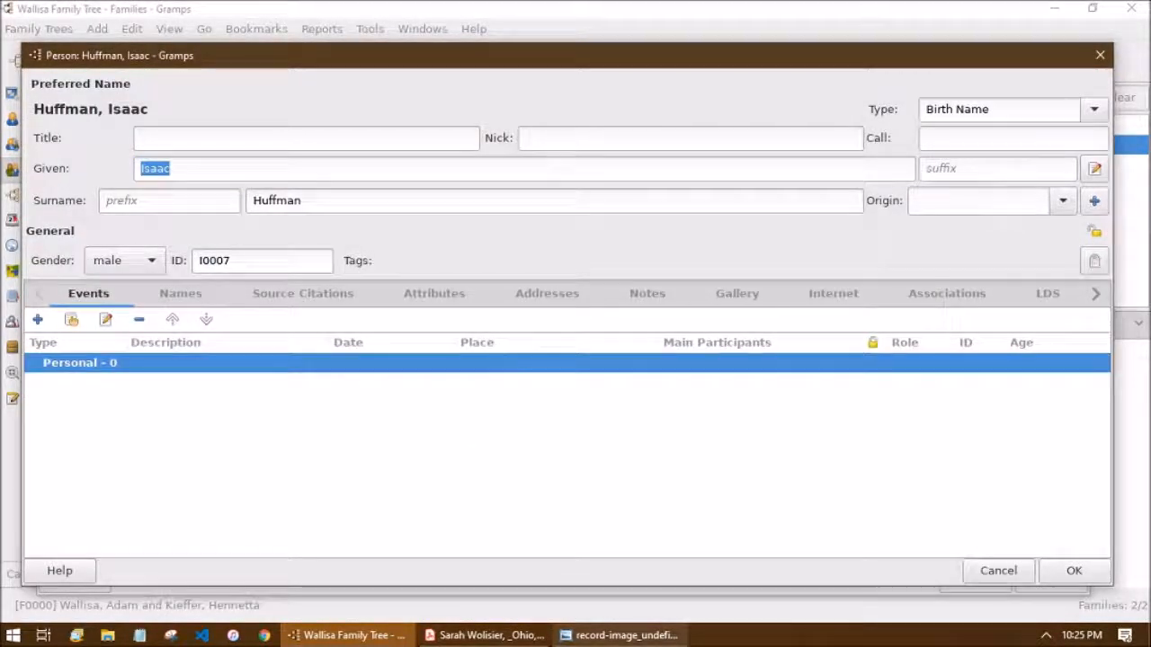
click(580, 639)
drag(560, 97, 548, 307)
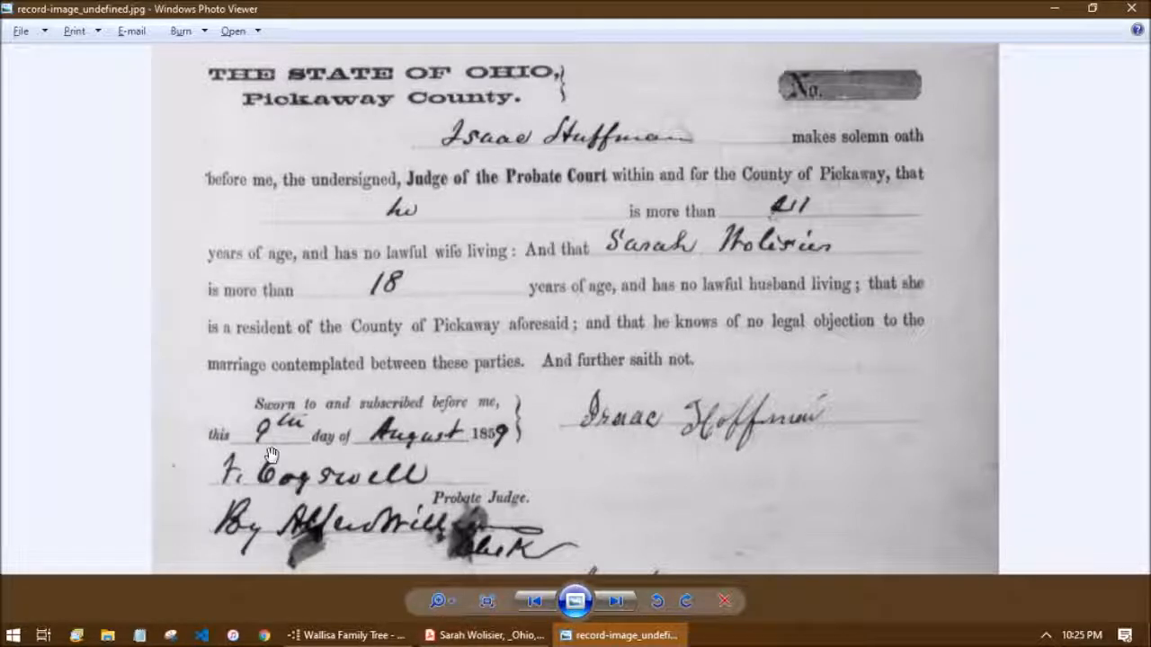
mouse_move(285, 631)
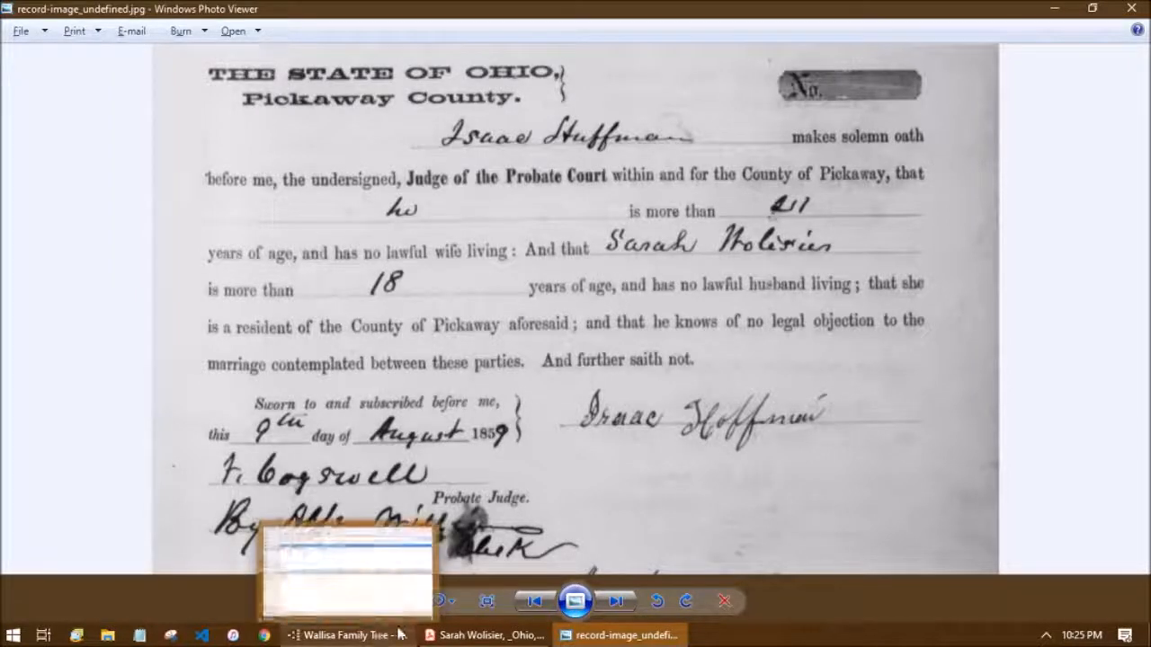
click(375, 579)
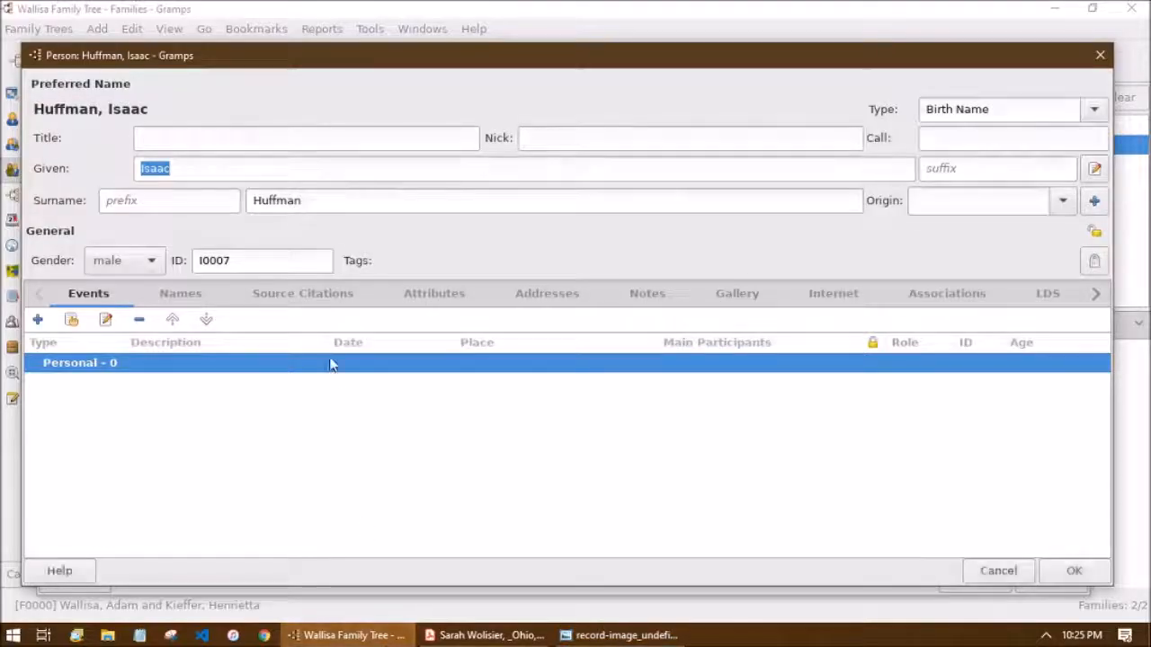
Add a birth event to the father's record with the date quality Calculated and his computed birth year
click(37, 319)
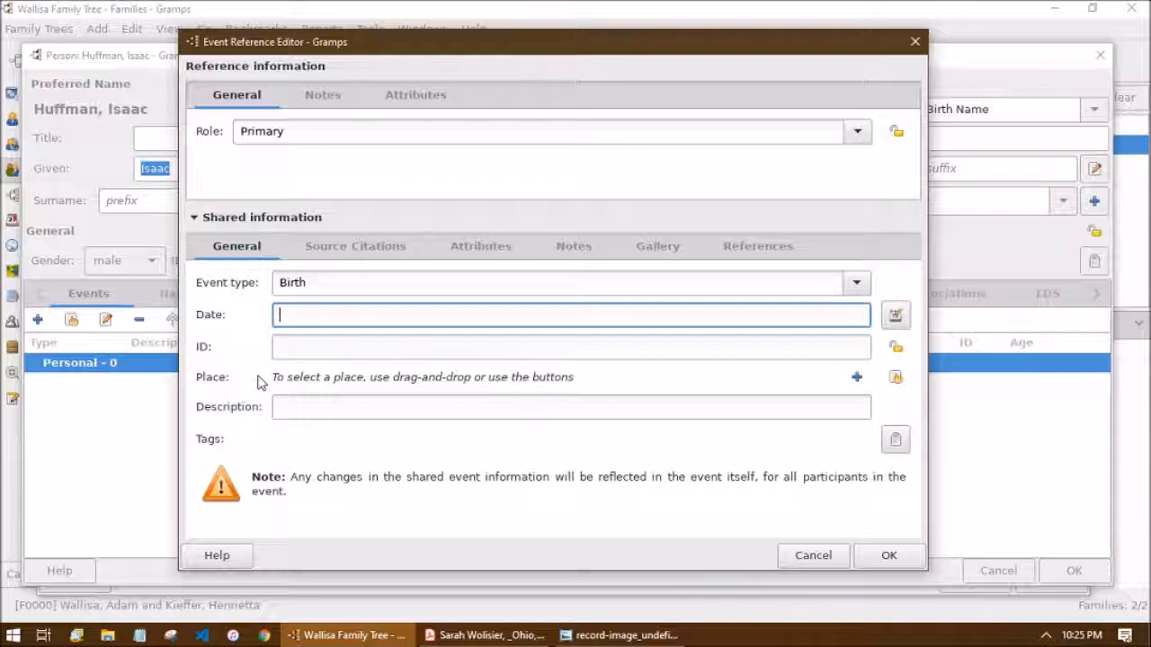
click(895, 316)
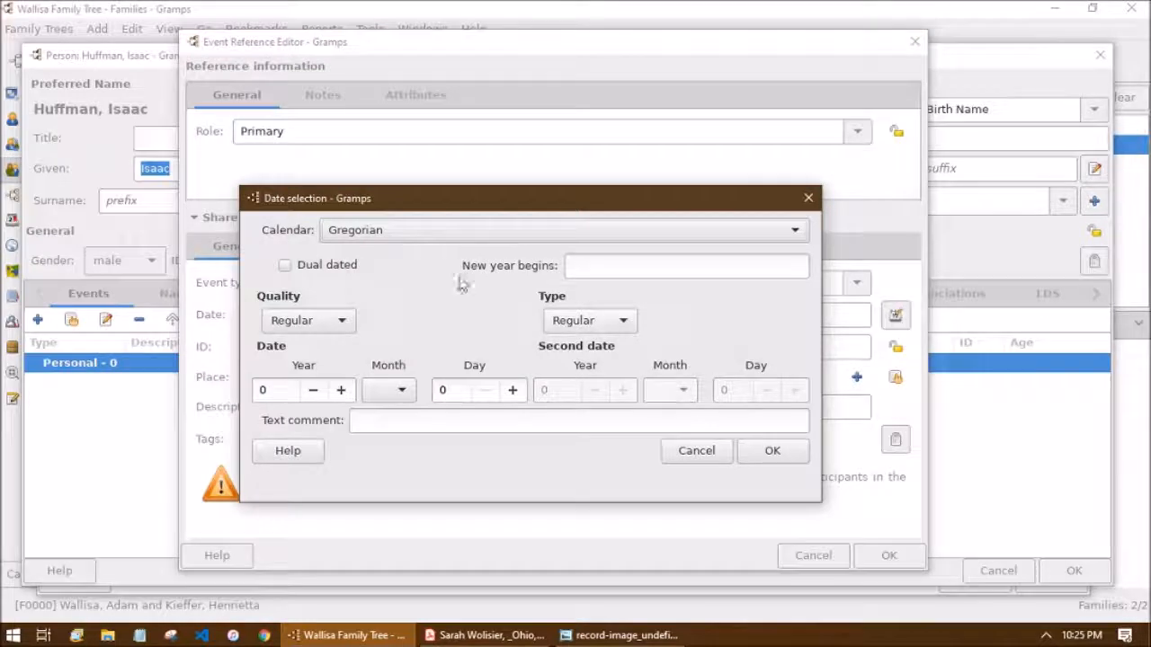
click(337, 321)
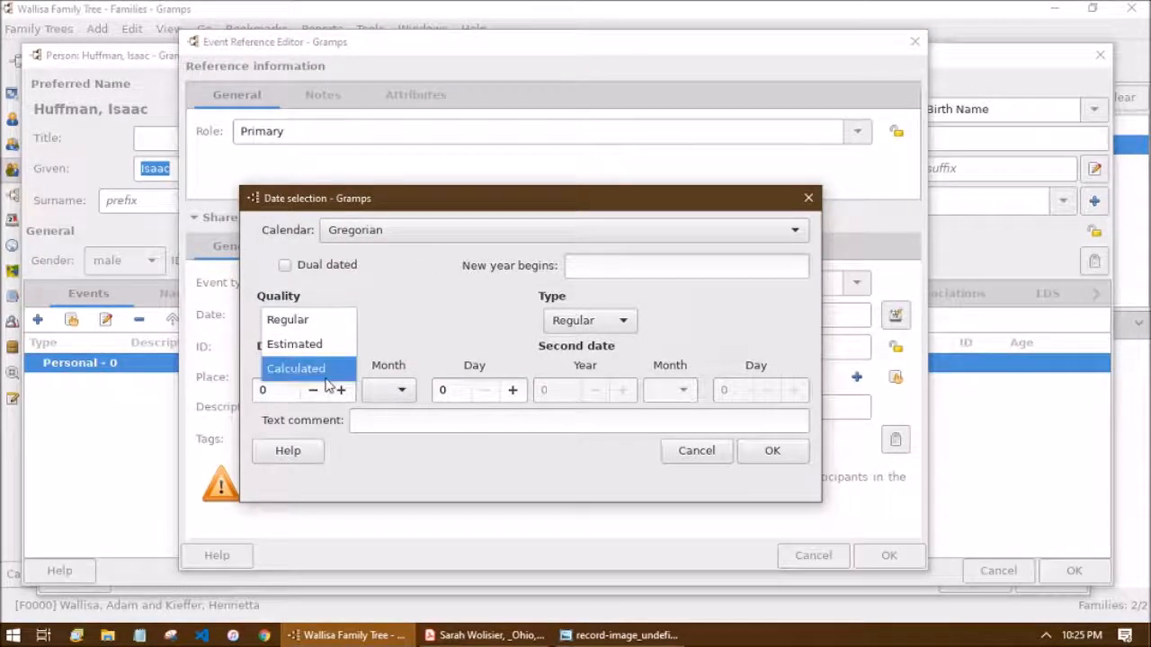
click(297, 371)
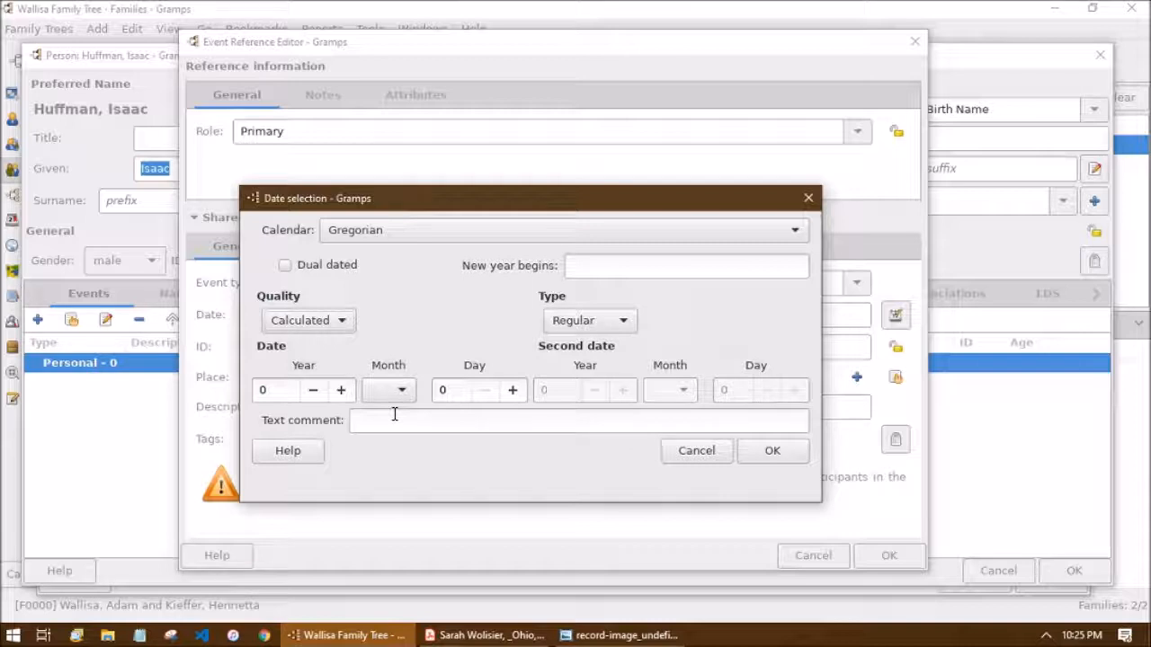
click(282, 390)
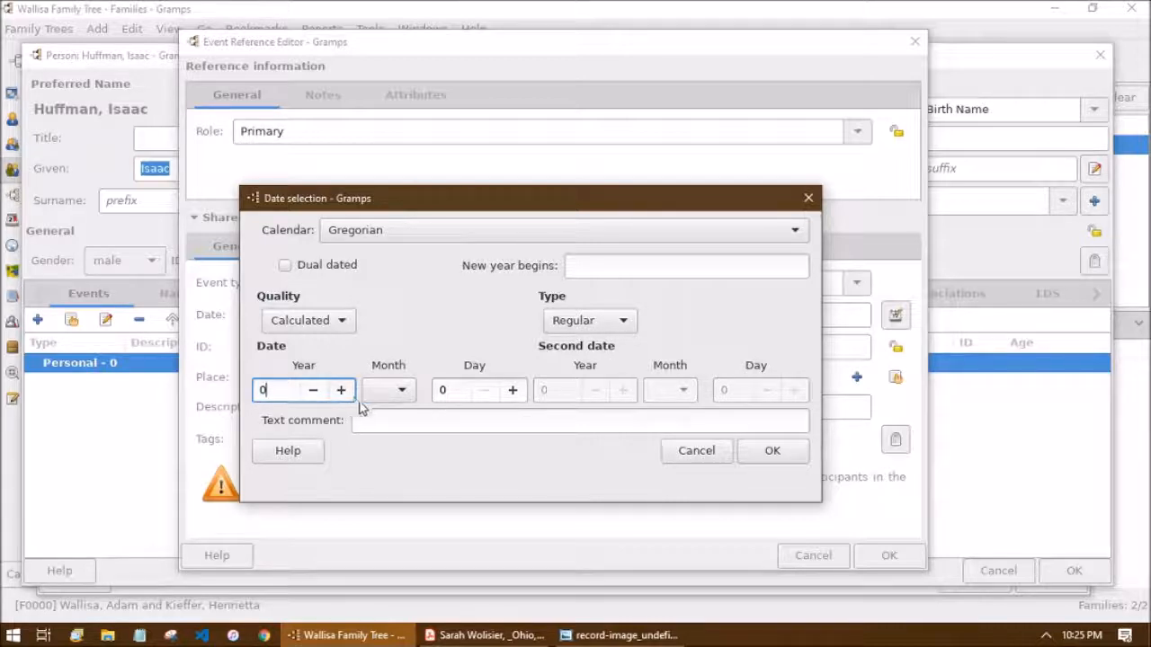
text(838)
click(771, 451)
Qualify the calculated birth date with "before" and the month, describe the event as "Birth of" plus the father's name, and save it
click(339, 316)
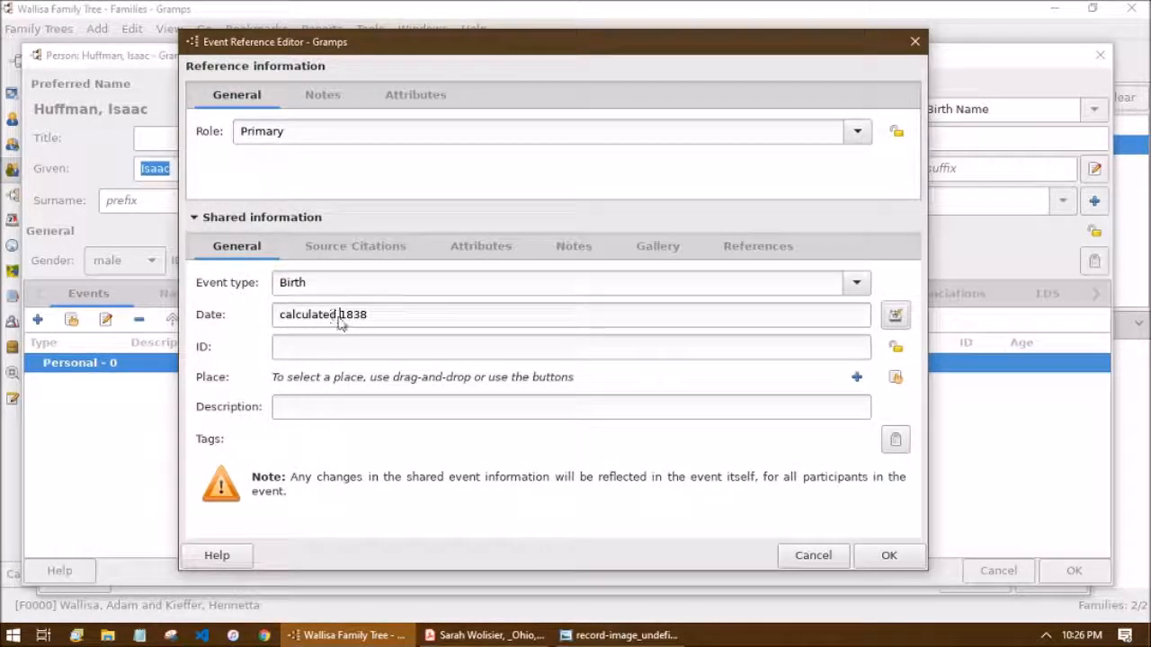
text(before)
text( August)
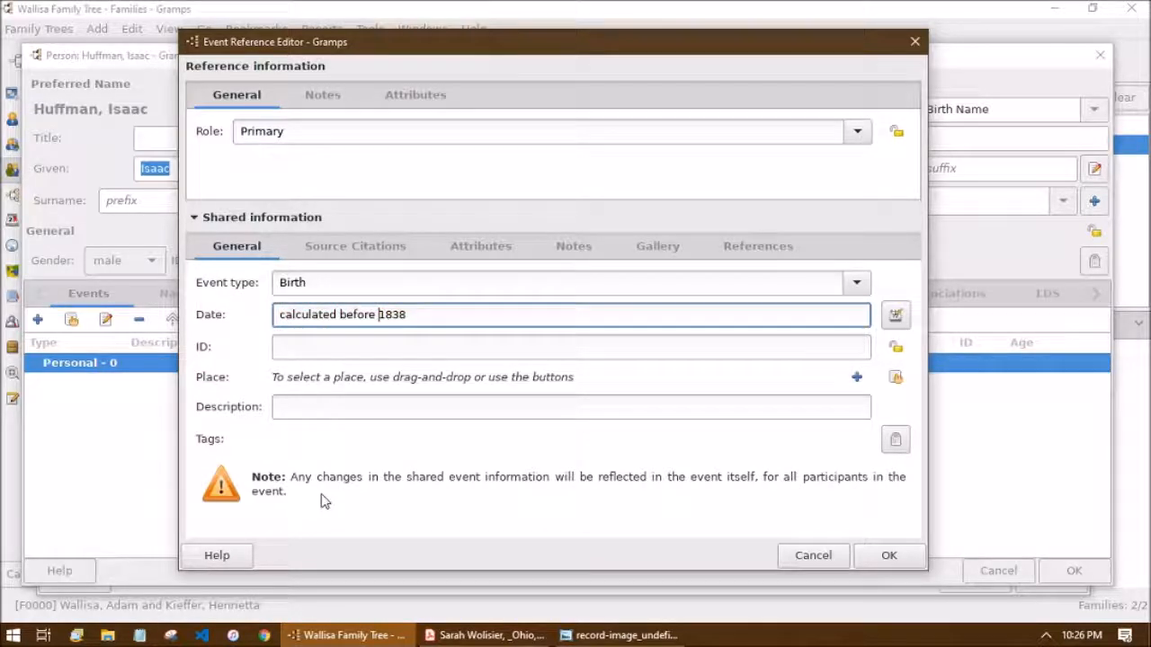
click(361, 409)
text(Birth of Huffman  Isaac)
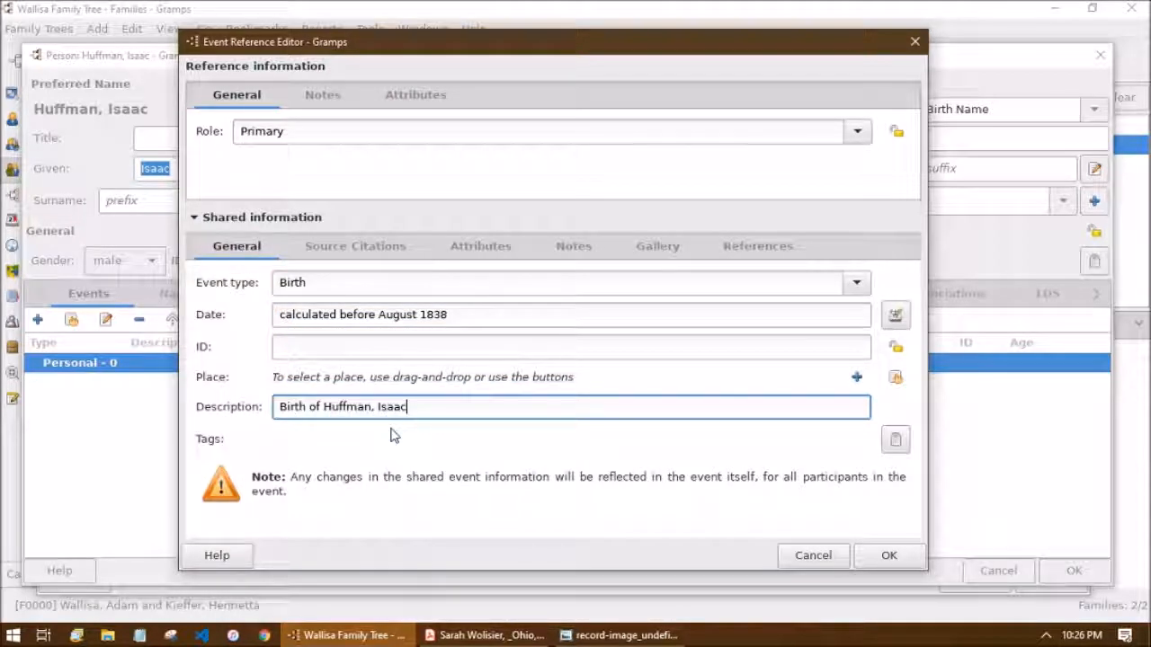
click(887, 553)
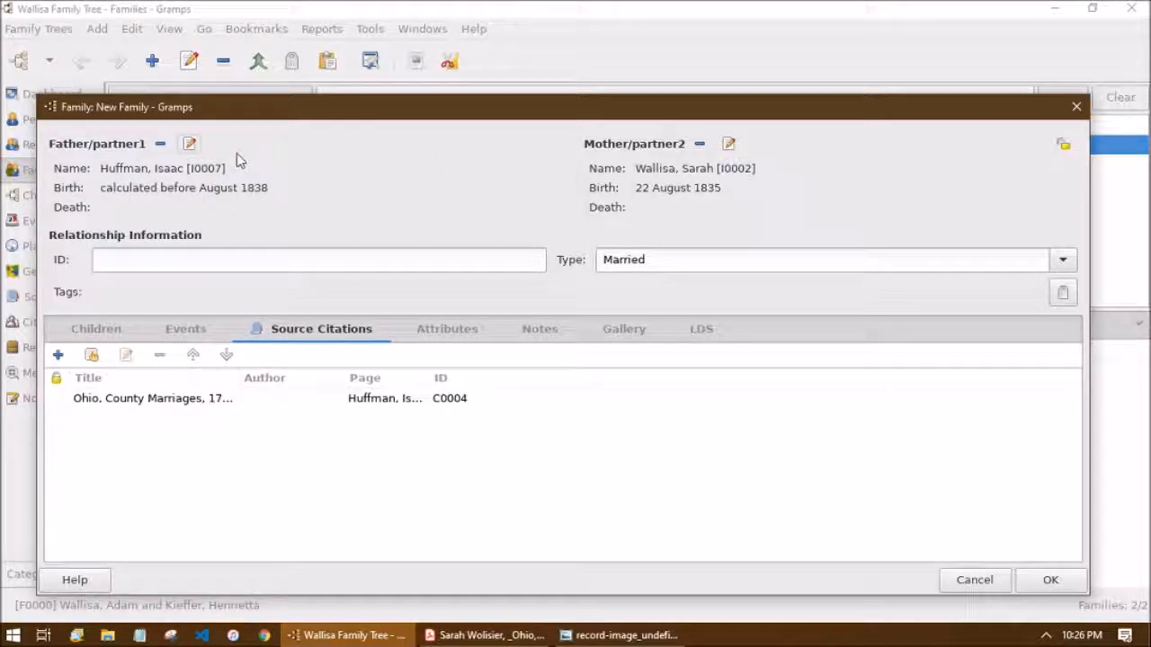
Check the oath and marriage dates on the record image, then add a Marriage License event to the new family
click(620, 634)
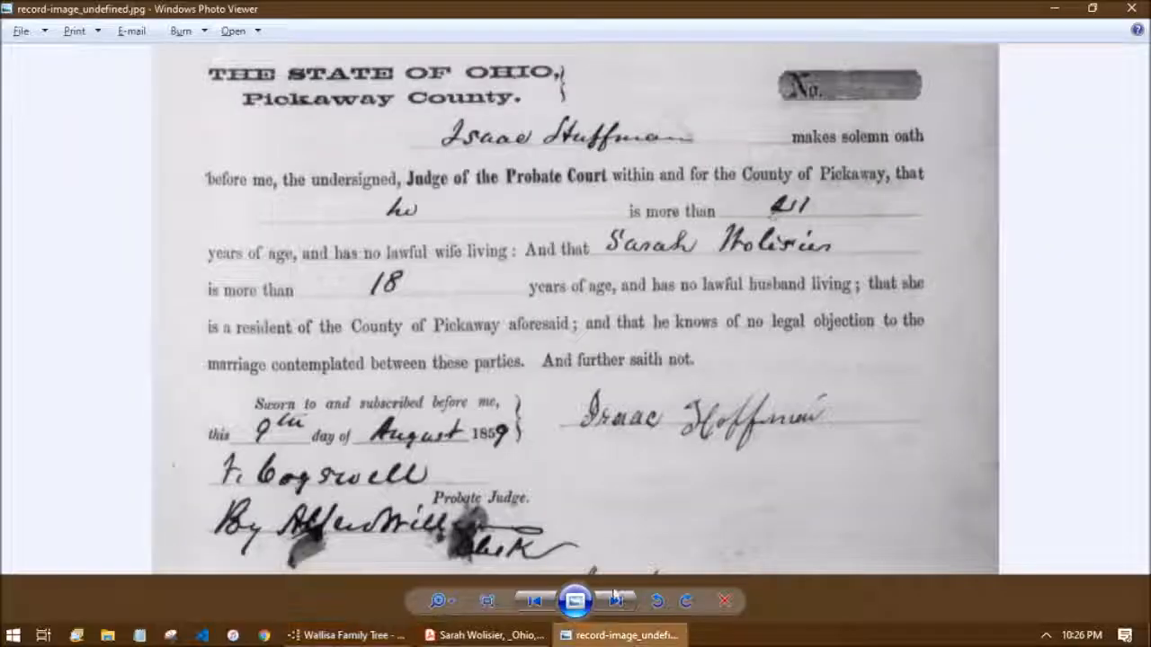
drag(512, 417, 463, 301)
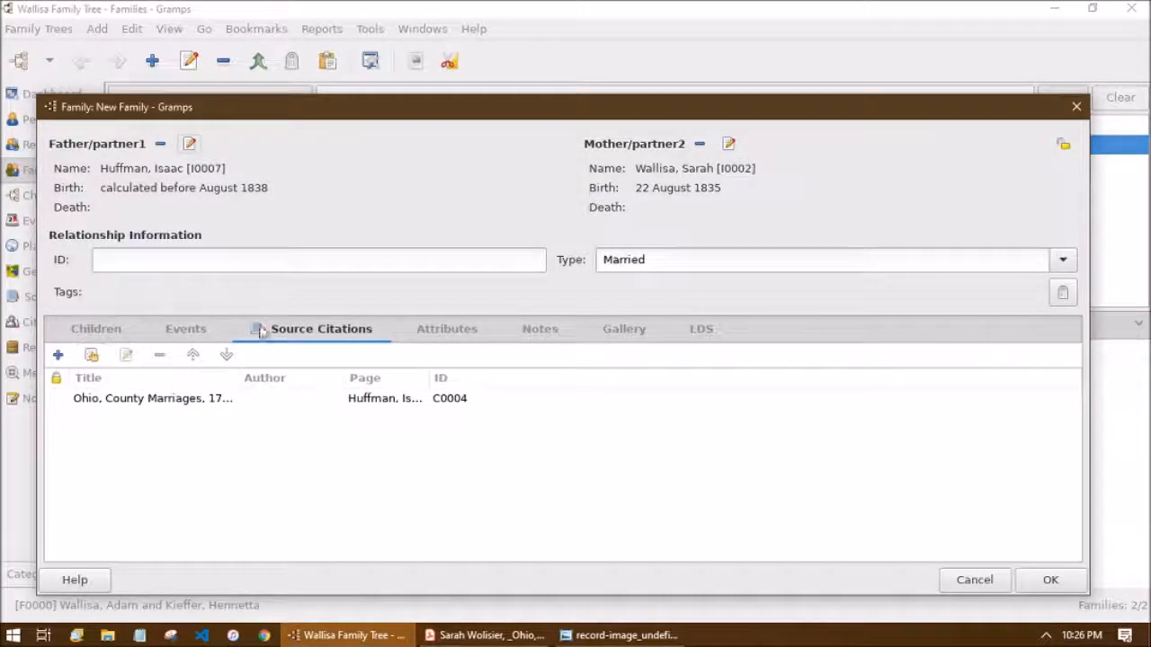
click(191, 328)
click(58, 355)
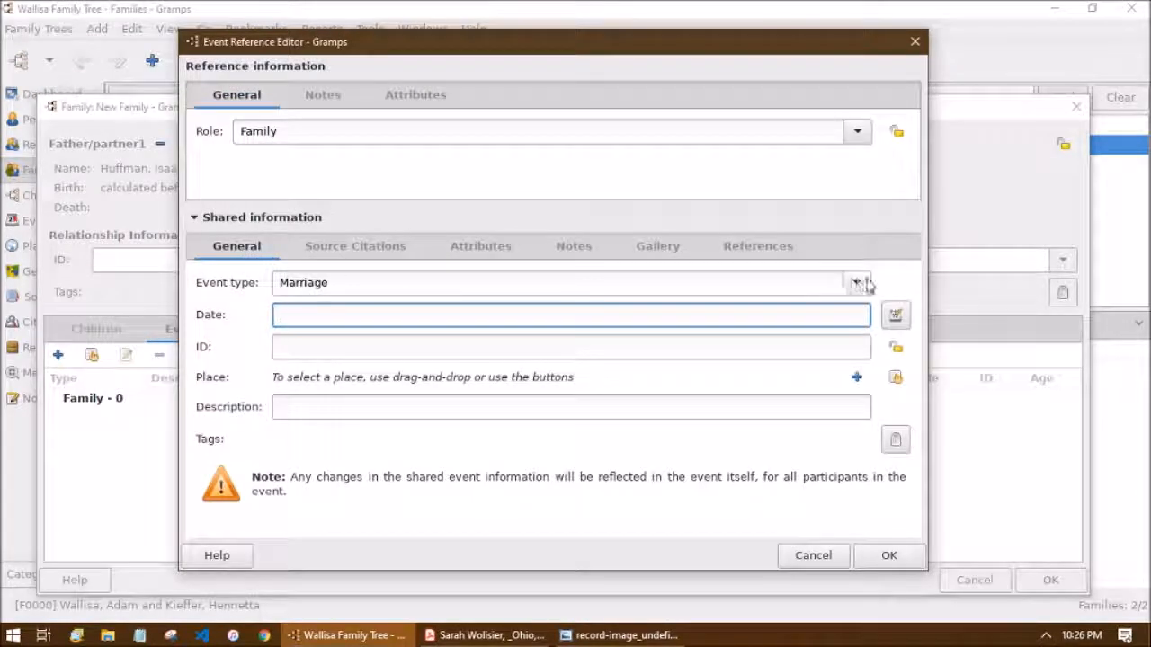
click(857, 283)
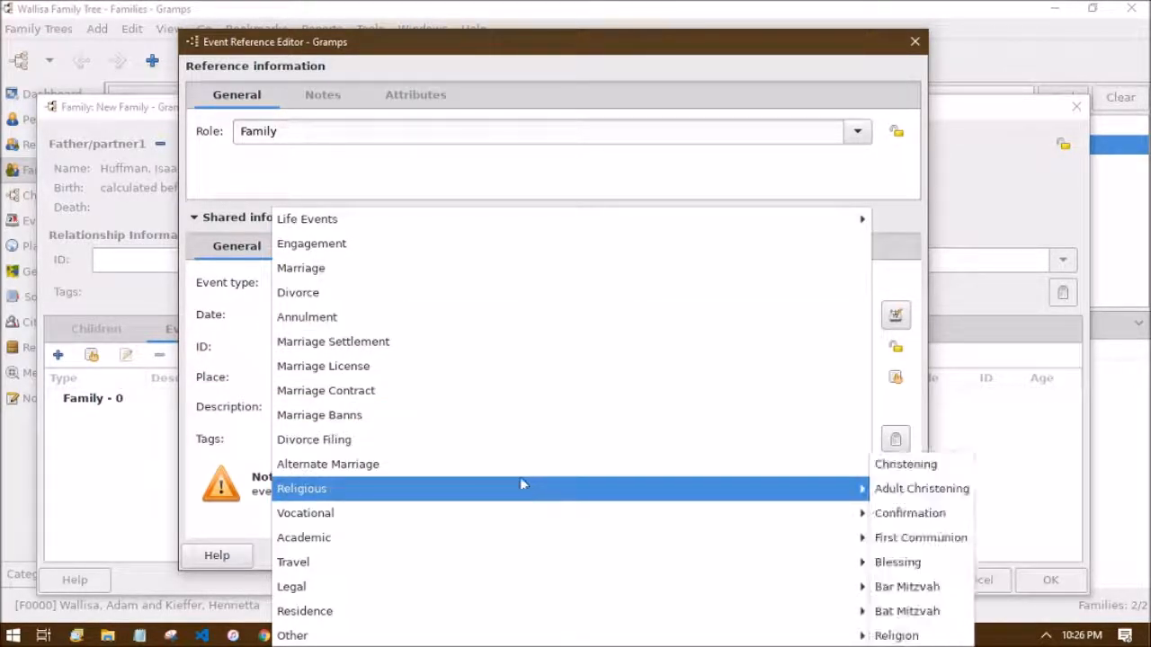
click(502, 376)
Set the marriage license date to 9 August 1859, checking the year against the marriage record image
click(371, 315)
text(9 )
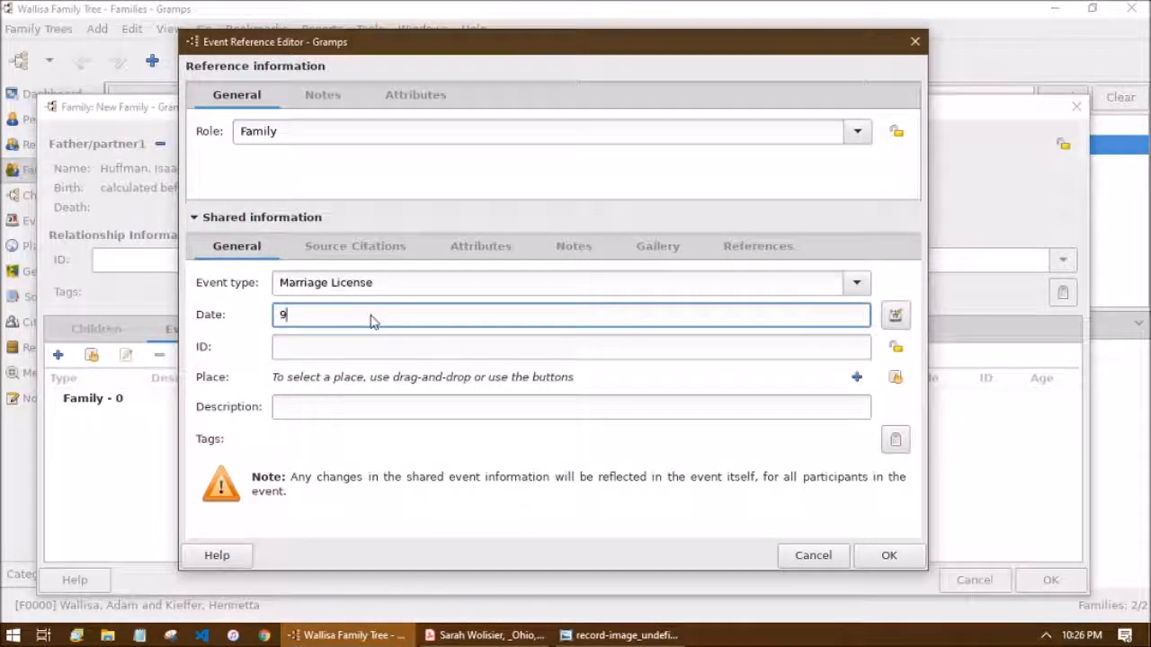
text(Augus)
text(t 19)
text(5)
key(alt+Tab)
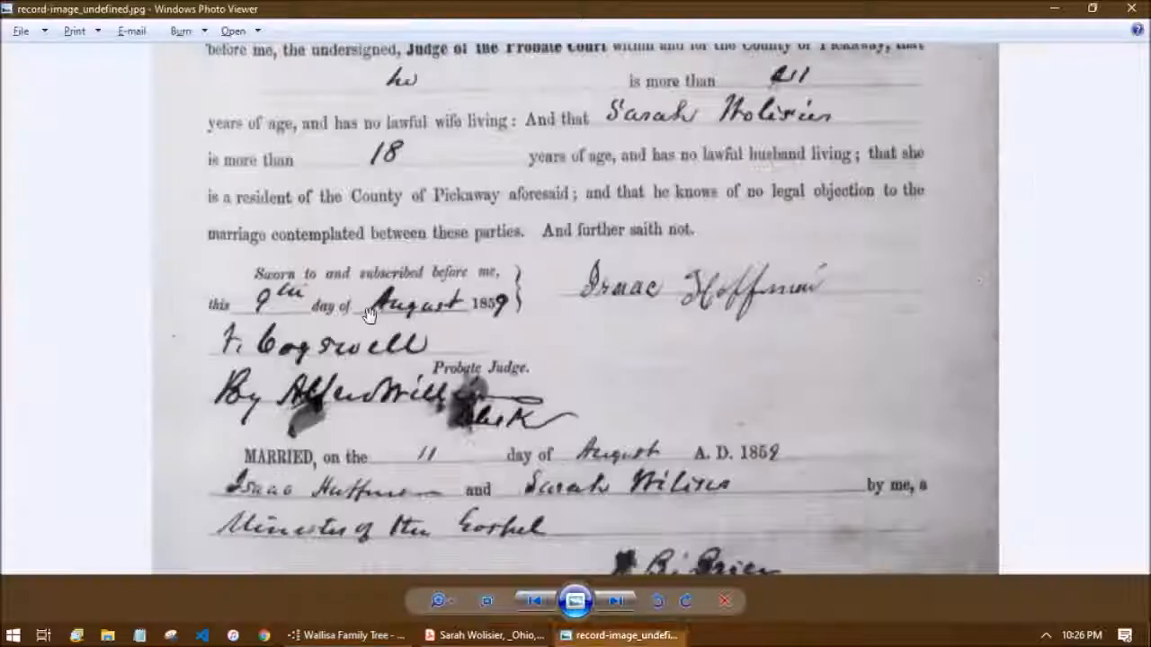
key(alt+Tab)
text(9)
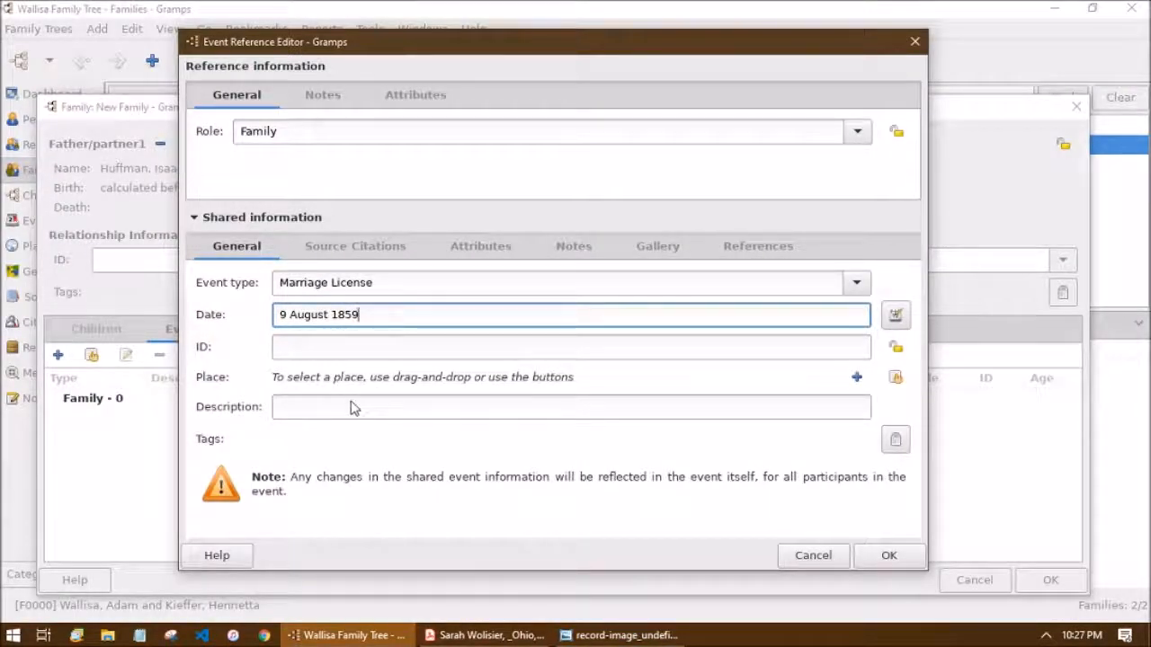
Create a new place named Pickaway with type County as the marriage license event's place
click(856, 380)
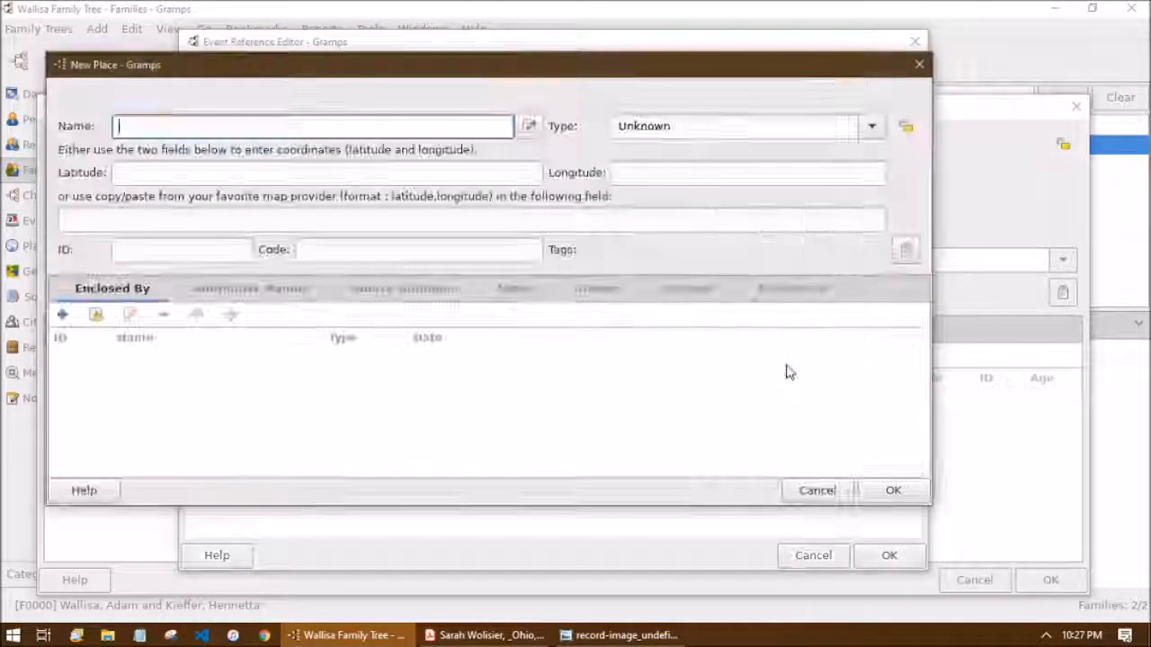
key(alt+Tab)
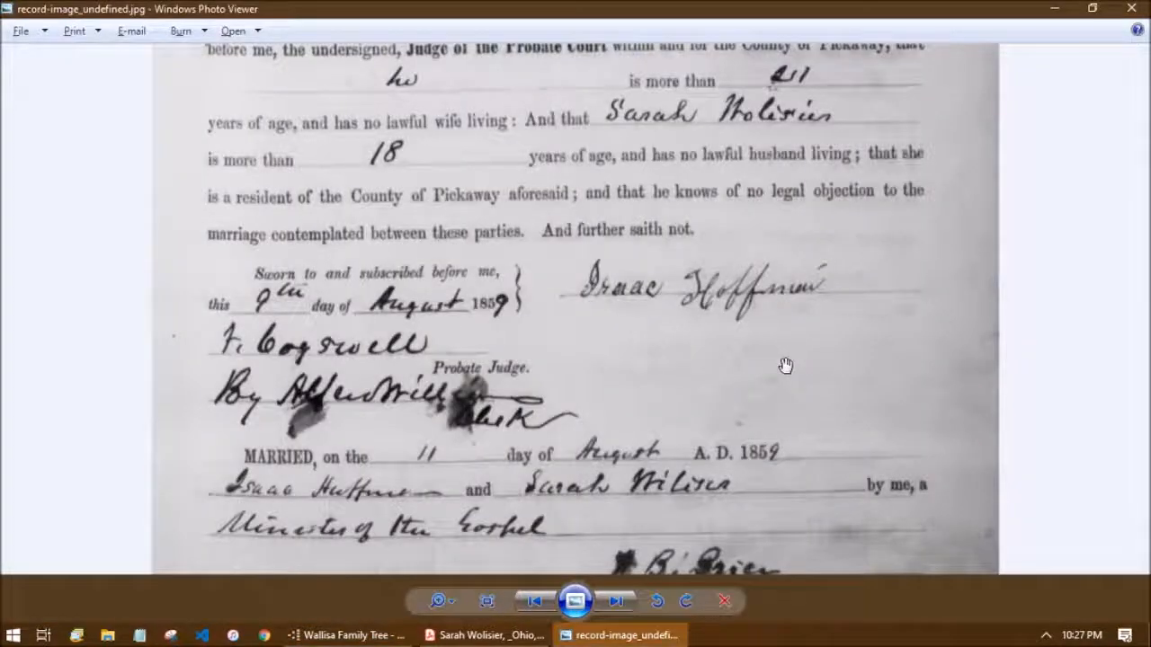
key(alt+Tab)
text(Pickawa)
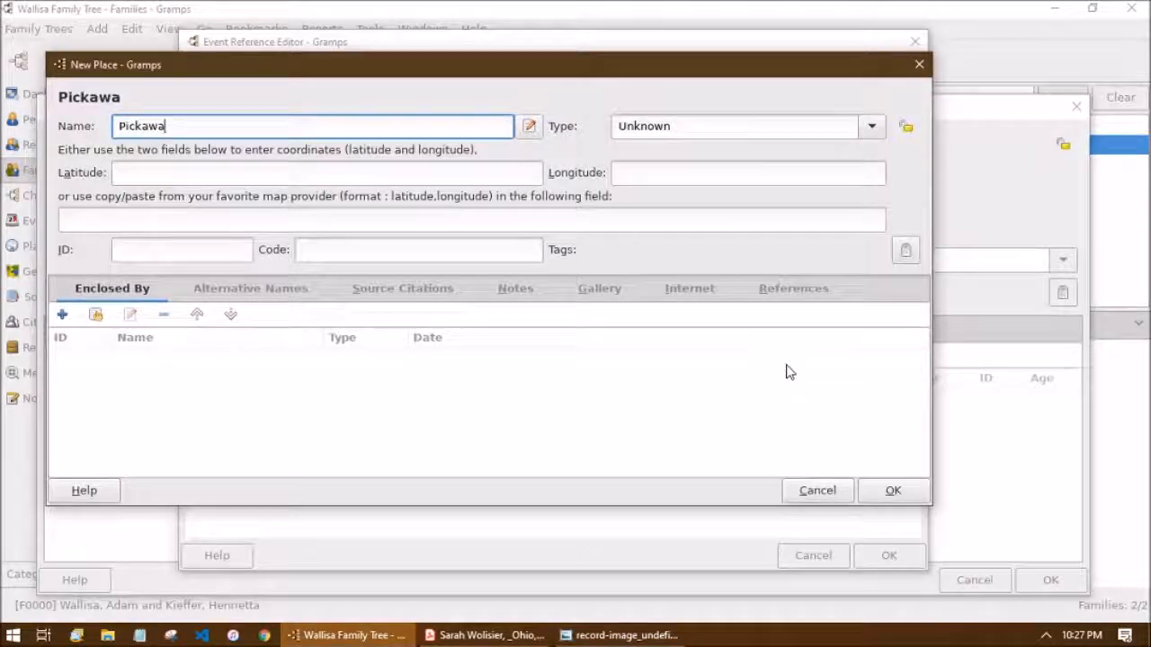
click(872, 126)
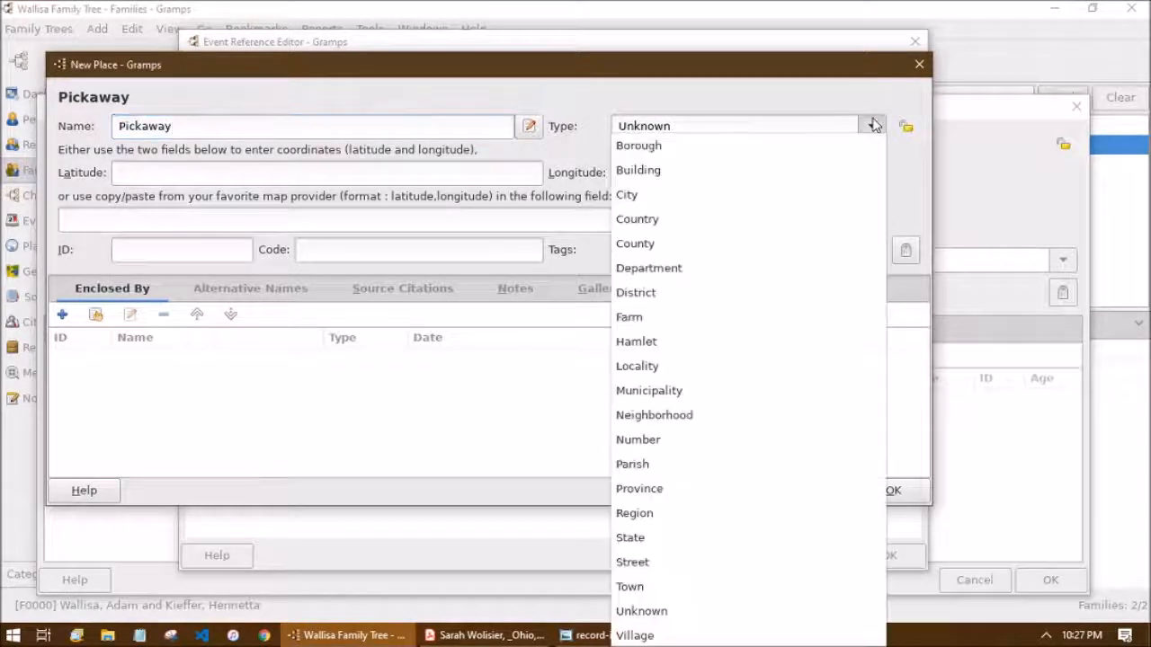
click(781, 225)
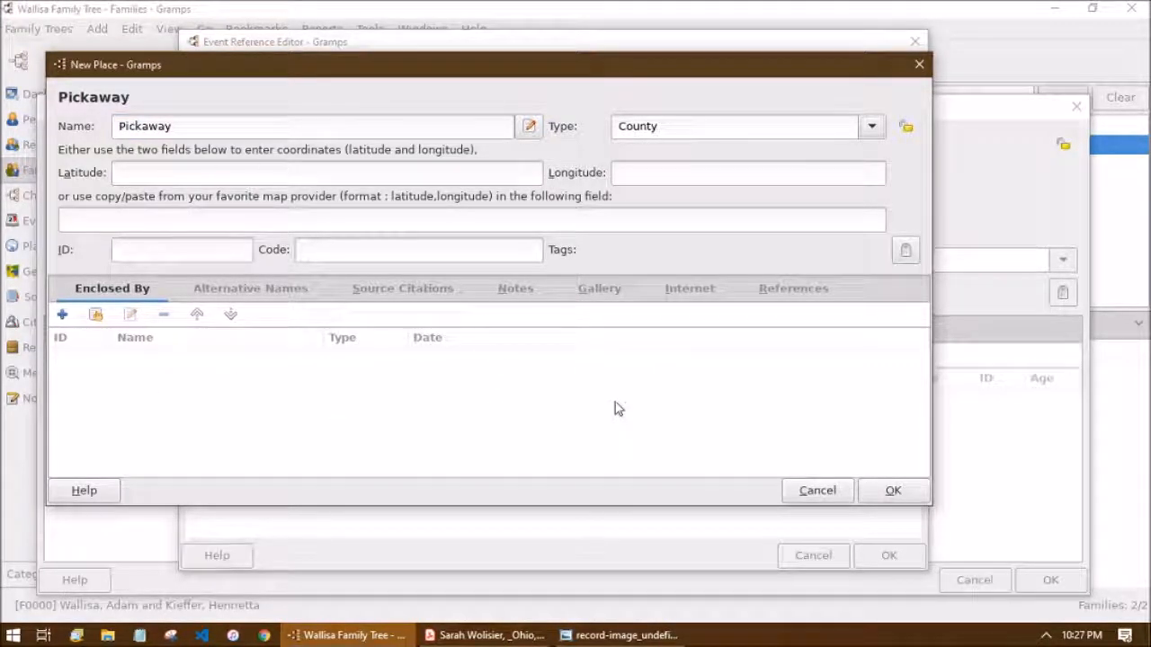
click(886, 497)
Describe the event as "Marriage License of" followed by the couple's names, surname first, joined with "&"
click(361, 410)
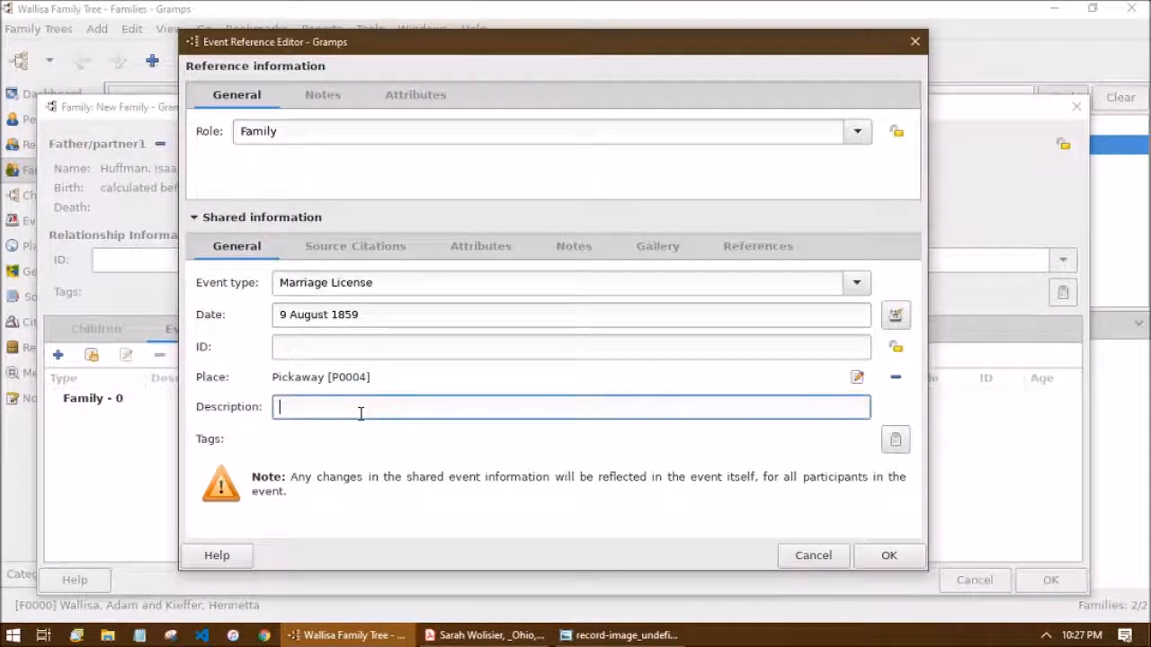
text(Marriage License of Huf)
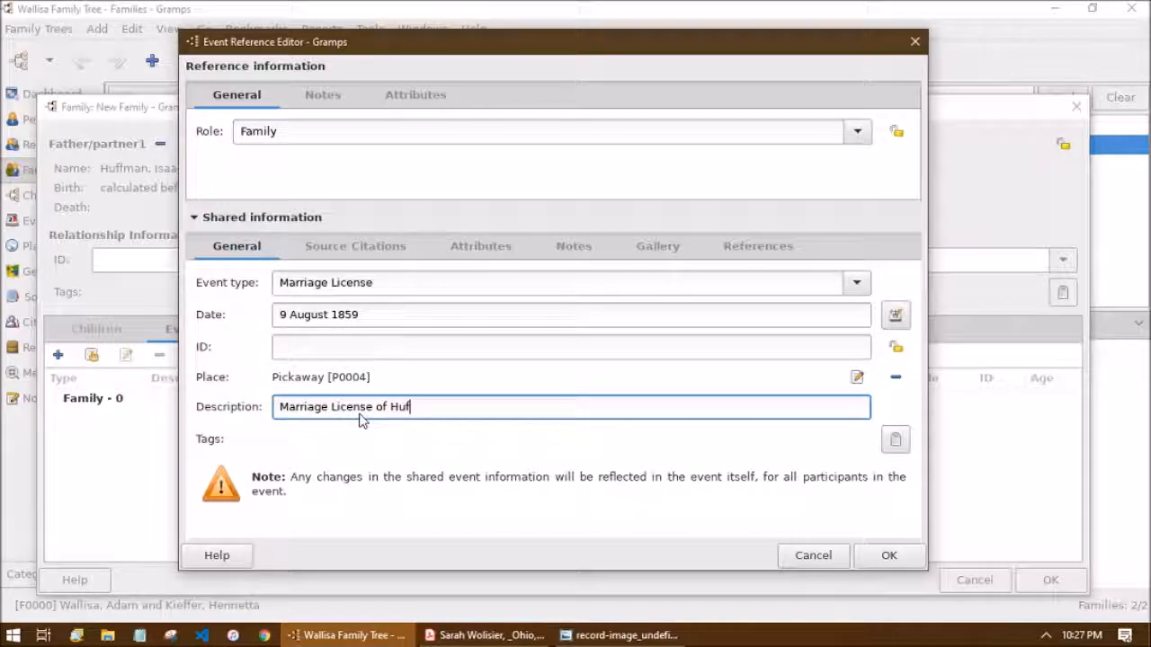
text(& Wal)
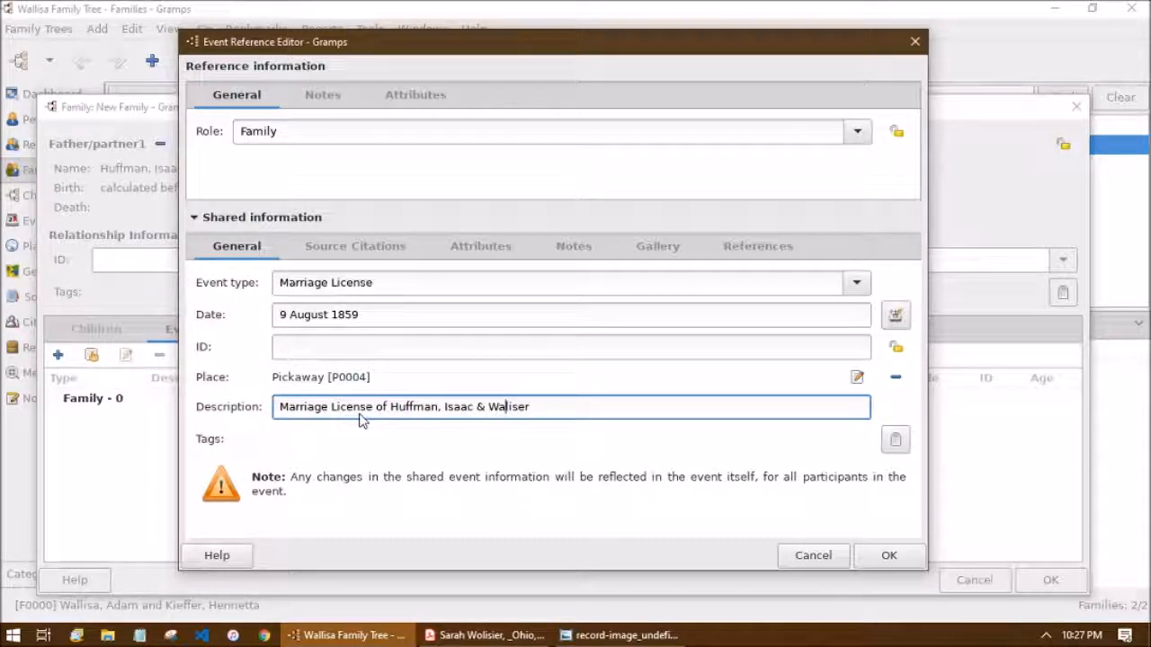
text(lisa, Sarah)
Attach the existing page 431 citation from "Ohio, County Marriages, 1789-2013" to the marriage license event, review its details, and save the event
click(336, 248)
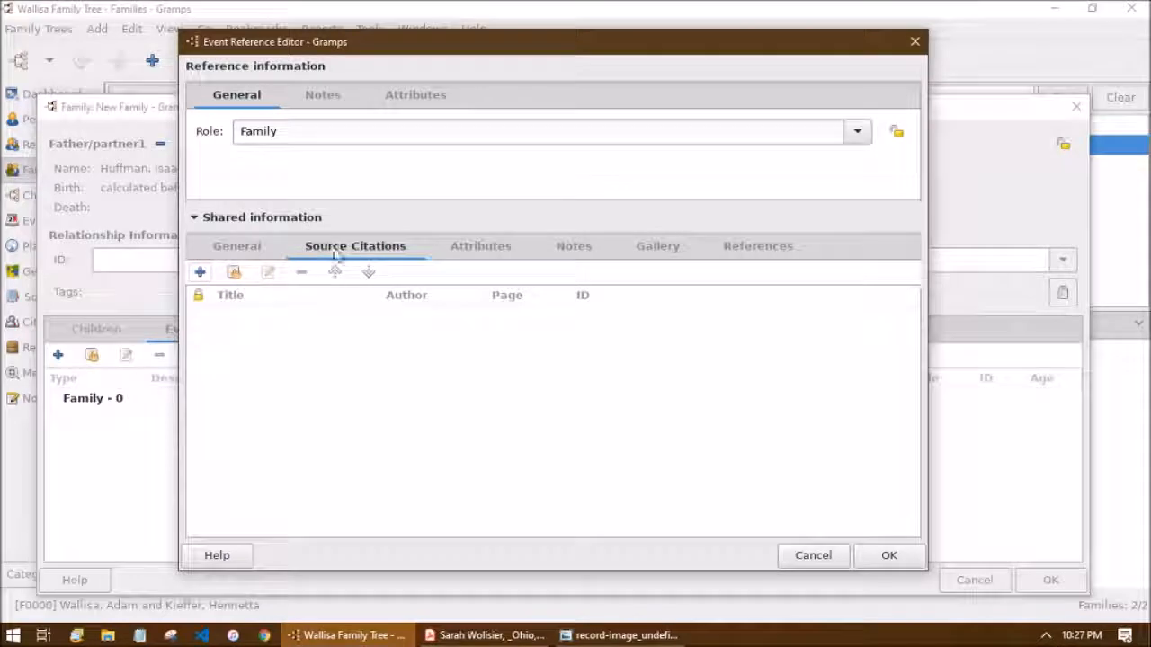
click(235, 274)
click(305, 252)
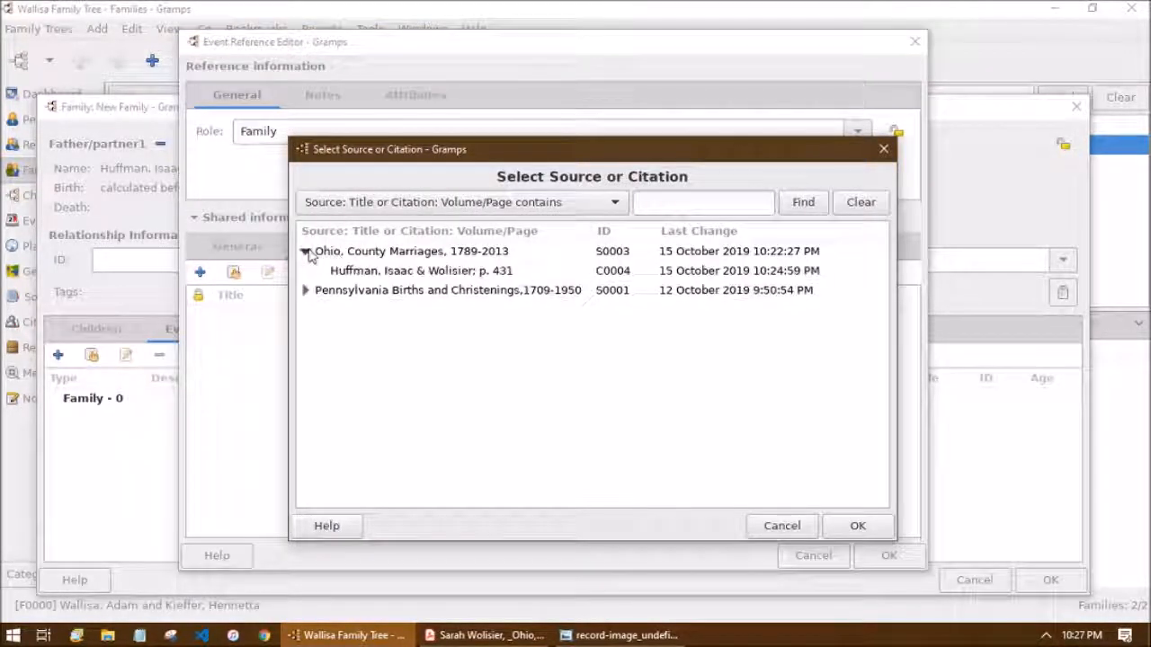
click(359, 270)
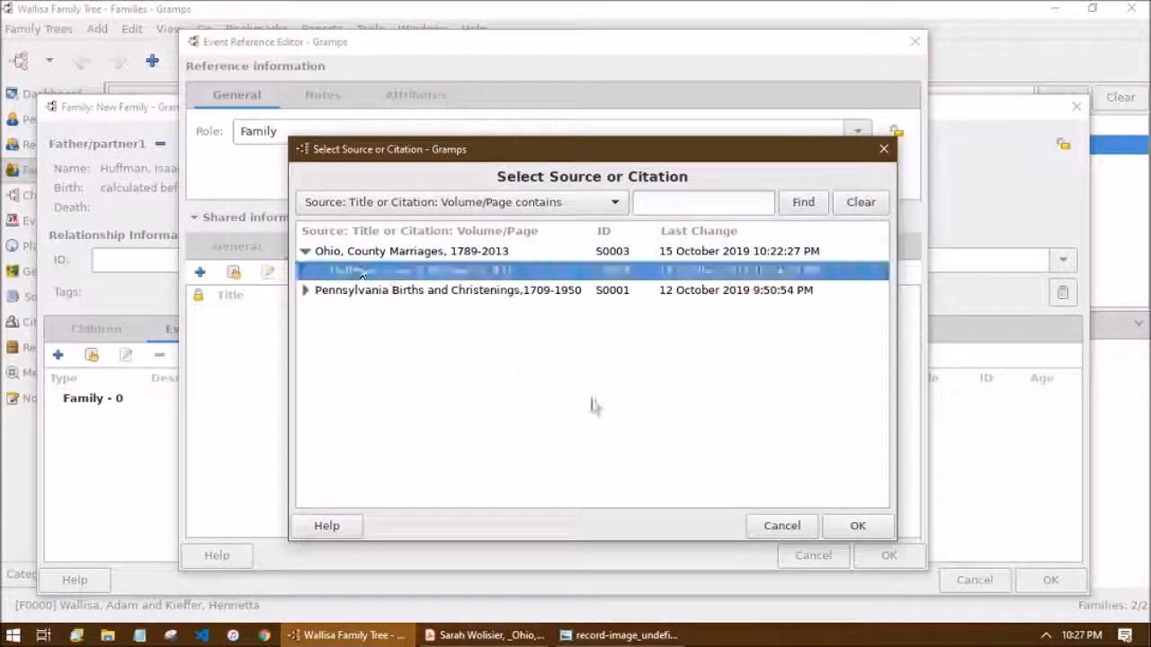
click(858, 526)
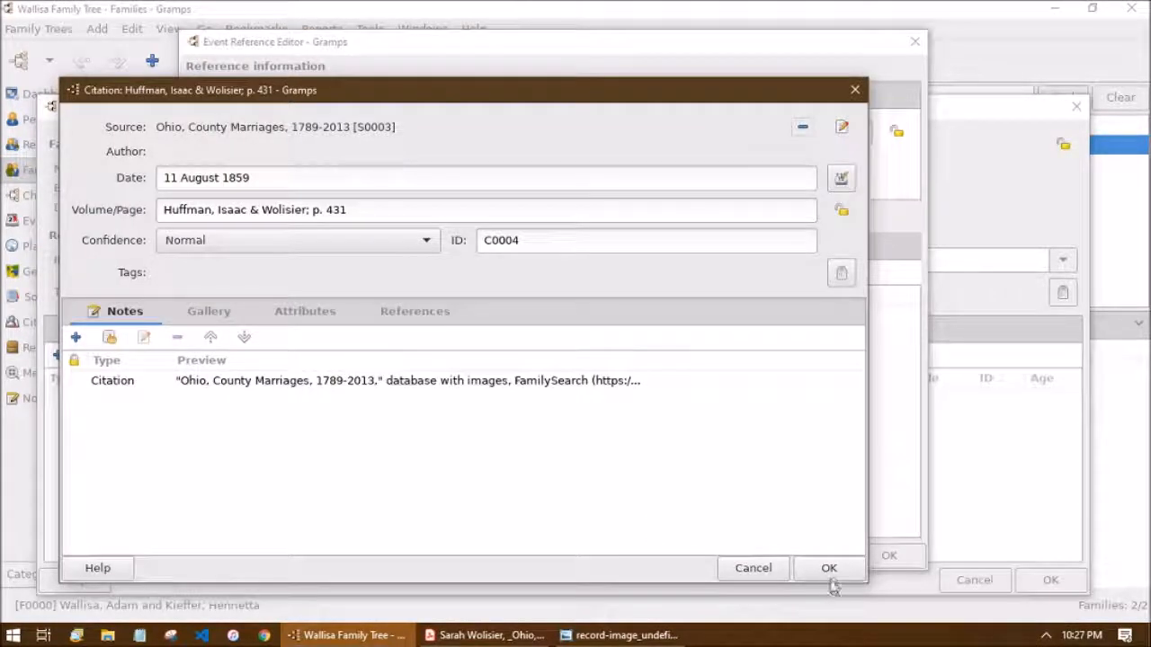
click(827, 573)
click(238, 246)
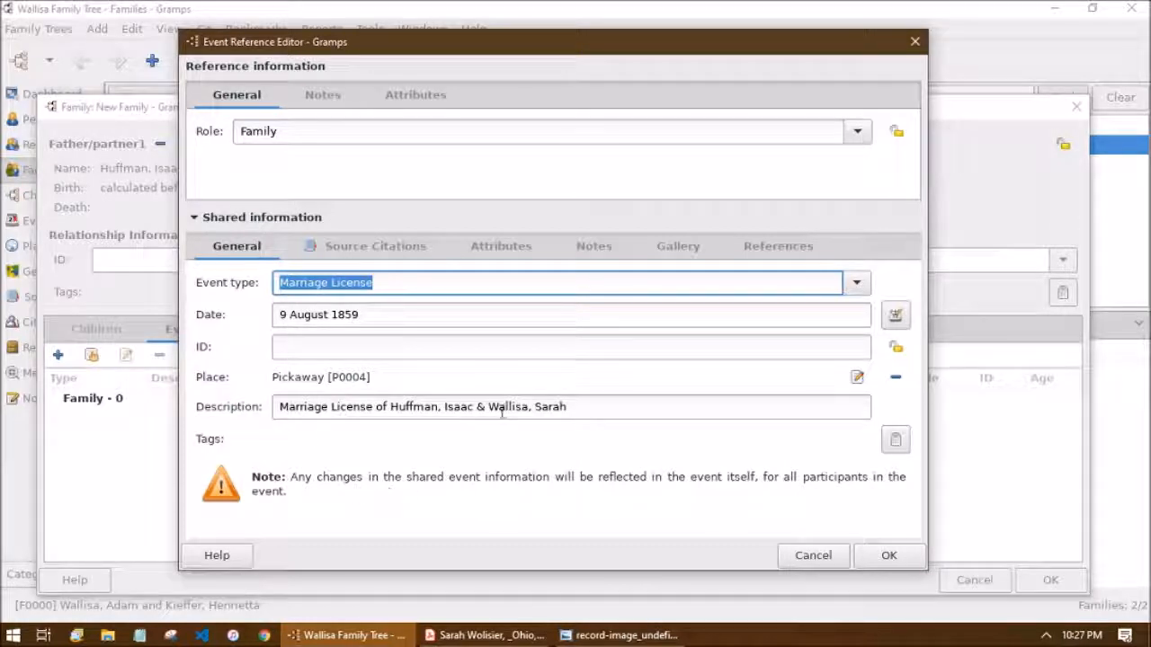
click(328, 248)
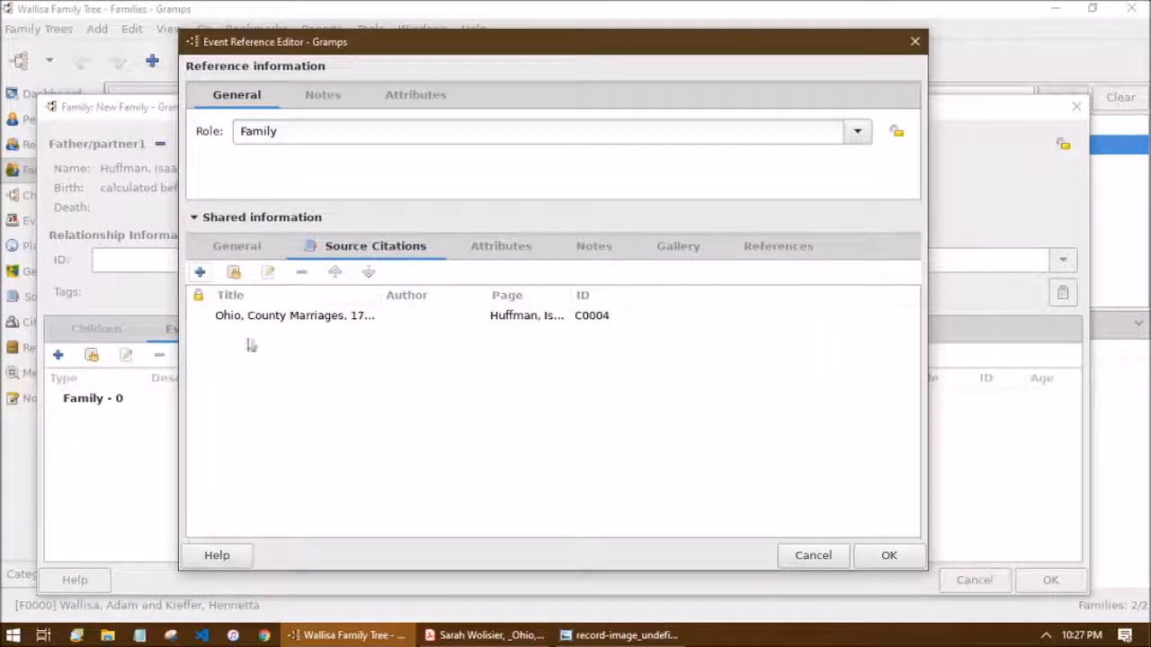
click(887, 555)
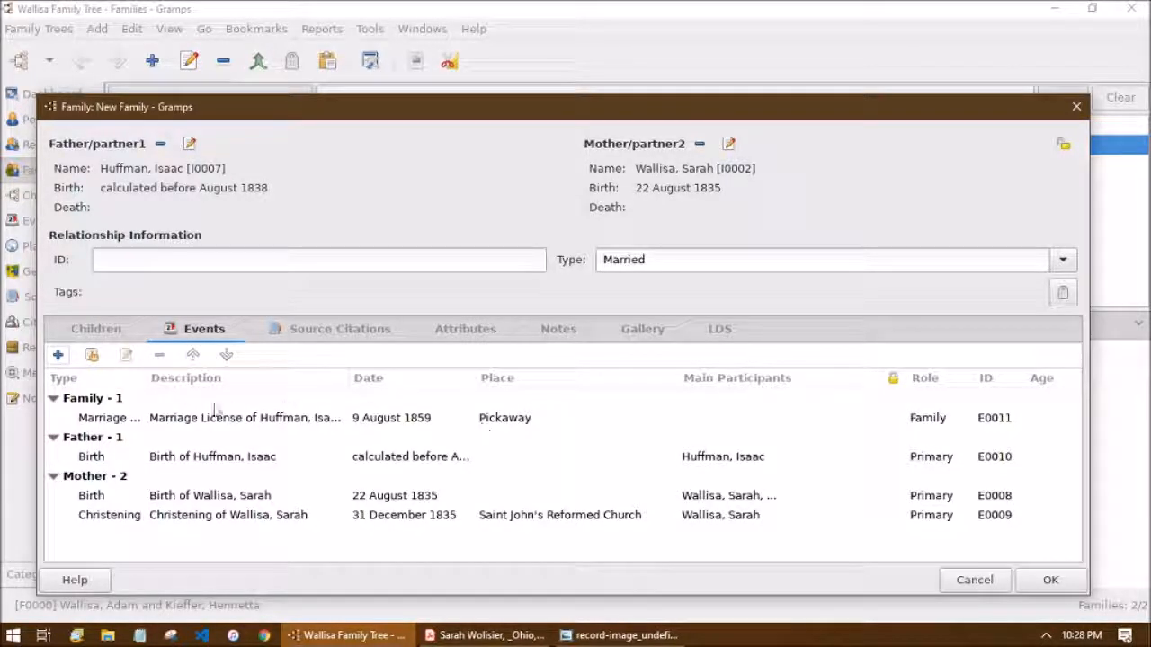
Widen the event list's Type column and start a Marriage event for the family dated 11 August 1859
drag(147, 377, 180, 377)
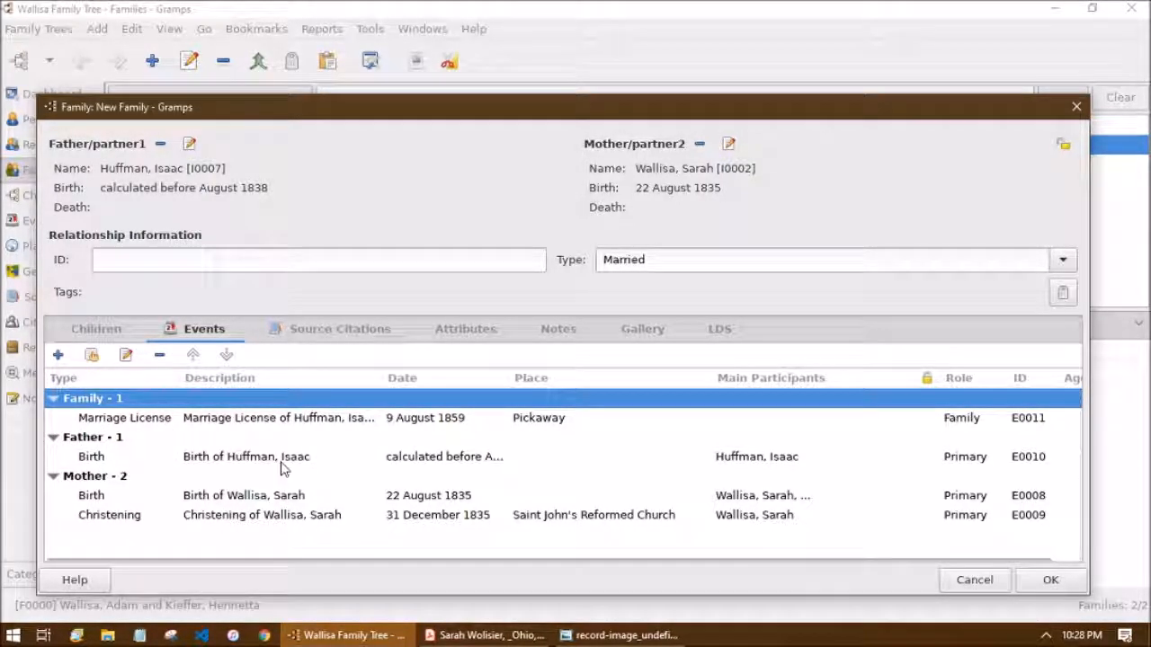
click(57, 354)
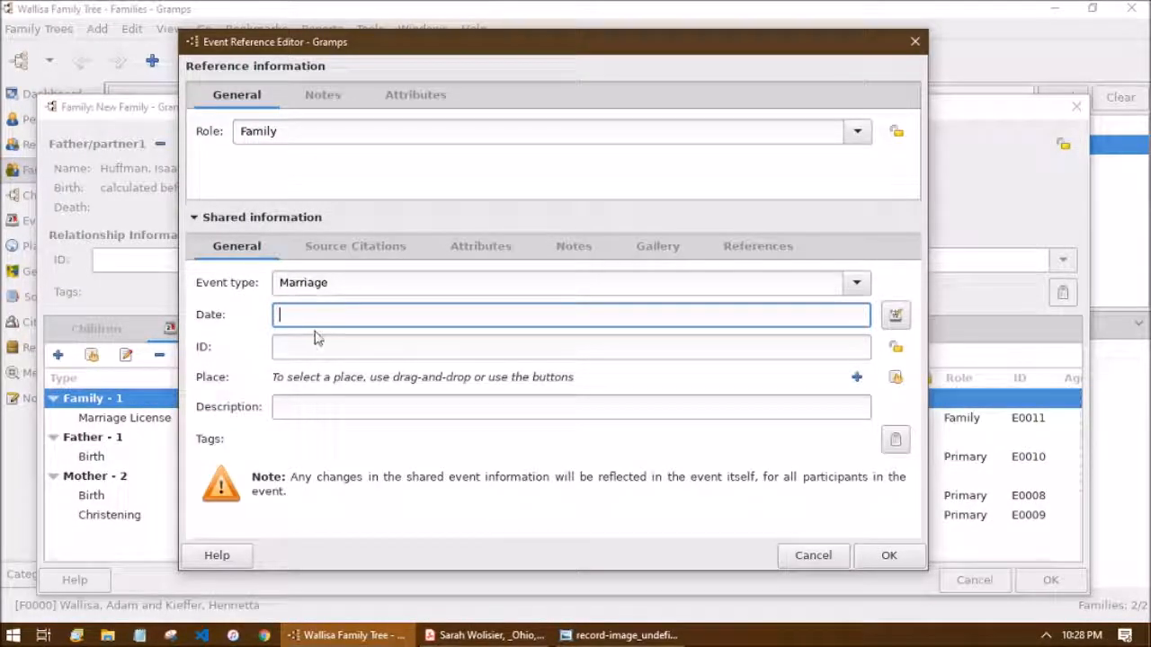
text(11)
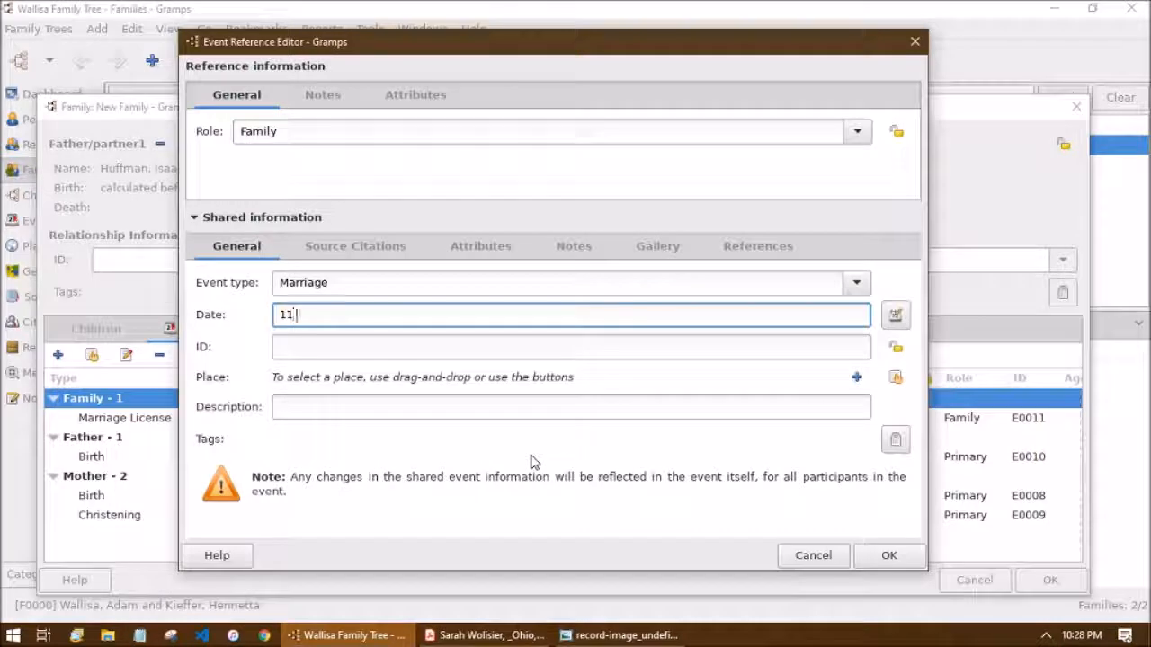
text( August 1859)
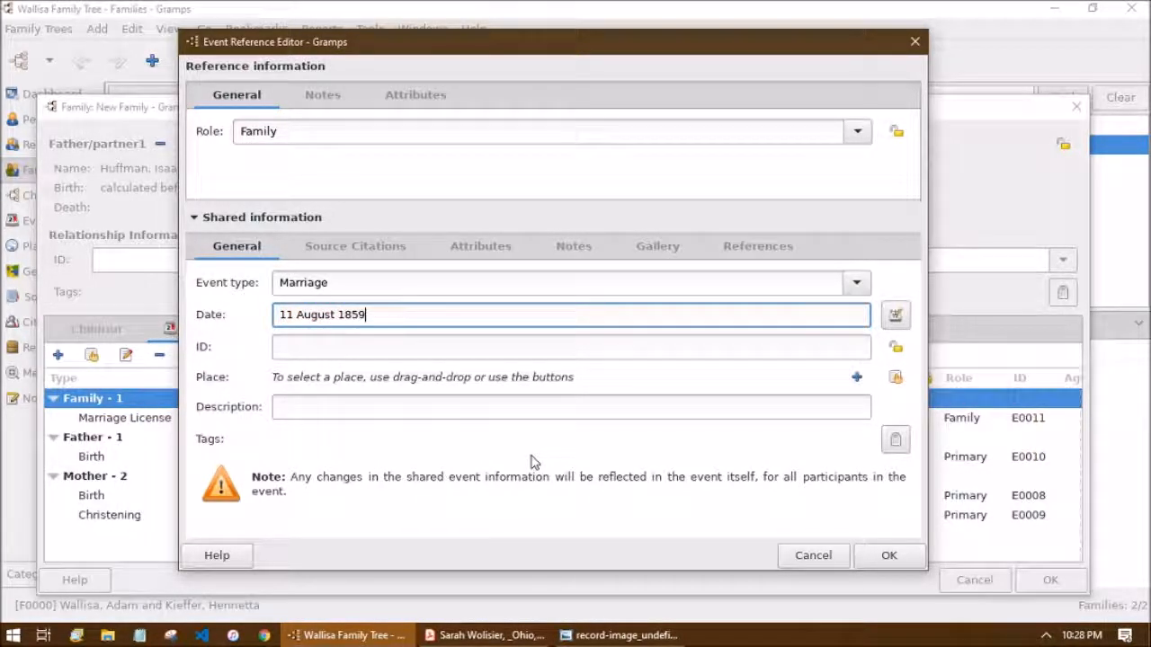
Describe the Marriage event as "Marriage of" plus the couple's names, surname first, joined with "&", and set its place to the existing Pickaway county
click(490, 411)
text(Marriage of Hu)
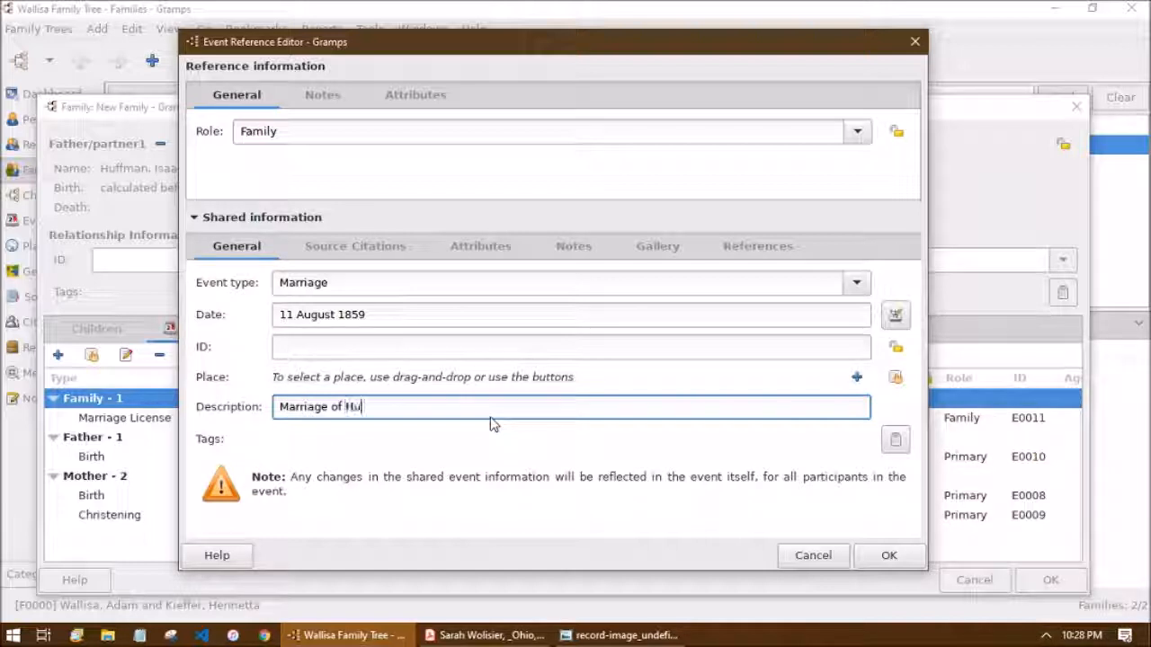
text(ffman, Isaac)
key(BackSpace)
text(Wallisa, Sarah)
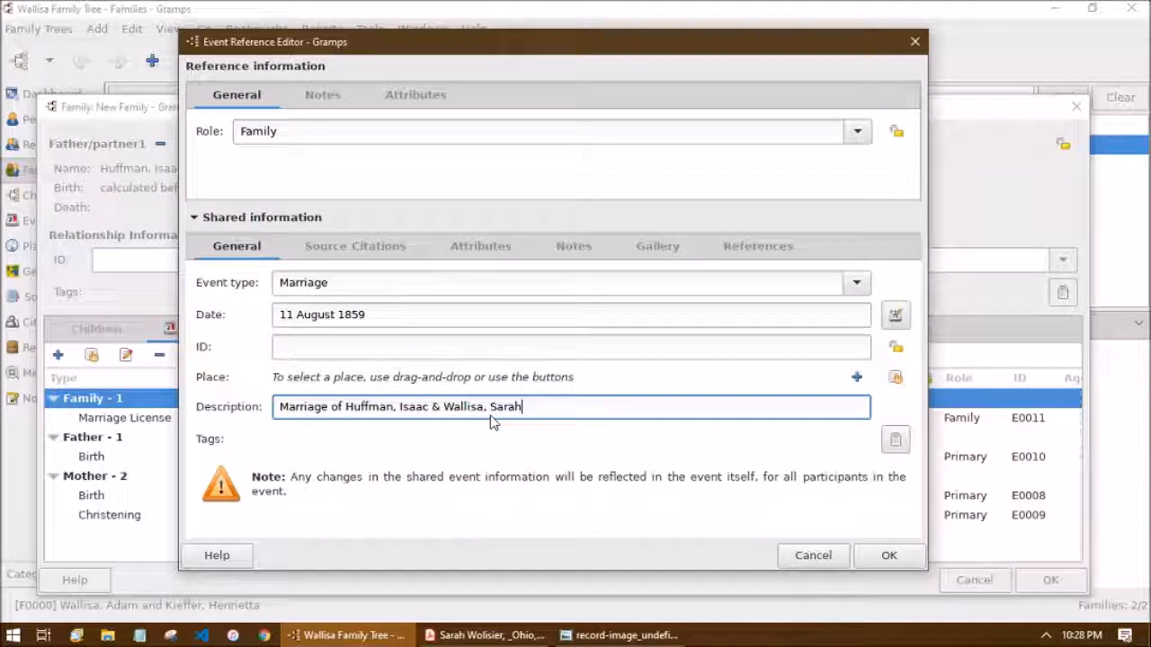
click(896, 378)
click(54, 251)
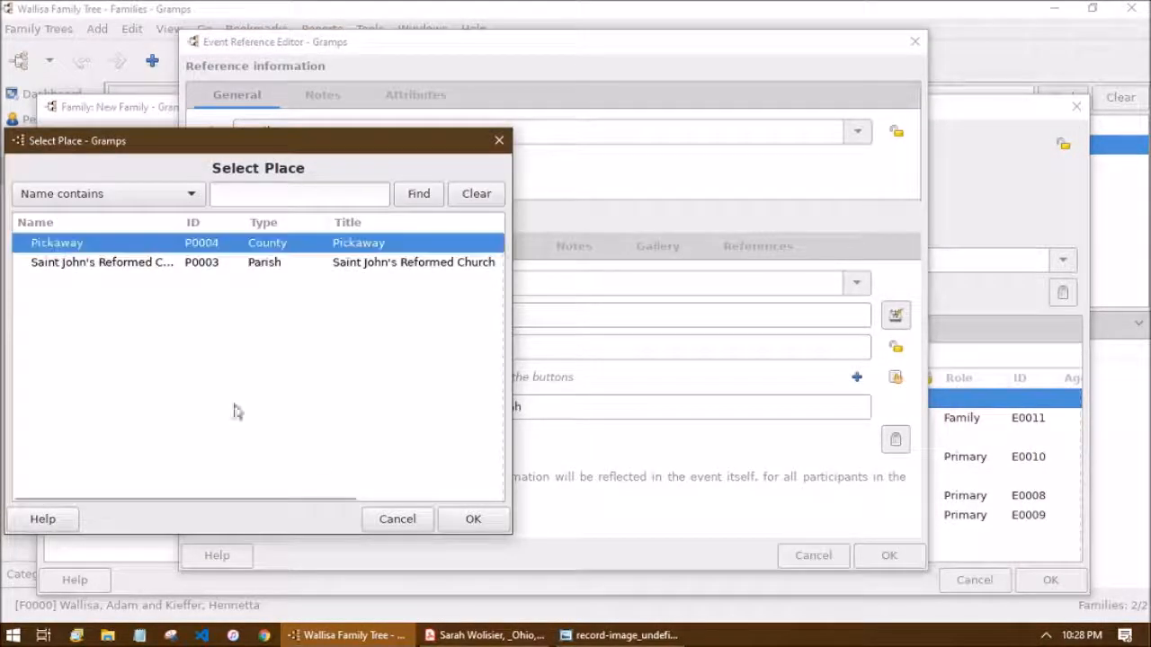
click(472, 521)
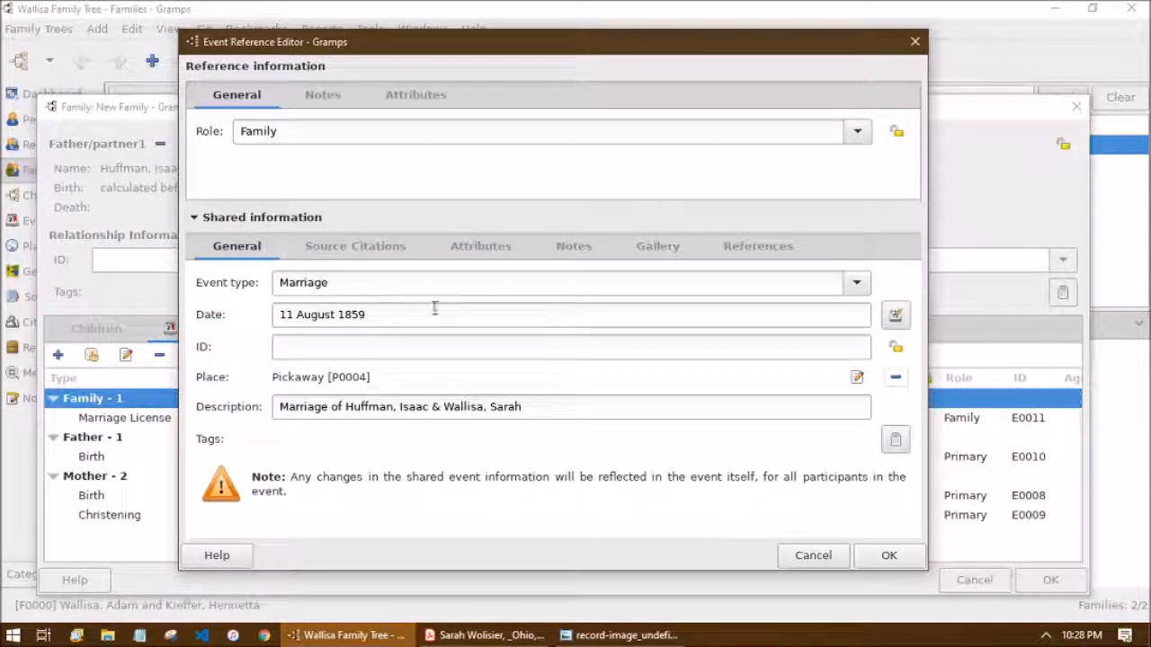
Attach the existing page 431 citation from "Ohio, County Marriages, 1789-2013" to the Marriage event and save the event
click(328, 251)
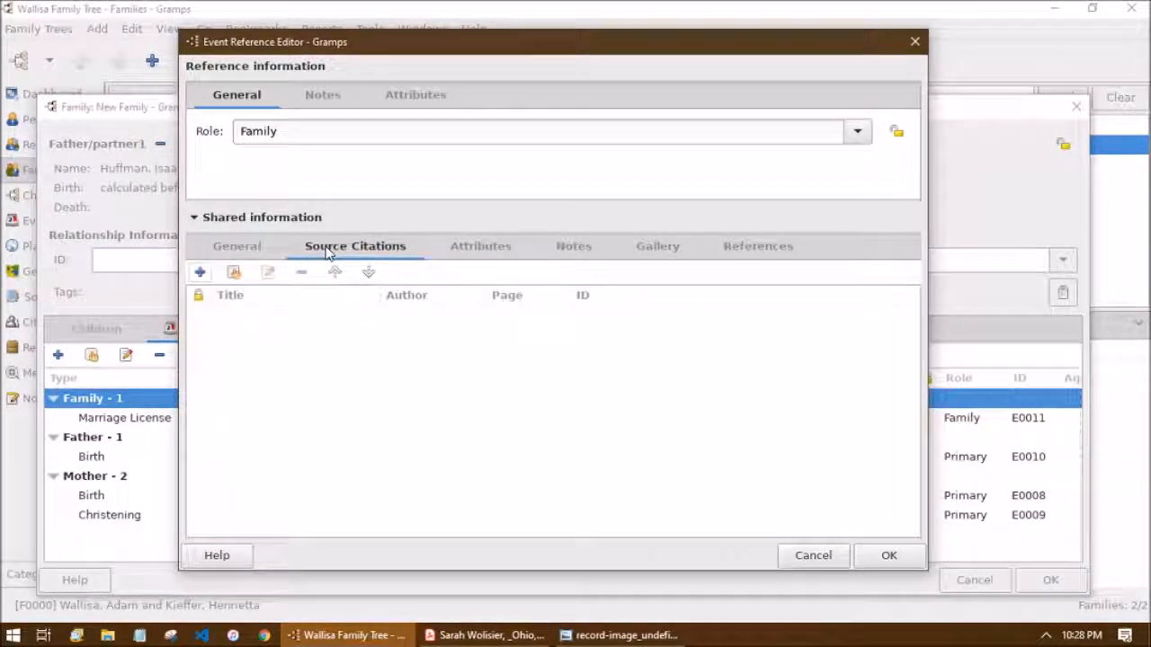
click(233, 273)
click(305, 251)
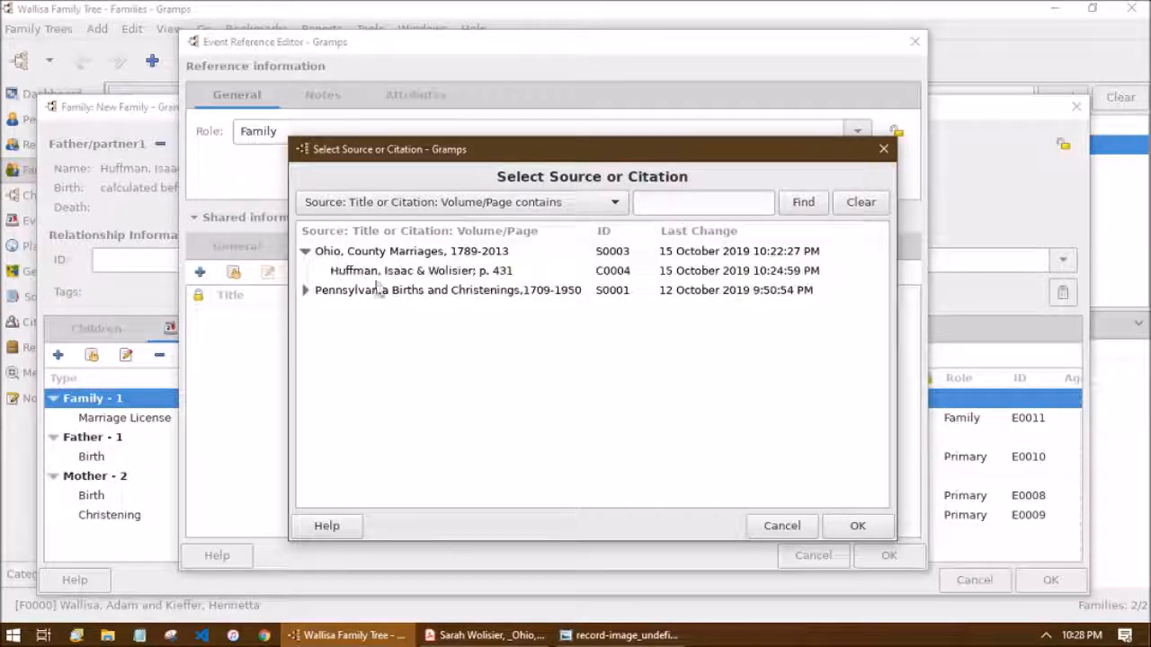
click(385, 272)
click(859, 525)
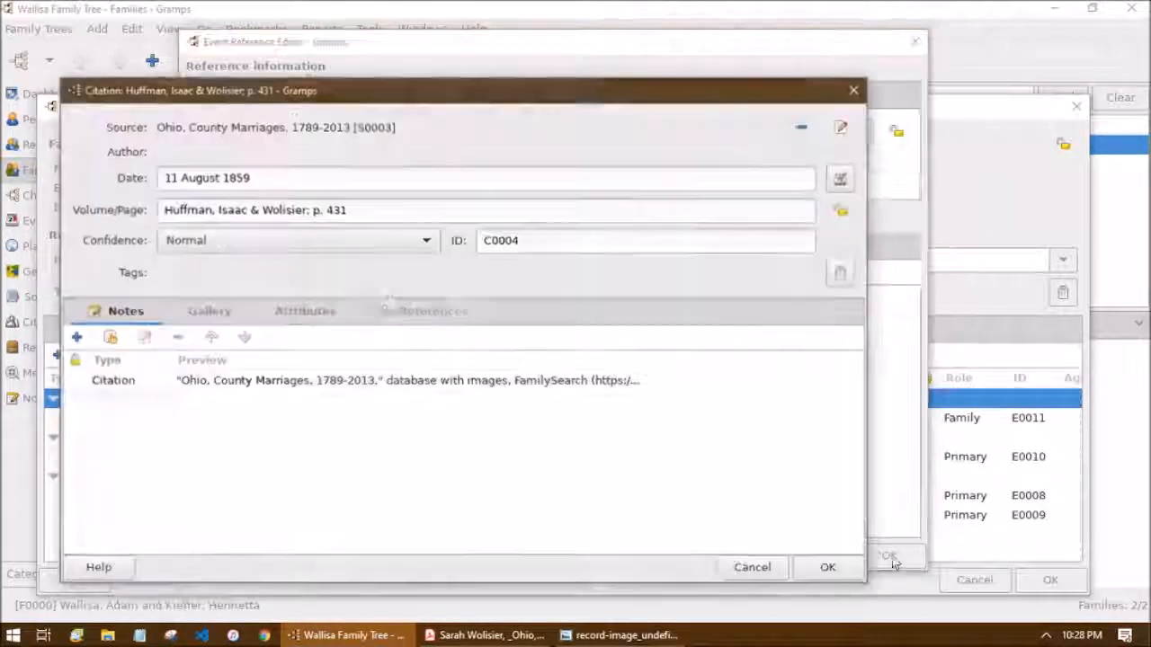
click(828, 568)
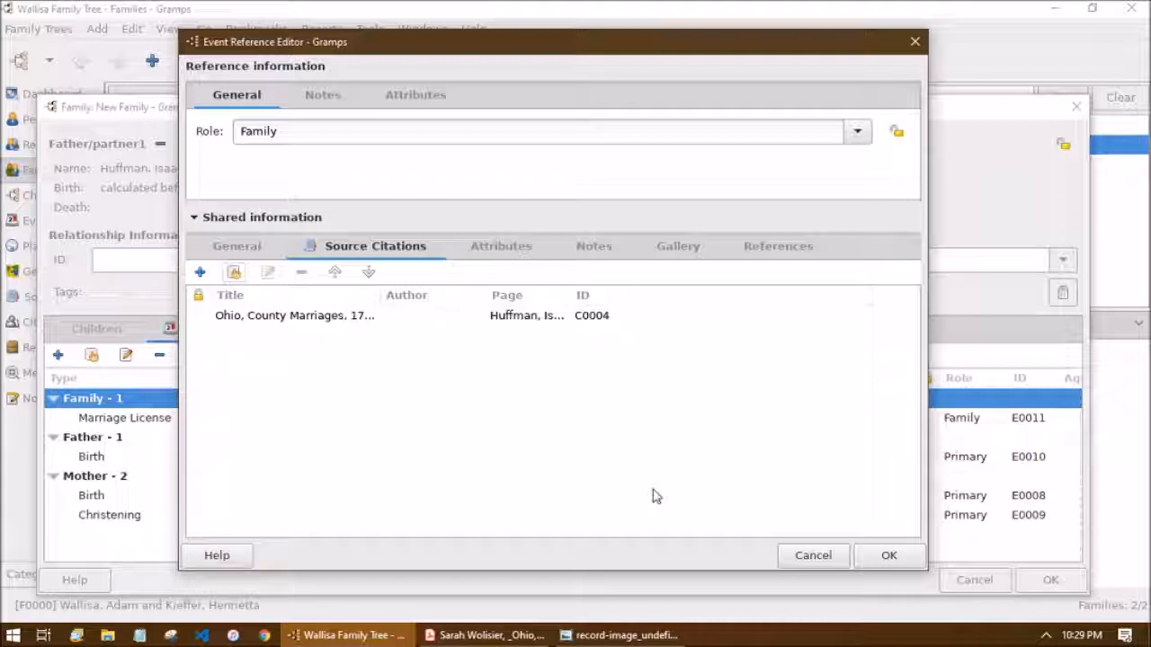
click(888, 556)
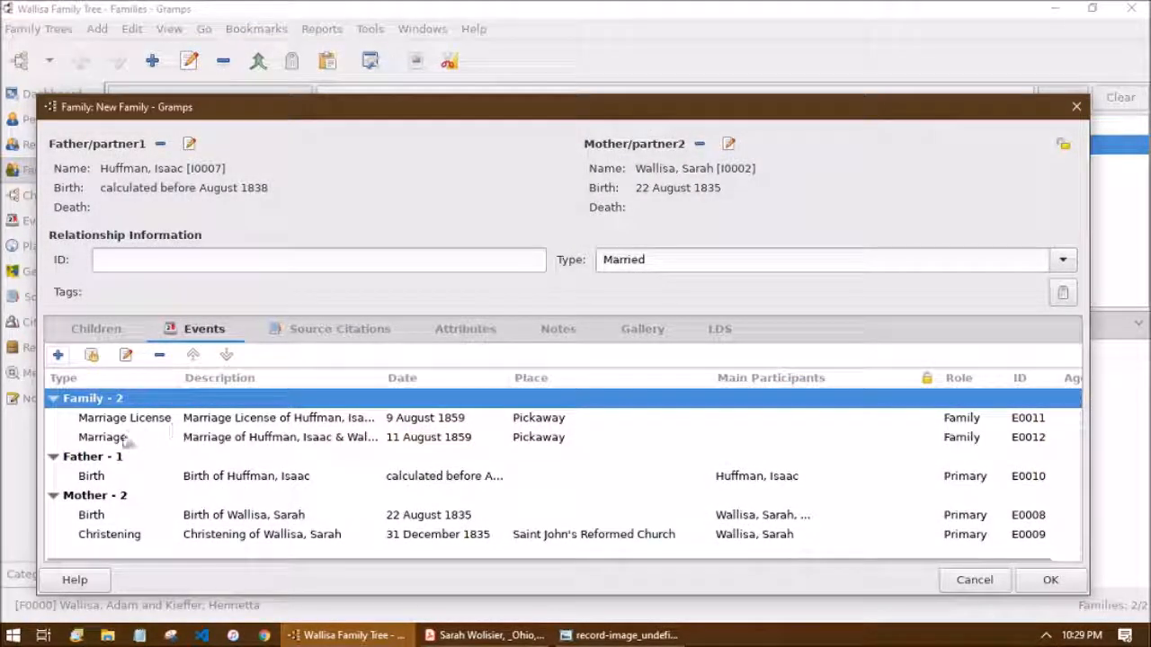
Try changing the Marriage event's order relative to the Marriage License event in the family's event list
click(239, 437)
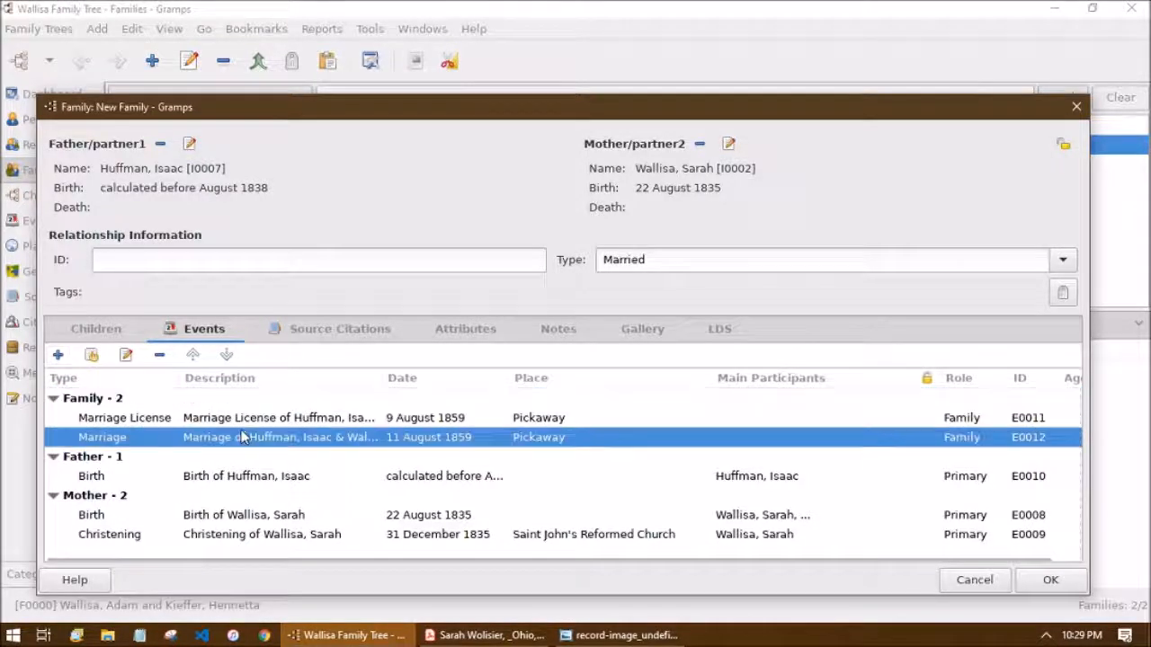
click(200, 358)
click(225, 356)
click(192, 356)
click(226, 356)
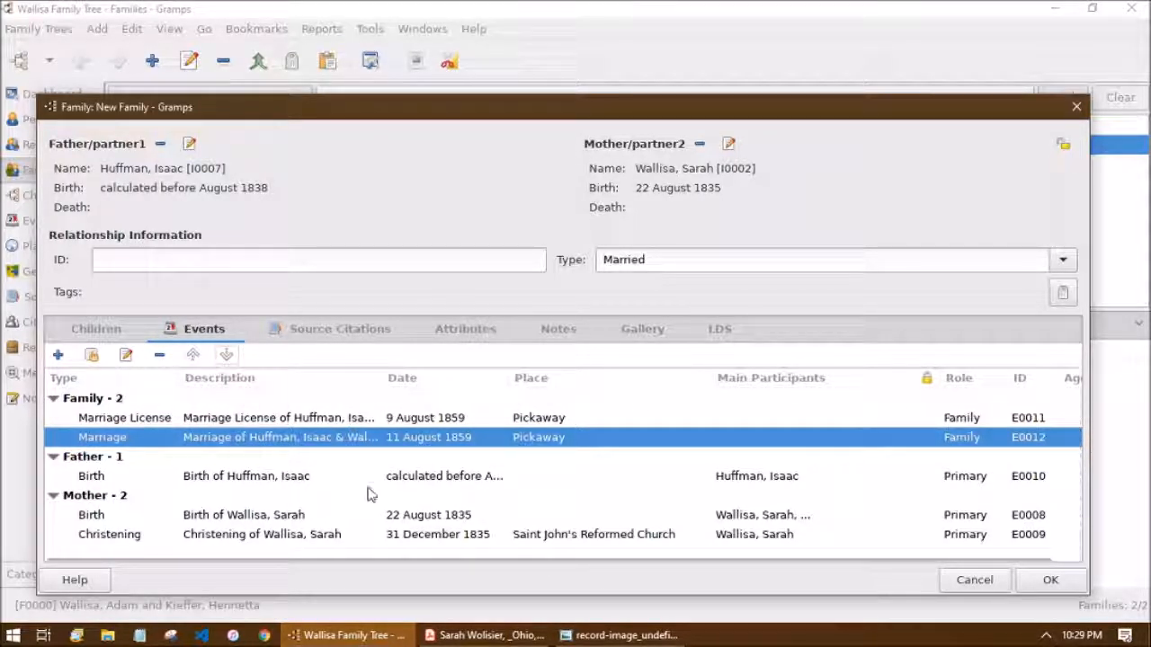
click(225, 356)
click(225, 356)
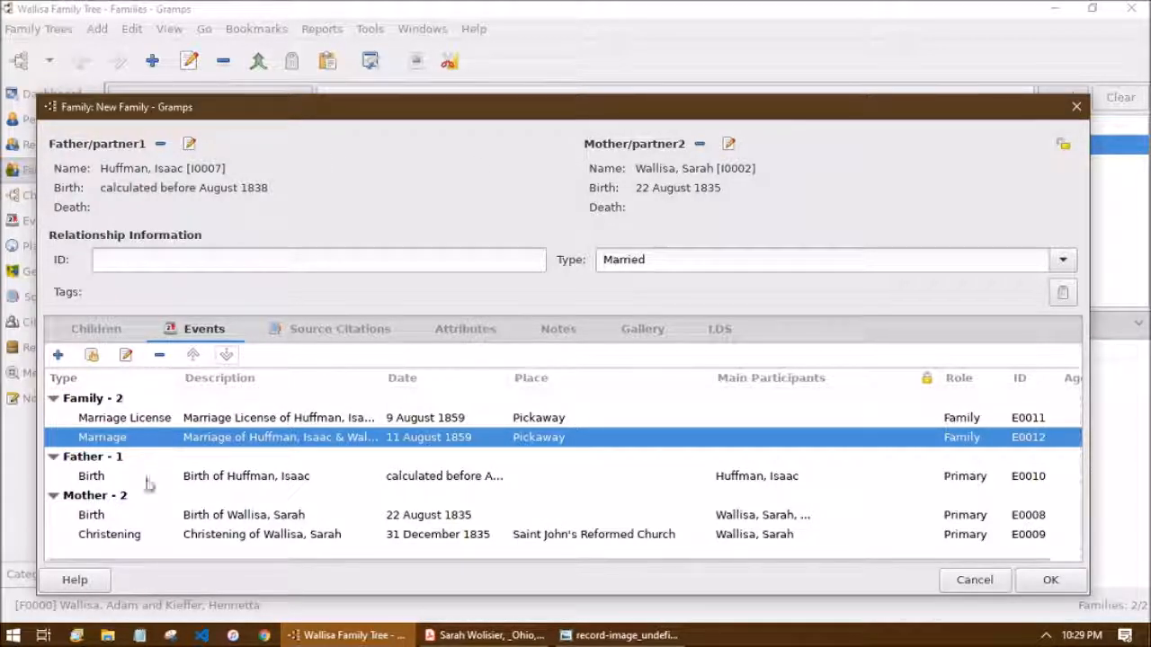
Check the marriage entry on the scanned record in Windows Photo Viewer, close the image, and save the new family in Gramps
click(620, 635)
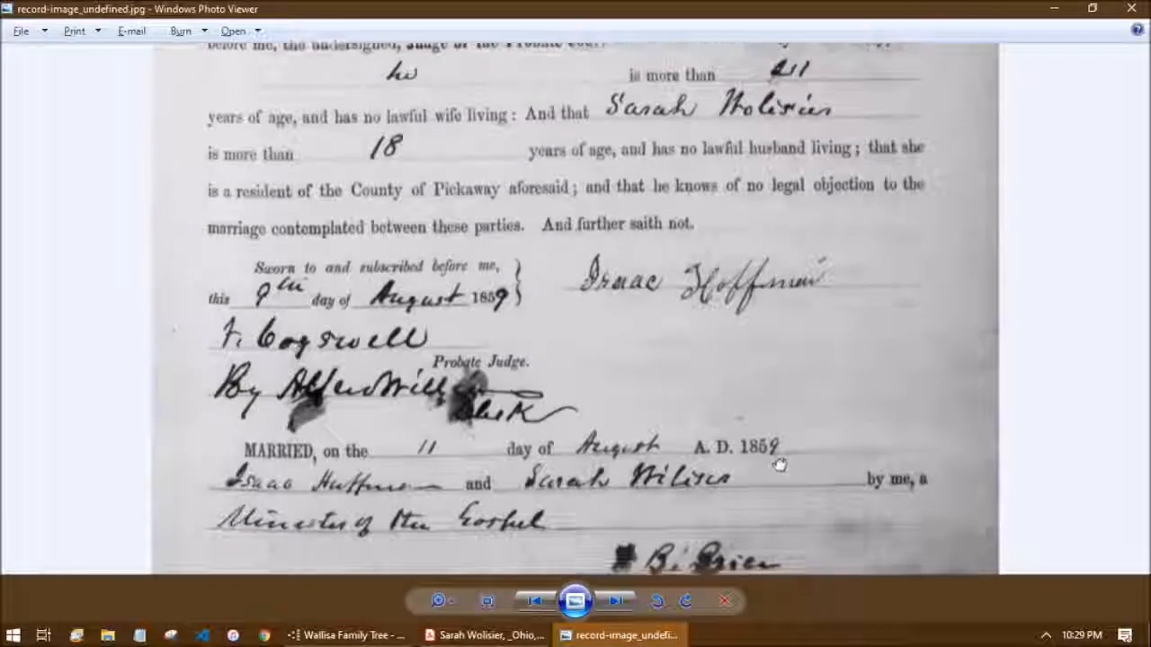
drag(779, 465, 754, 349)
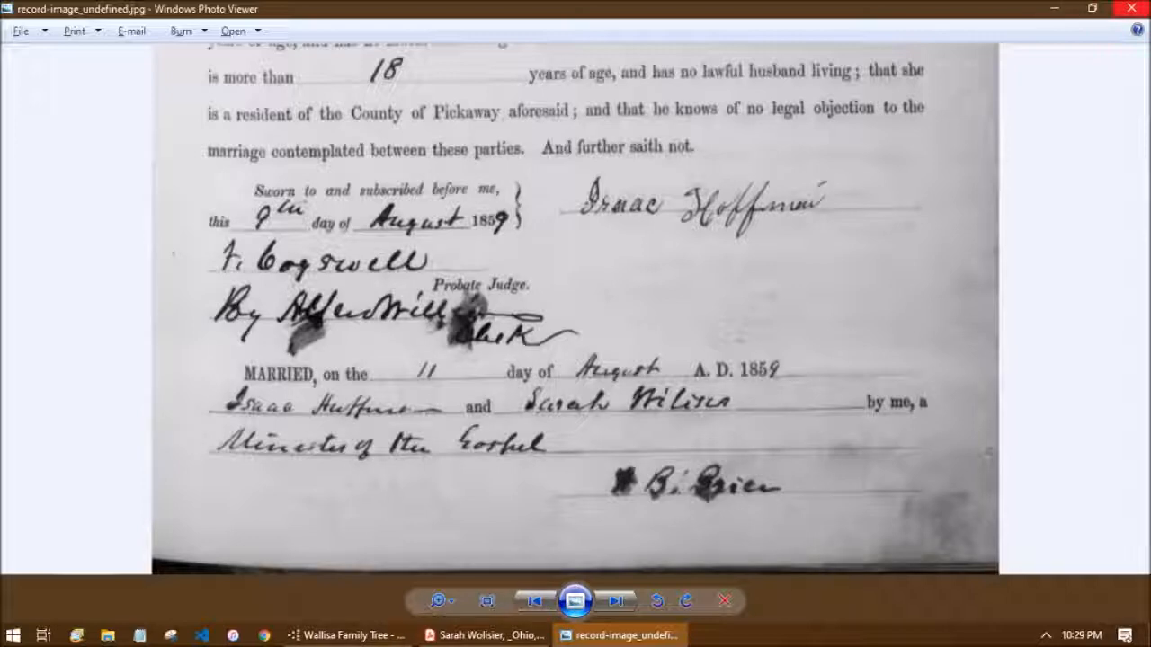
click(1131, 8)
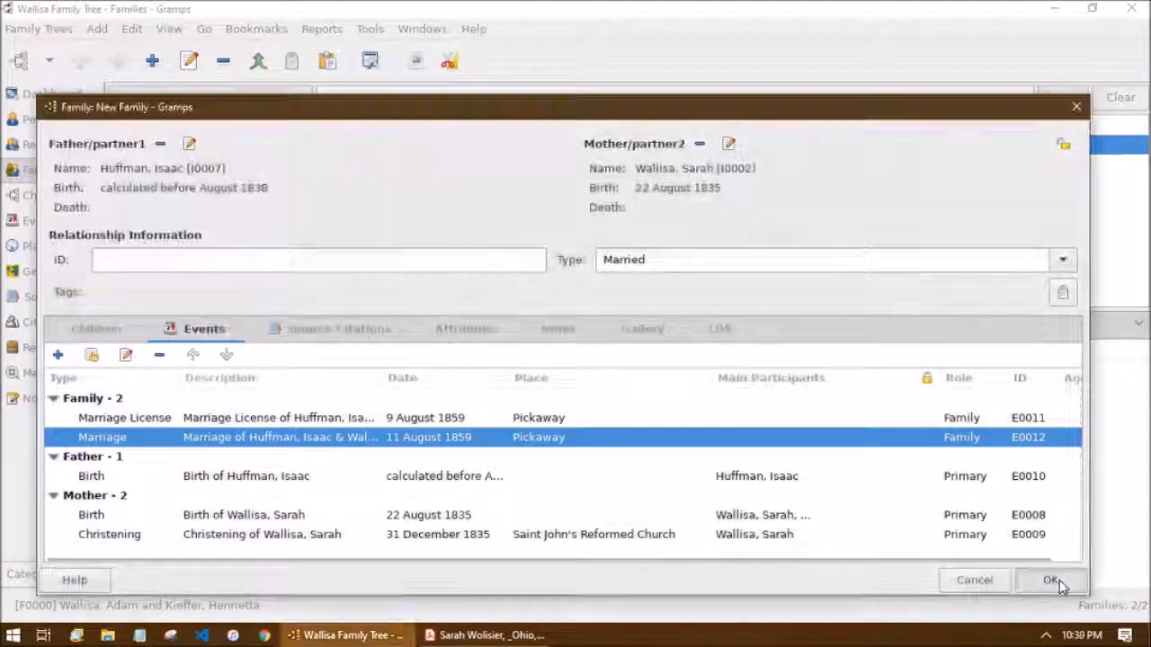
click(1052, 580)
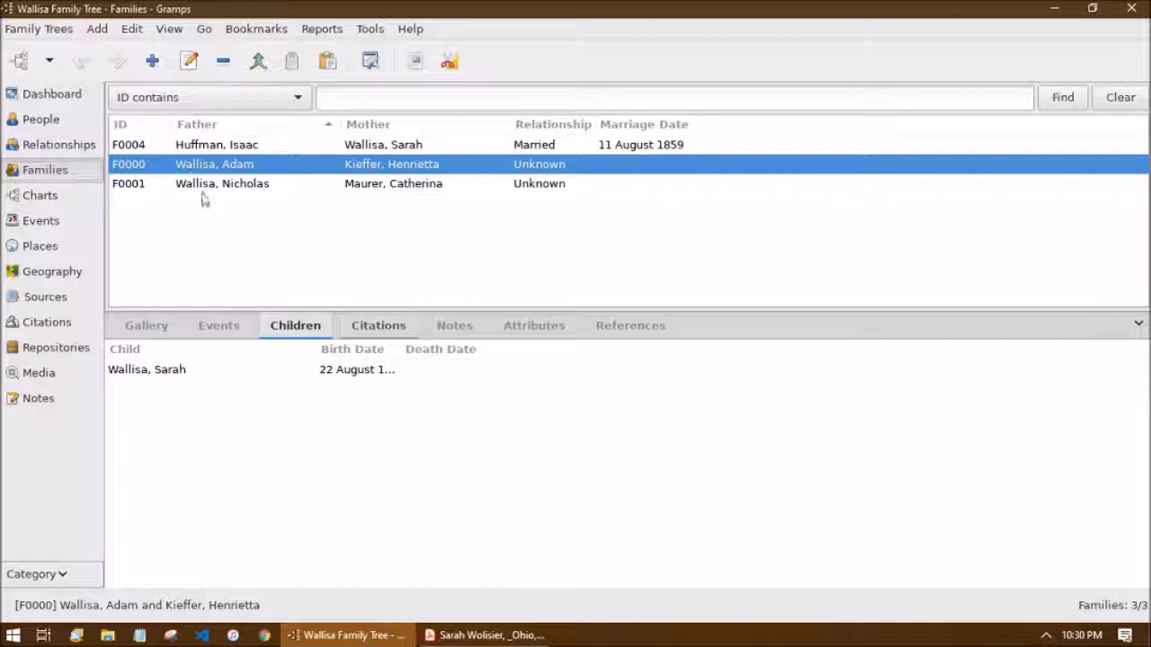
Review the newly saved family and its members and events in the family, people and event lists
click(193, 144)
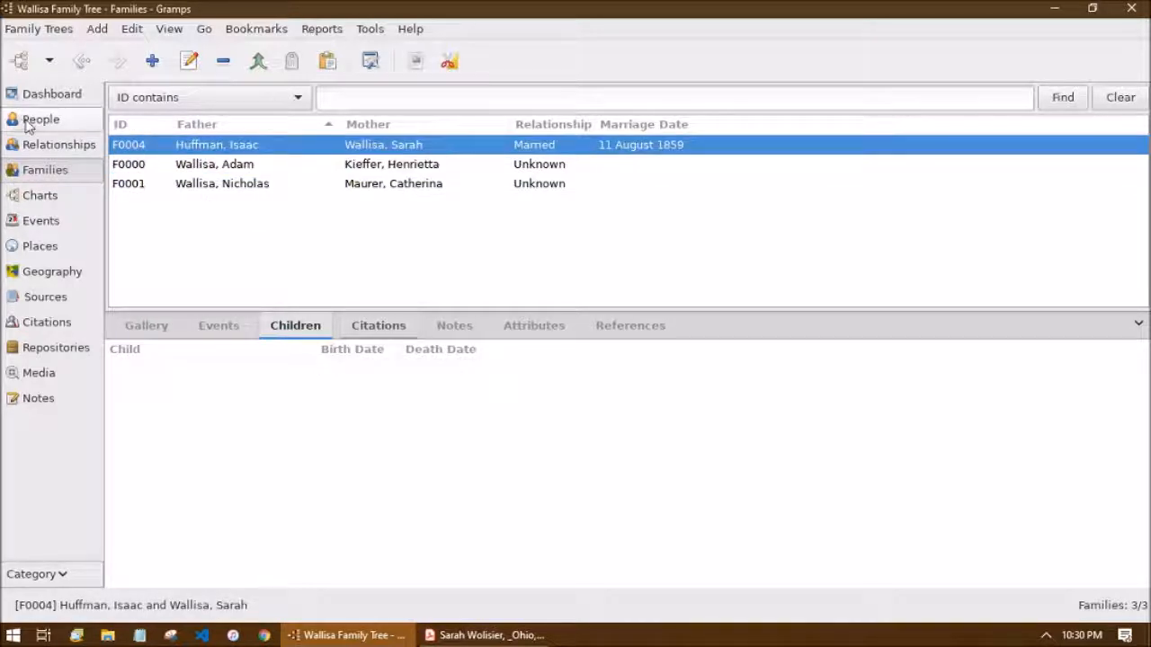
click(28, 124)
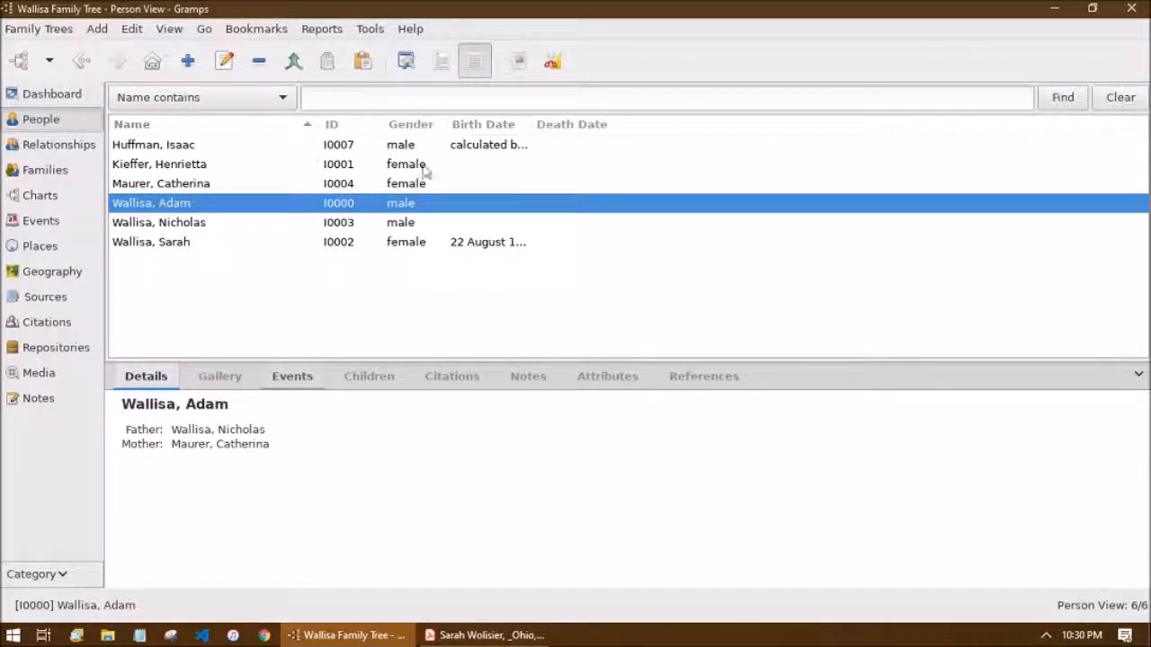
click(41, 171)
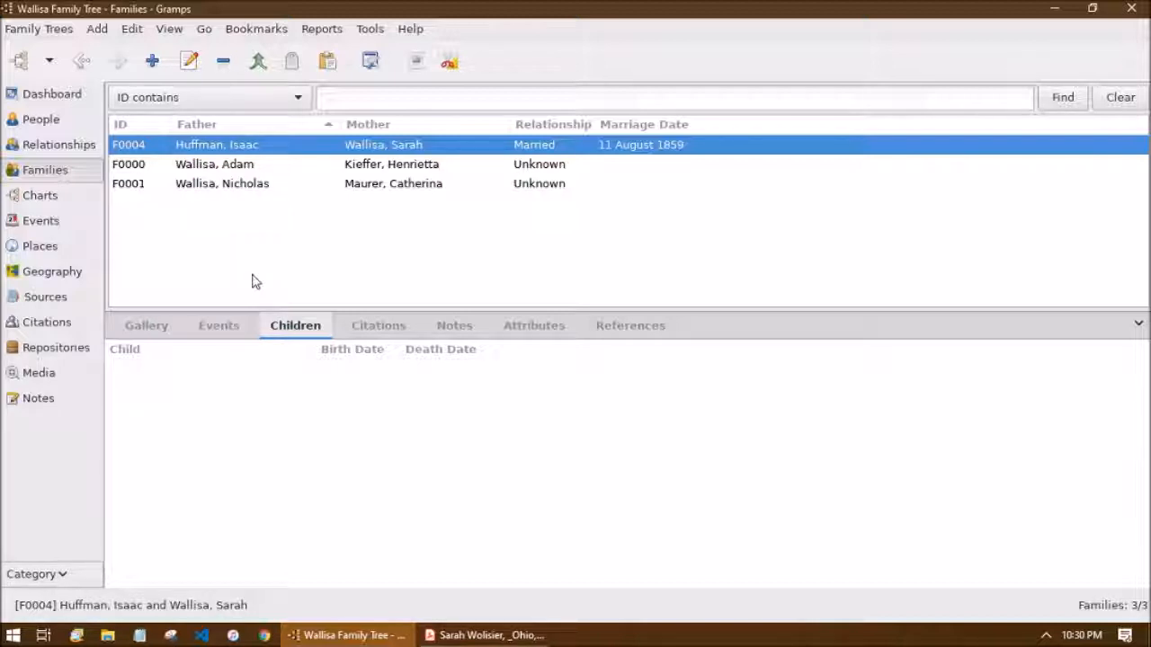
click(35, 222)
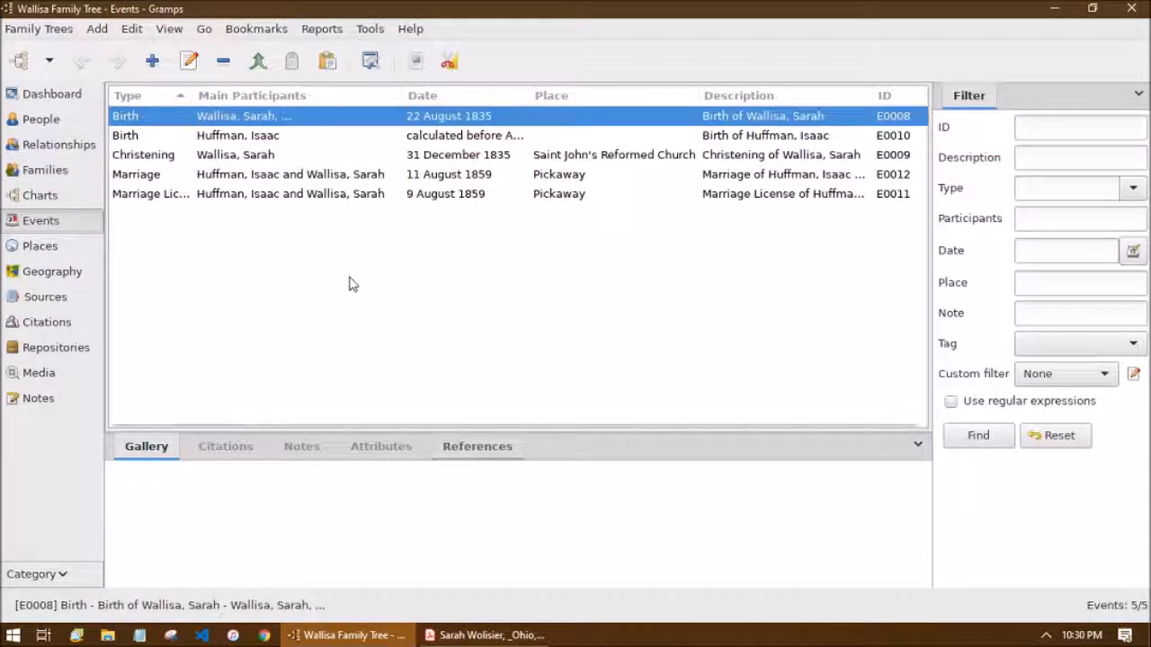